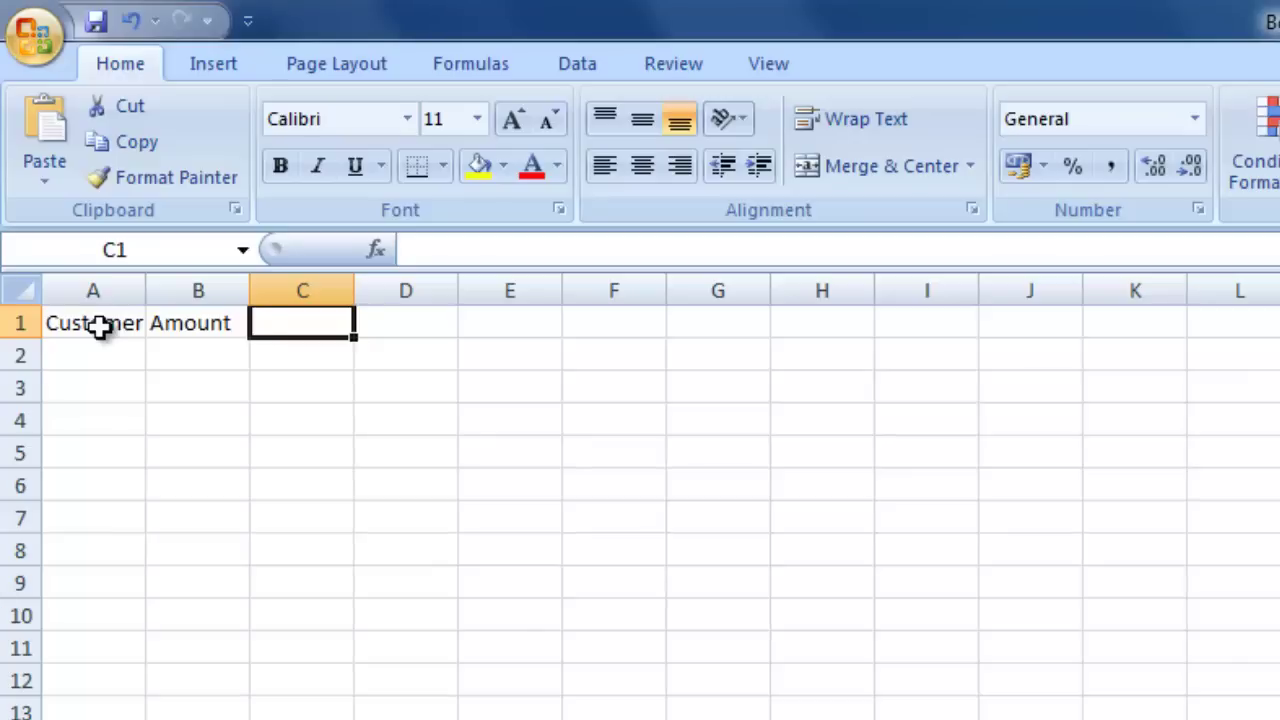
# Add the 'Date' heading in C1 and widen columns A, B and C.
pyautogui.write('Date')
pyautogui.press('Return')
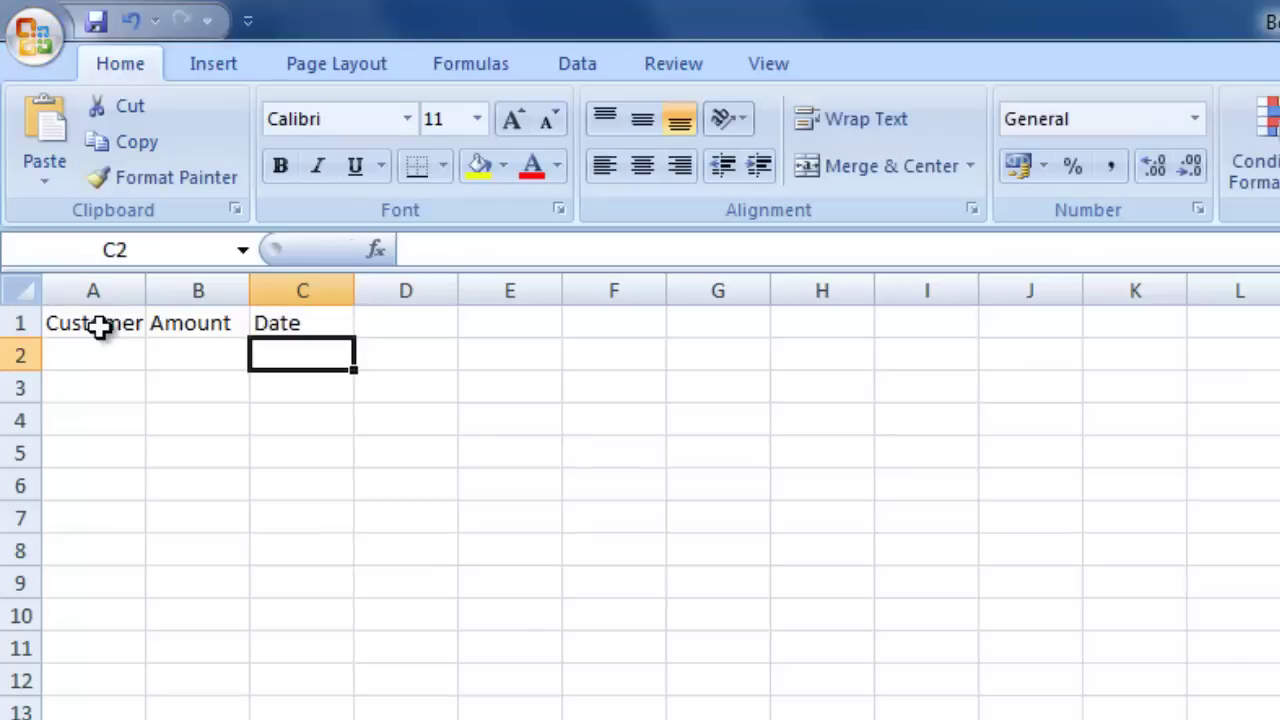
pyautogui.moveTo(145, 290); pyautogui.dragTo(388, 286)
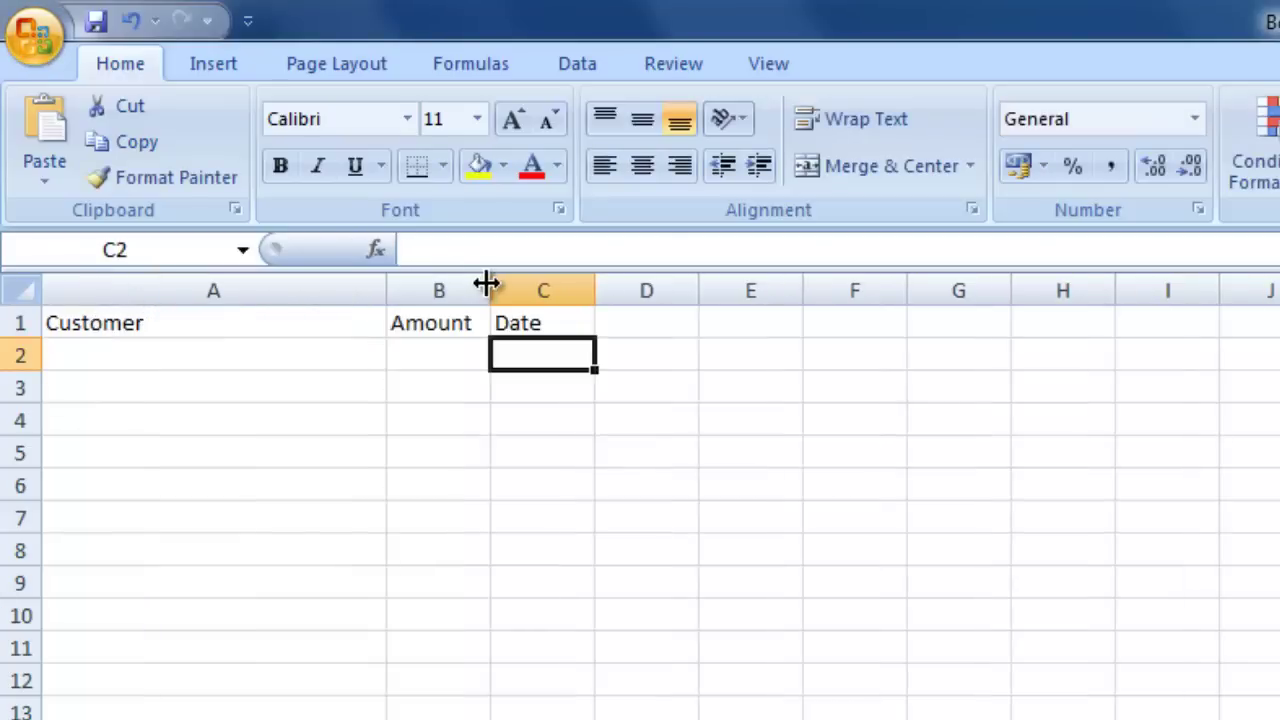
pyautogui.moveTo(486, 284); pyautogui.dragTo(573, 290)
pyautogui.moveTo(676, 290); pyautogui.dragTo(841, 286)
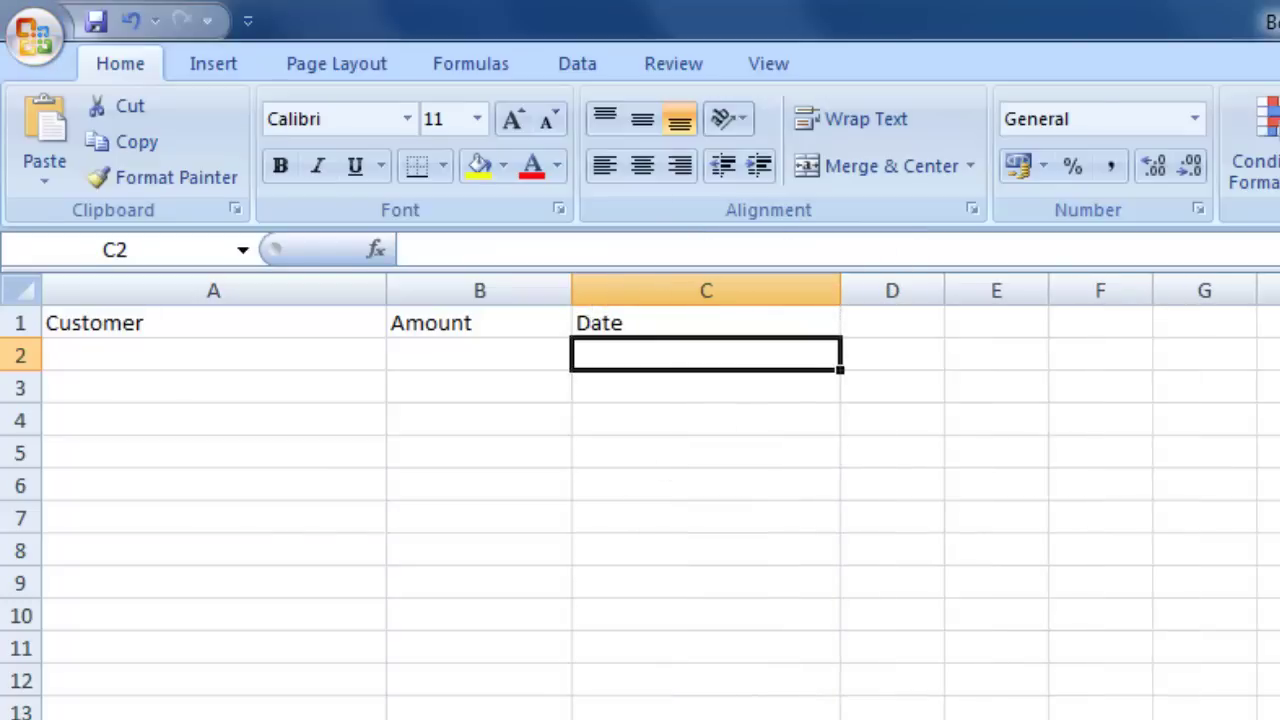
# Make the Customer, Amount and Date headings in row 1 bold.
pyautogui.click(146, 355)
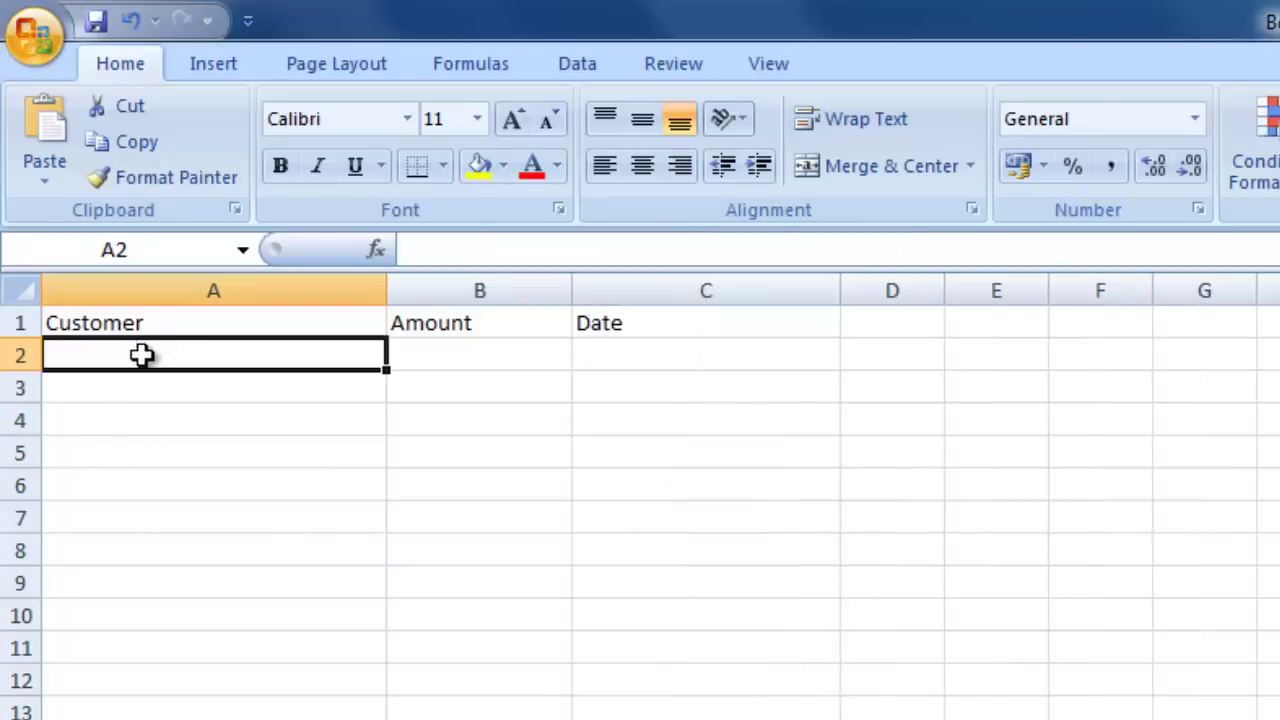
pyautogui.moveTo(718, 308); pyautogui.dragTo(186, 323)
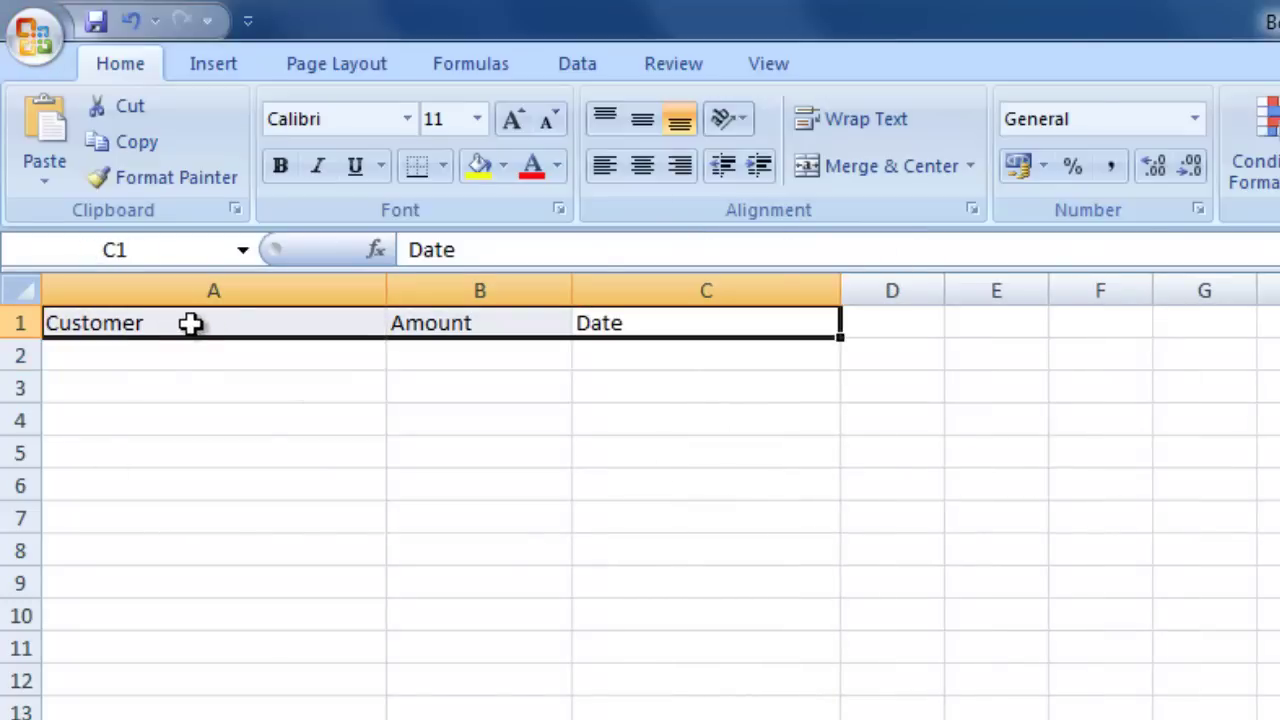
pyautogui.hotkey('ctrl', 'b')
pyautogui.click(132, 354)
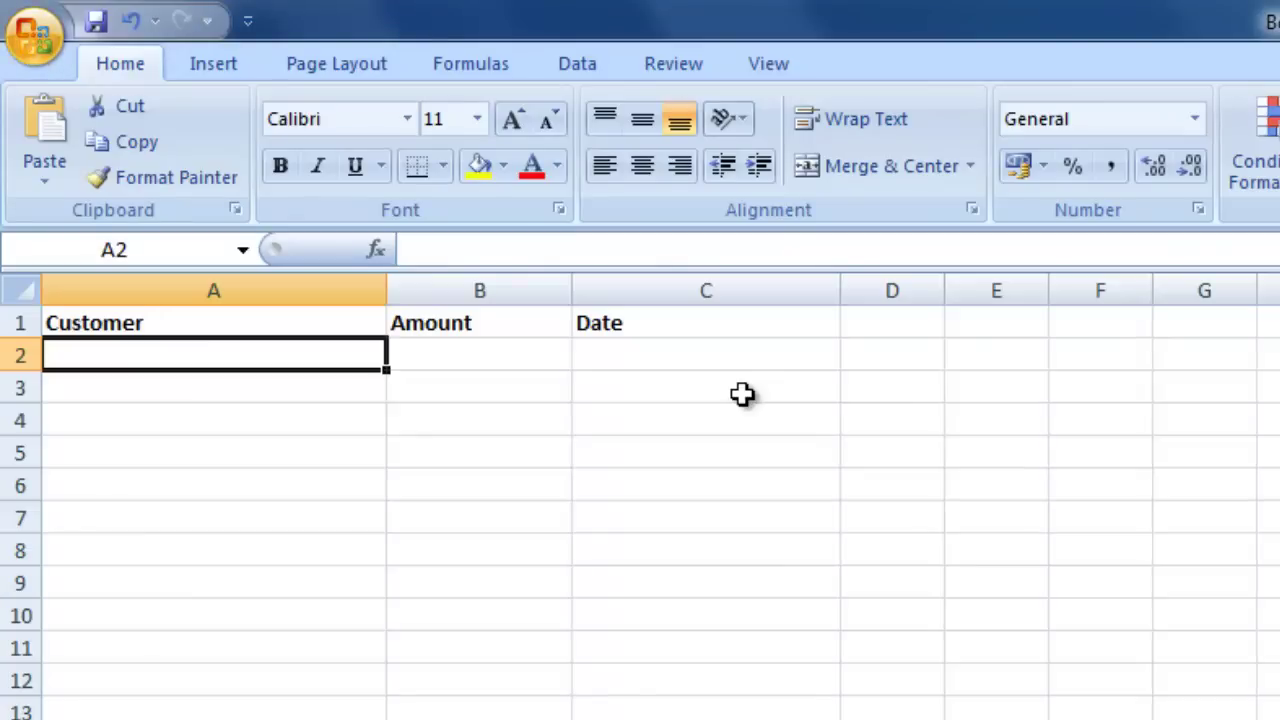
# Enter four customers' full names in A2 to A5, correcting the second surname's typo.
pyautogui.write('John Smith')
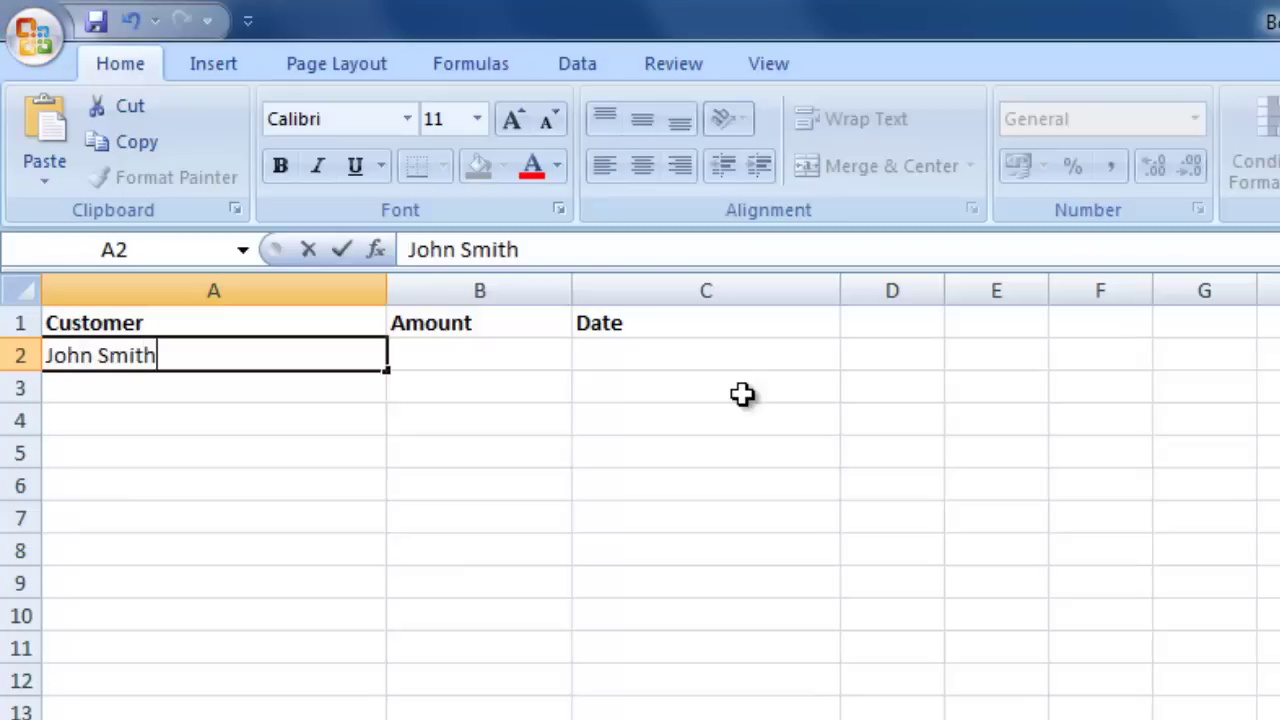
pyautogui.press('Return')
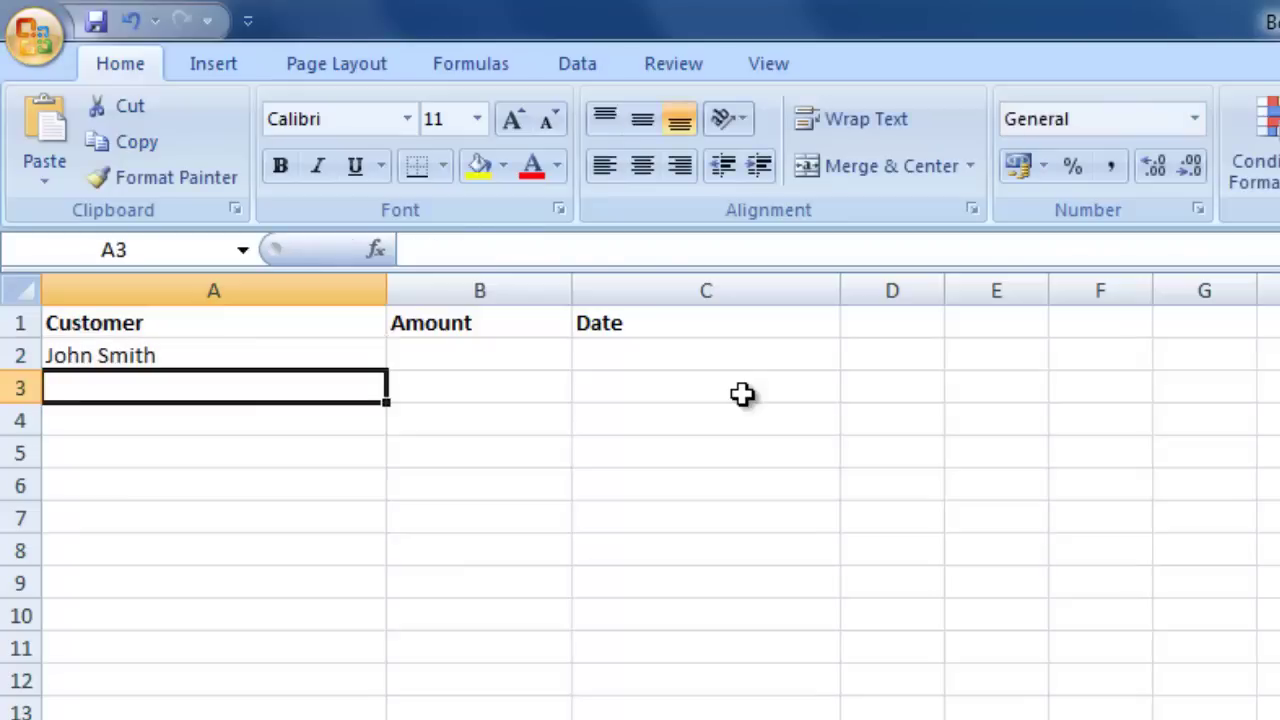
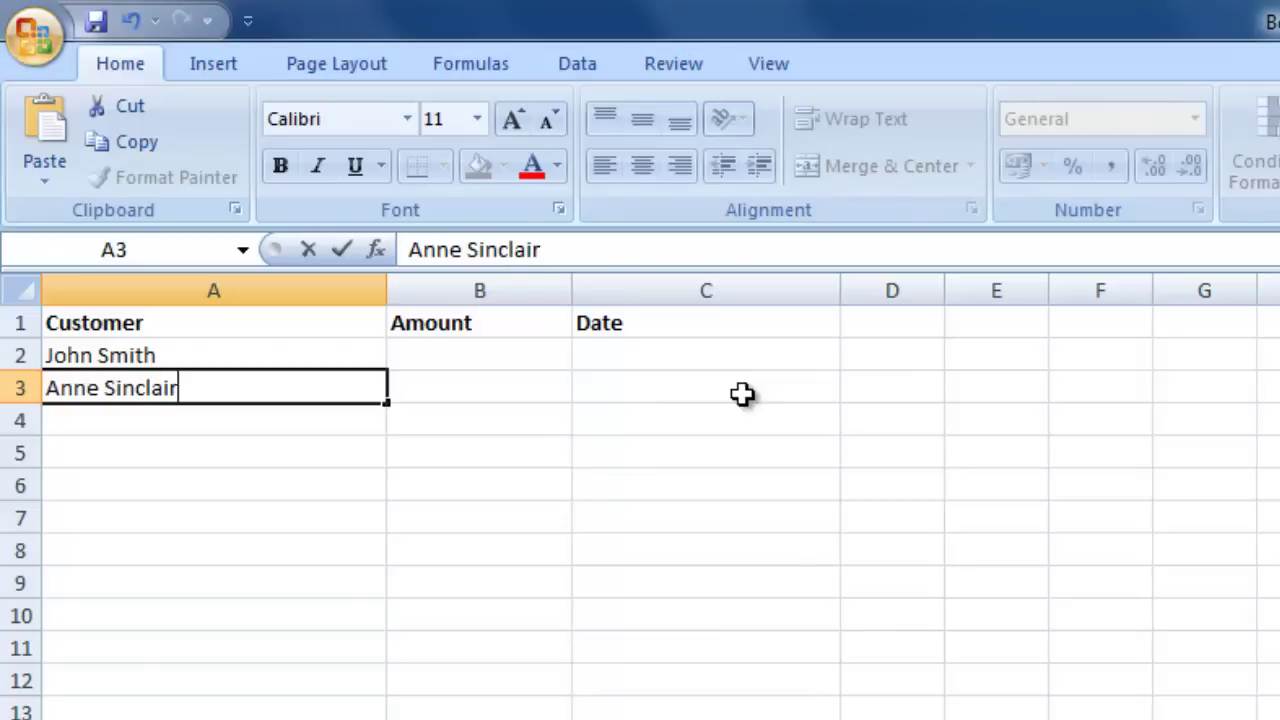
pyautogui.press('Return')
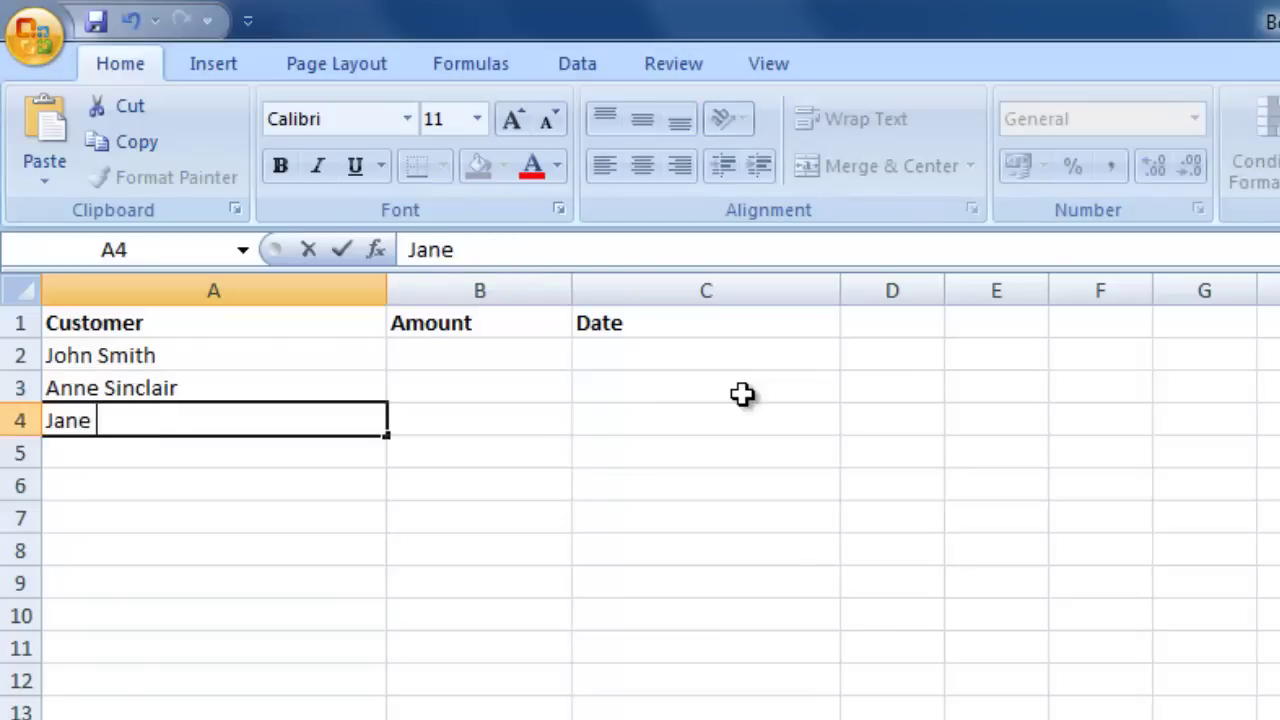
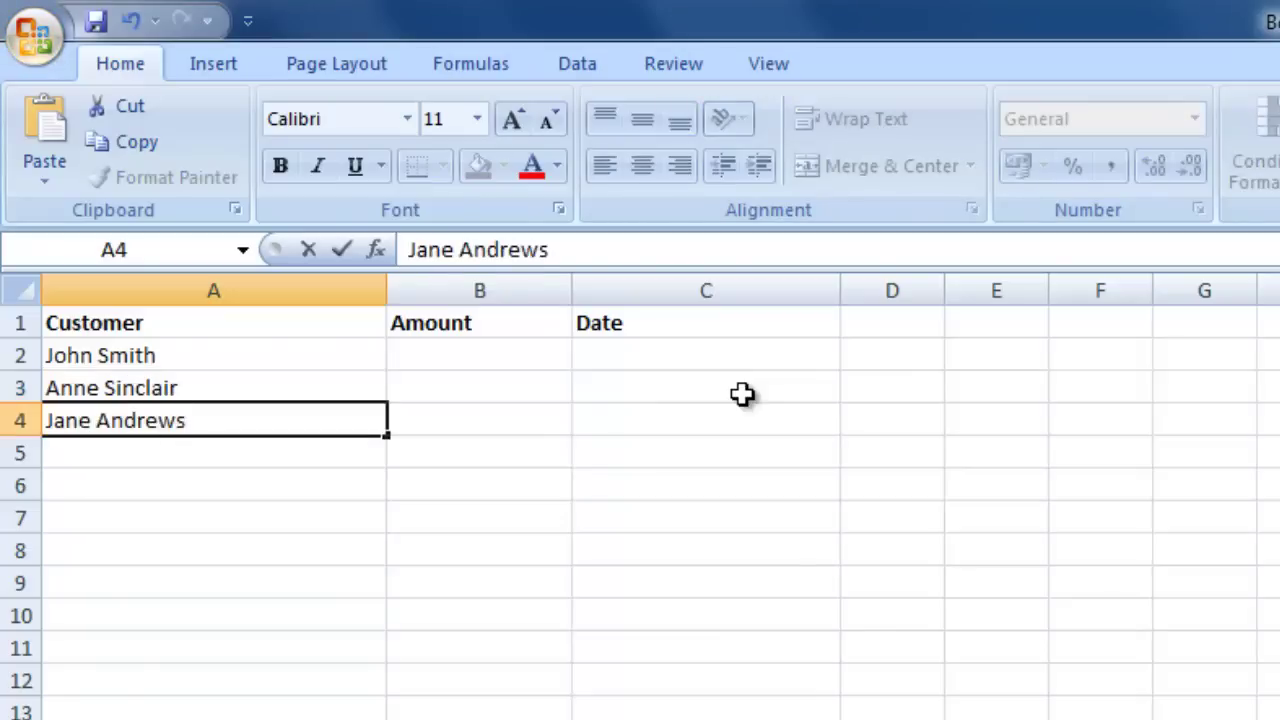
pyautogui.press('Return')
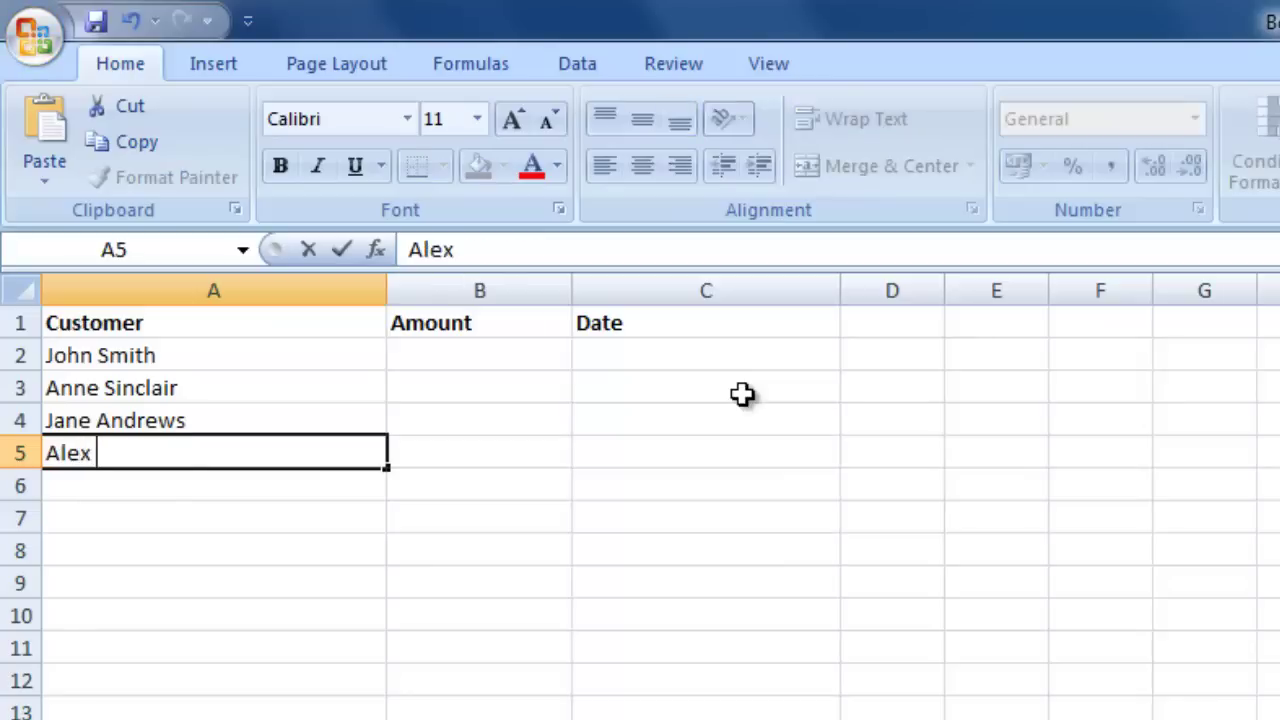
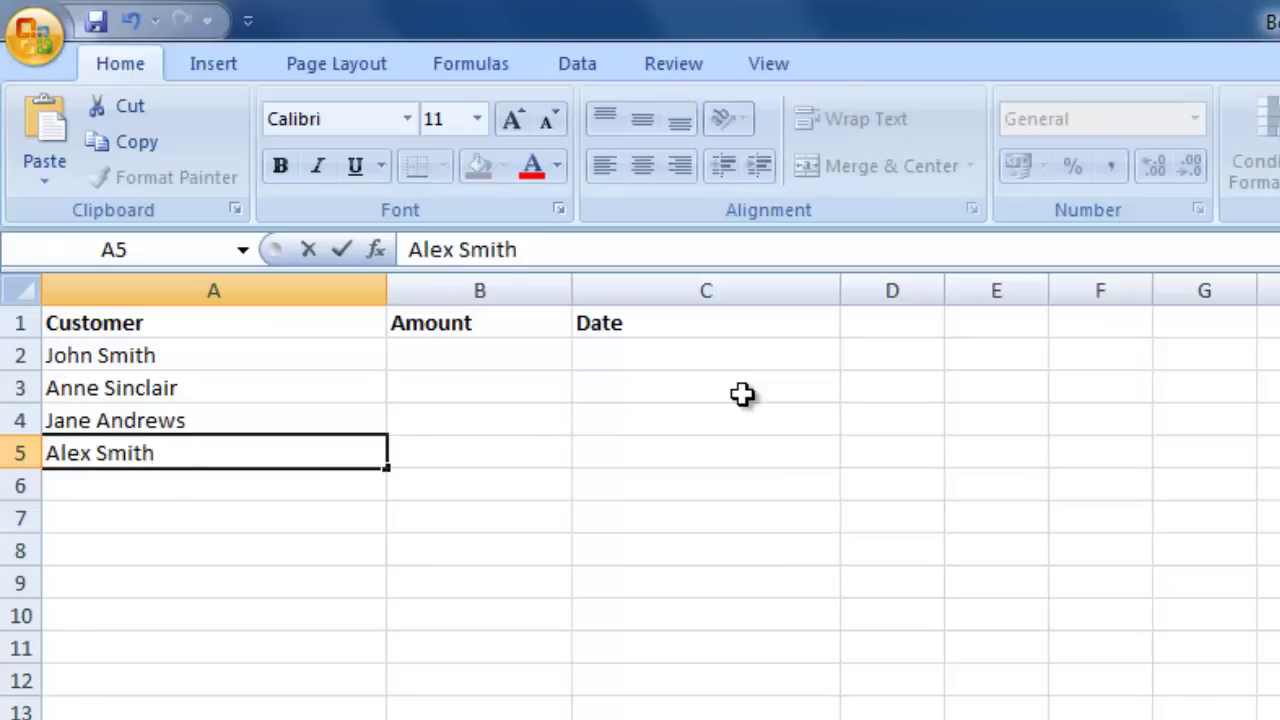
pyautogui.press('Return')
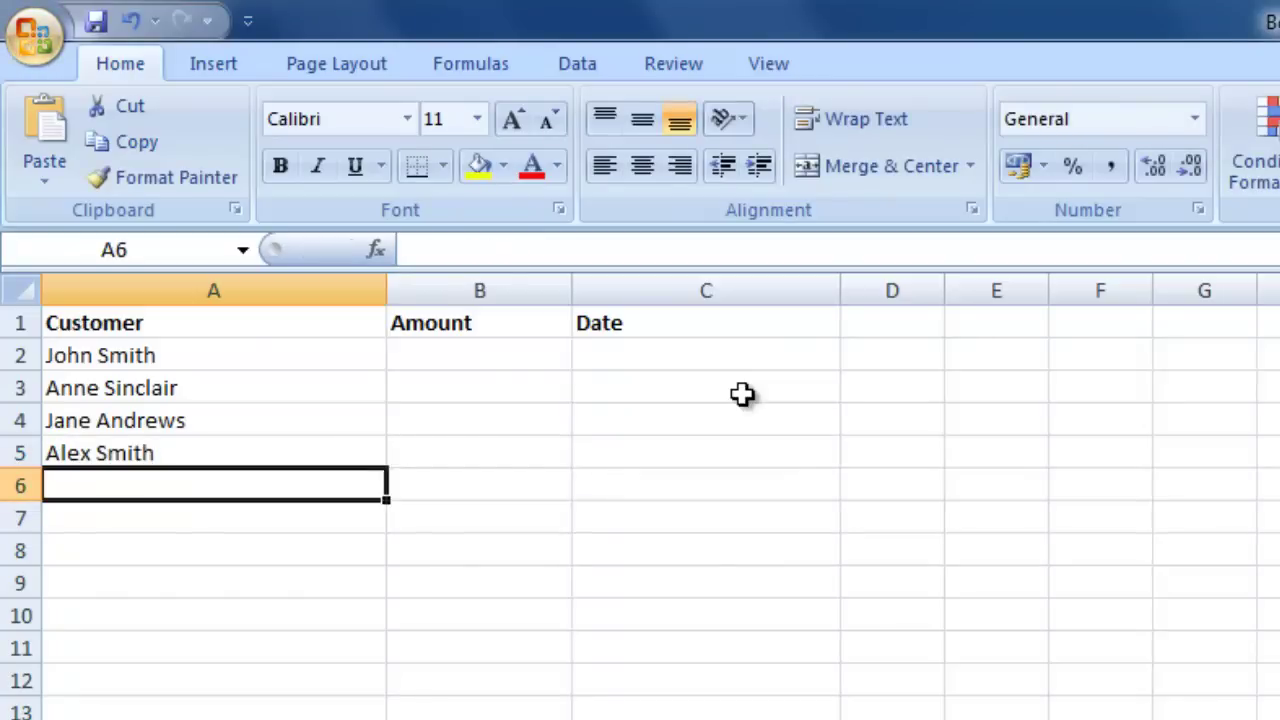
pyautogui.moveTo(211, 364); pyautogui.dragTo(197, 462)
# Enter the amounts 15, 20, 18 and 21 in cells B2 to B5.
pyautogui.click(557, 352)
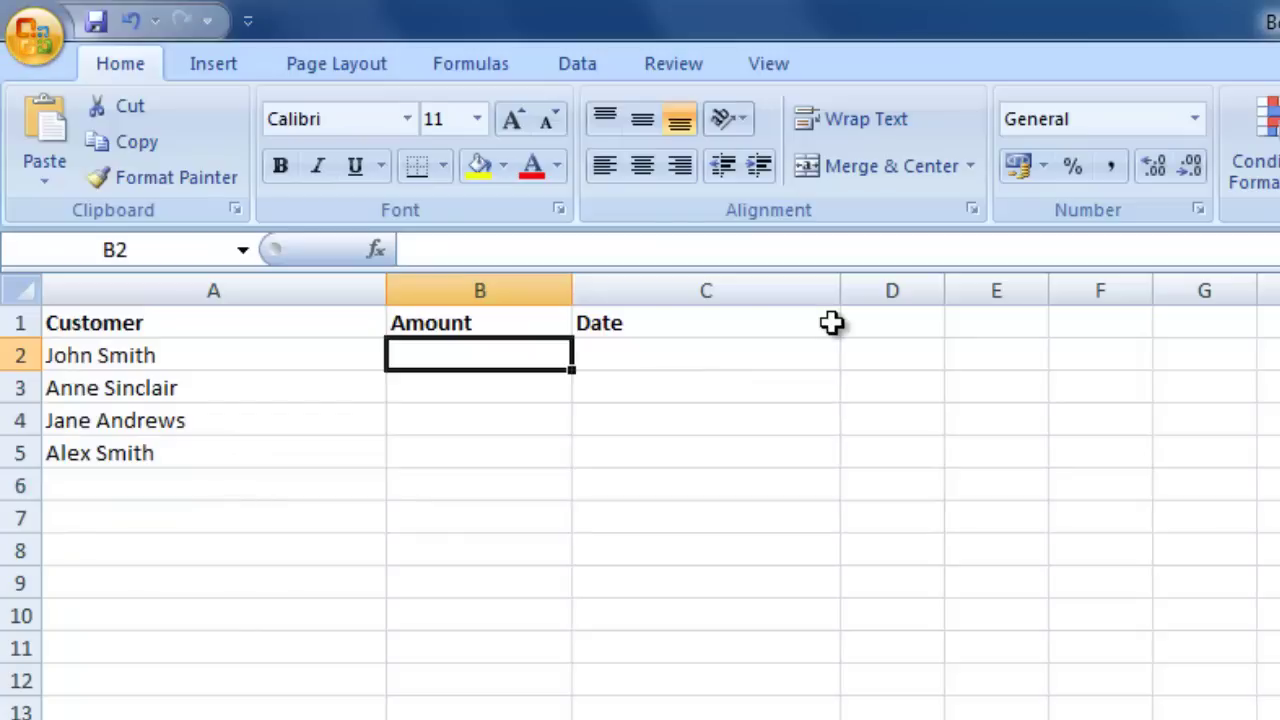
pyautogui.write('15')
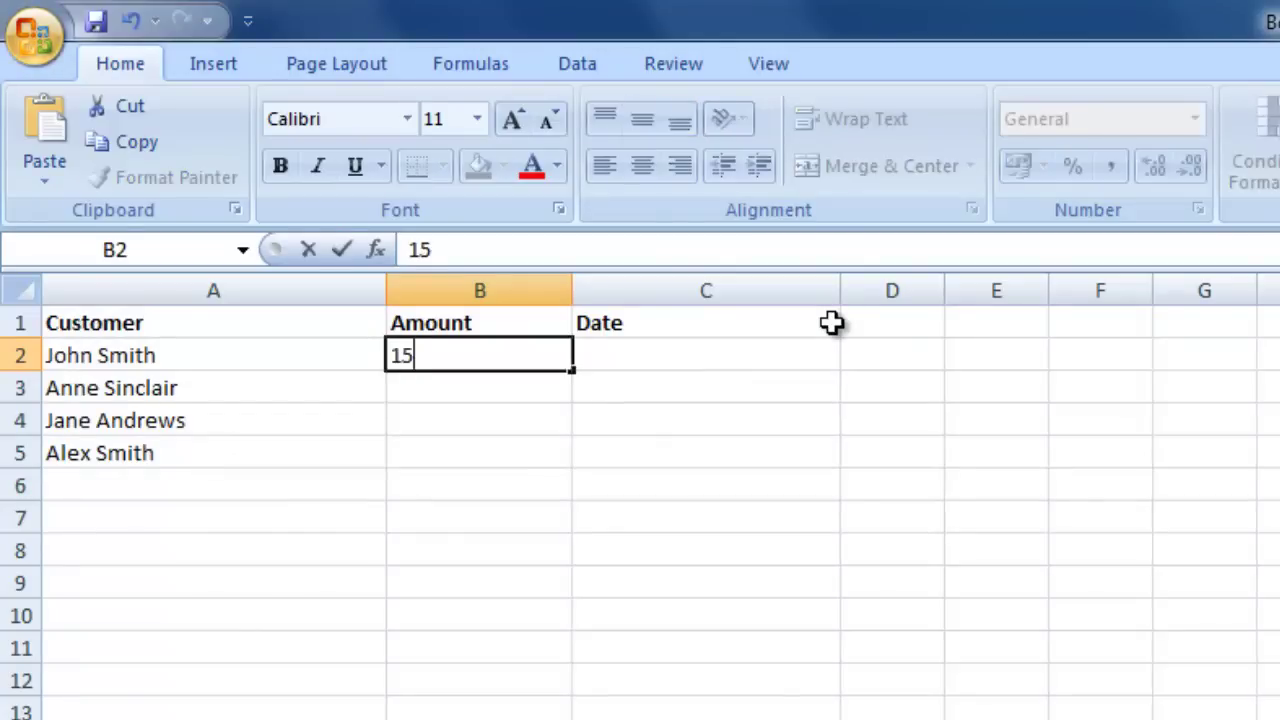
pyautogui.press('Return')
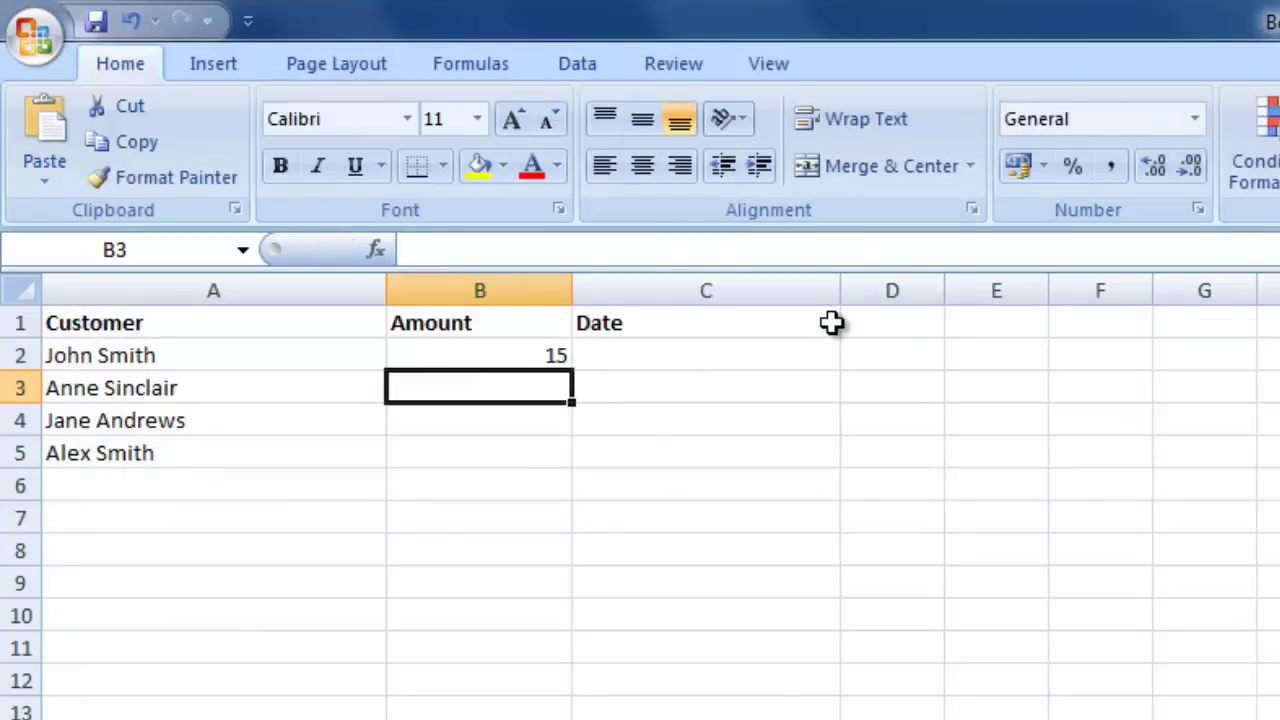
pyautogui.write('20')
pyautogui.press('Return')
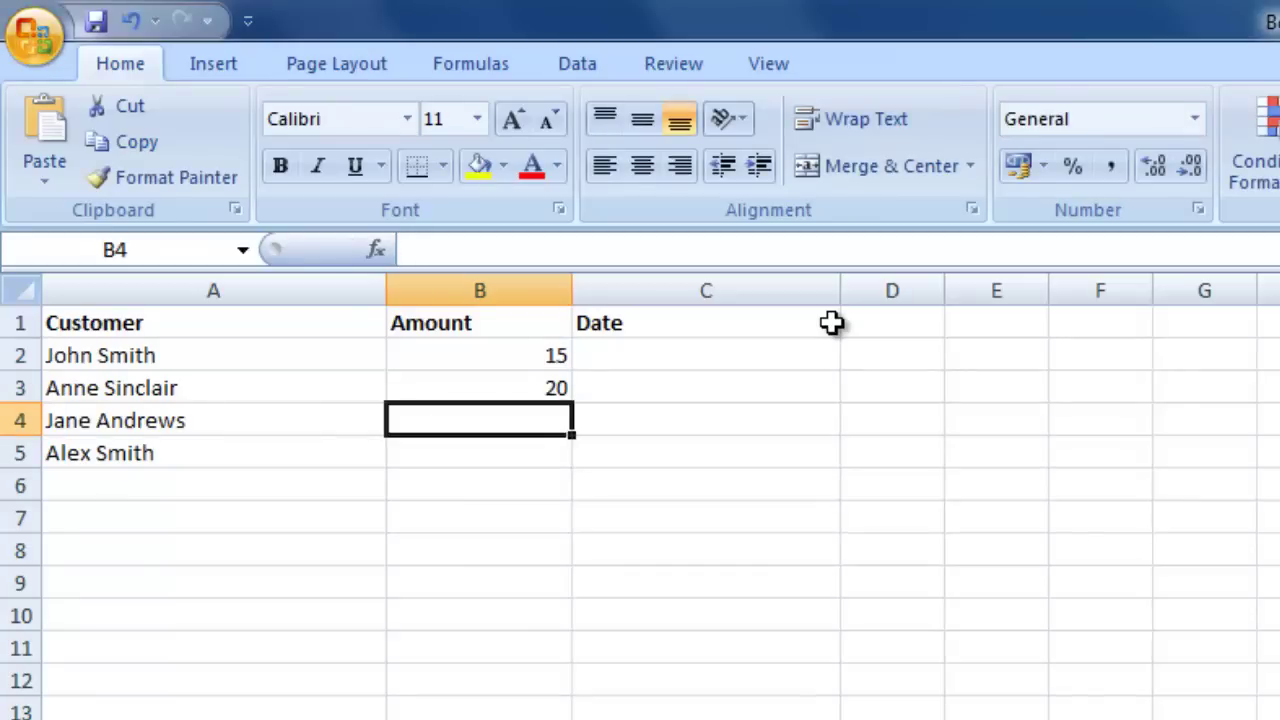
pyautogui.write('18')
pyautogui.press('Return')
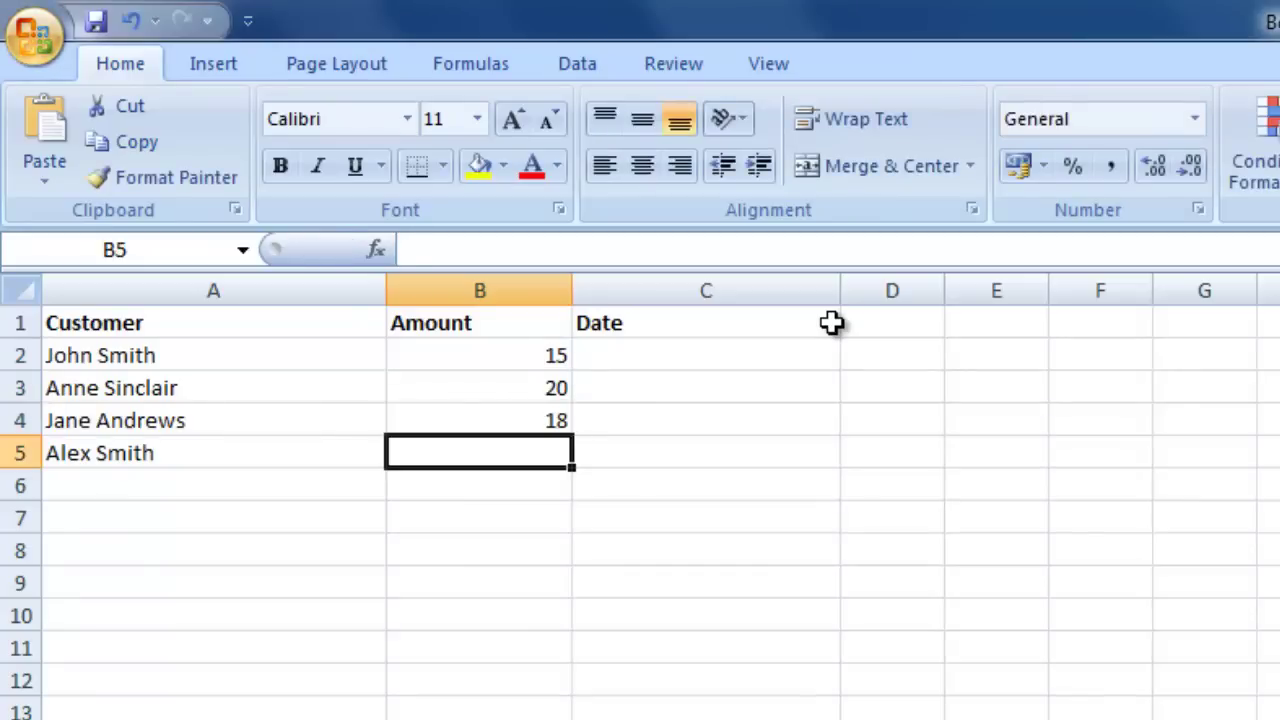
pyautogui.write('21')
pyautogui.press('Return')
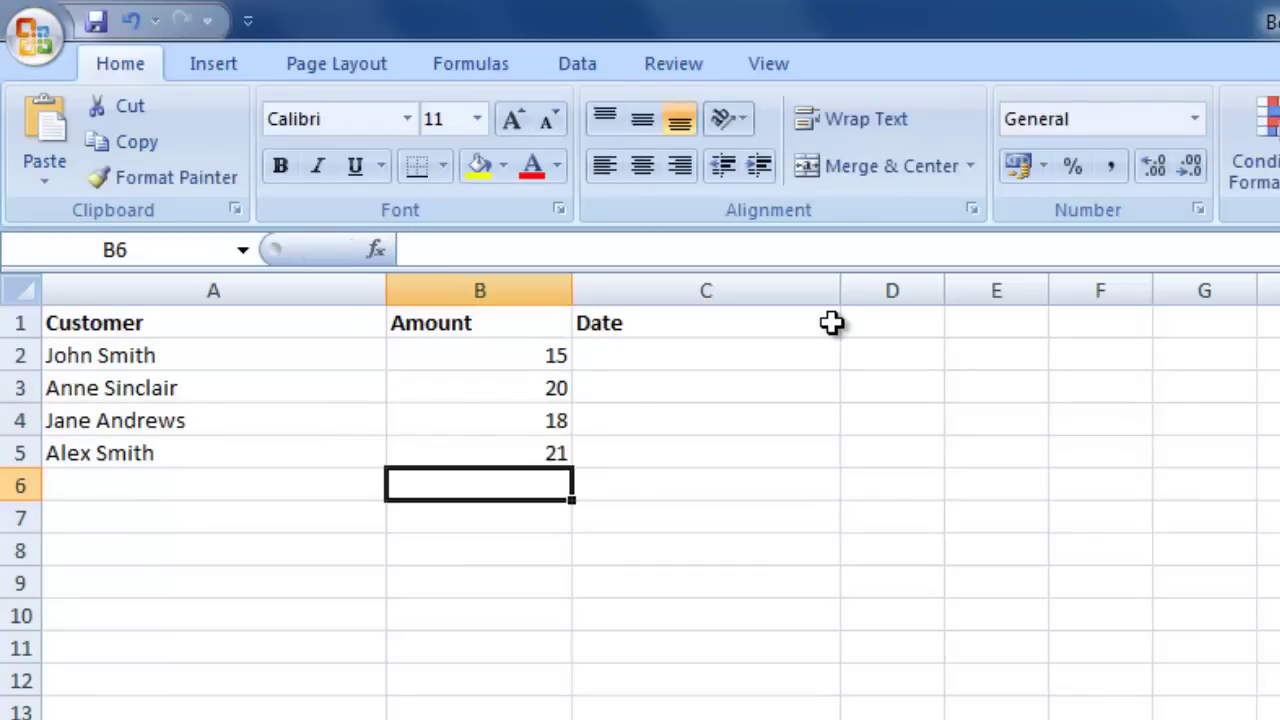
# Format column B as Currency with the £ symbol and 2 decimal places.
pyautogui.moveTo(555, 355); pyautogui.dragTo(544, 453)
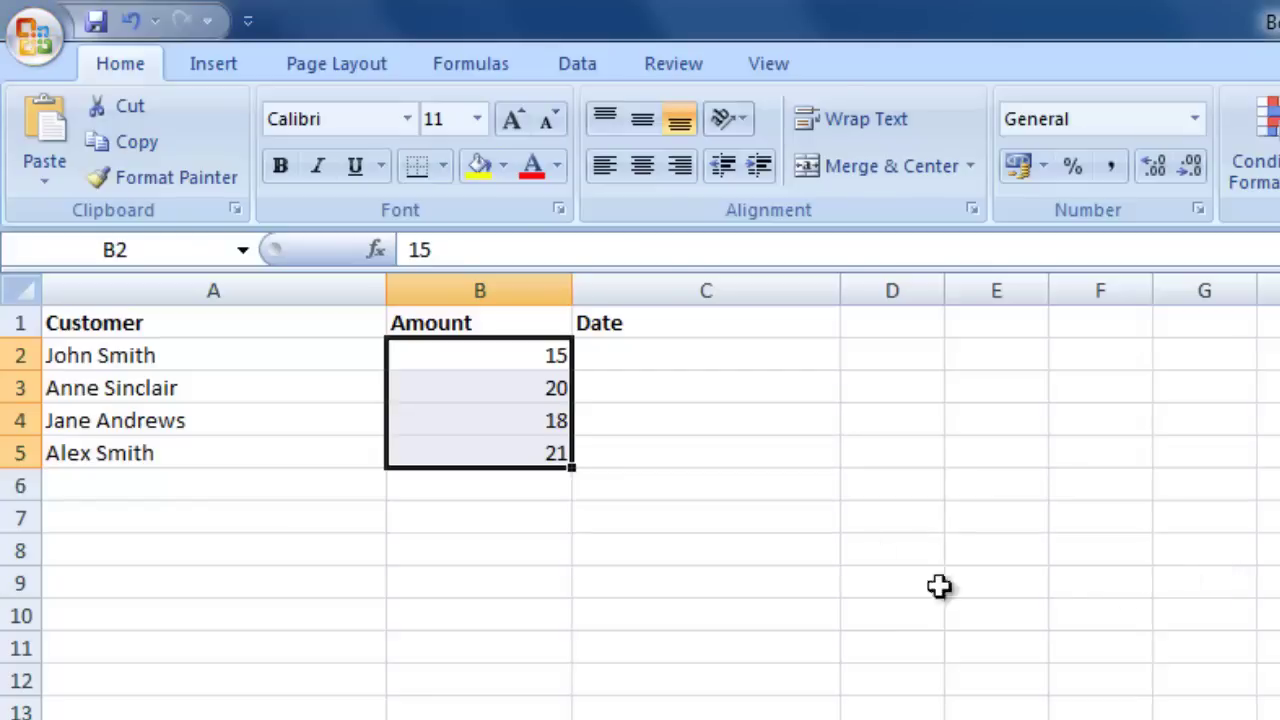
pyautogui.click(483, 287)
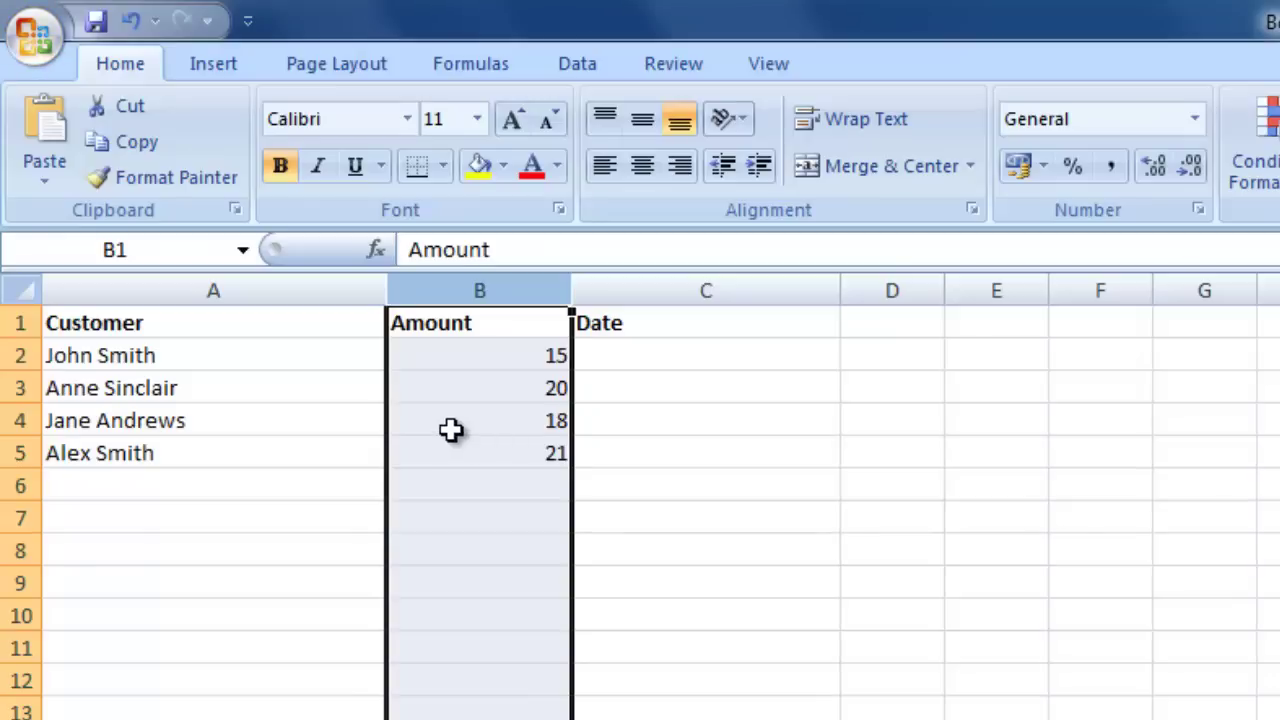
pyautogui.hotkey('ctrl', '1')
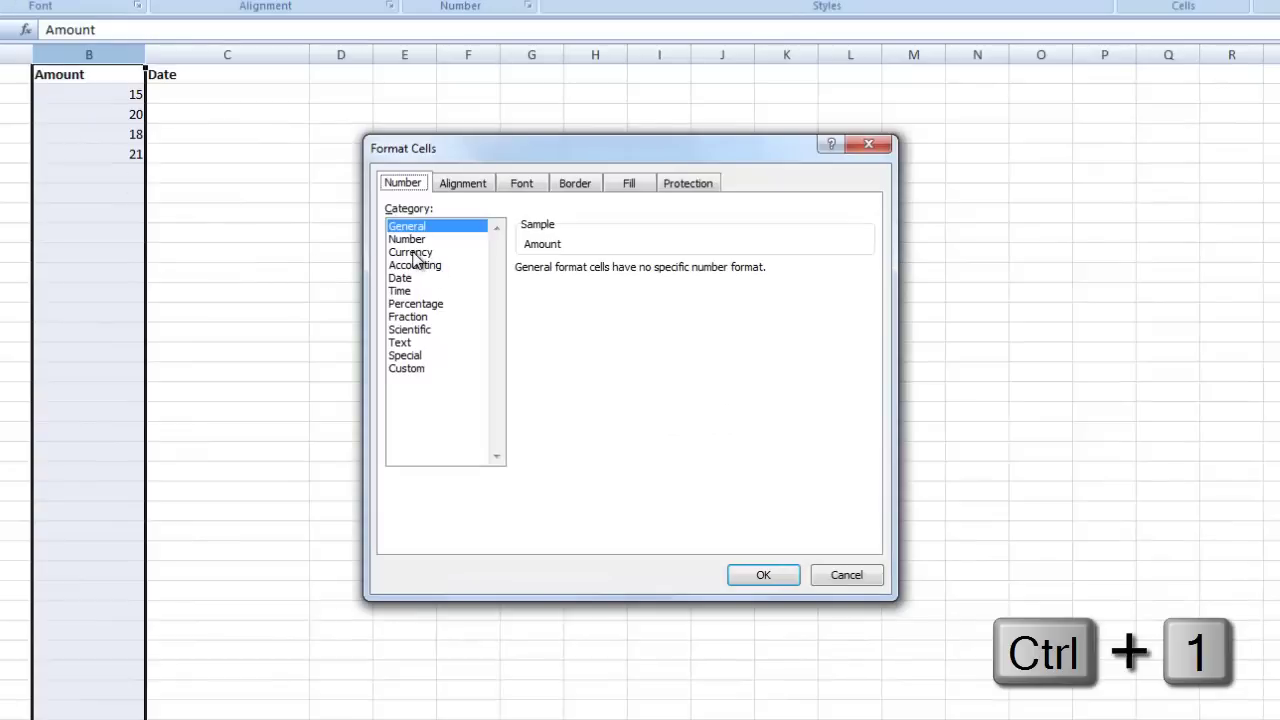
pyautogui.click(421, 252)
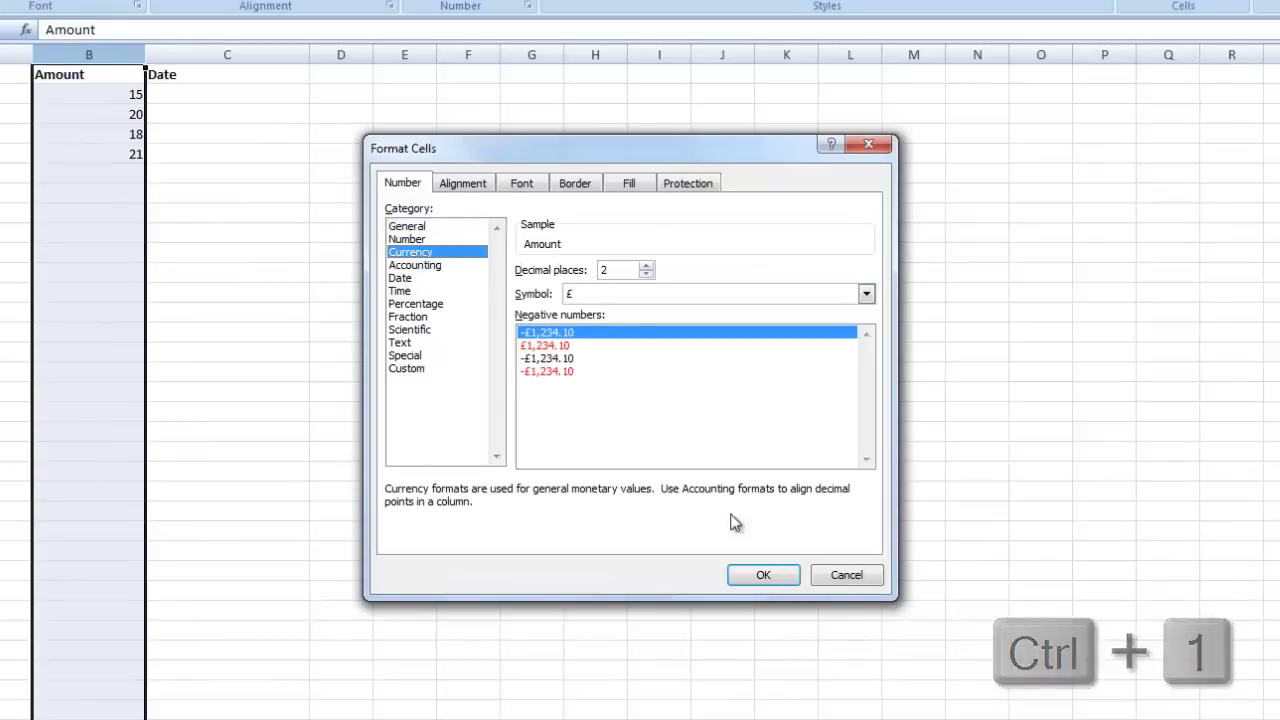
pyautogui.click(763, 577)
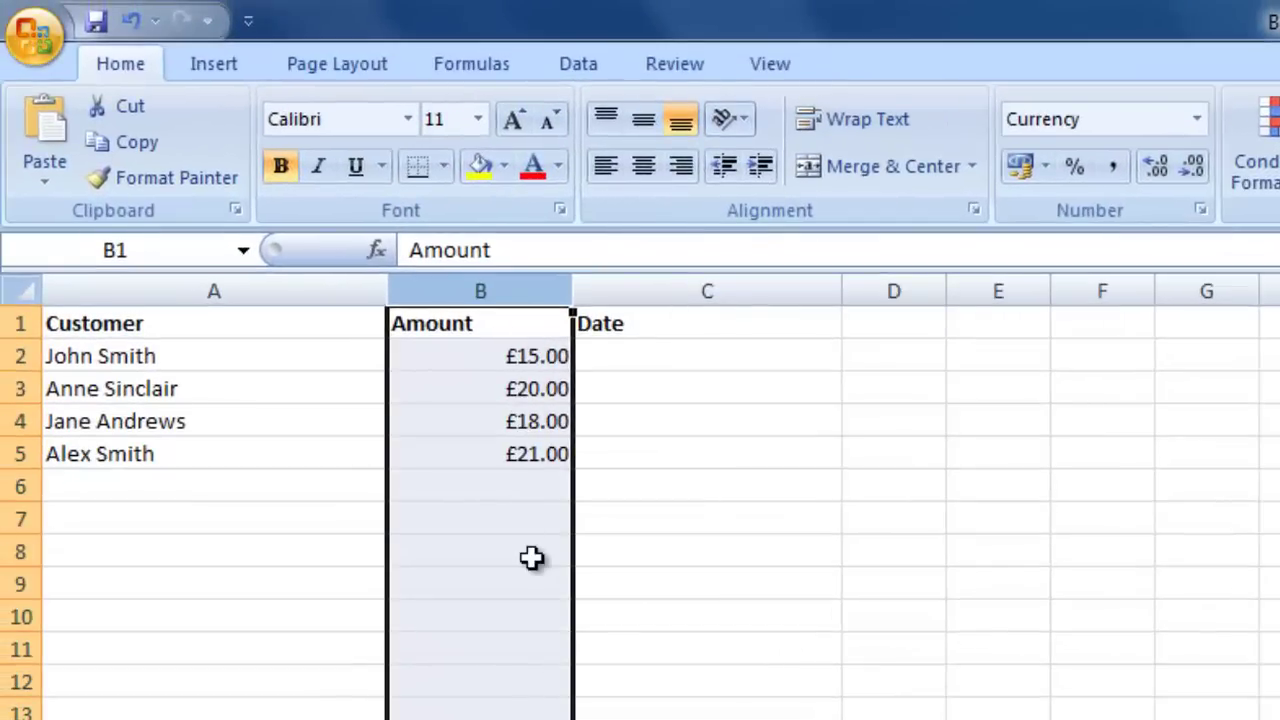
pyautogui.click(531, 558)
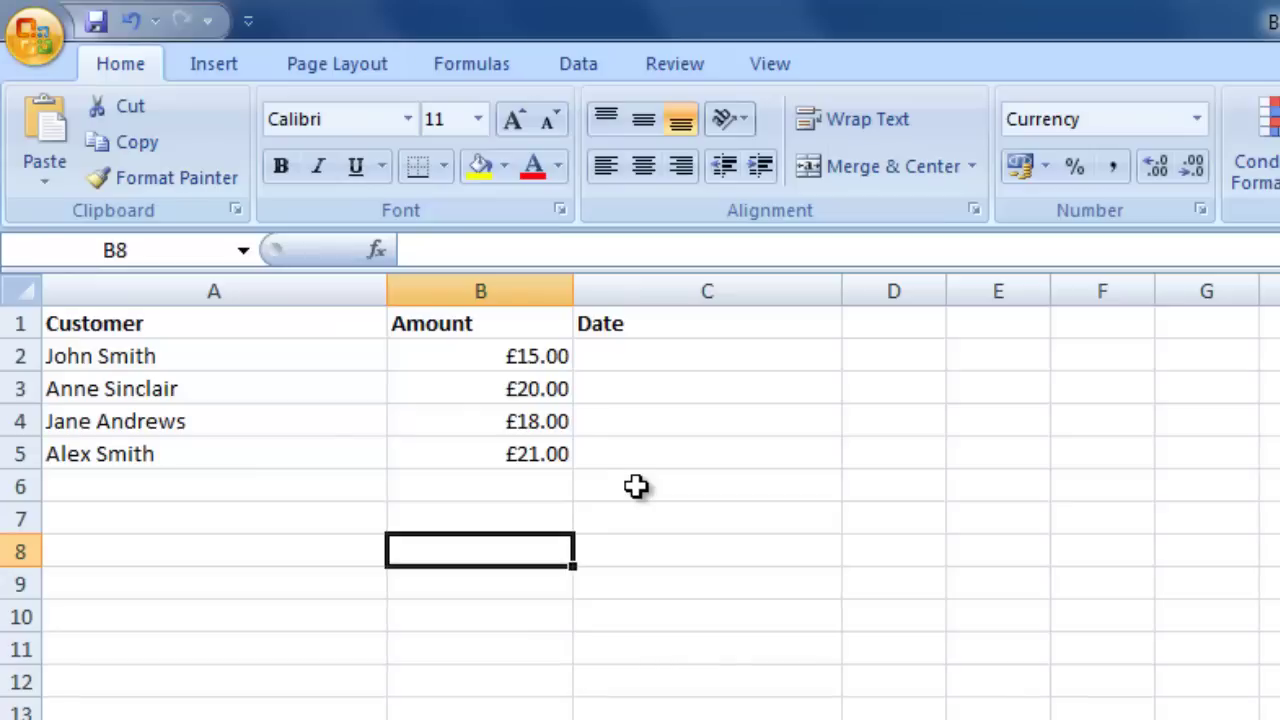
# Centre-align column B so the Amount heading and £ values are centred.
pyautogui.click(508, 290)
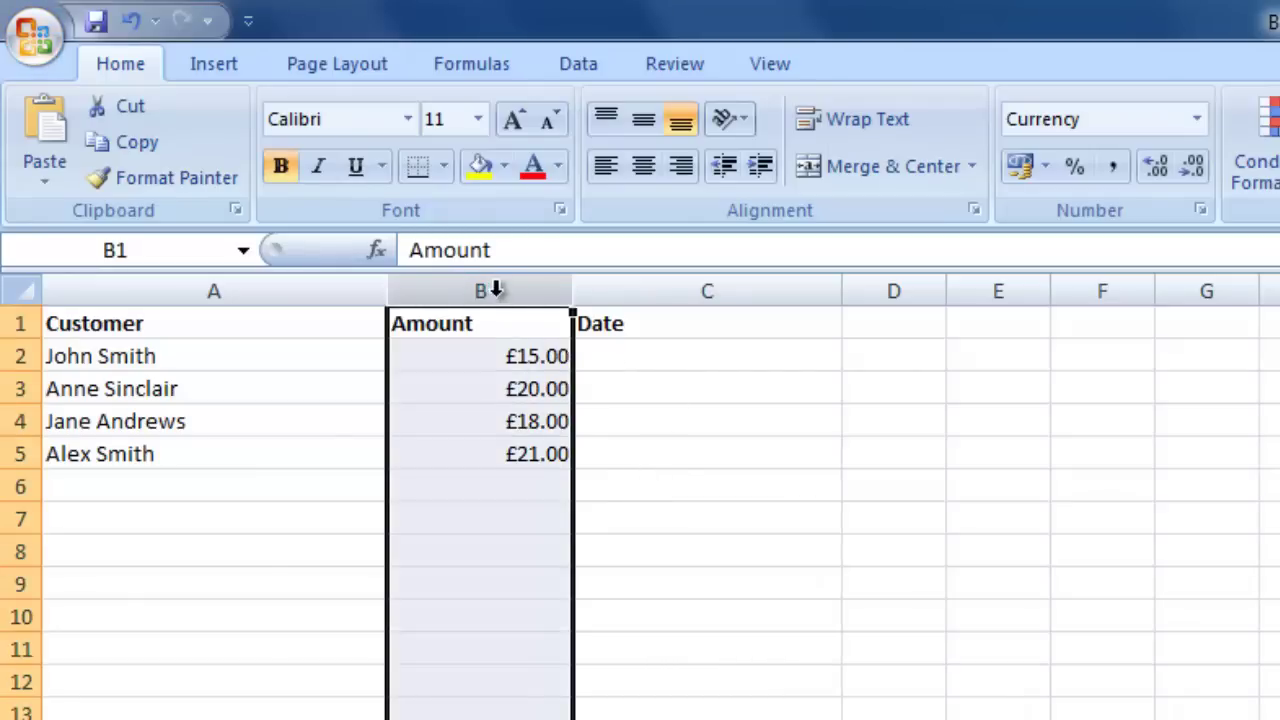
pyautogui.click(643, 166)
pyautogui.click(508, 393)
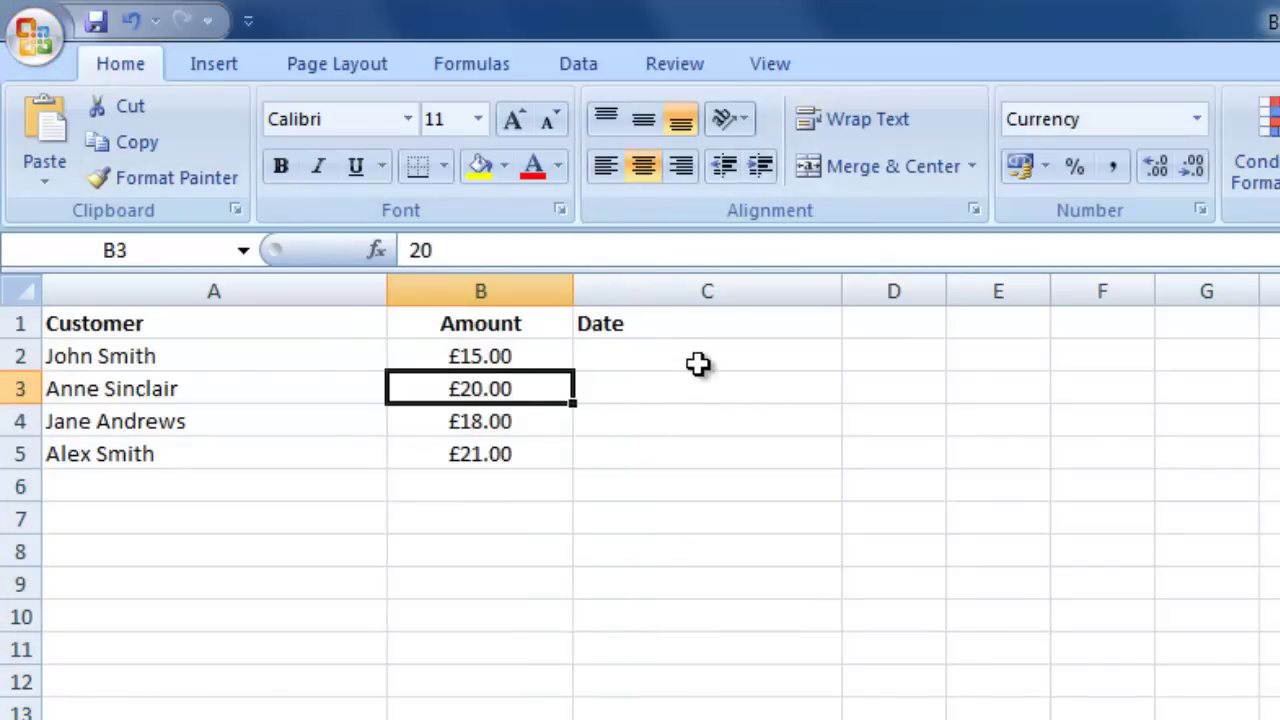
pyautogui.click(750, 365)
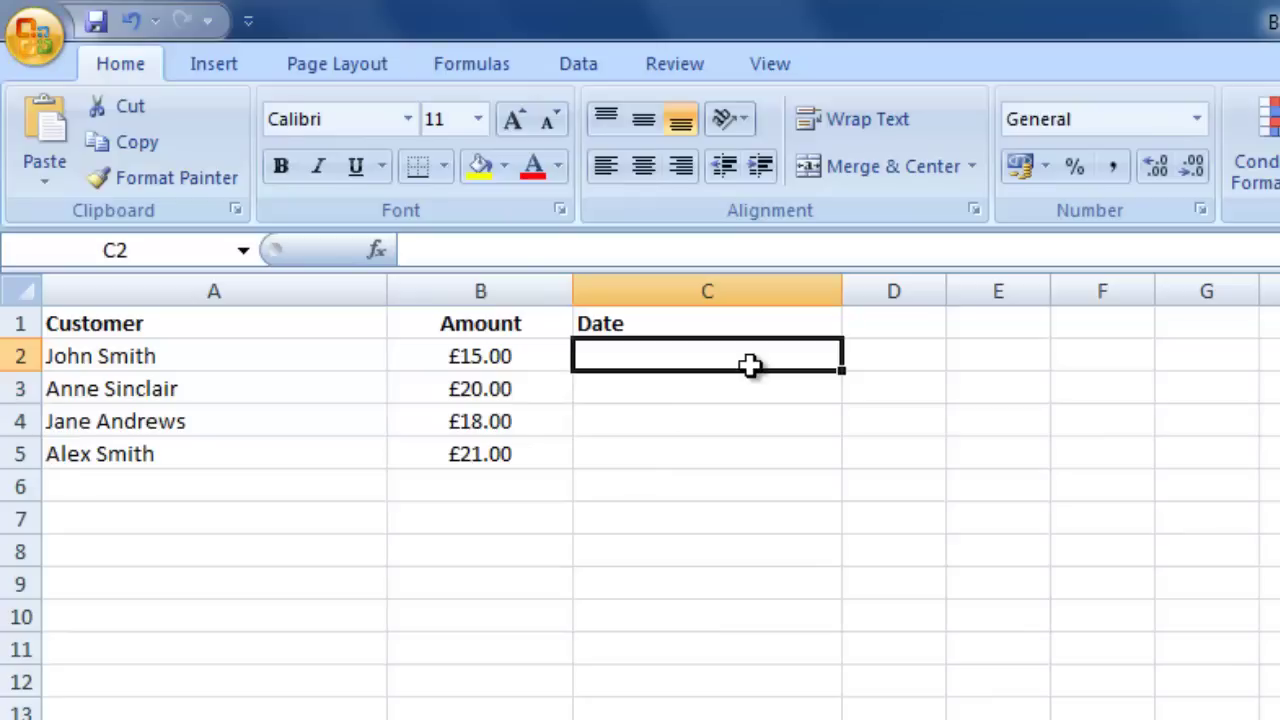
# Enter 01/04/2014 in C2, redoing the first malformed date entry.
pyautogui.write('01')
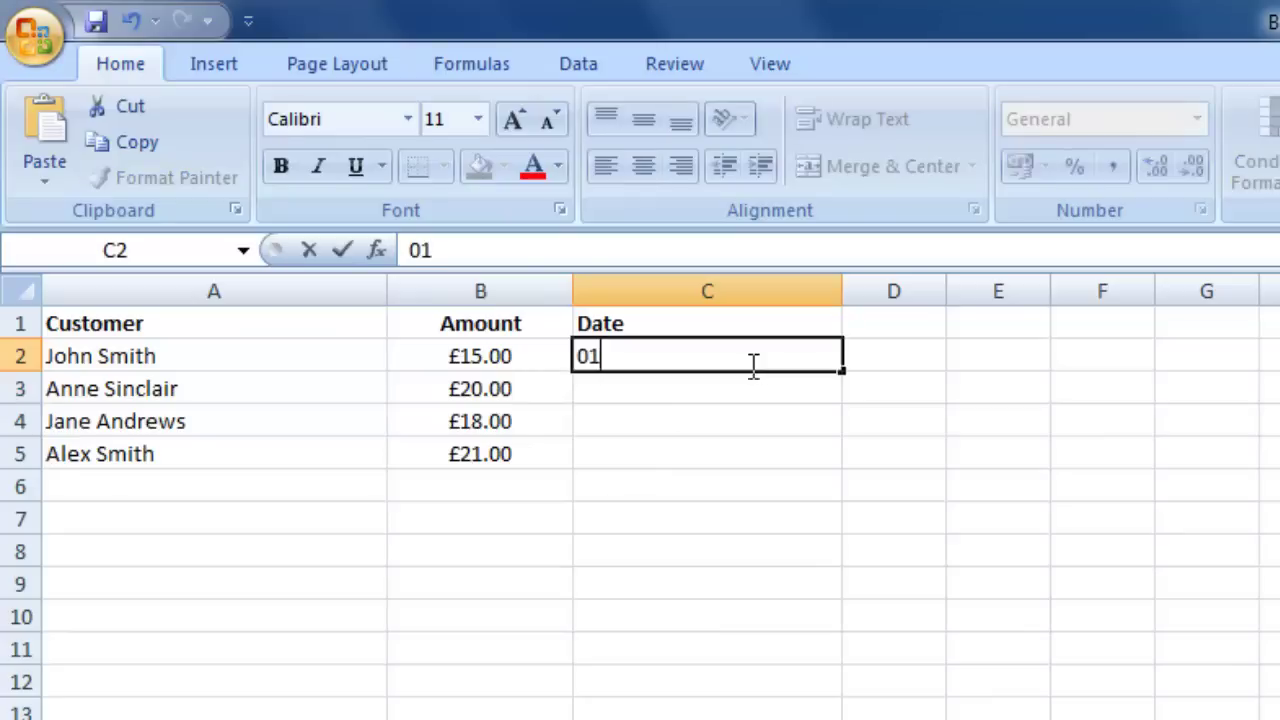
pyautogui.write('.04.')
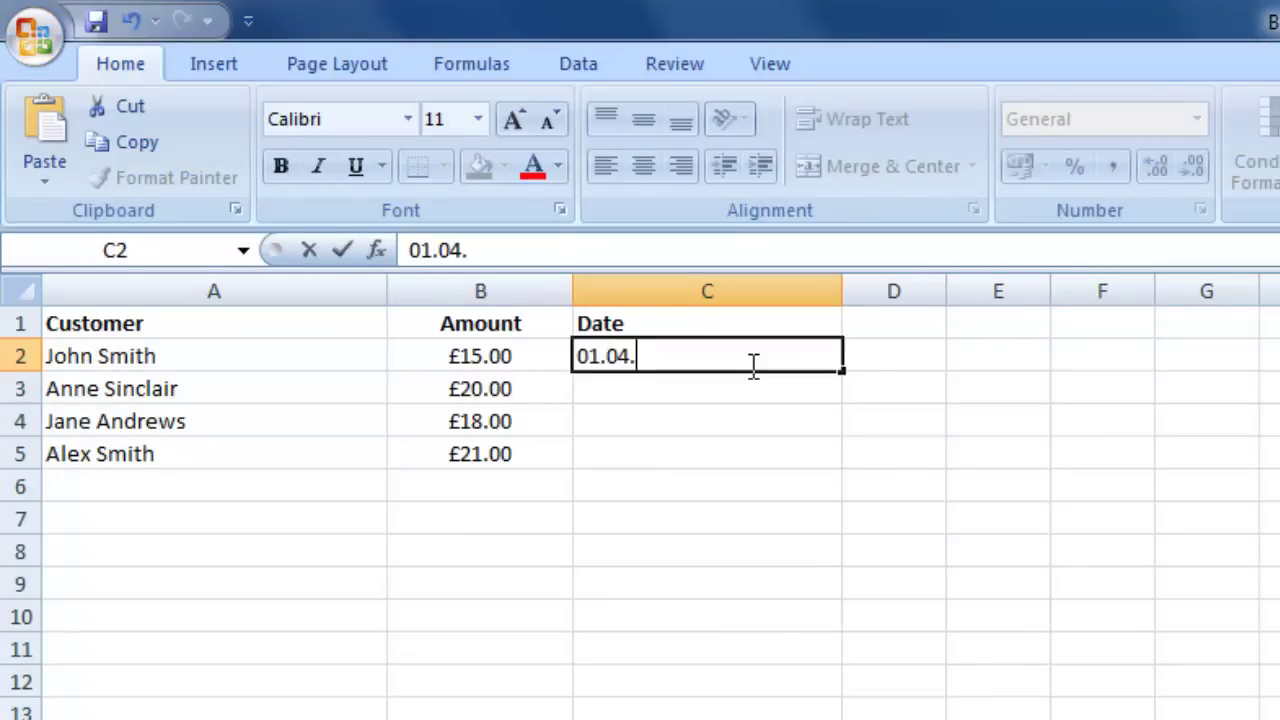
pyautogui.press('BackSpace')
pyautogui.write('/14')
pyautogui.press('Return')
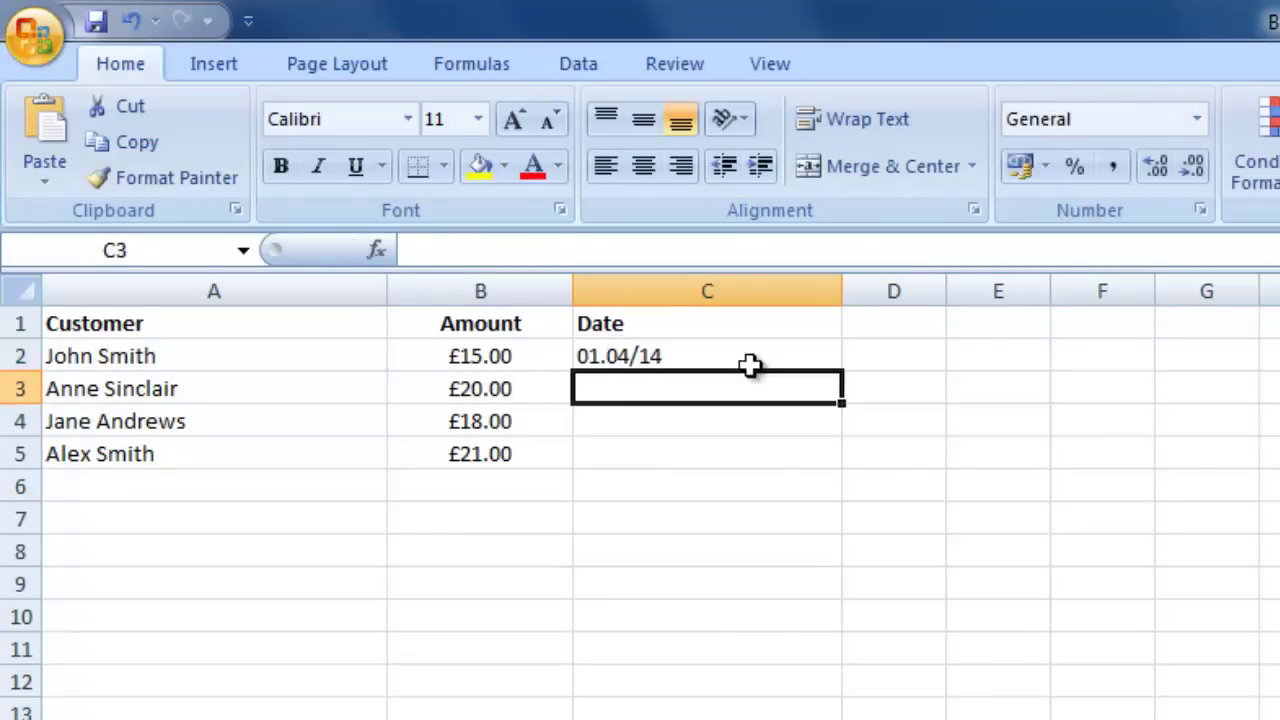
pyautogui.click(750, 363)
pyautogui.write('01/0')
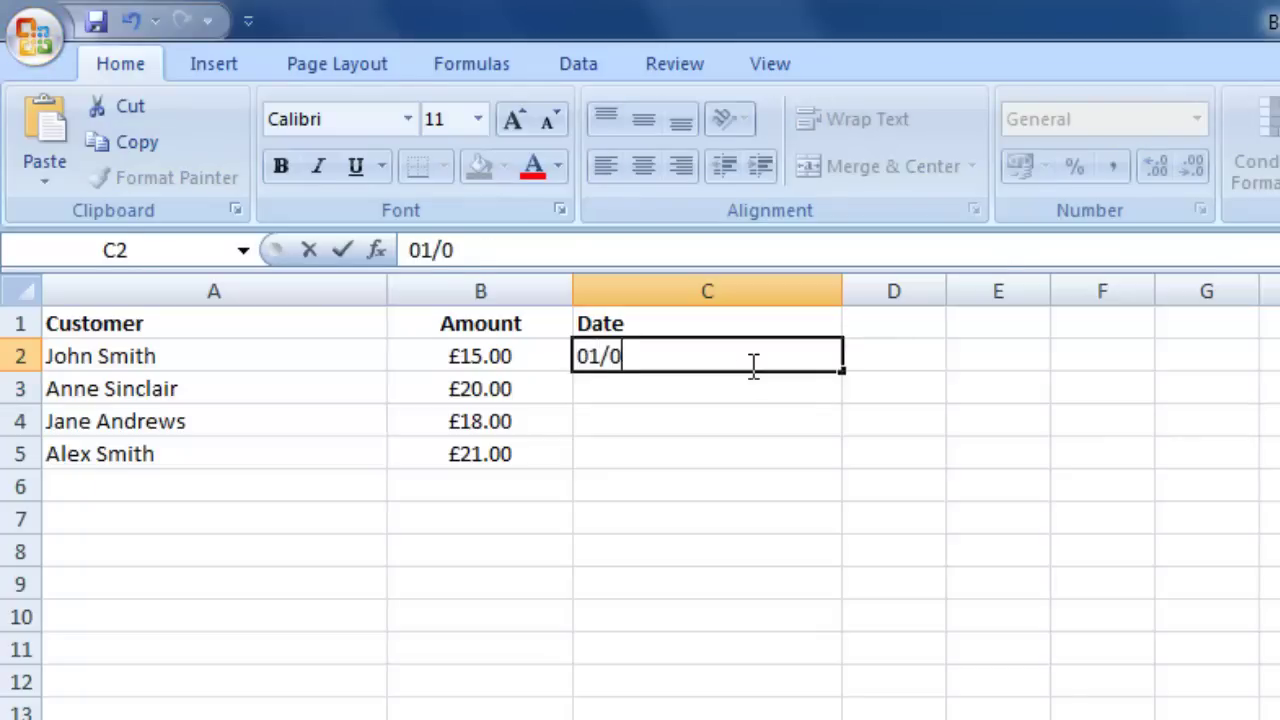
pyautogui.write('4/2014')
pyautogui.press('Return')
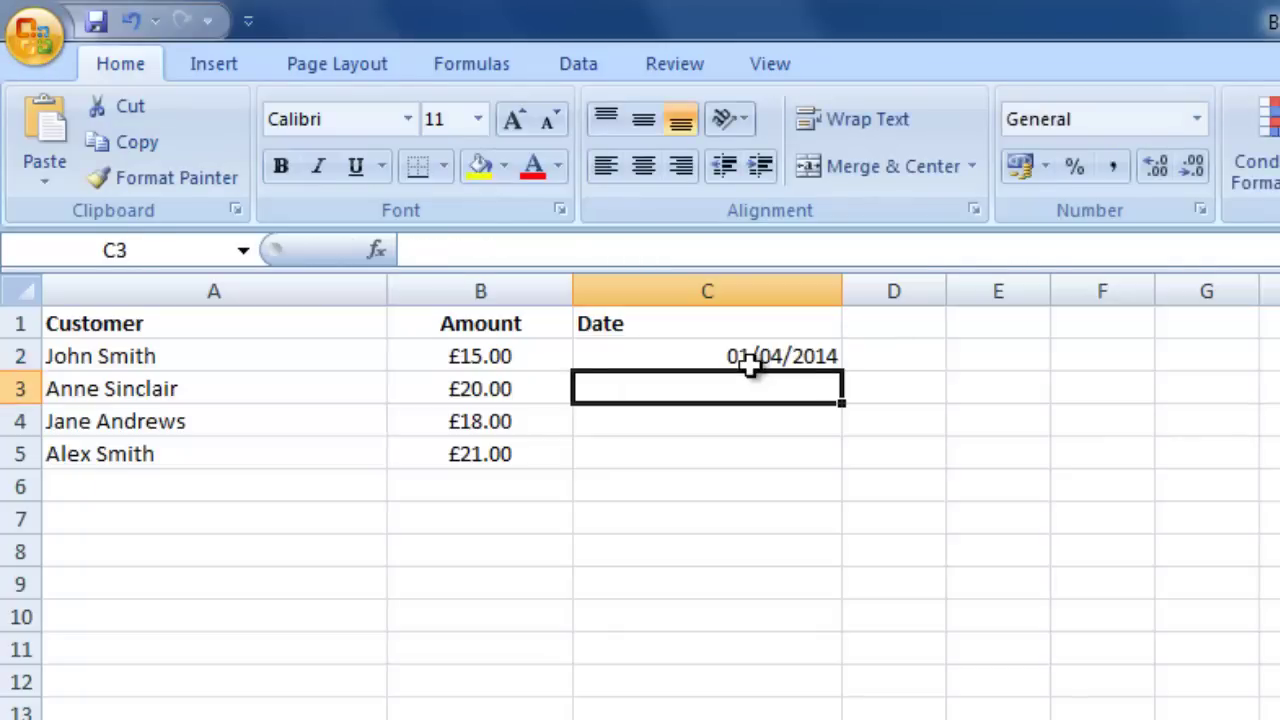
# Enter the dates 10/04/2014, 30/04/2014 and 02/05/2015 in C3 to C5.
pyautogui.write('10/04')
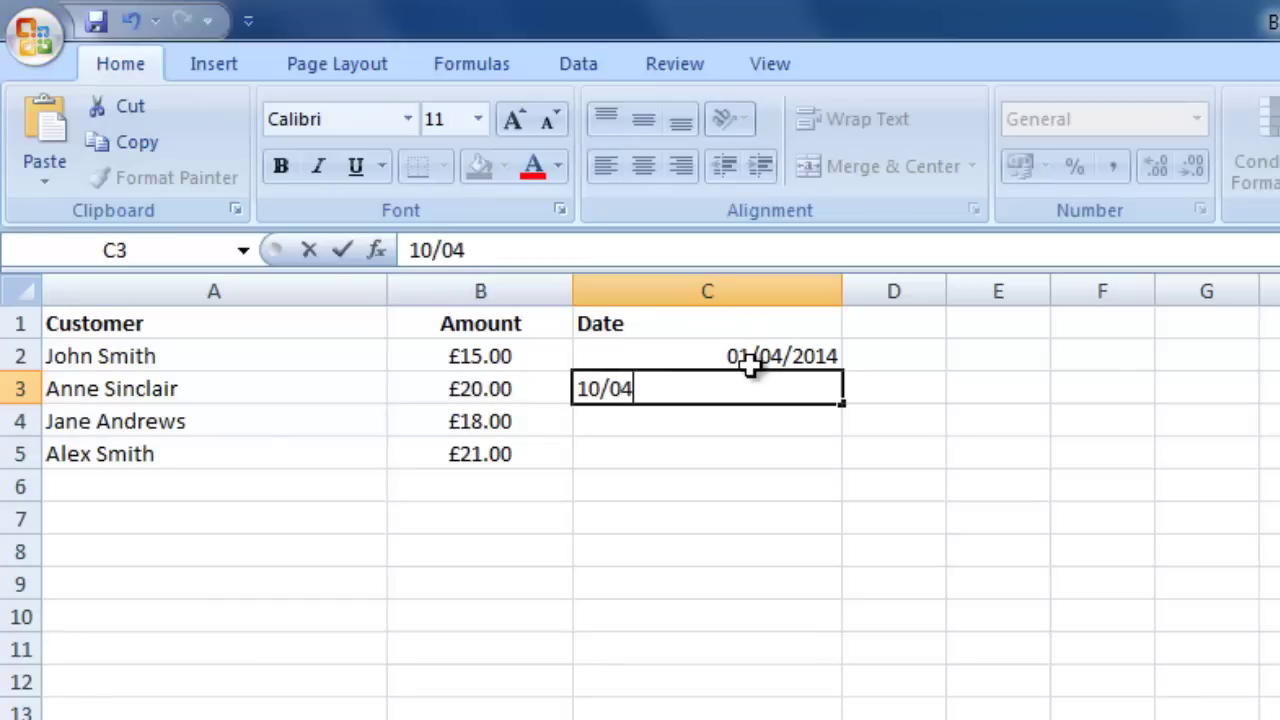
pyautogui.write('/2014')
pyautogui.press('Return')
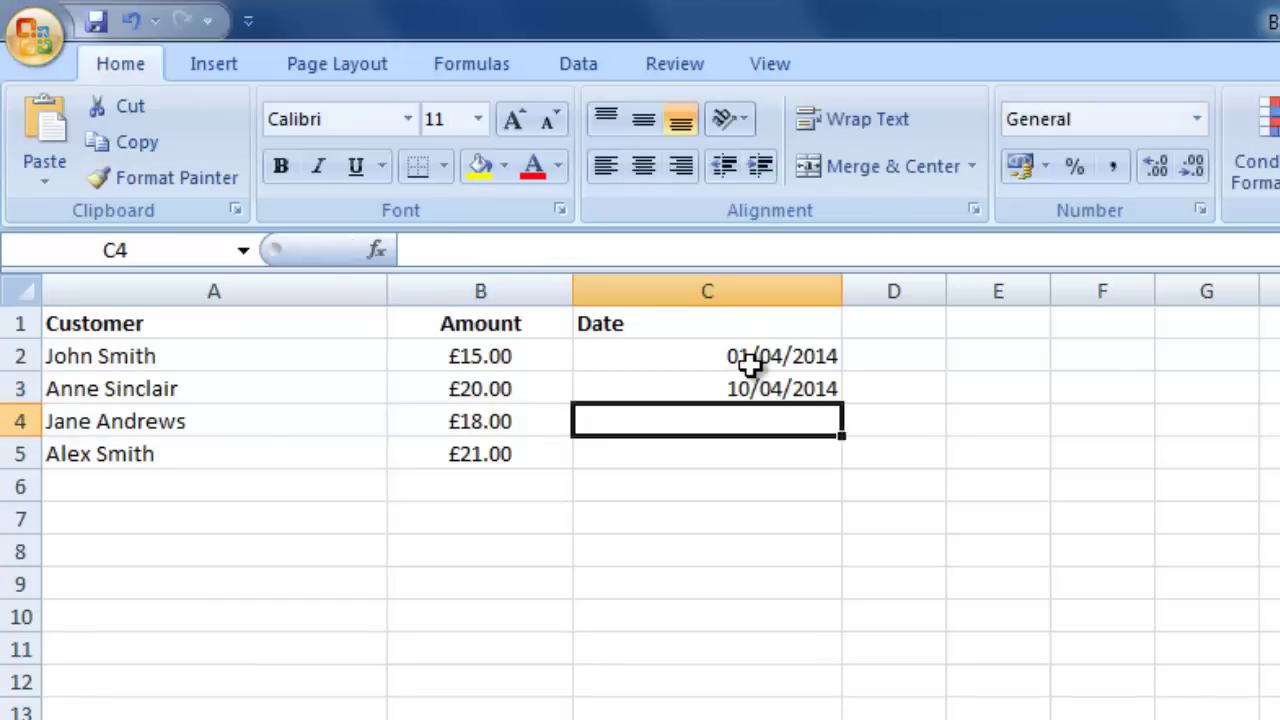
pyautogui.write('30/')
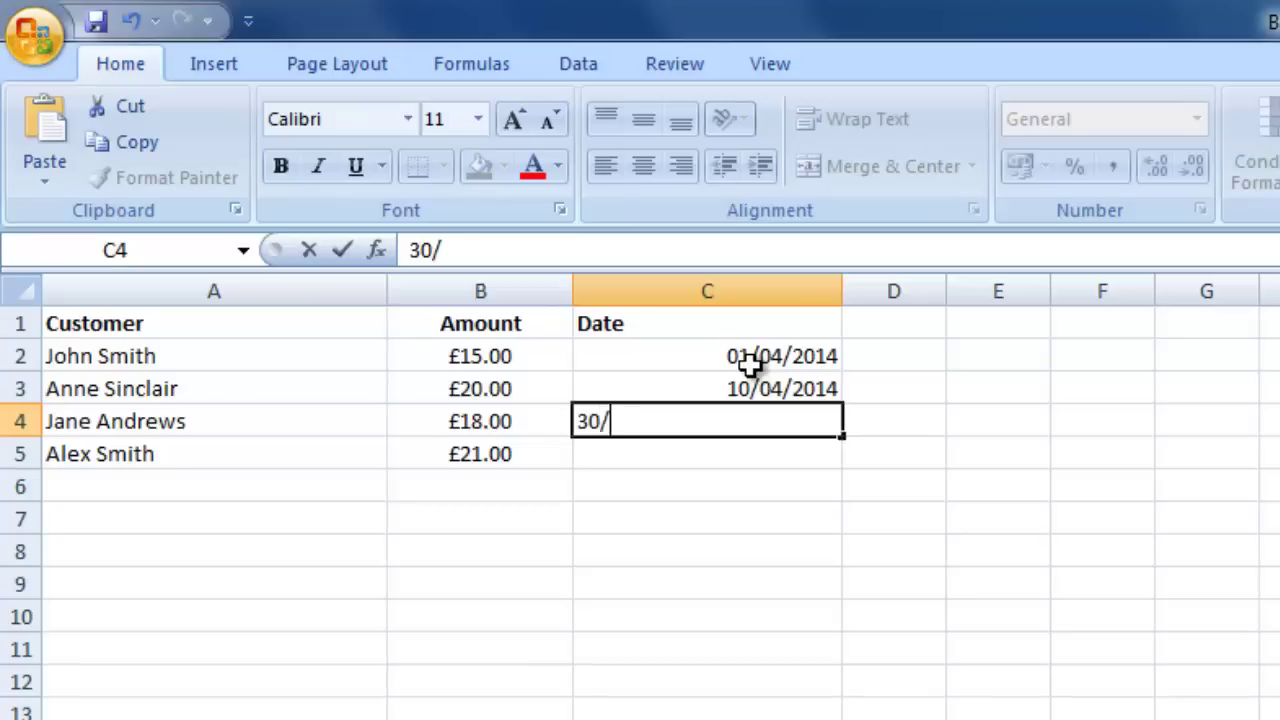
pyautogui.write('04')
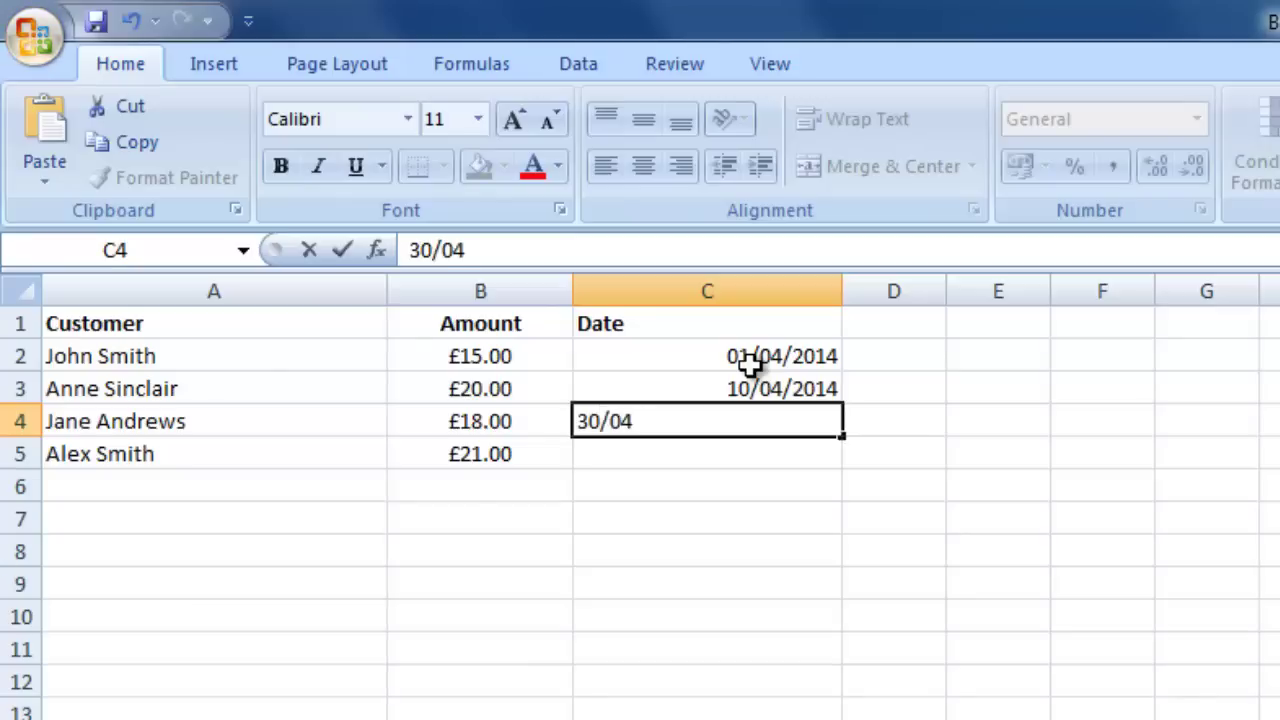
pyautogui.write('/2014')
pyautogui.press('Return')
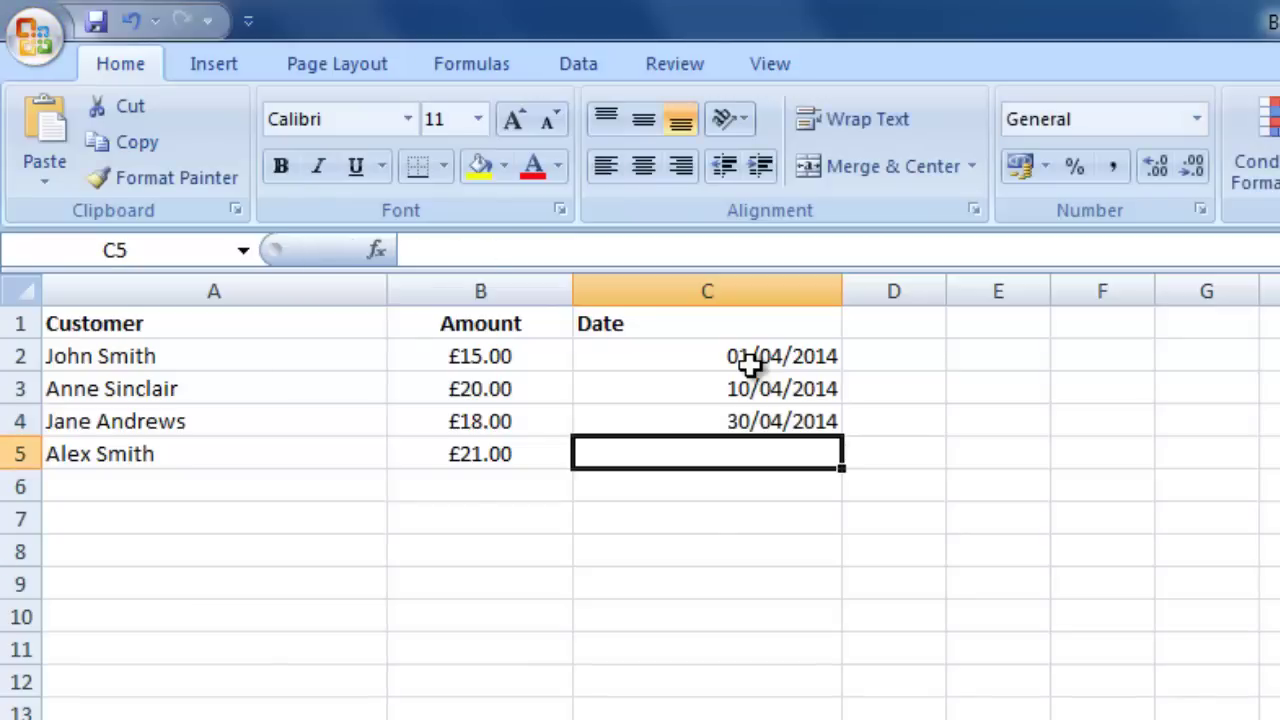
pyautogui.write('2/05')
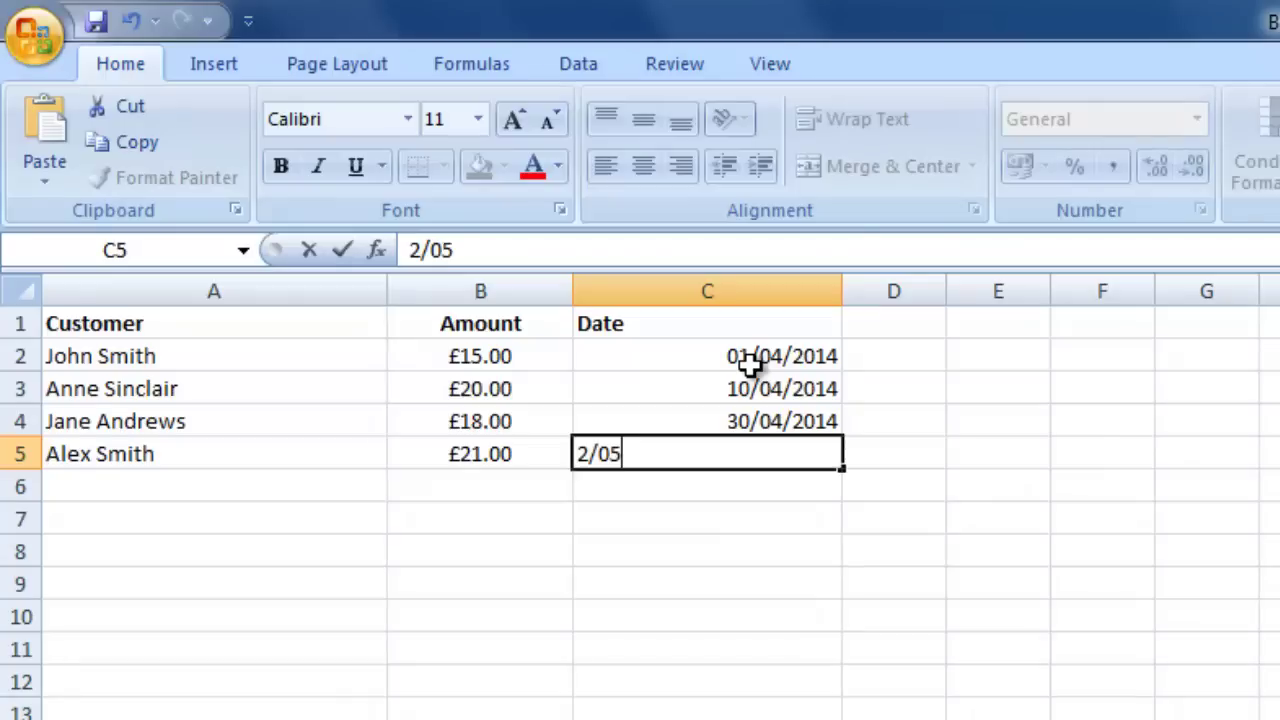
pyautogui.write('/2015')
pyautogui.press('Return')
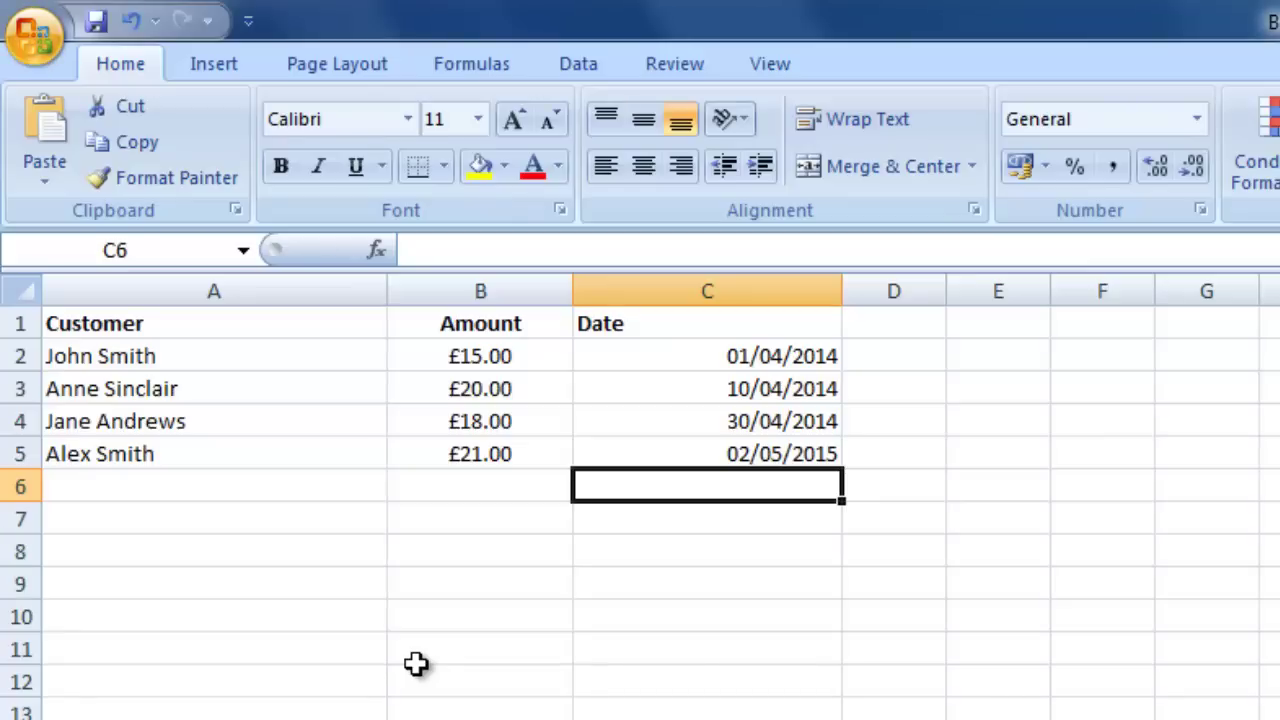
# Insert a blank column B headed 'Item' between Customer and Amount.
pyautogui.rightClick(423, 278)
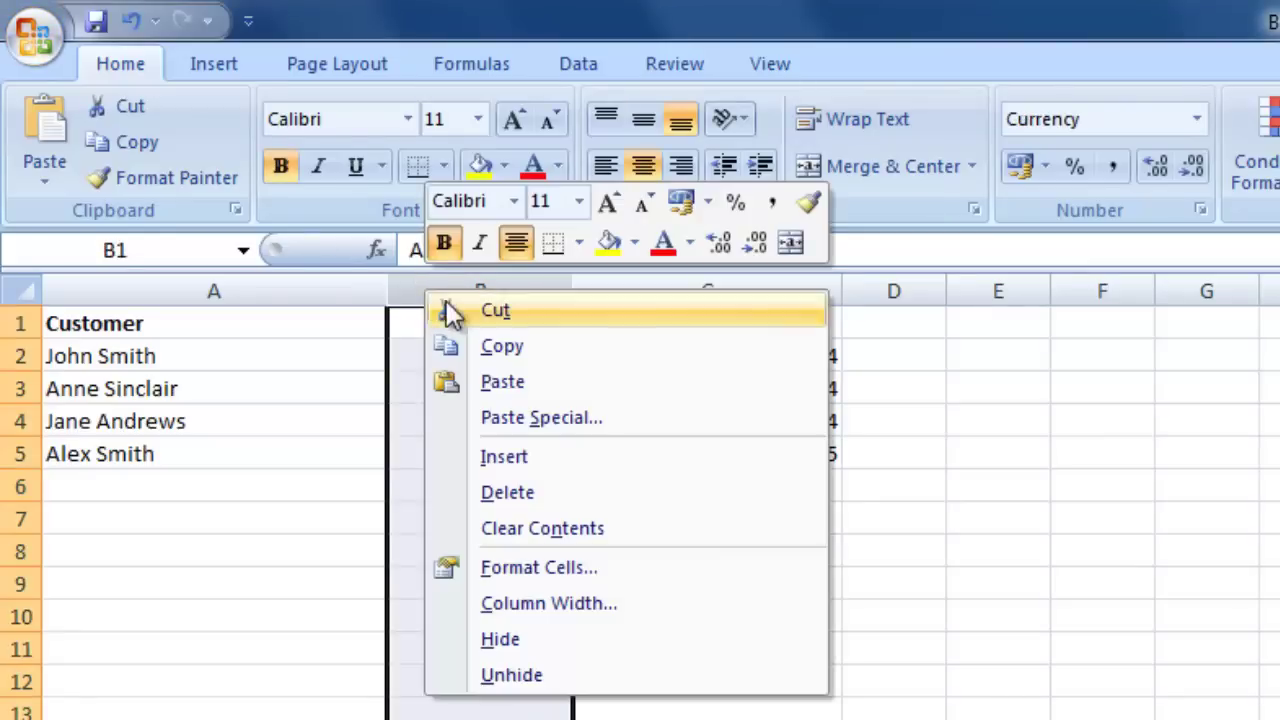
pyautogui.click(565, 456)
pyautogui.click(505, 314)
pyautogui.write('Item')
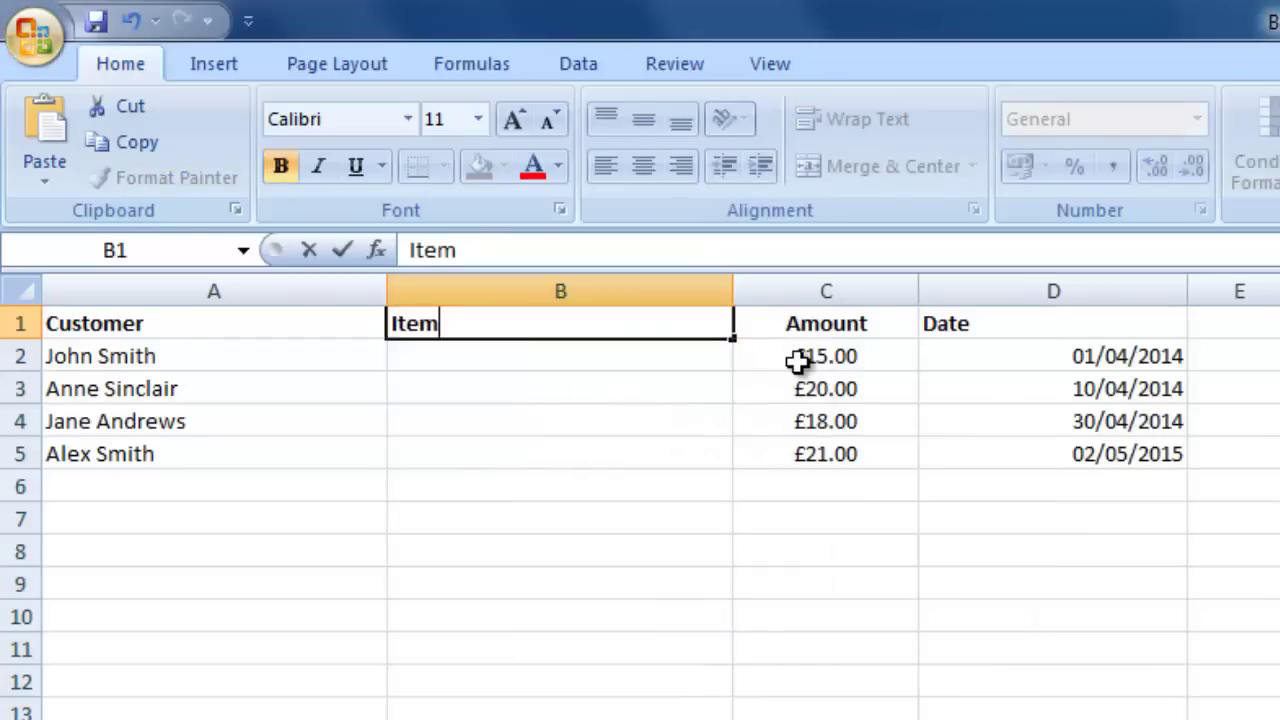
pyautogui.press('Return')
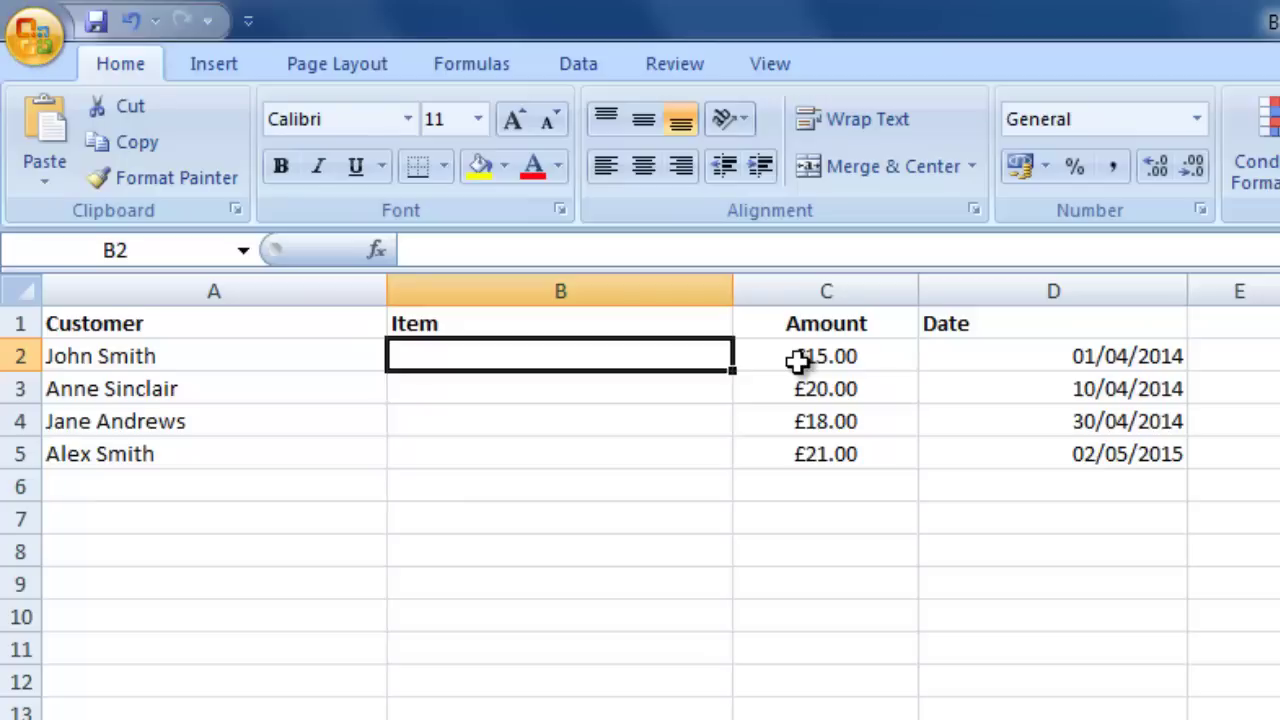
# Enter the items Cut and dry, Perm and Wet cut in B2 to B4.
pyautogui.write('Cut and dry')
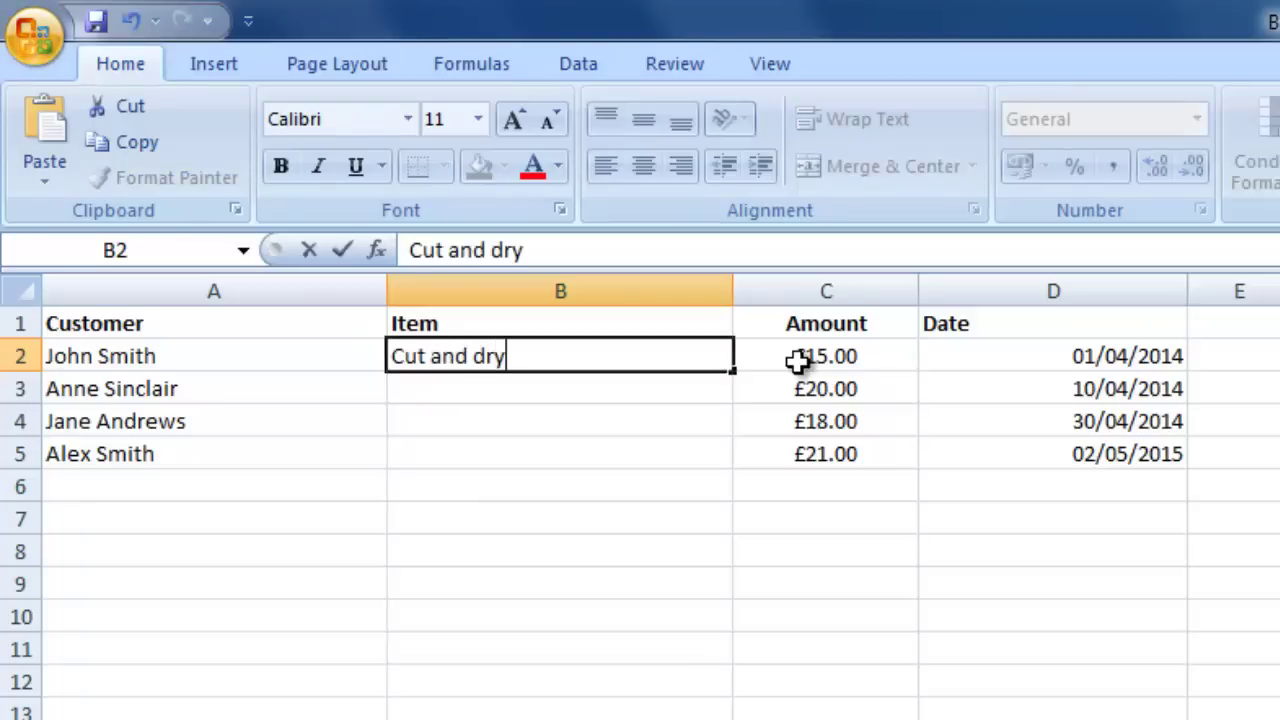
pyautogui.press('Return')
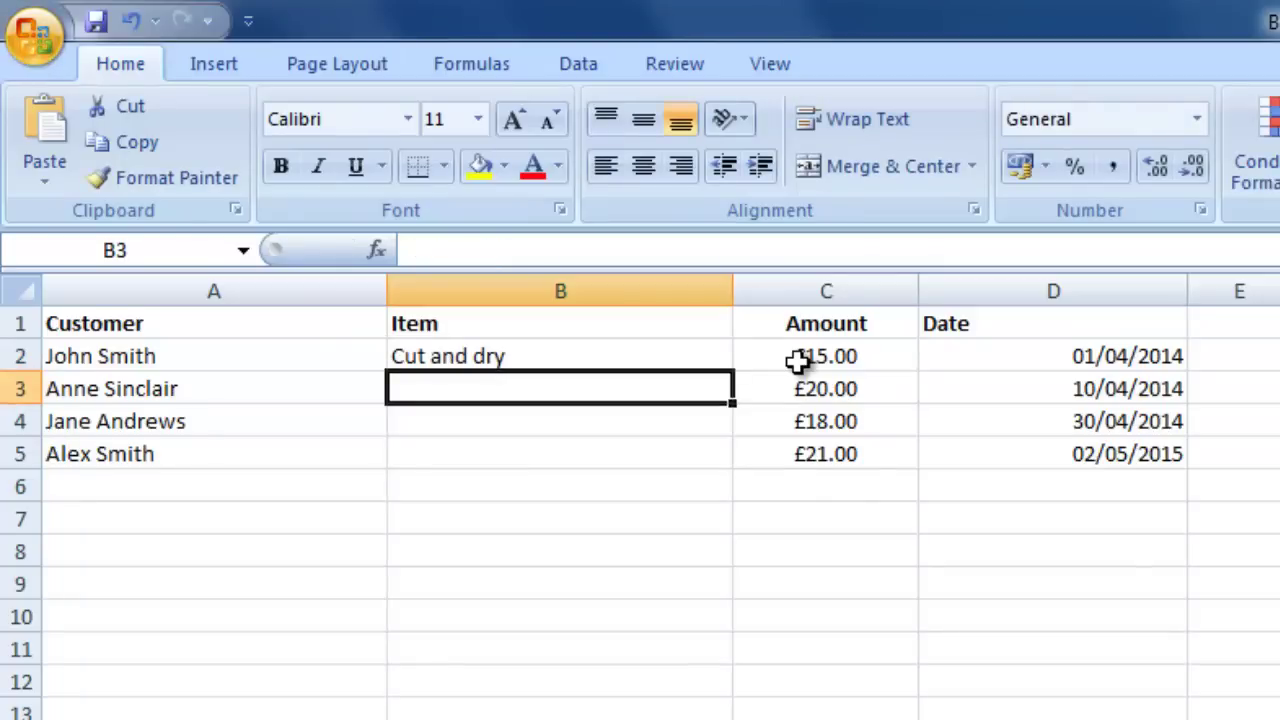
pyautogui.write('Perm')
pyautogui.press('Return')
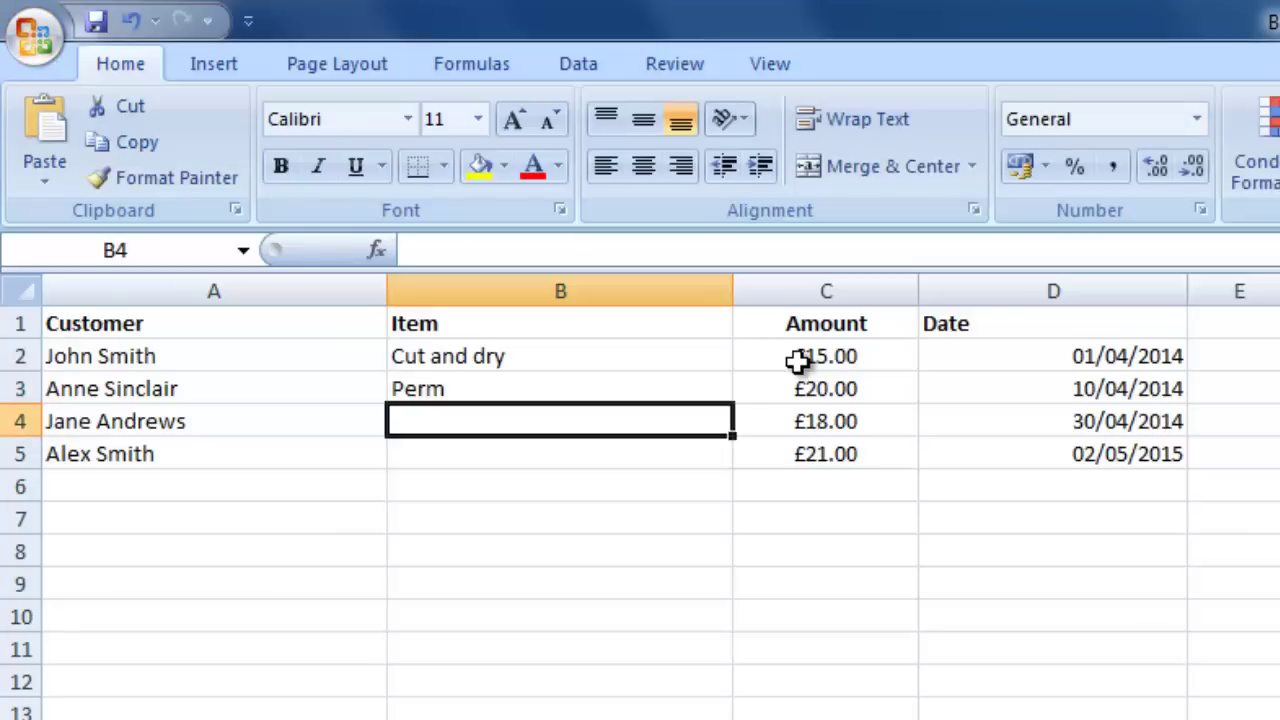
pyautogui.write('Wet cut')
pyautogui.press('Return')
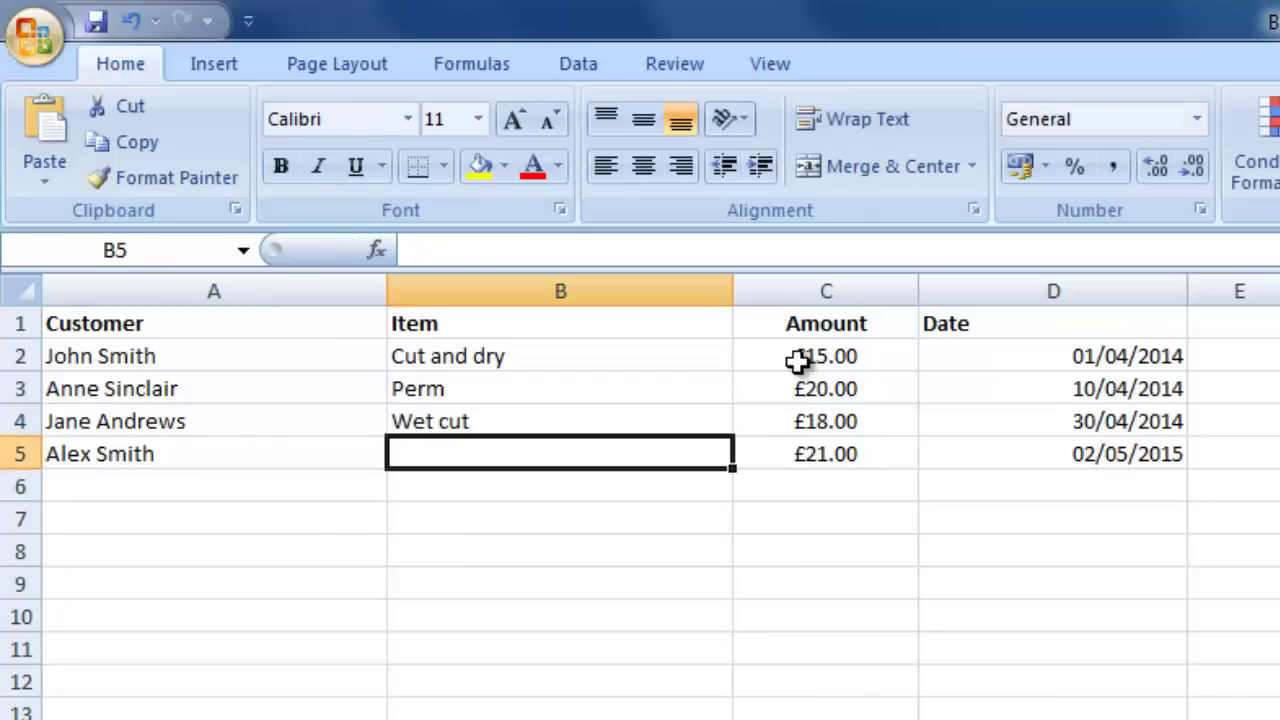
# Enter 'Beard trim' in B5, correcting the spelling mistakes along the way.
pyautogui.write('Bera')
pyautogui.press('BackSpace')
pyautogui.press('BackSpace')
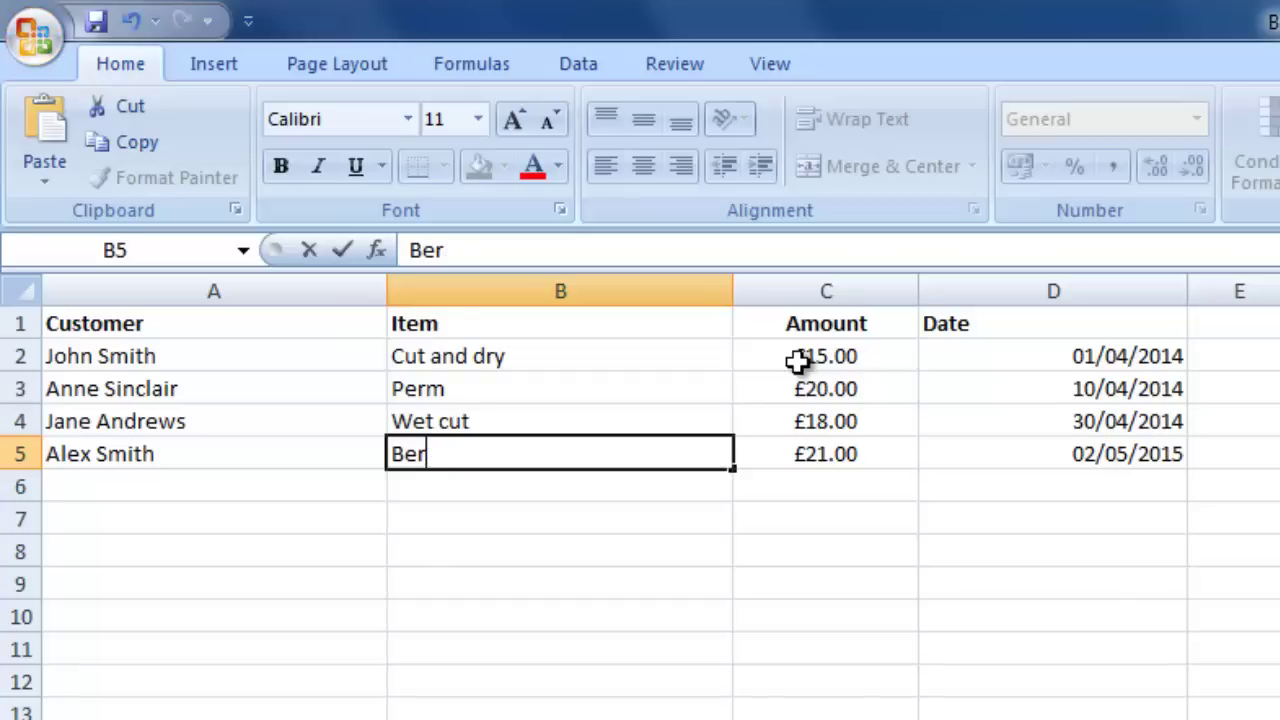
pyautogui.write('ared')
pyautogui.press('BackSpace')
pyautogui.press('BackSpace')
pyautogui.write('d tim')
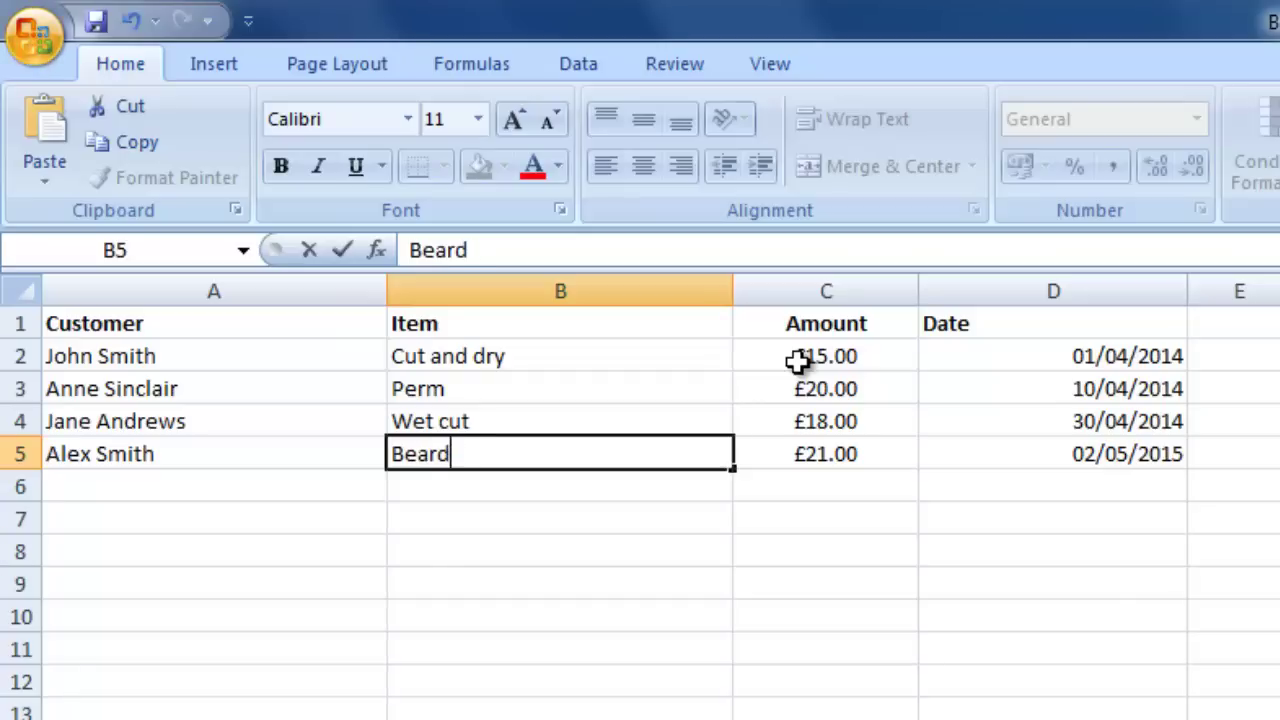
pyautogui.press('BackSpace')
pyautogui.press('BackSpace')
pyautogui.write('ei')
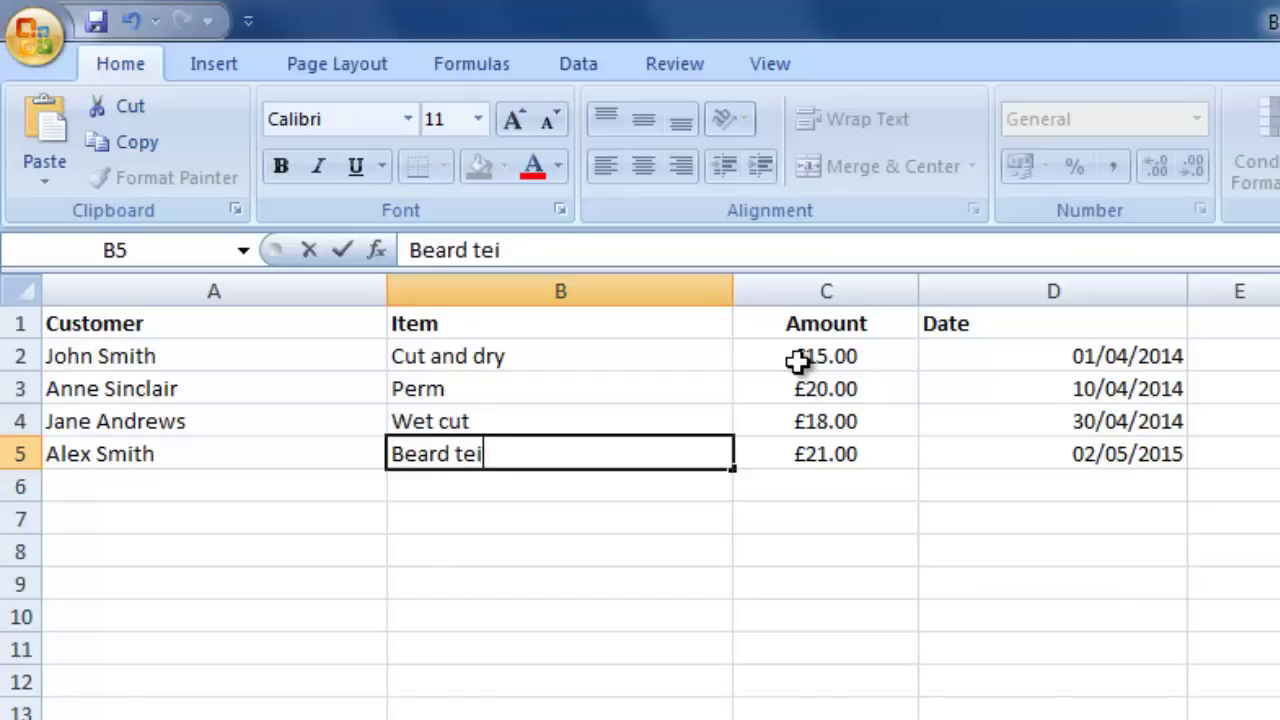
pyautogui.press('BackSpace')
pyautogui.press('BackSpace')
pyautogui.write('rim')
pyautogui.press('Return')
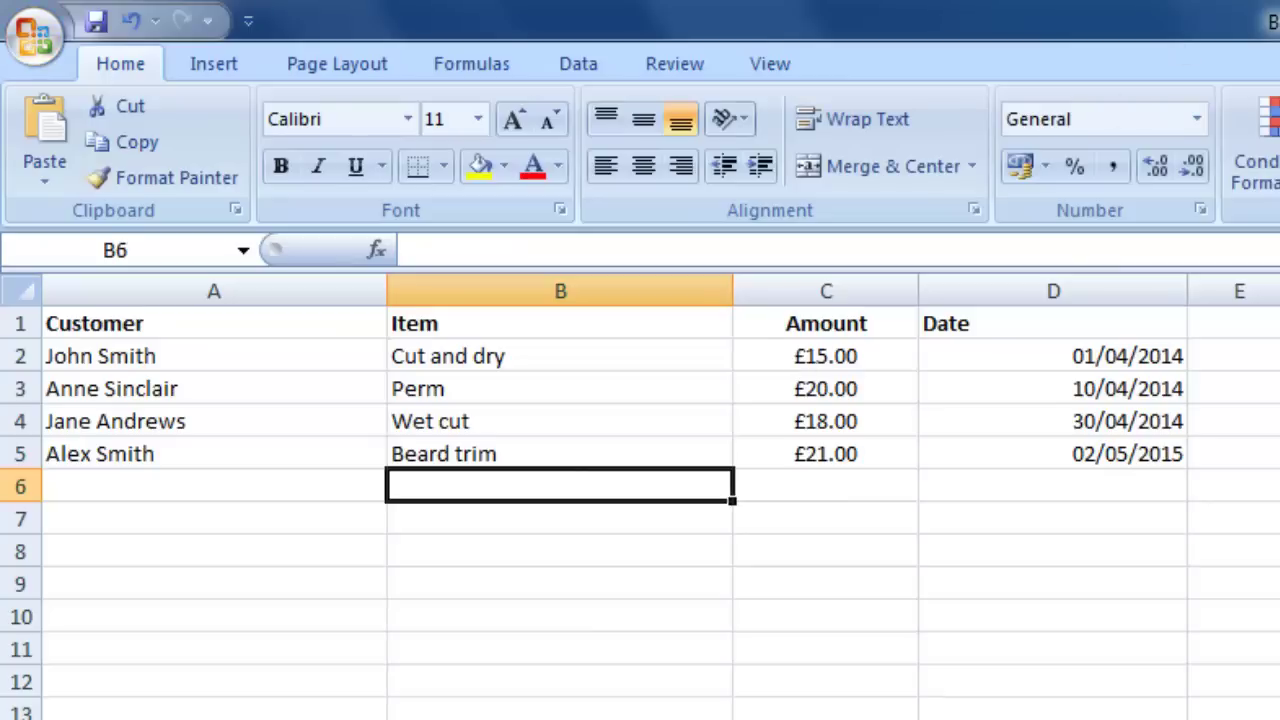
# Narrow the Item and Customer columns, then centre and narrow the Date column.
pyautogui.moveTo(735, 290); pyautogui.dragTo(595, 291)
pyautogui.moveTo(388, 290); pyautogui.dragTo(264, 293)
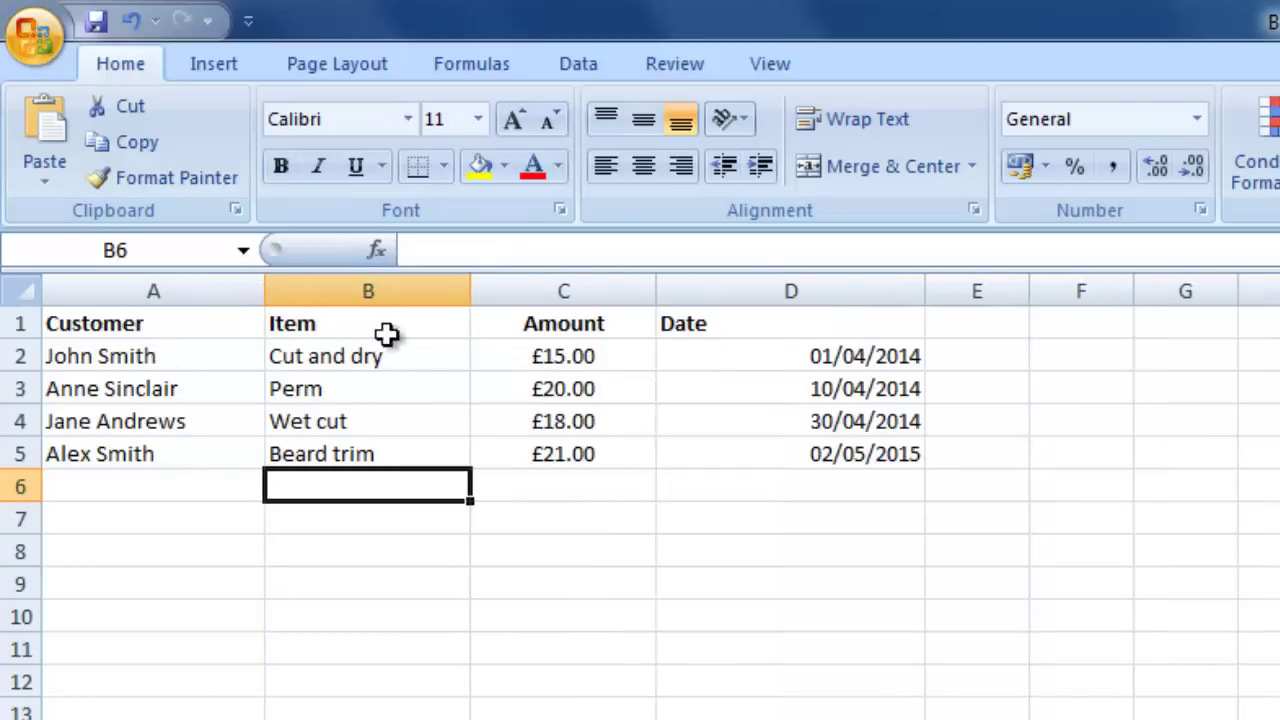
pyautogui.click(772, 280)
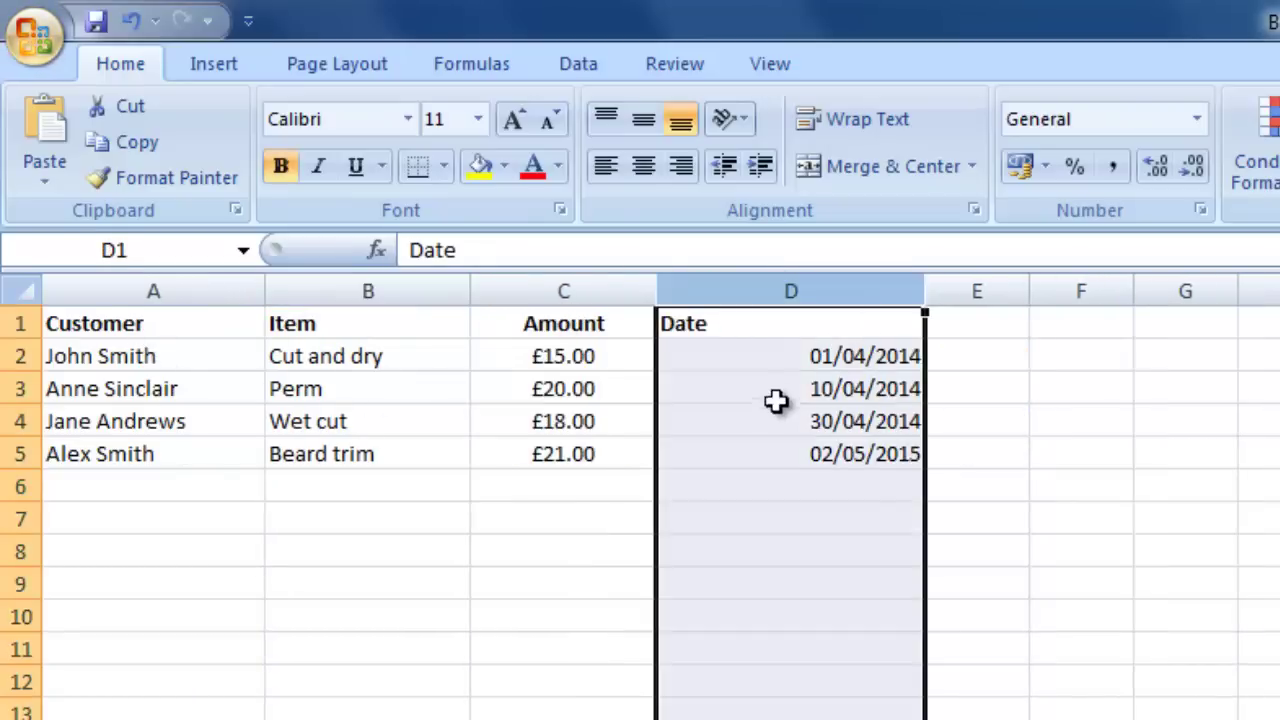
pyautogui.click(643, 166)
pyautogui.click(1072, 470)
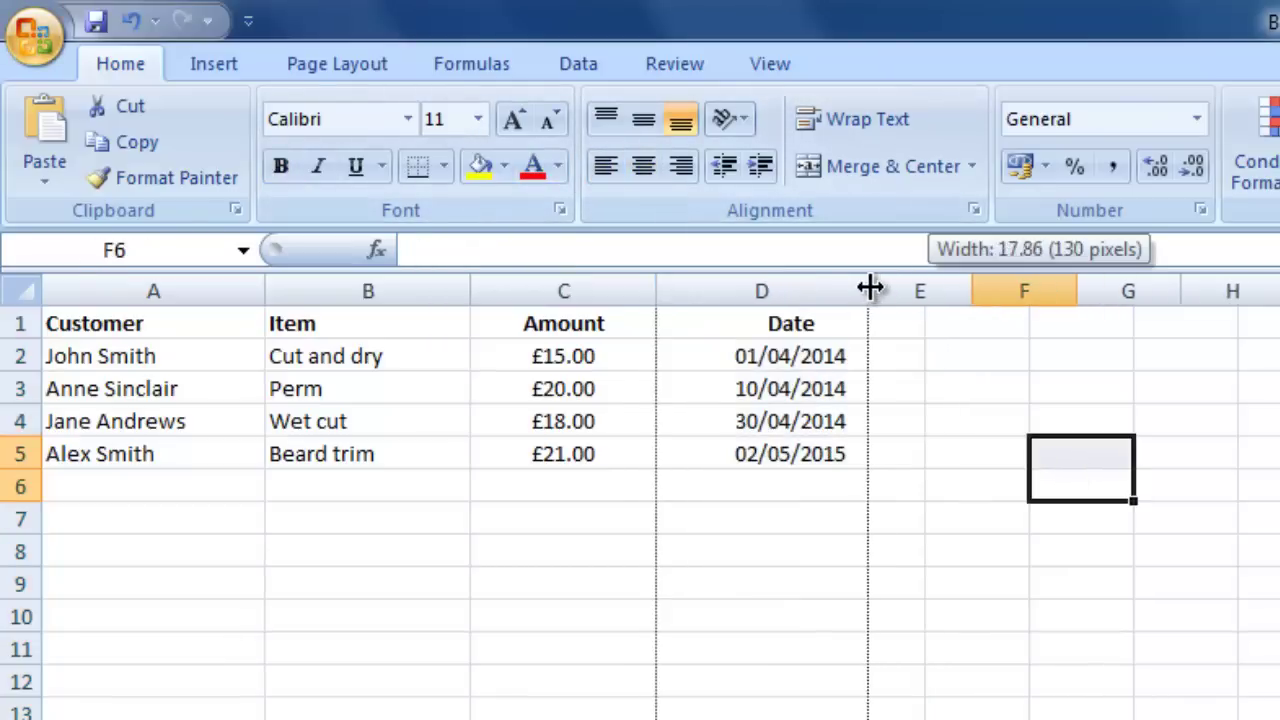
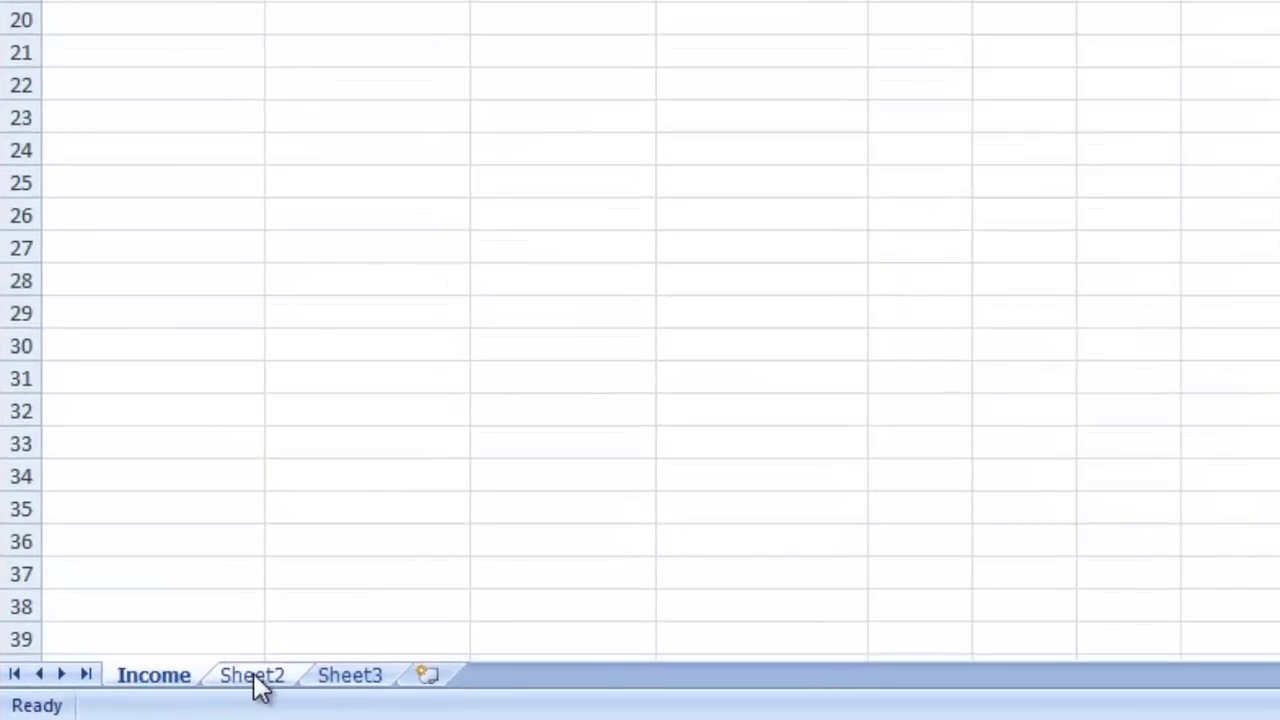
# Rename the Sheet2 tab to 'Expenses'.
pyautogui.click(254, 674)
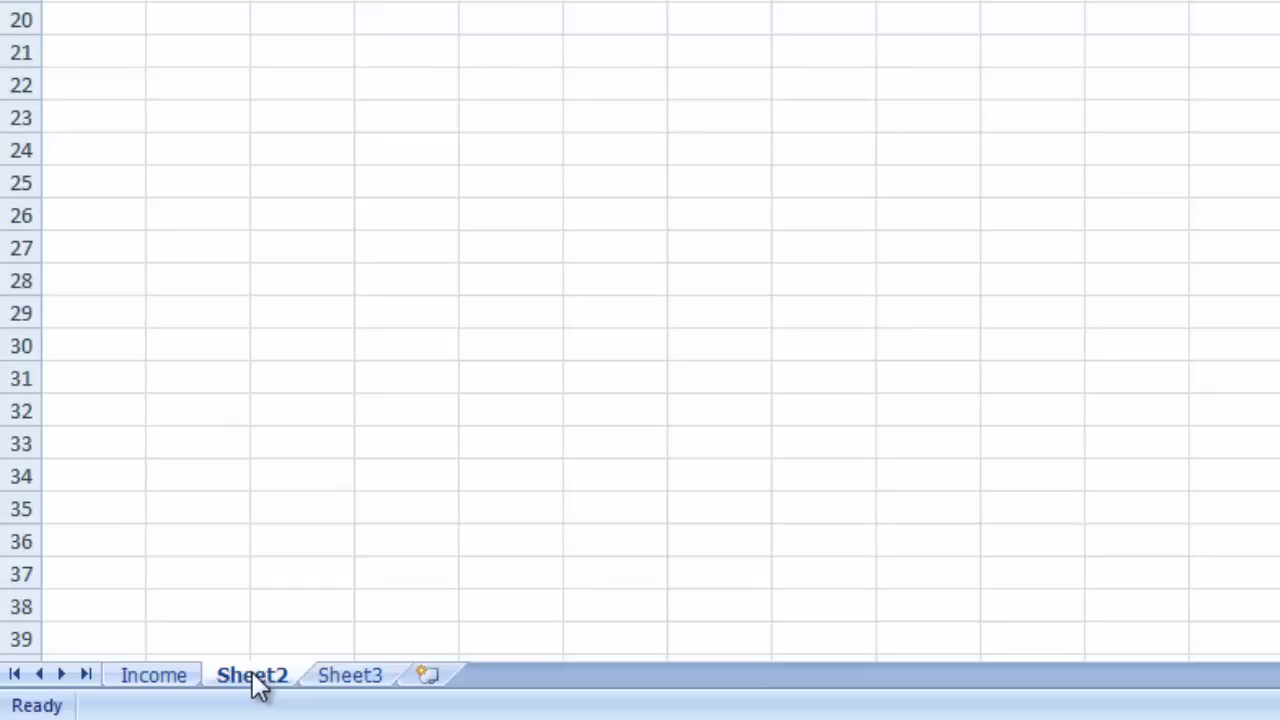
pyautogui.doubleClick(252, 674)
pyautogui.write('E')
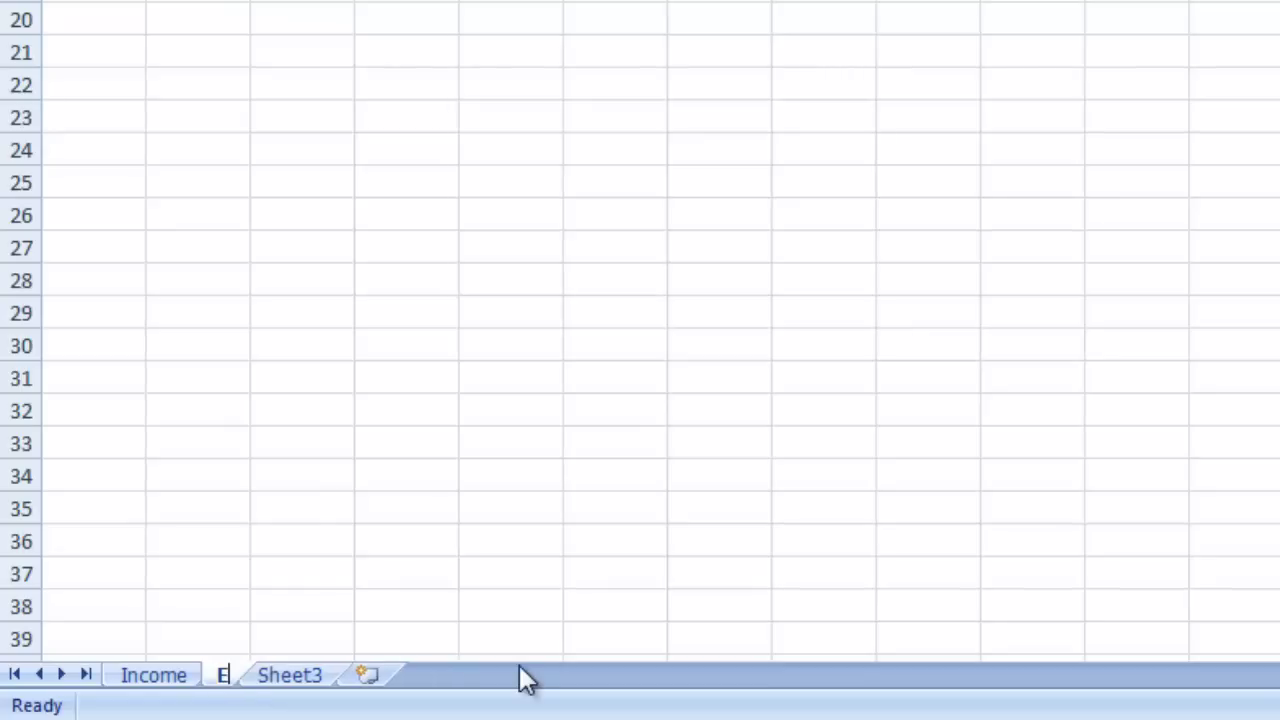
pyautogui.write('xpenses')
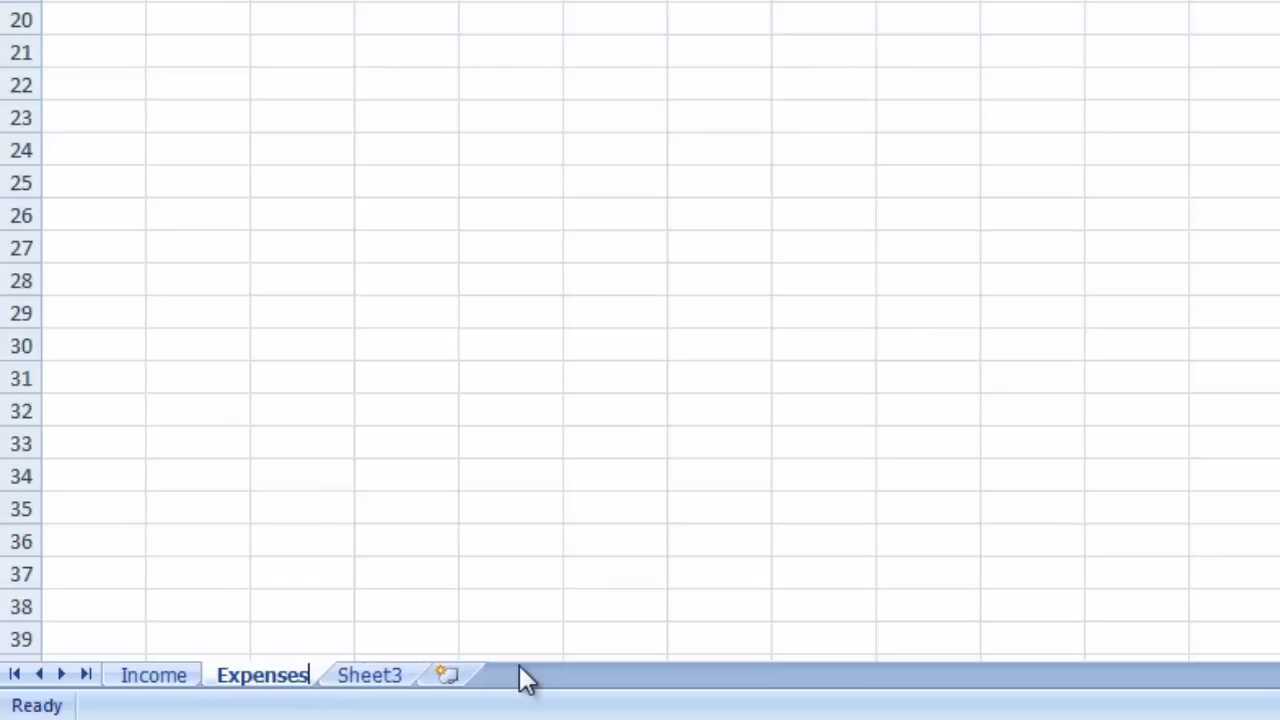
pyautogui.click(314, 311)
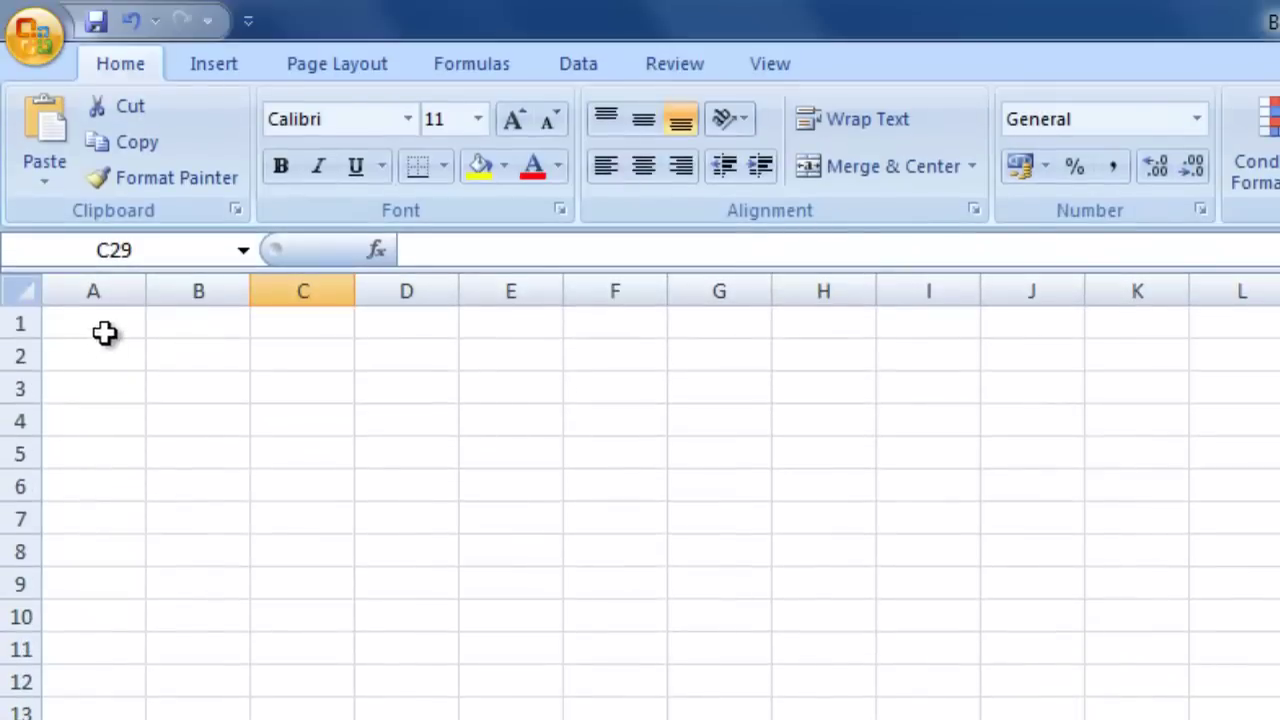
# Enter the headings Supplier, Product, Amount and Date in cells A1 to D1.
pyautogui.click(106, 180)
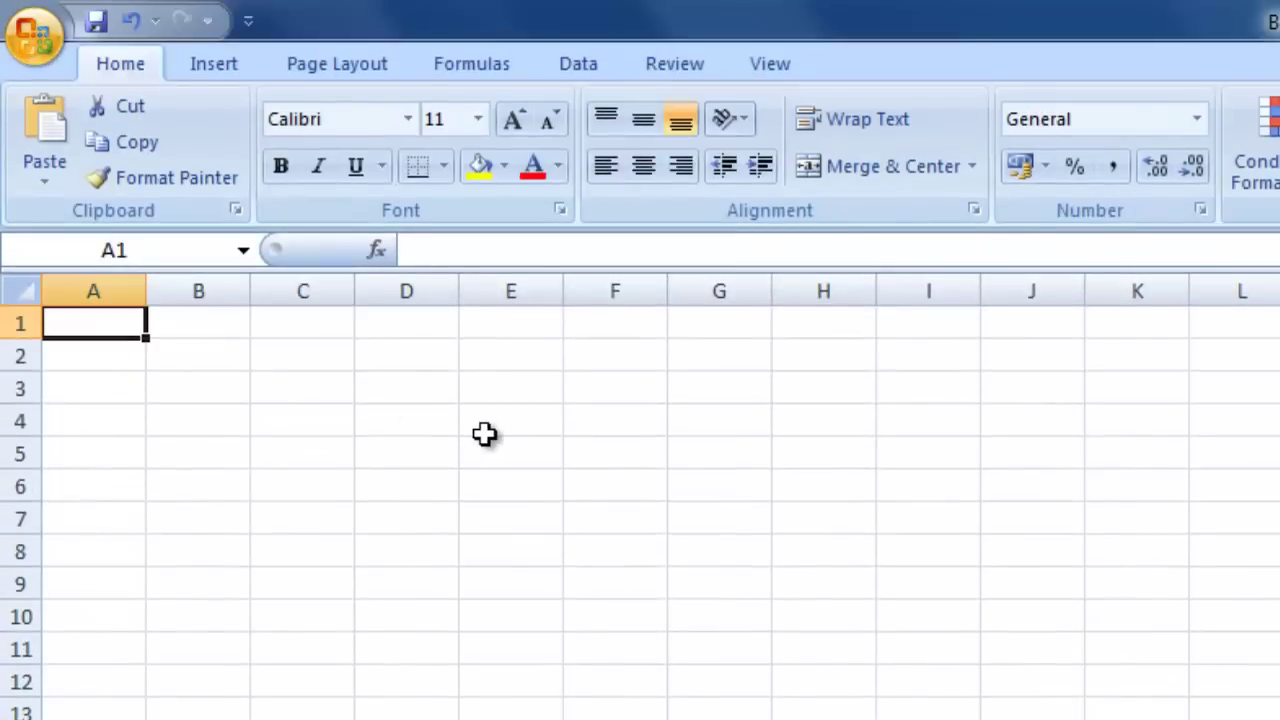
pyautogui.write('Supplier')
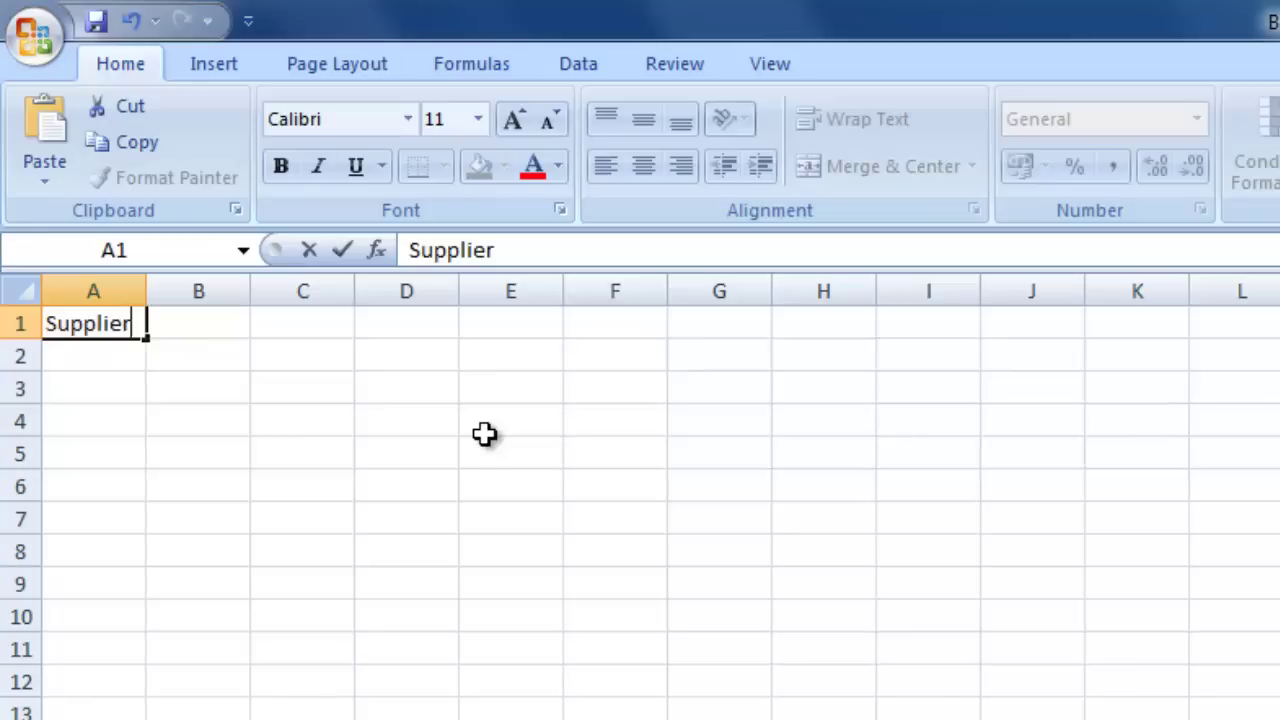
pyautogui.press('Return')
pyautogui.press('Right')
pyautogui.press('Up')
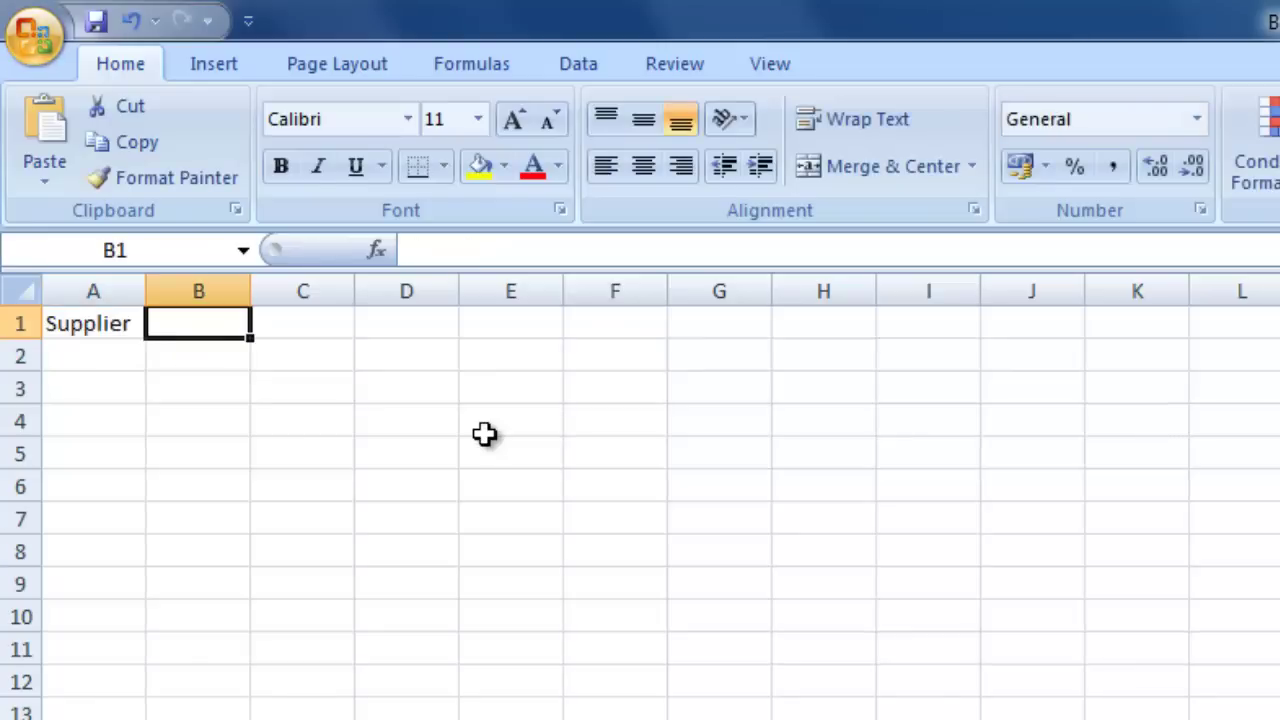
pyautogui.write('Product')
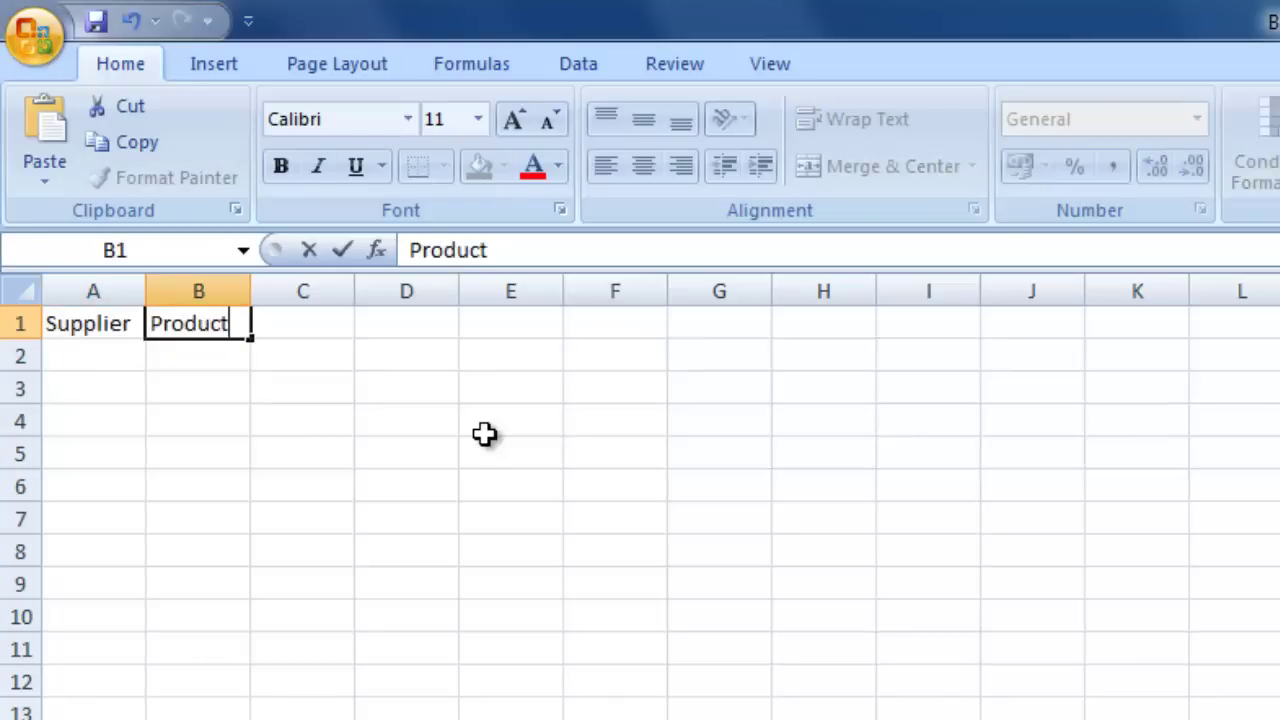
pyautogui.press('Tab')
pyautogui.write('Amount')
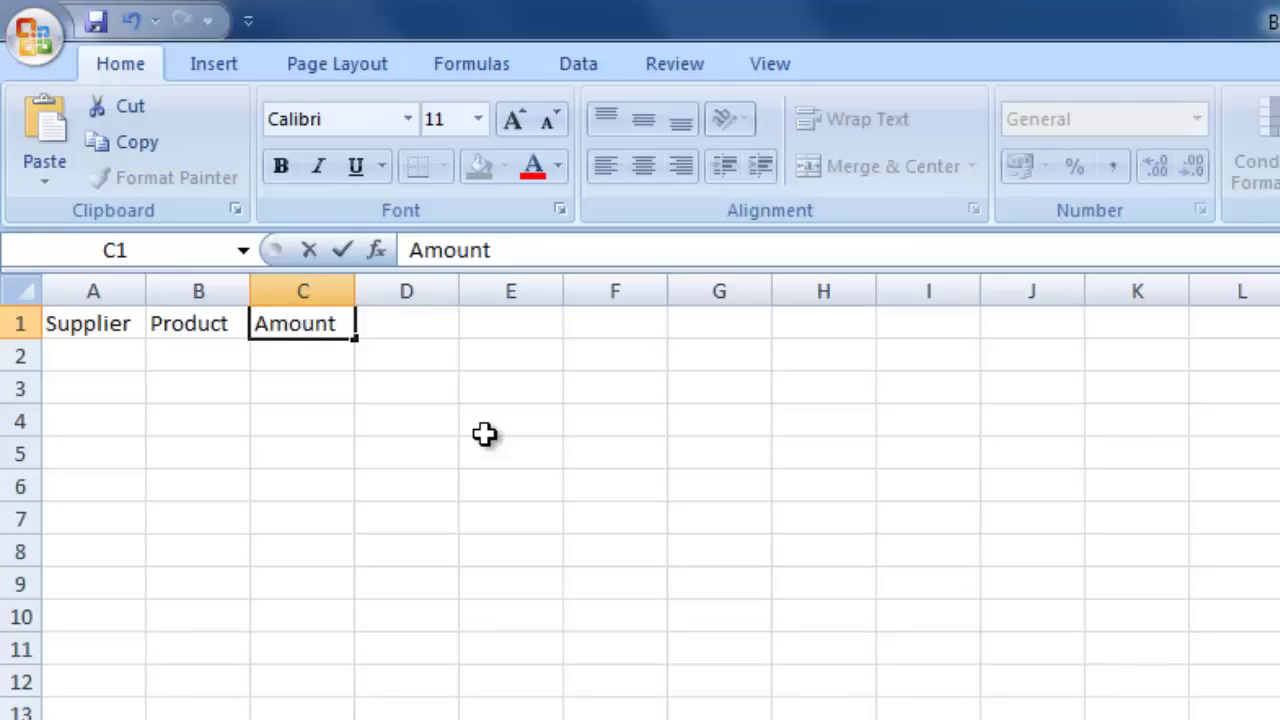
pyautogui.press('Tab')
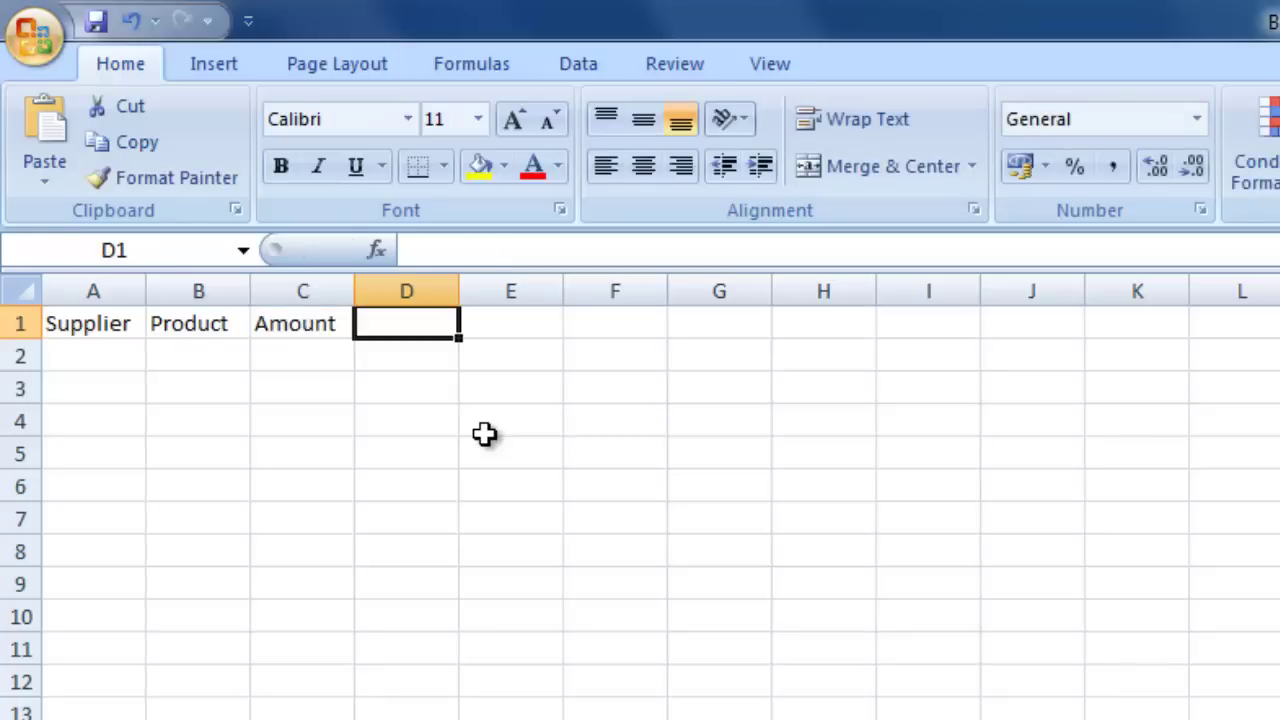
pyautogui.write('Dtae')
pyautogui.press('BackSpace')
pyautogui.press('BackSpace')
pyautogui.press('BackSpace')
pyautogui.write('ar')
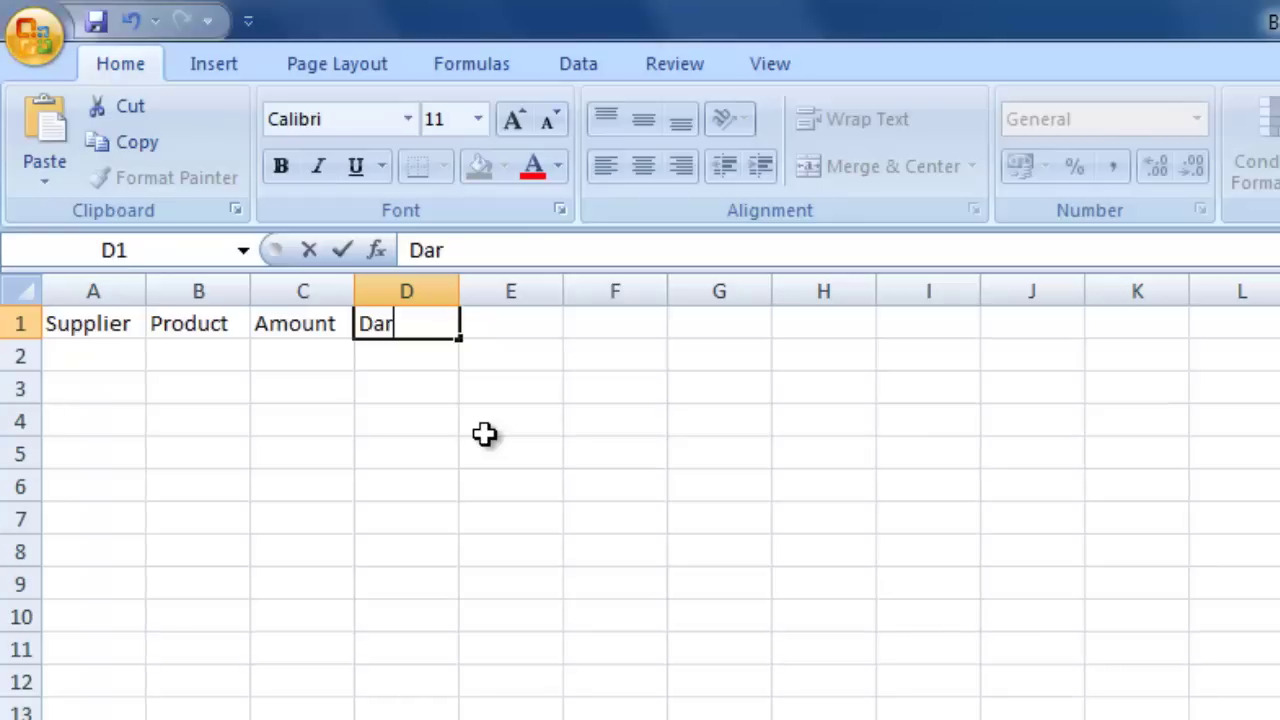
pyautogui.press('BackSpace')
pyautogui.write('te')
pyautogui.press('Return')
# Make the A1:D1 headings bold and widen columns A through D.
pyautogui.press('Up')
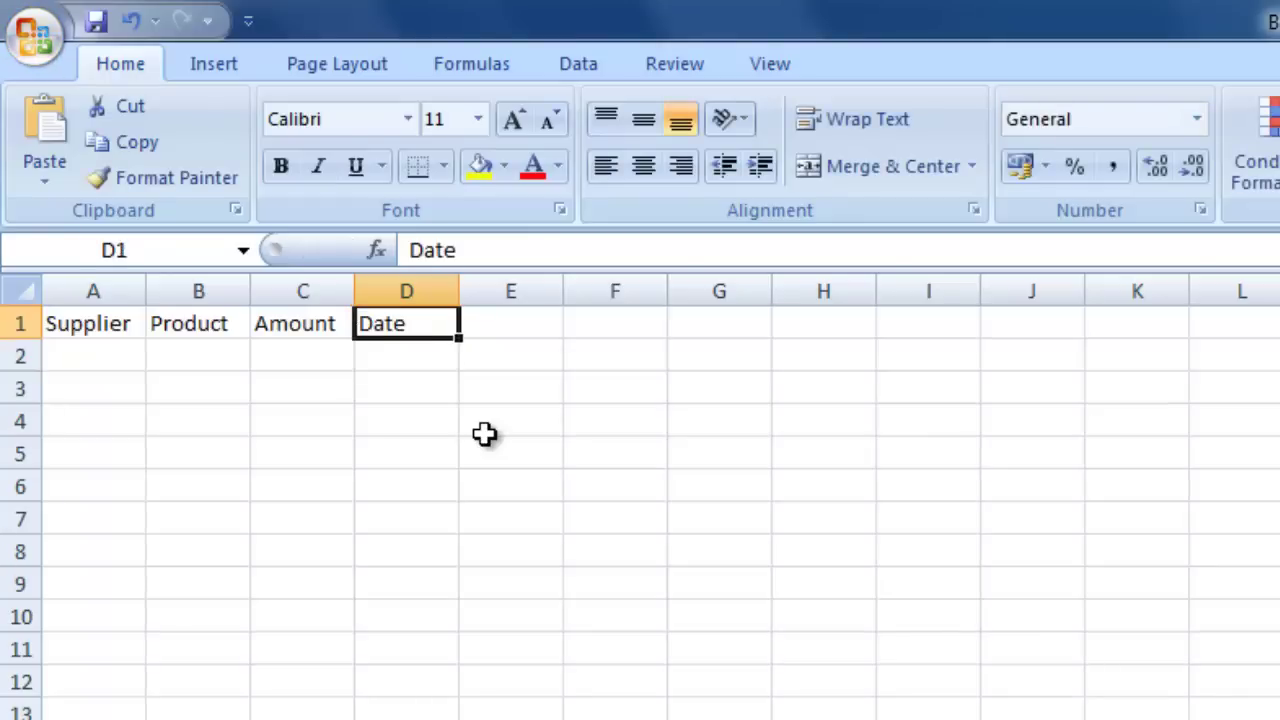
pyautogui.hotkey('shift', 'Left')
pyautogui.hotkey('shift', 'Left')
pyautogui.hotkey('shift', 'Left')
pyautogui.hotkey('ctrl', 'b')
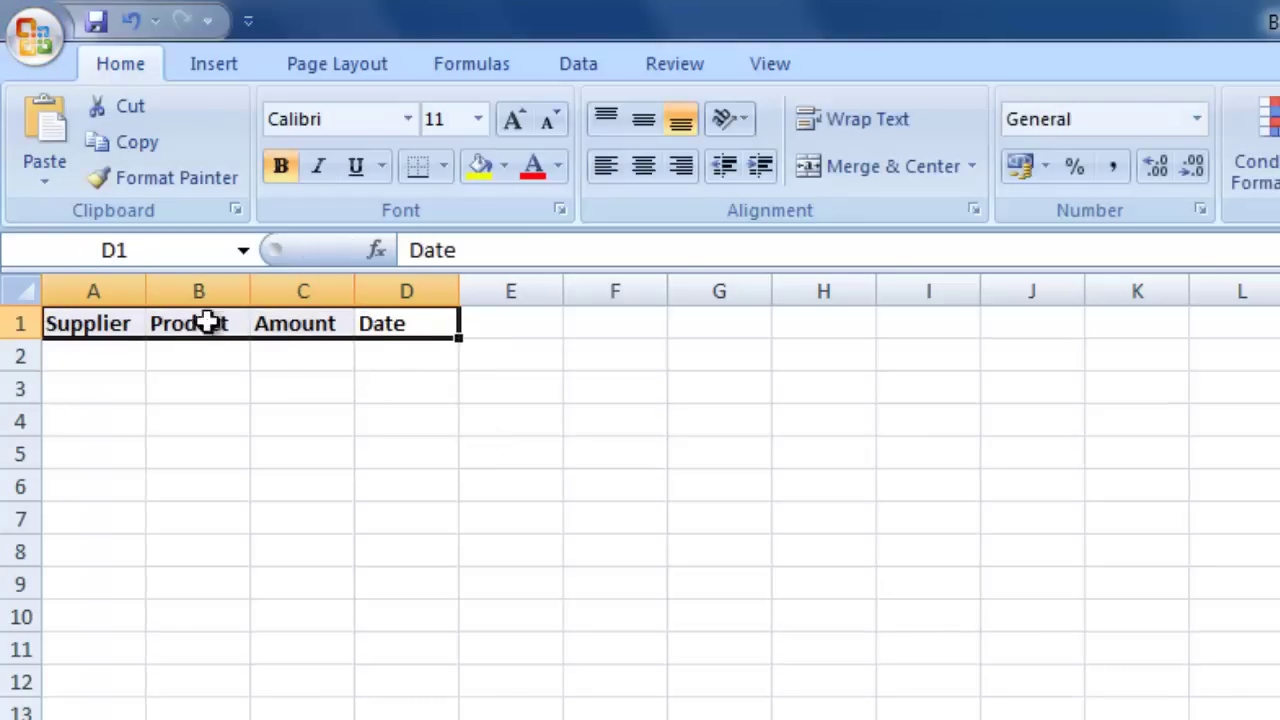
pyautogui.moveTo(140, 291); pyautogui.dragTo(260, 290)
pyautogui.moveTo(360, 286); pyautogui.dragTo(463, 270)
pyautogui.moveTo(566, 277); pyautogui.dragTo(632, 270)
pyautogui.moveTo(735, 277); pyautogui.dragTo(834, 275)
pyautogui.click(174, 382)
pyautogui.click(171, 357)
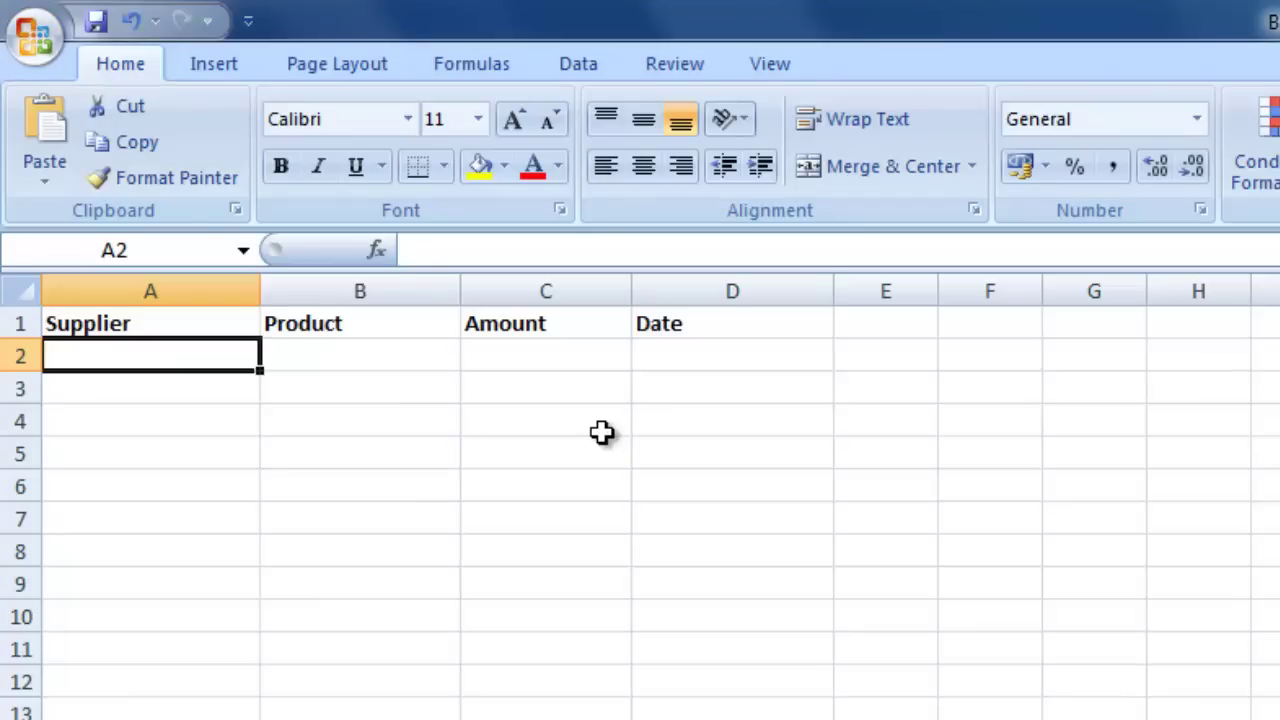
# Enter Scissors, Hair spray, Hair cut cloak and Brush set in cells B2 to B5.
pyautogui.press('Right')
pyautogui.write('Sc')
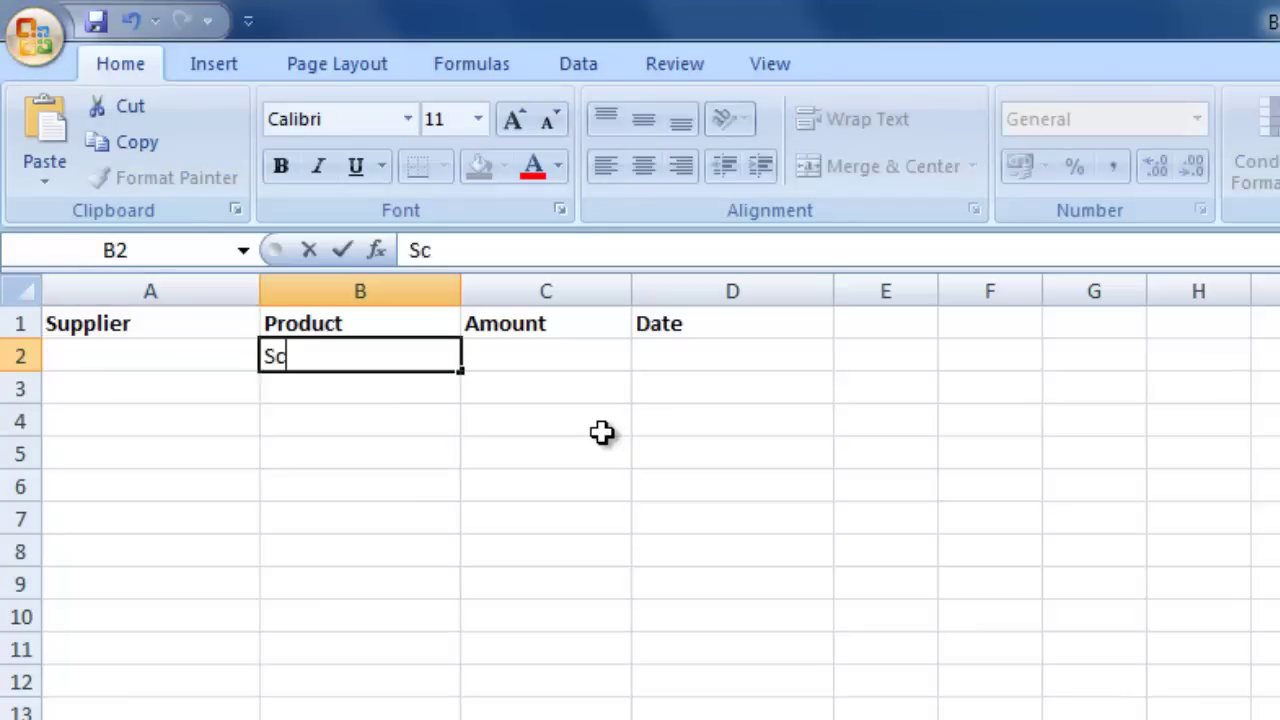
pyautogui.write('issors')
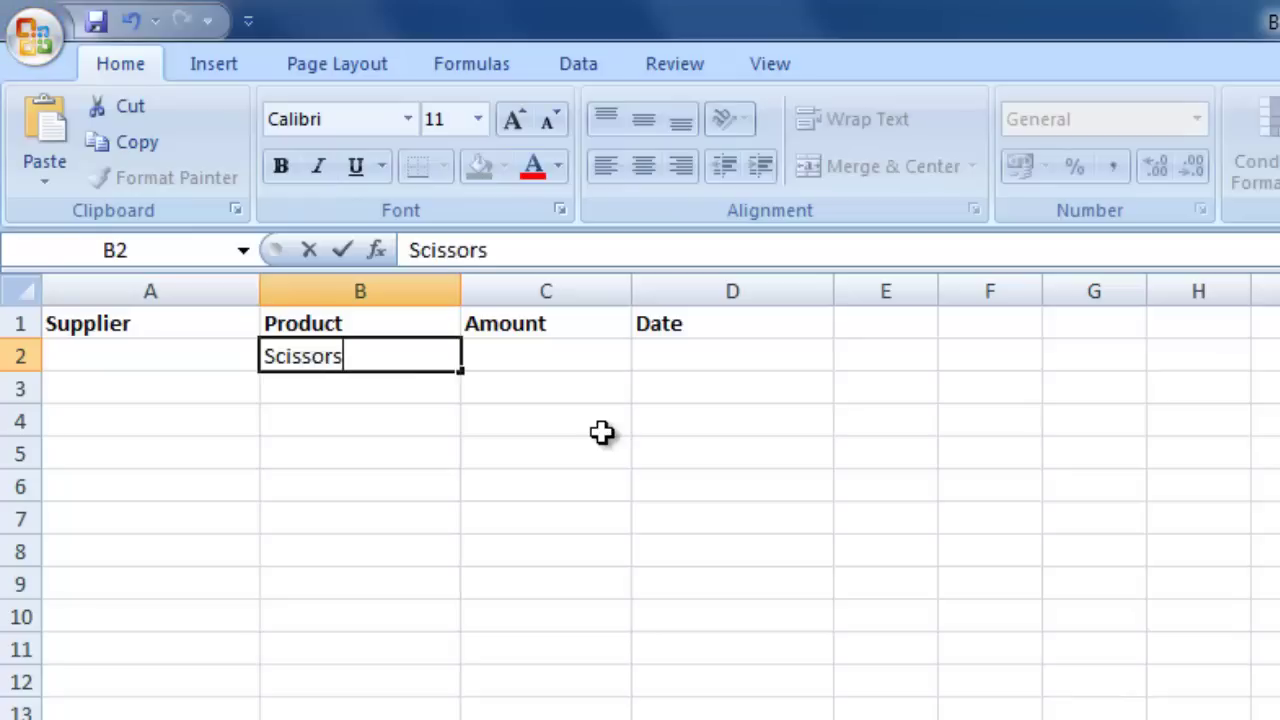
pyautogui.press('Return')
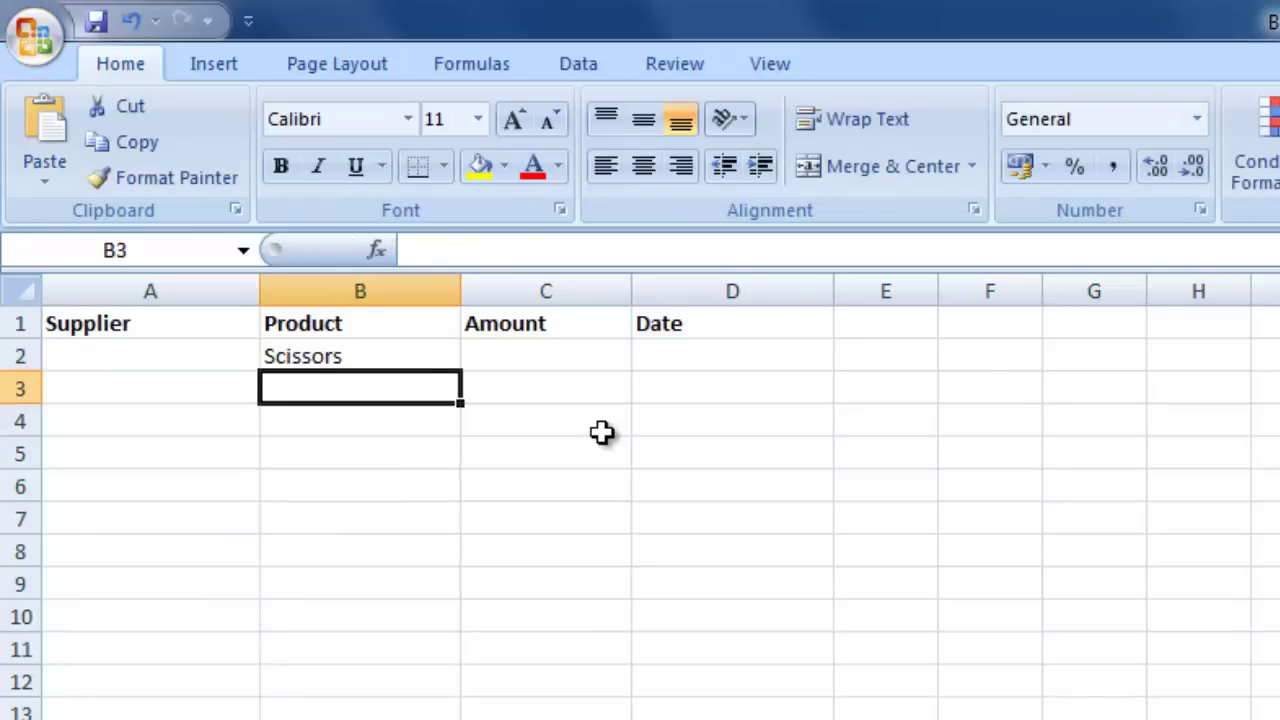
pyautogui.write('Hair spray')
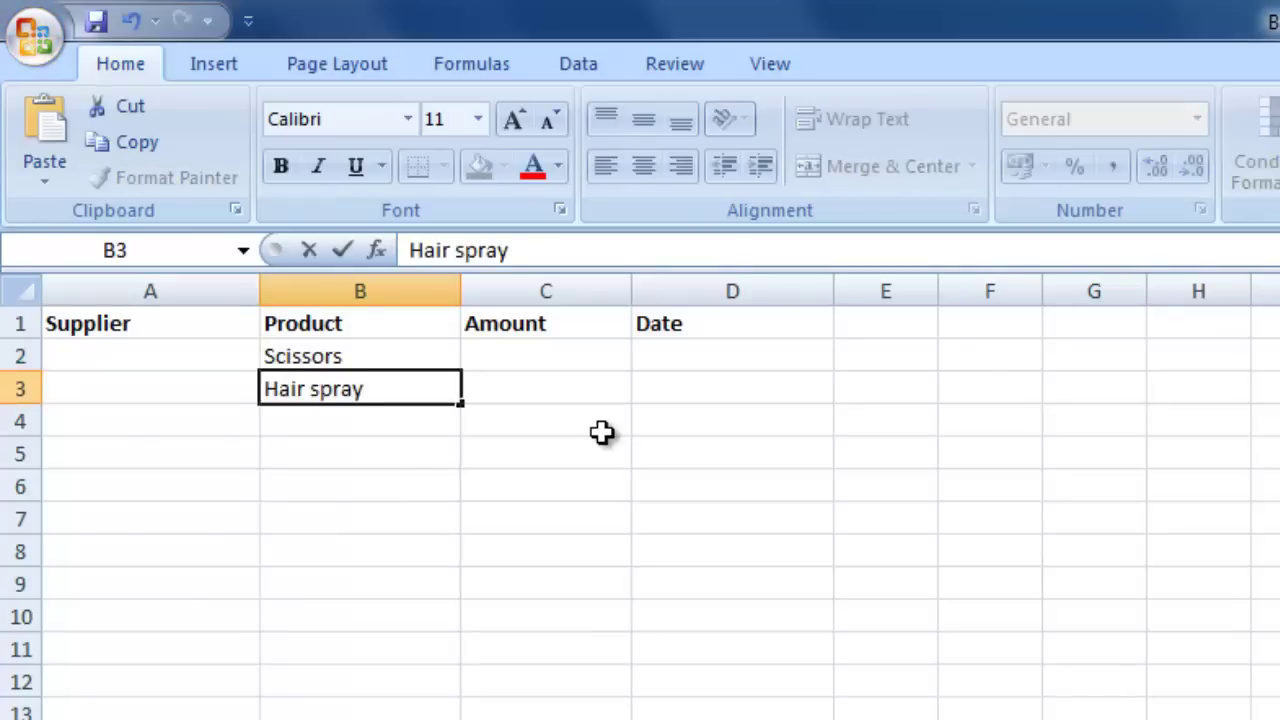
pyautogui.press('Return')
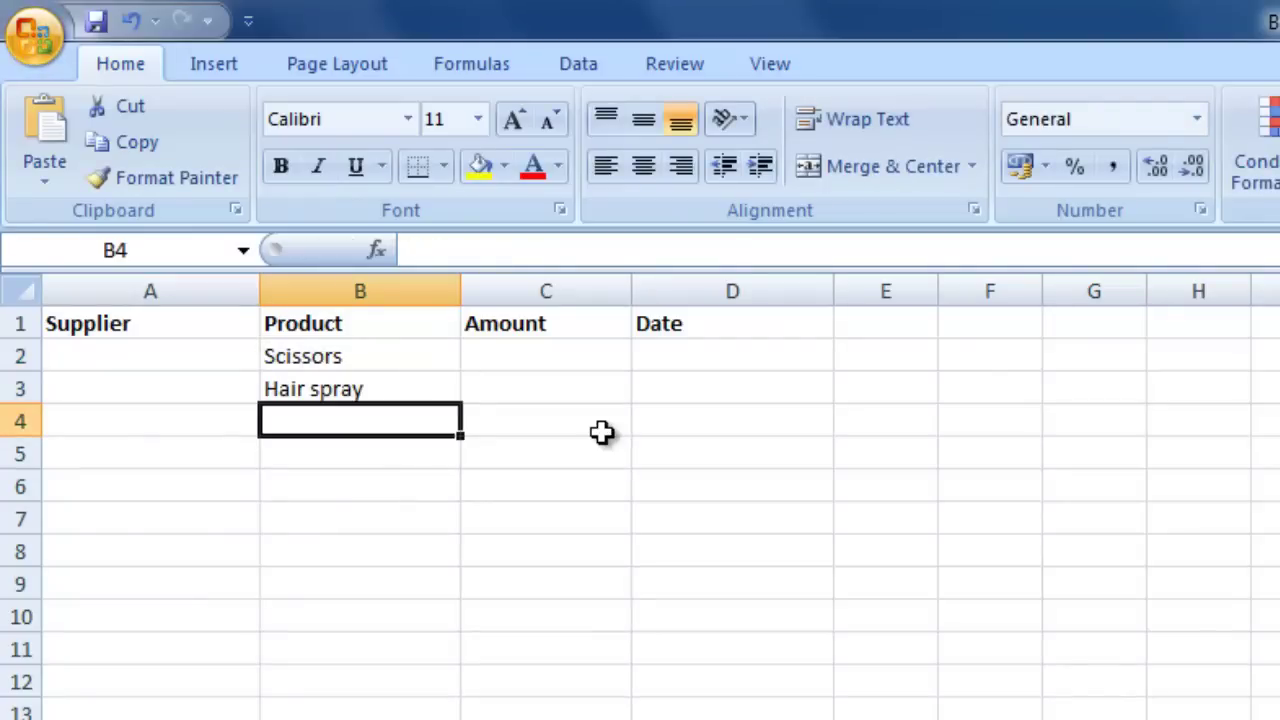
pyautogui.write('Ha')
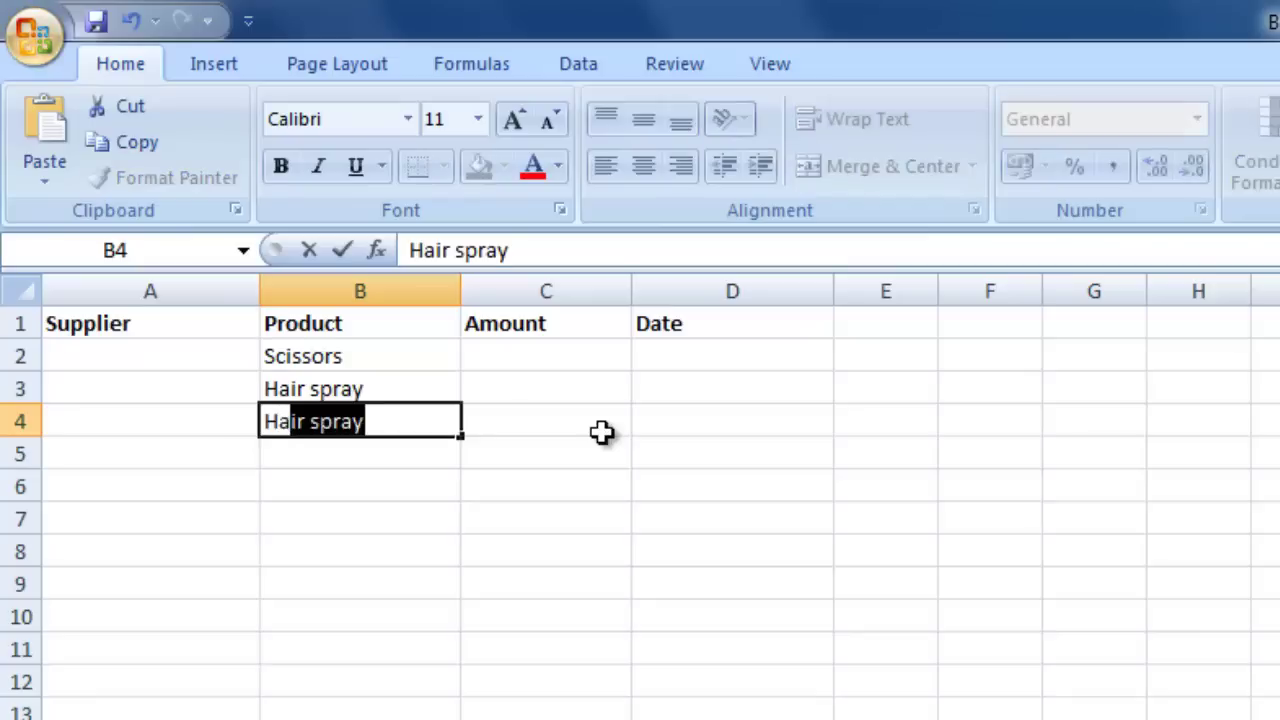
pyautogui.write('ir cut cloak')
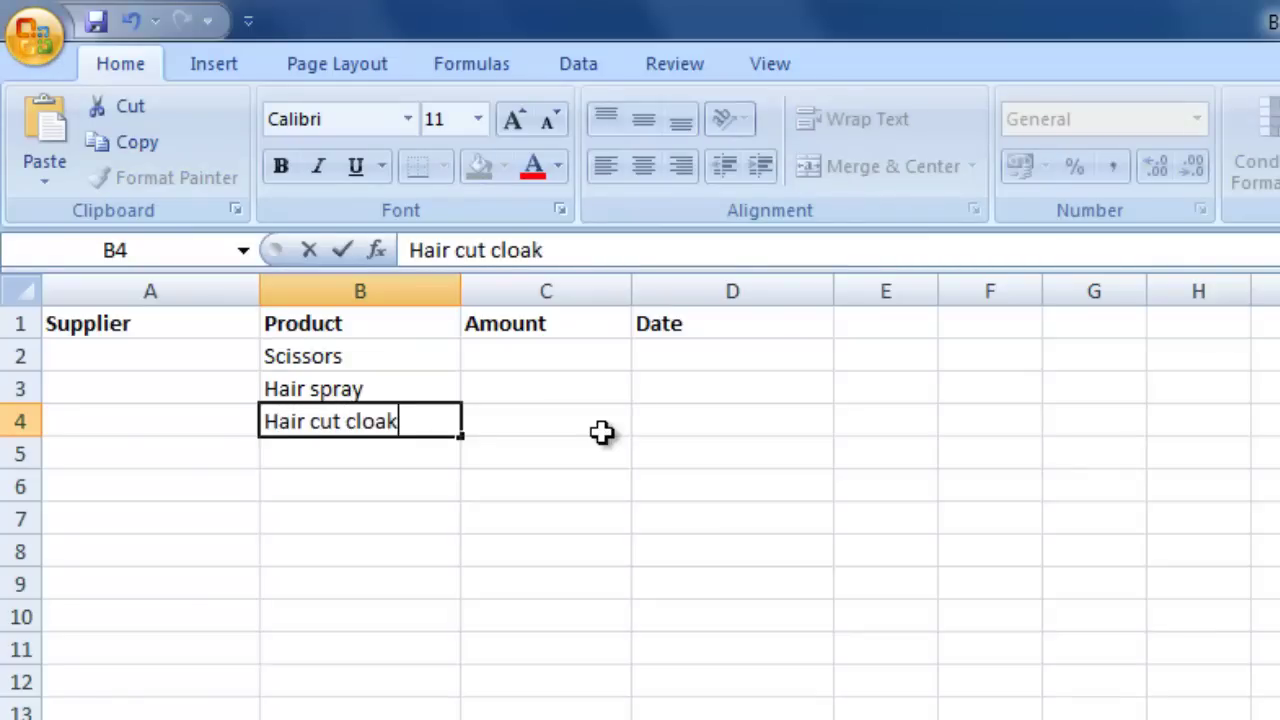
pyautogui.press('Return')
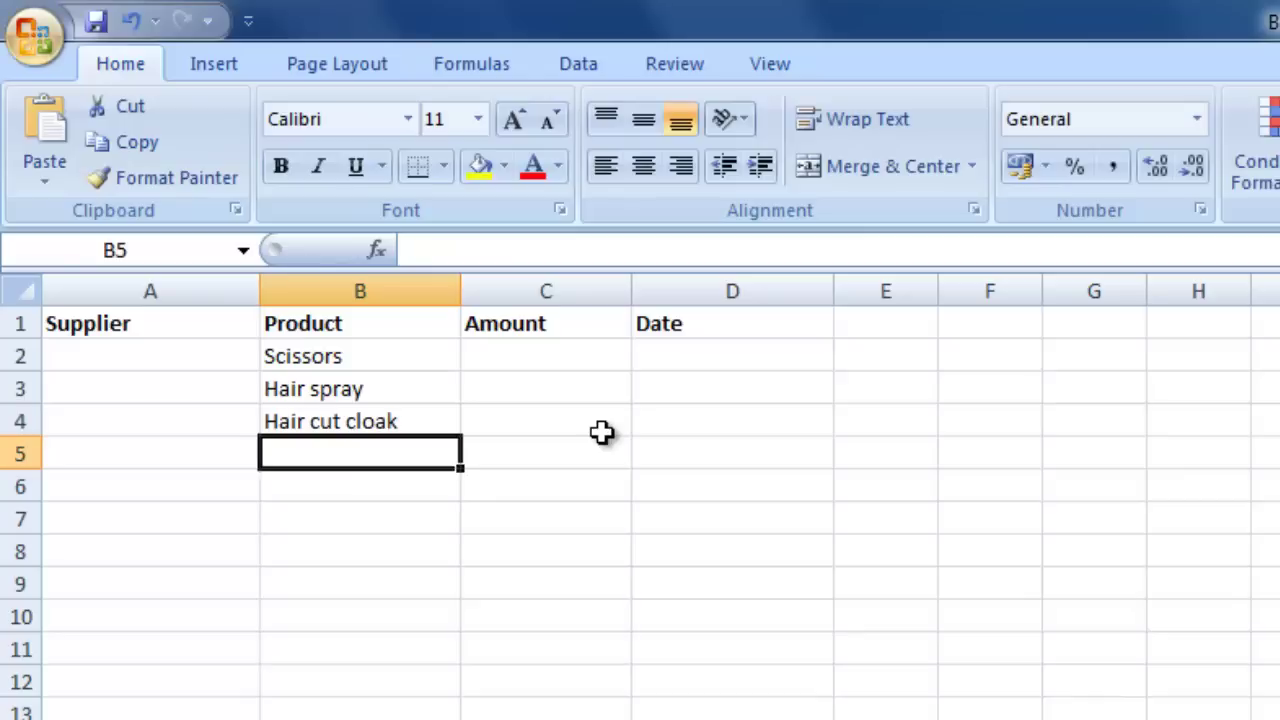
pyautogui.write('Brush set')
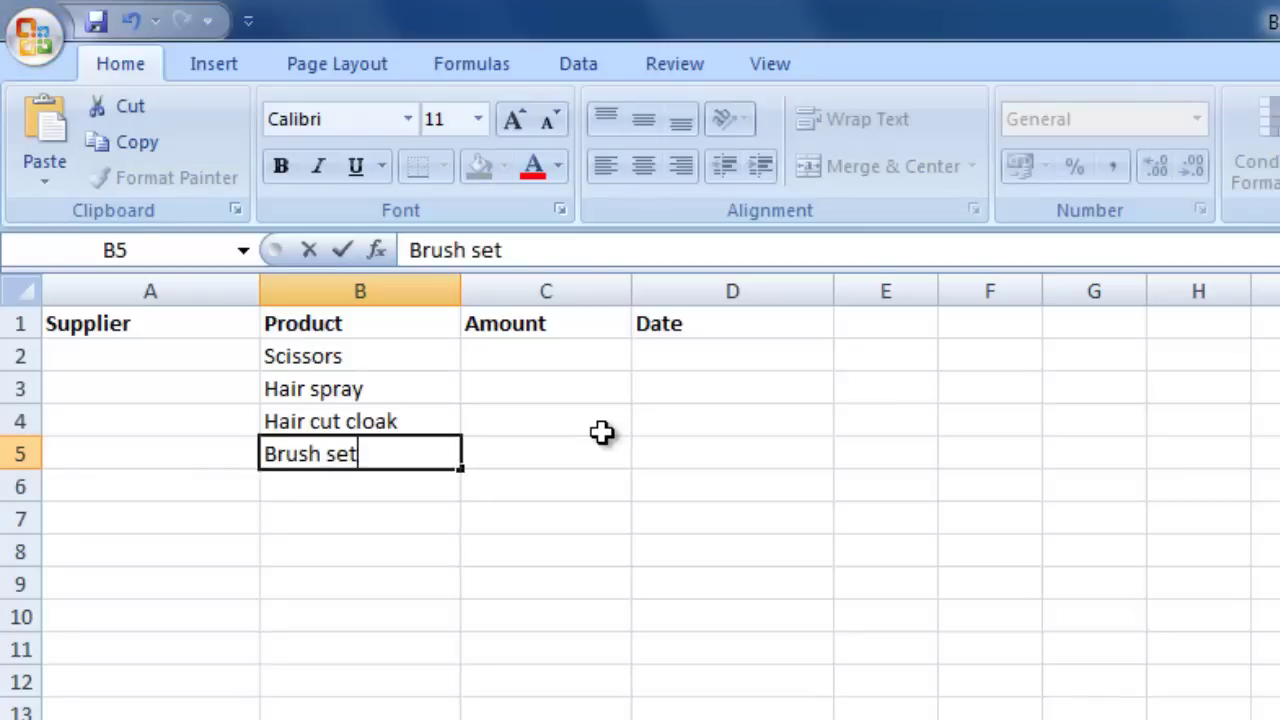
pyautogui.press('Up')
pyautogui.press('Up')
pyautogui.press('Up')
pyautogui.press('Right')
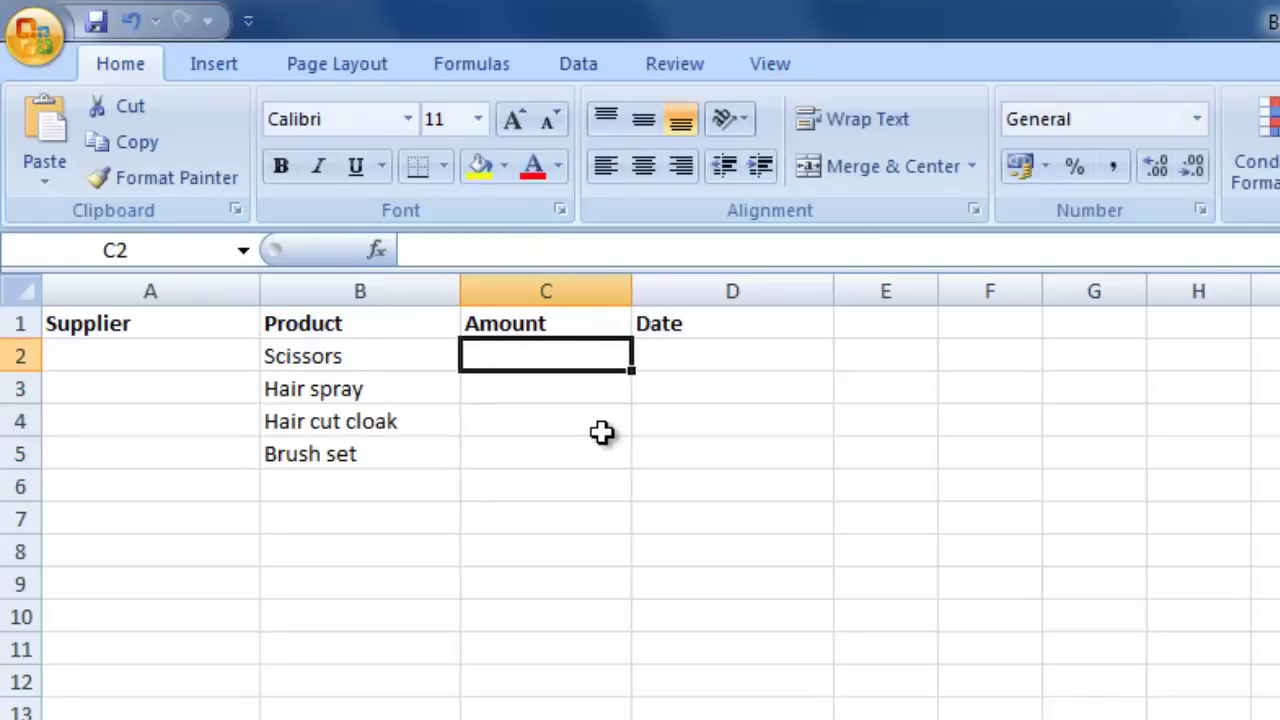
# Enter the amounts 5, 3, 10 and 15 in cells C2 to C5.
pyautogui.write('5')
pyautogui.press('Return')
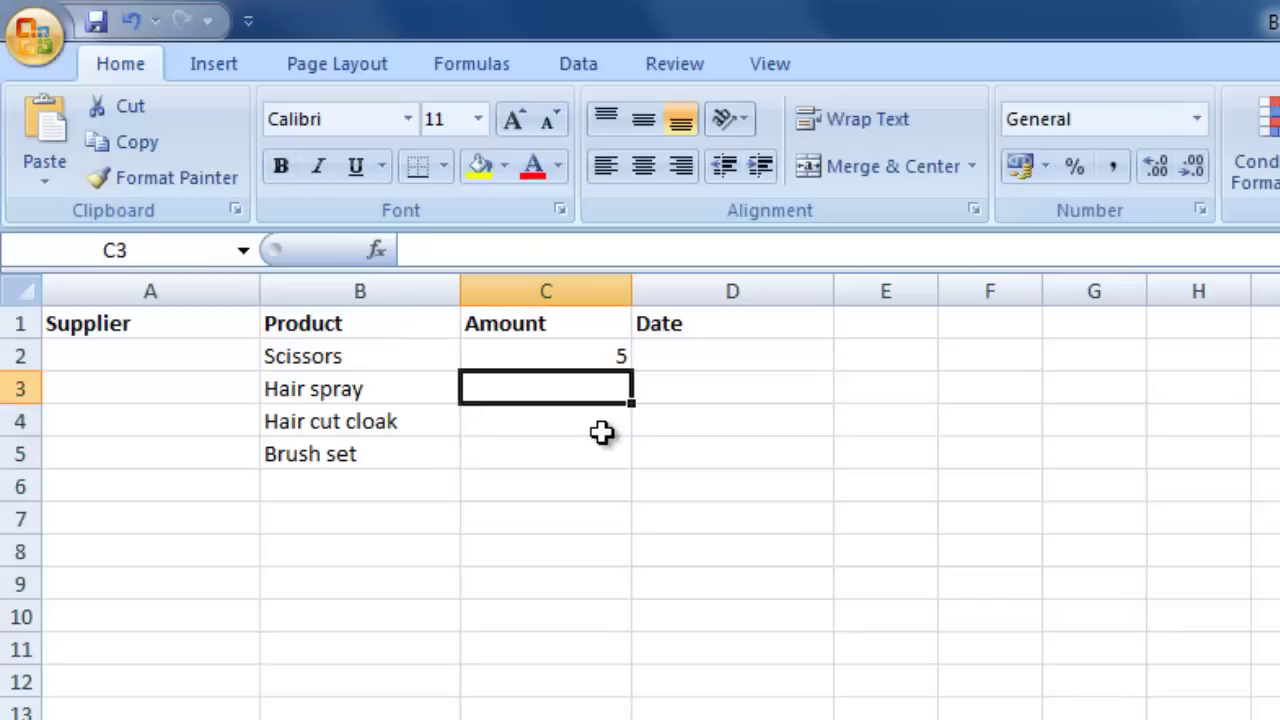
pyautogui.write('3')
pyautogui.press('Return')
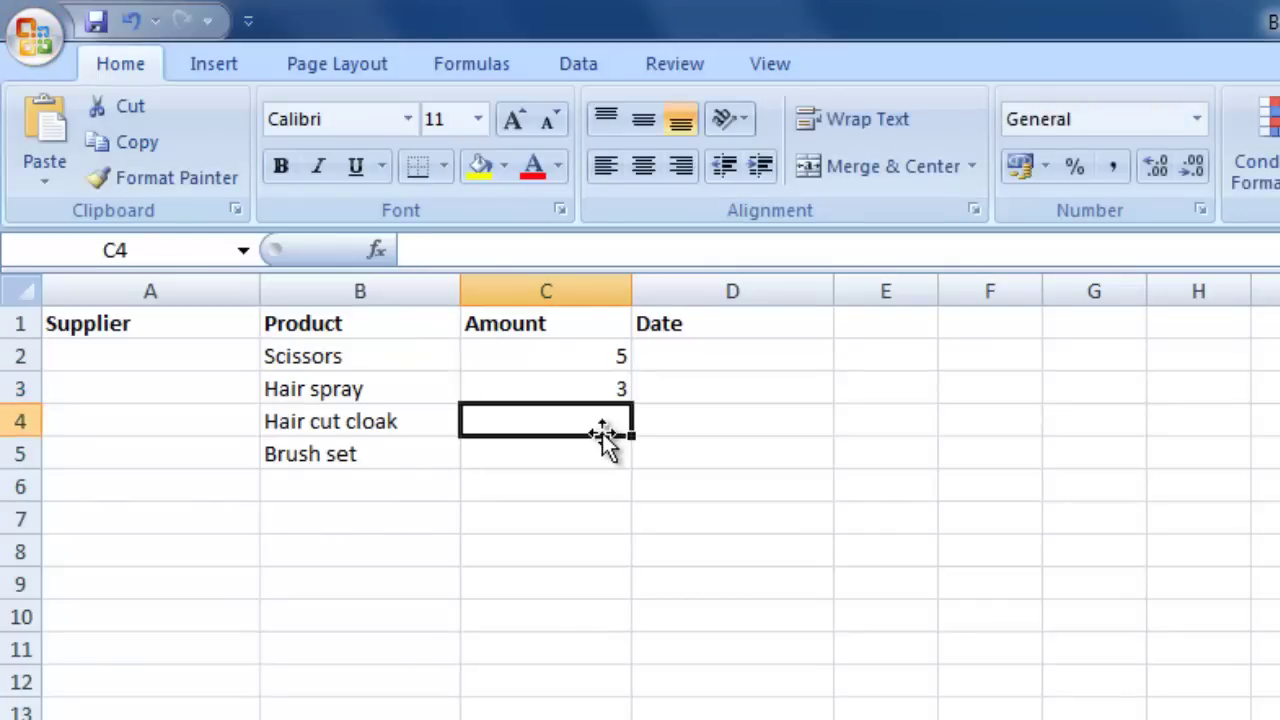
pyautogui.write('10')
pyautogui.press('Return')
pyautogui.write('15')
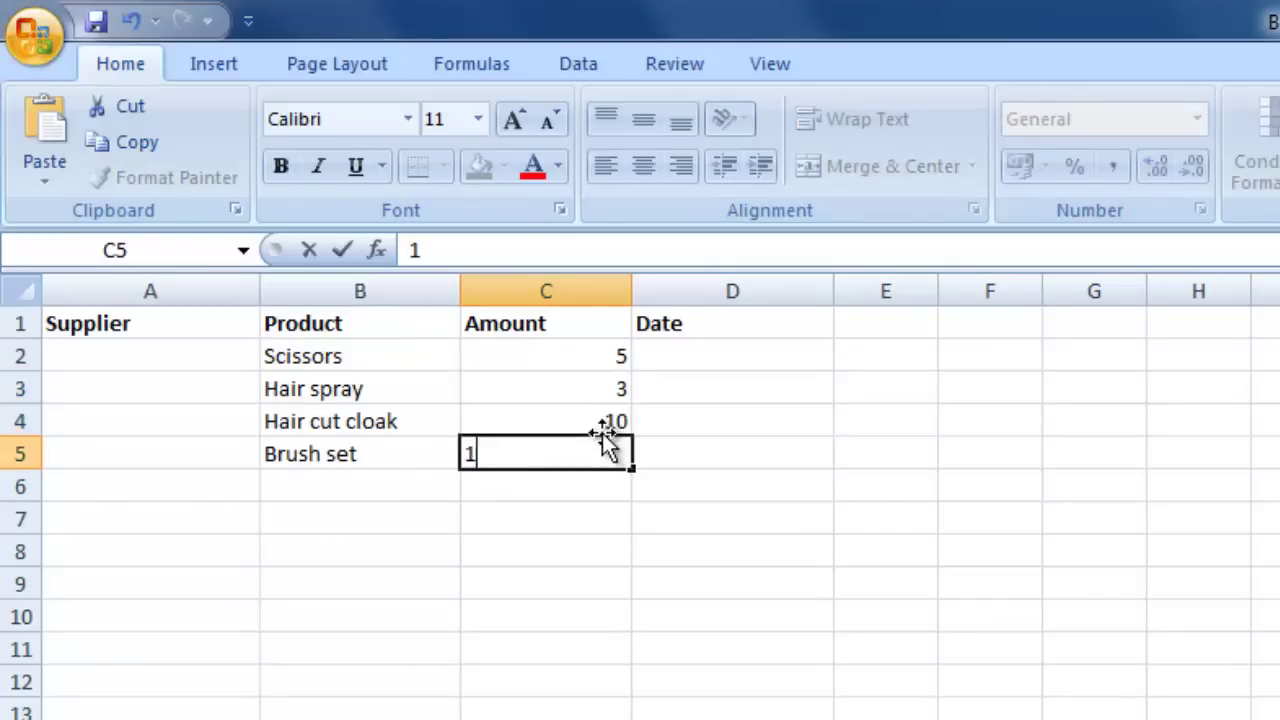
pyautogui.click(603, 433)
# Format column C as centred pound currency with two decimals.
pyautogui.click(606, 440)
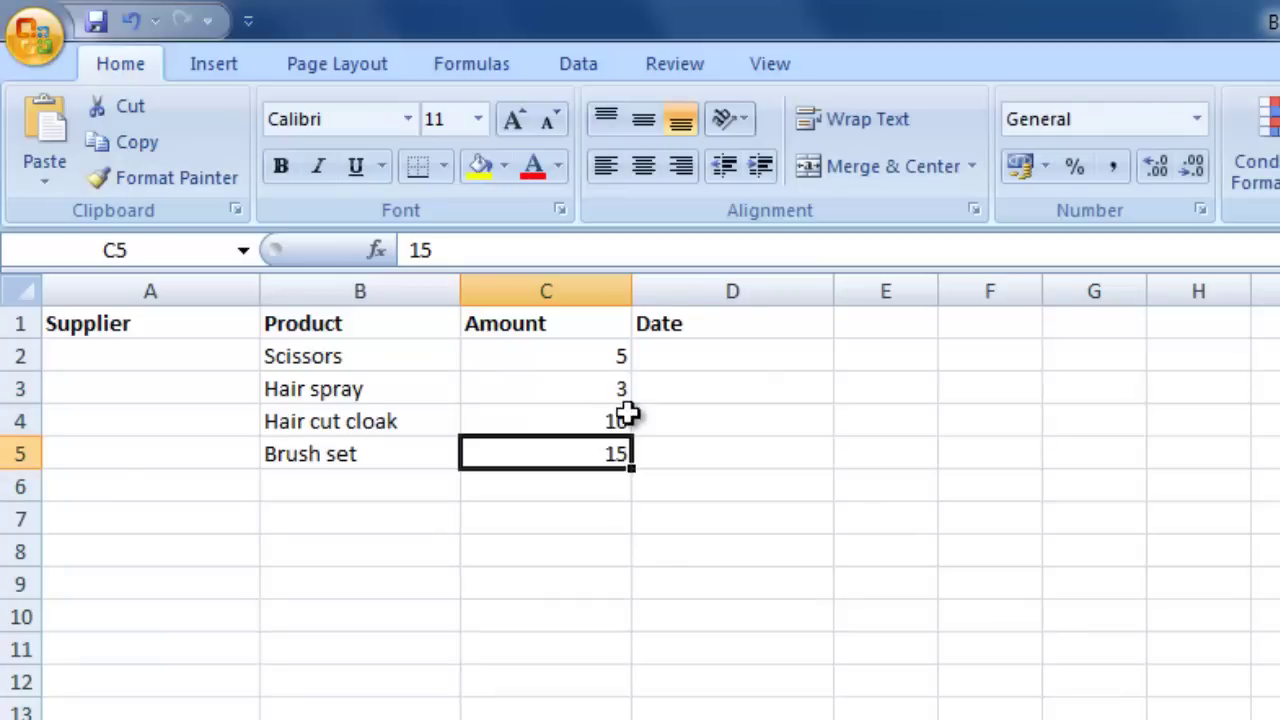
pyautogui.moveTo(609, 350); pyautogui.dragTo(615, 455)
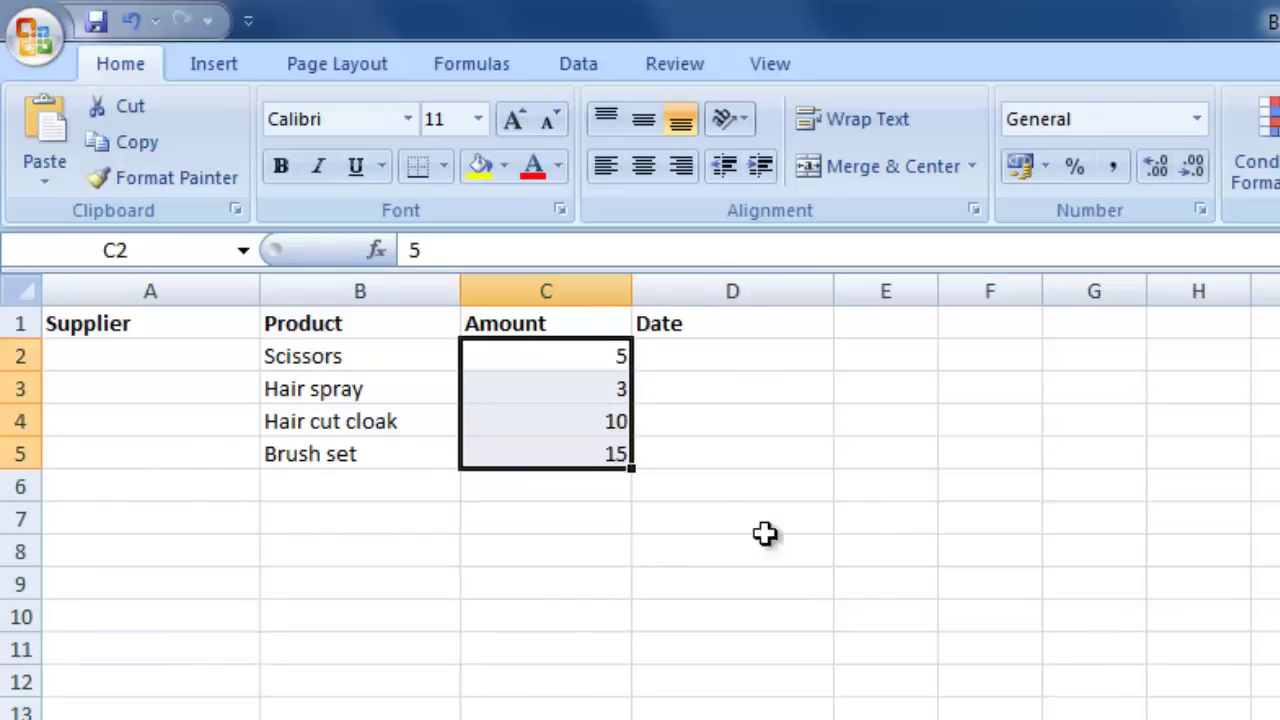
pyautogui.click(546, 290)
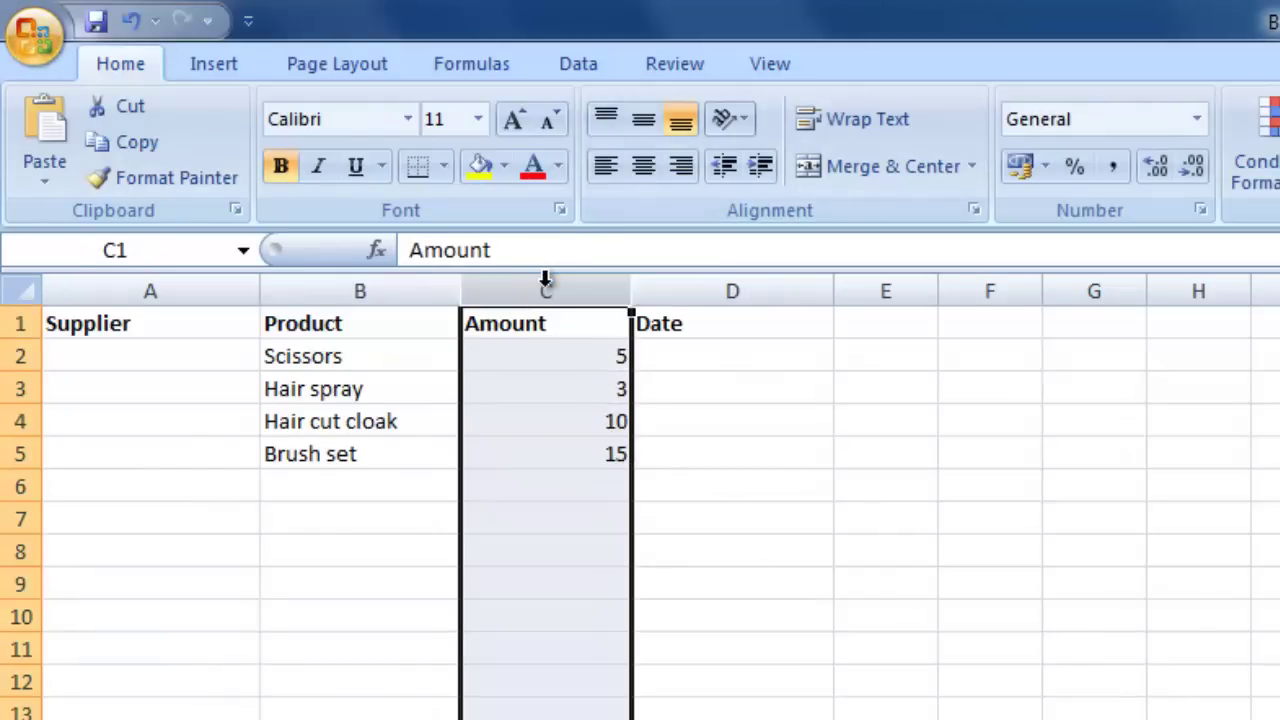
pyautogui.hotkey('ctrl', '1')
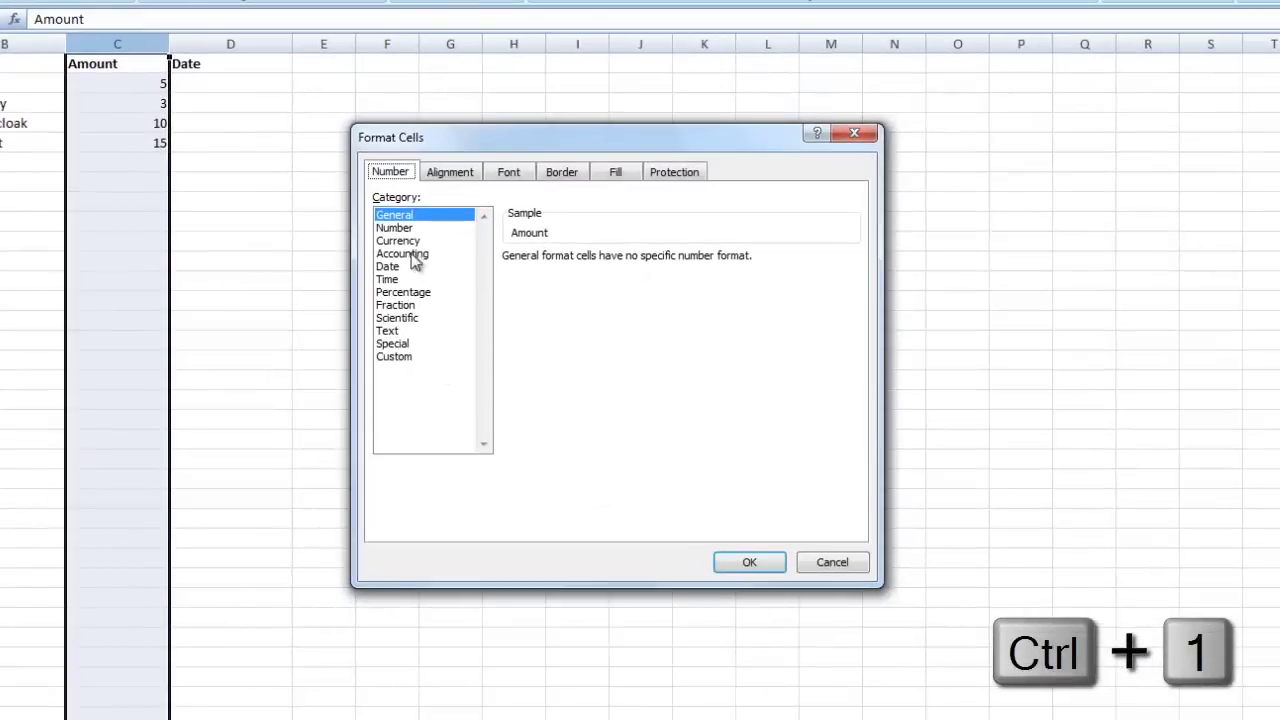
pyautogui.click(405, 242)
pyautogui.click(750, 563)
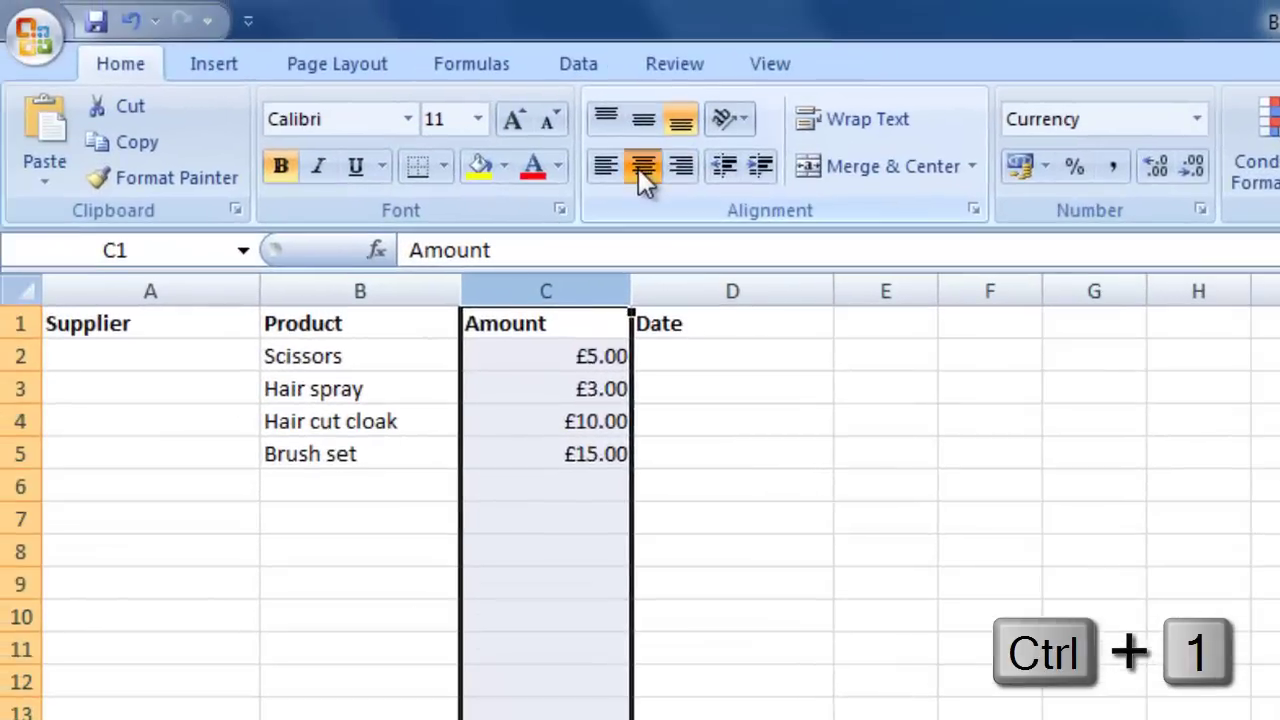
pyautogui.click(643, 175)
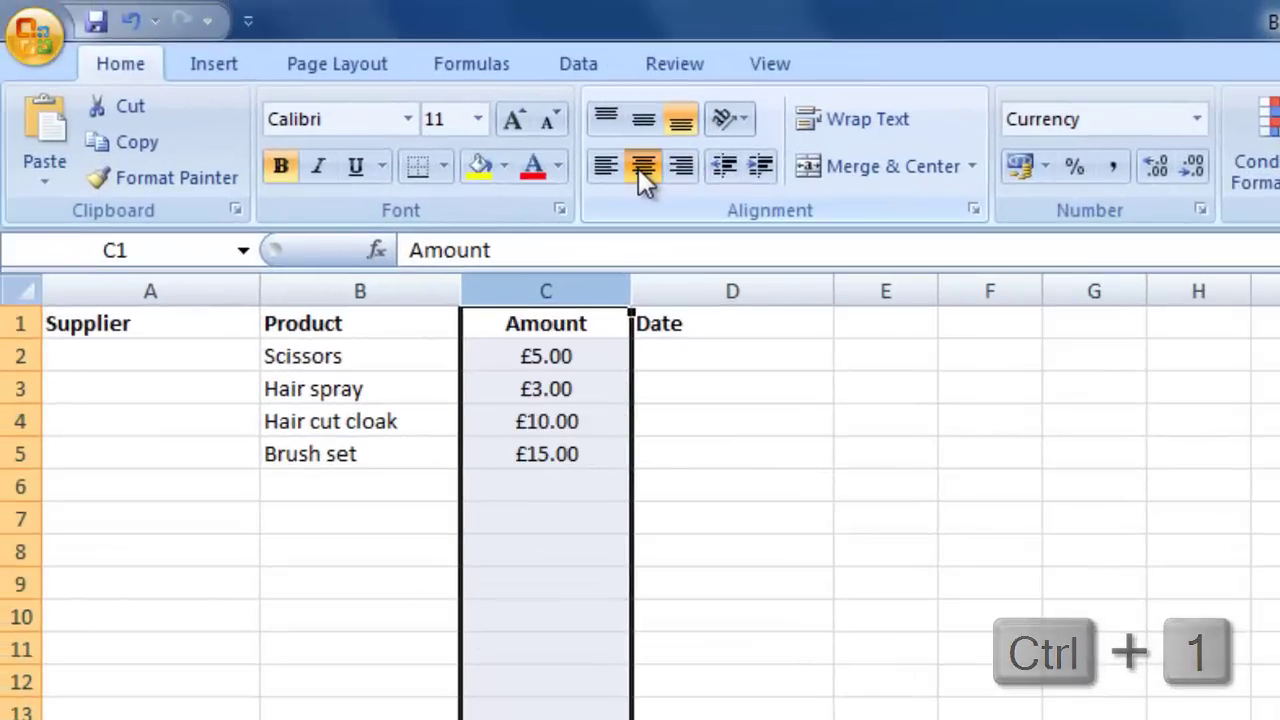
# Enter the suppliers Lorem, Ipsum, Dolor and Set Amit in cells A2 to A5.
pyautogui.click(141, 365)
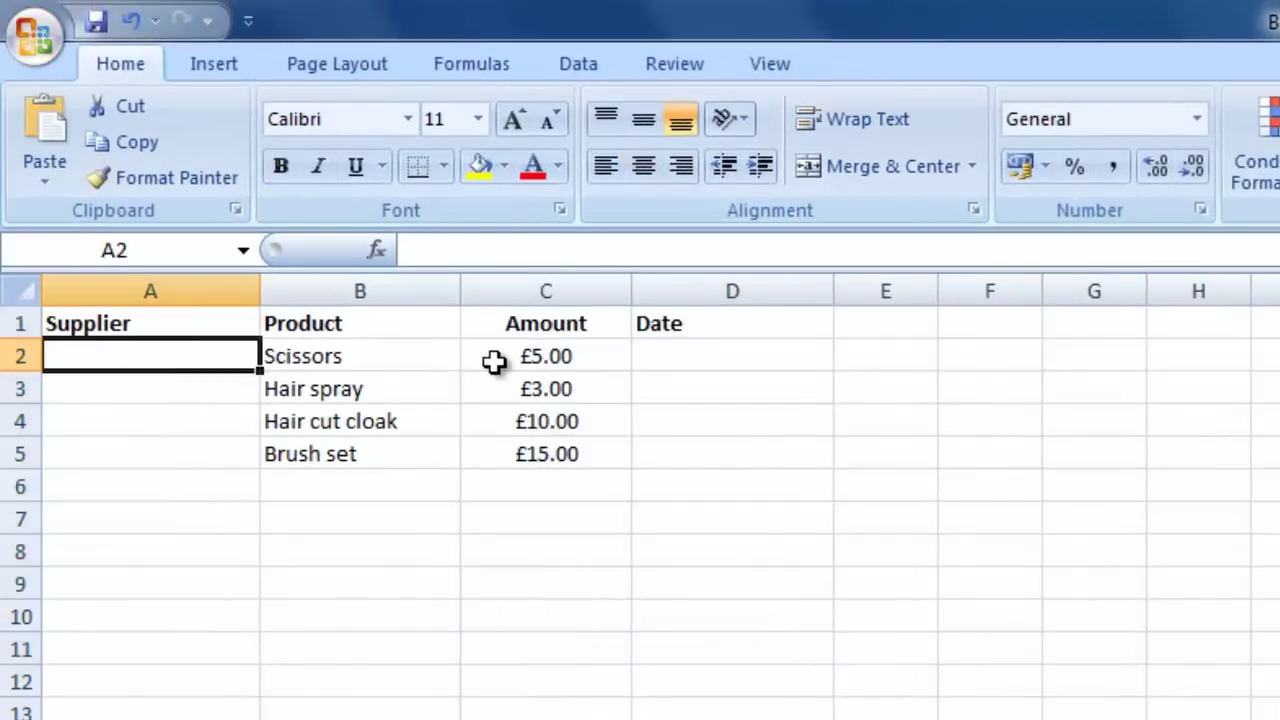
pyautogui.write('Lorem')
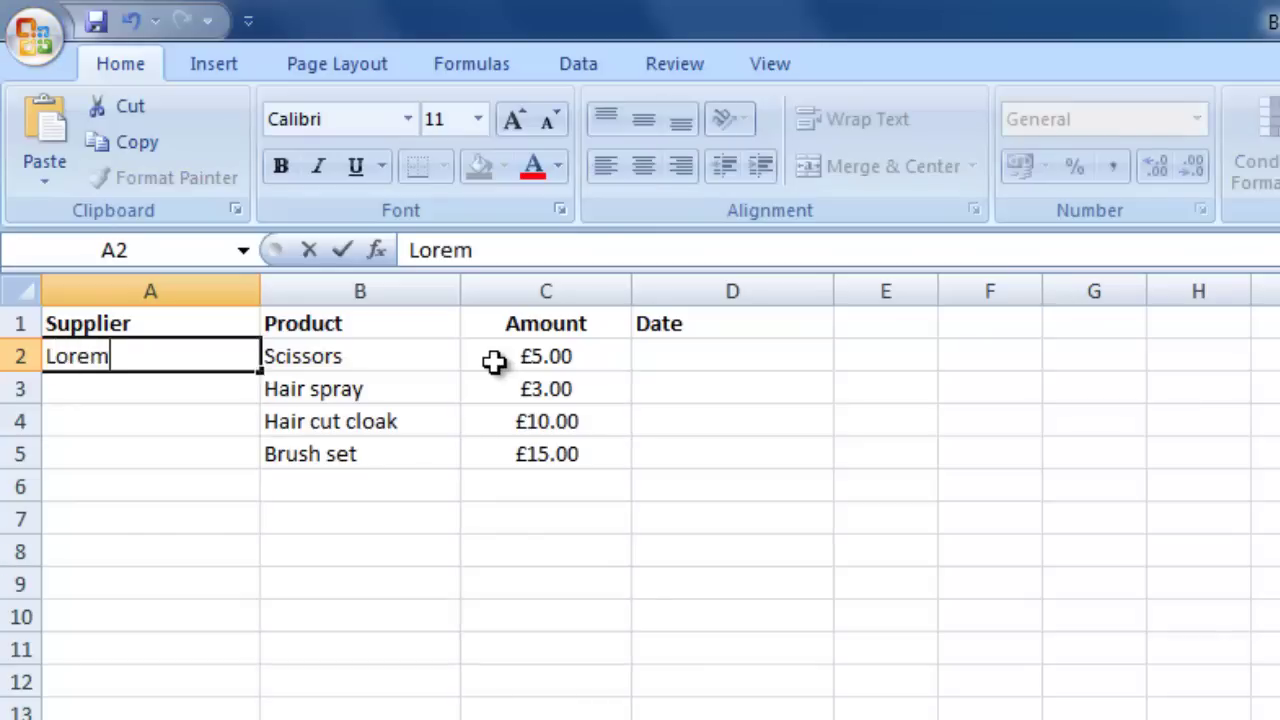
pyautogui.press('Return')
pyautogui.write('Ipsum')
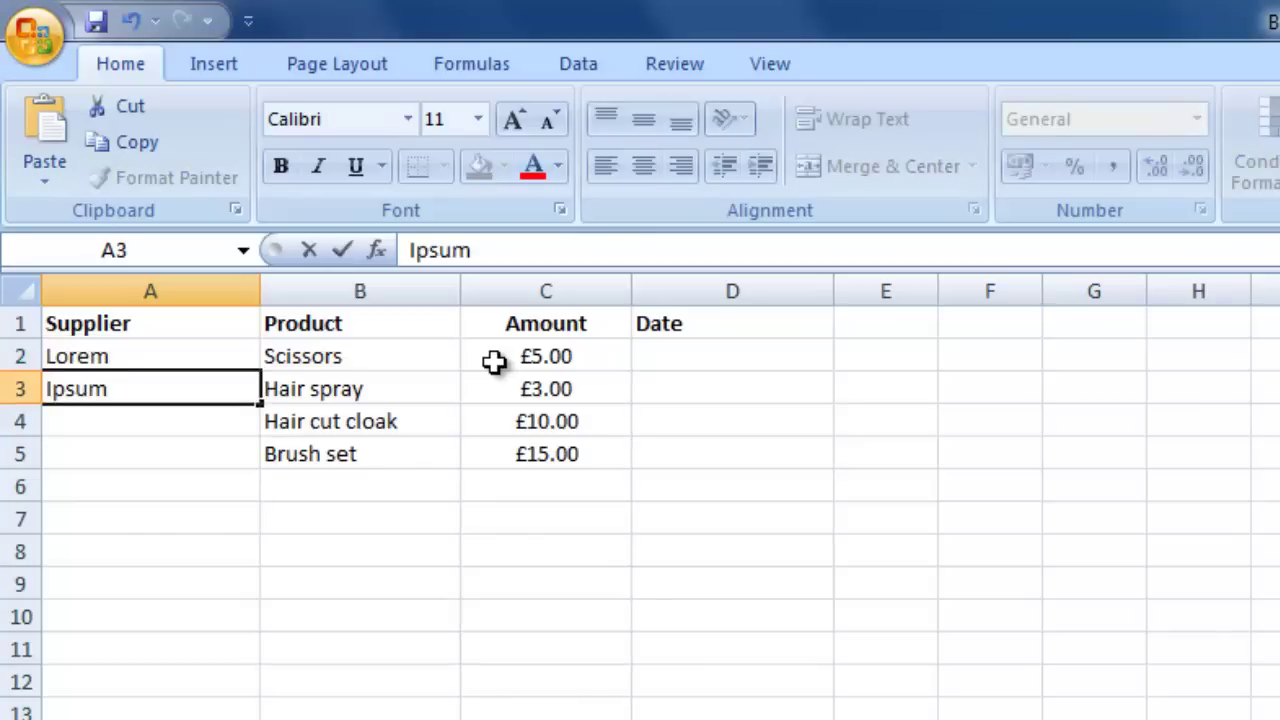
pyautogui.press('Return')
pyautogui.write('Dolor')
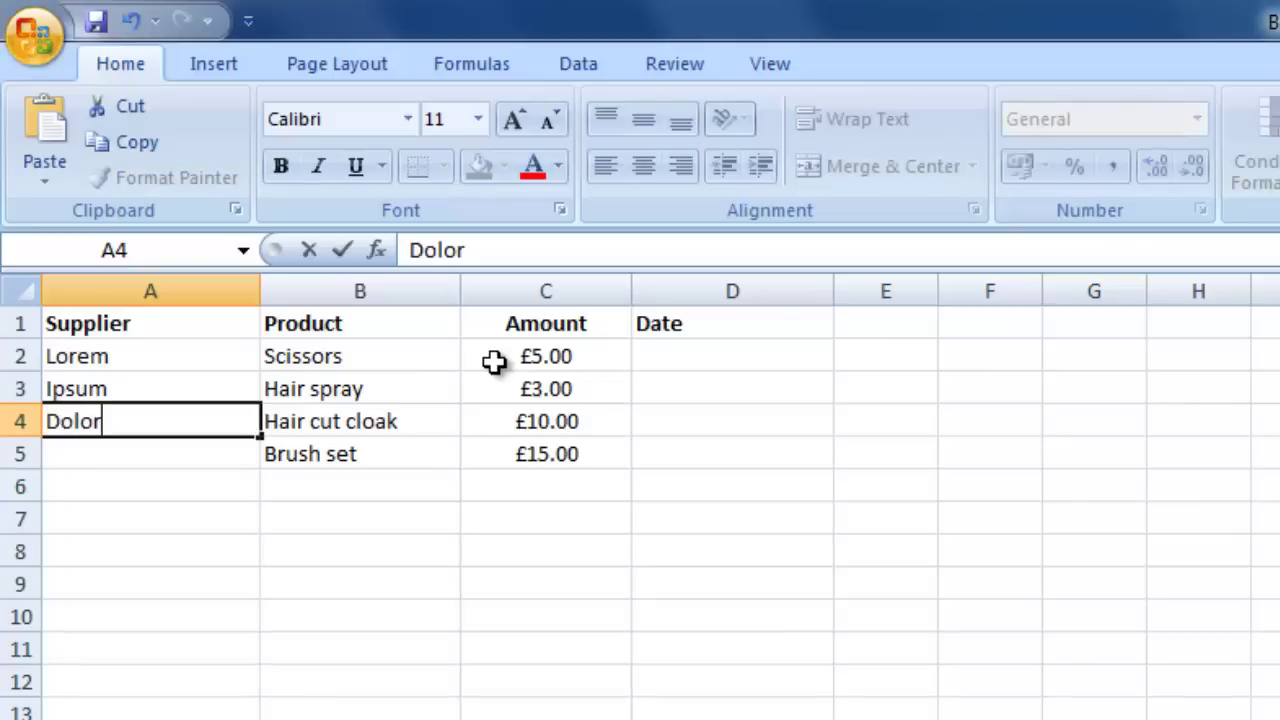
pyautogui.press('Return')
pyautogui.write('Set Amit')
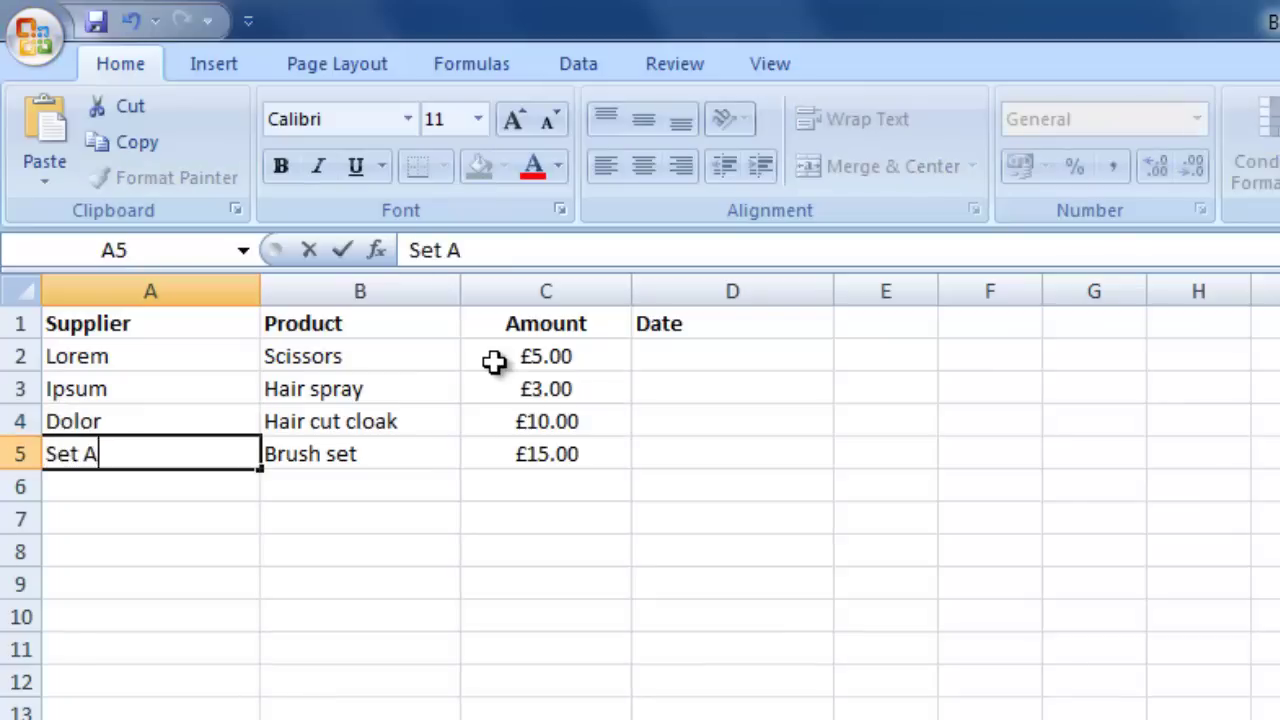
pyautogui.press('Return')
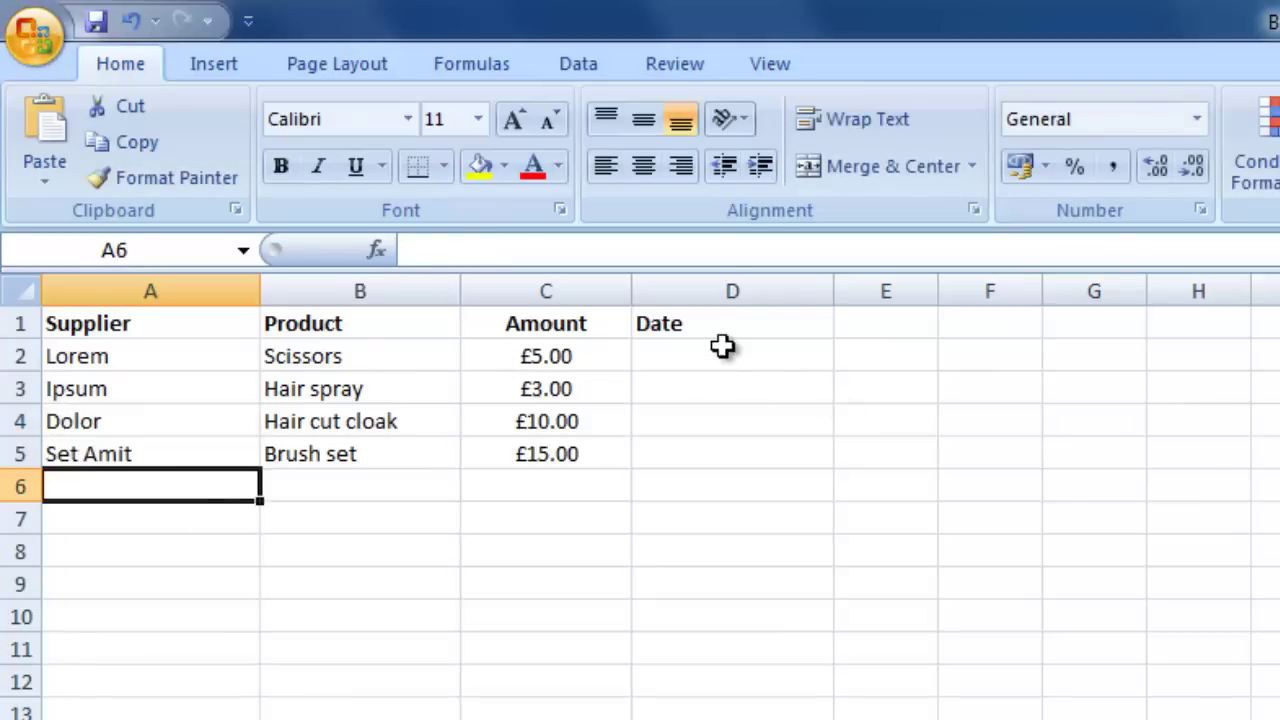
# Enter the dates 15/04/2014, 18/04/2014, 21/04/2014 and 28/04/2014 in cells D2 to D5.
pyautogui.click(722, 345)
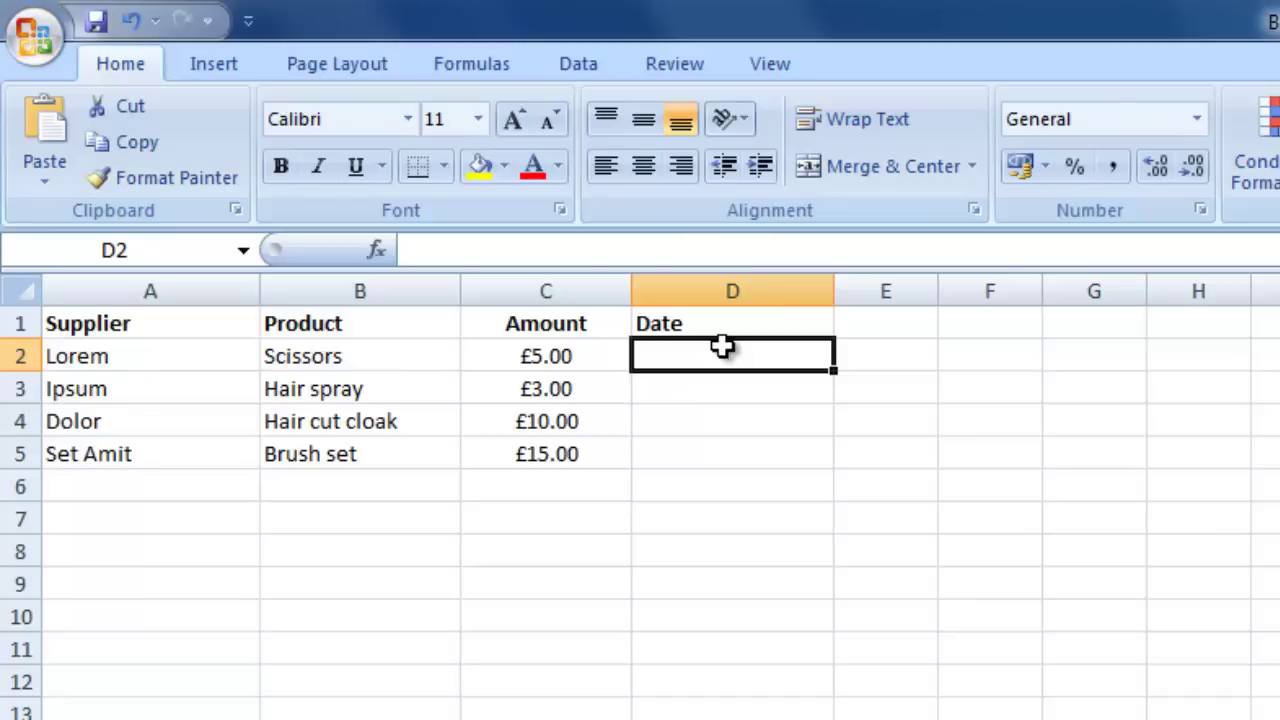
pyautogui.write('15/0')
pyautogui.write('4/2014')
pyautogui.press('Return')
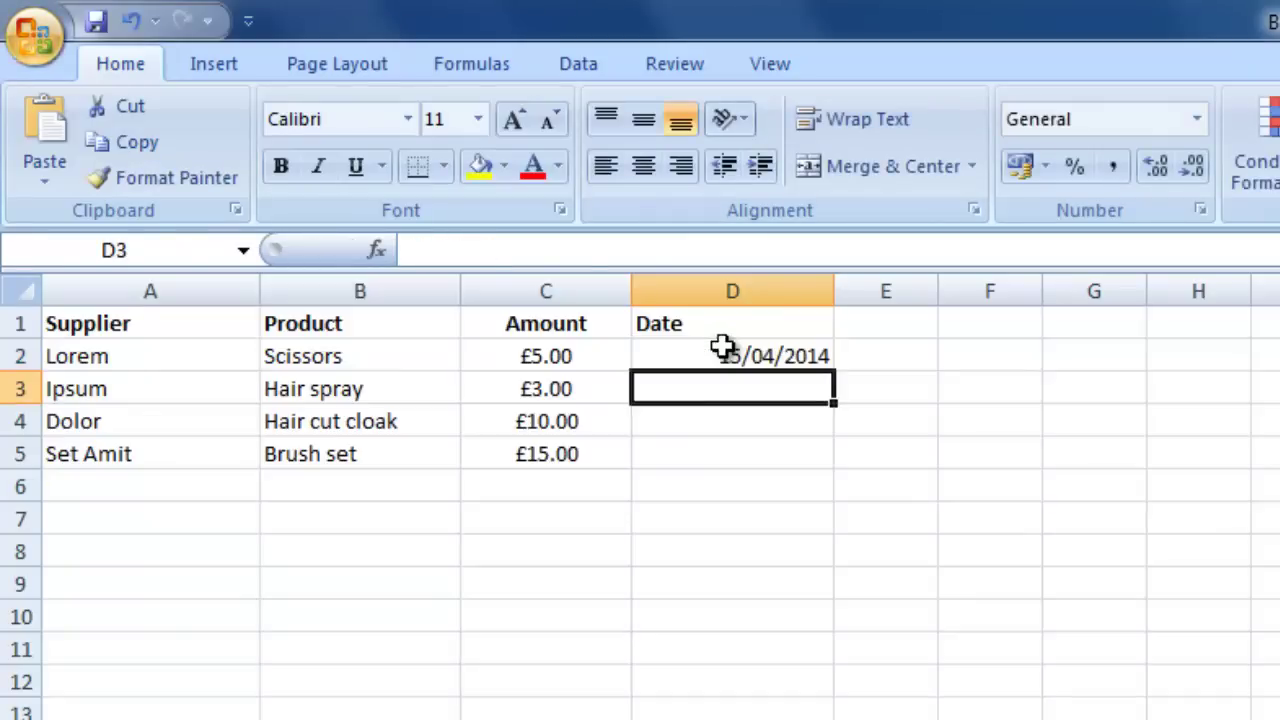
pyautogui.write('18')
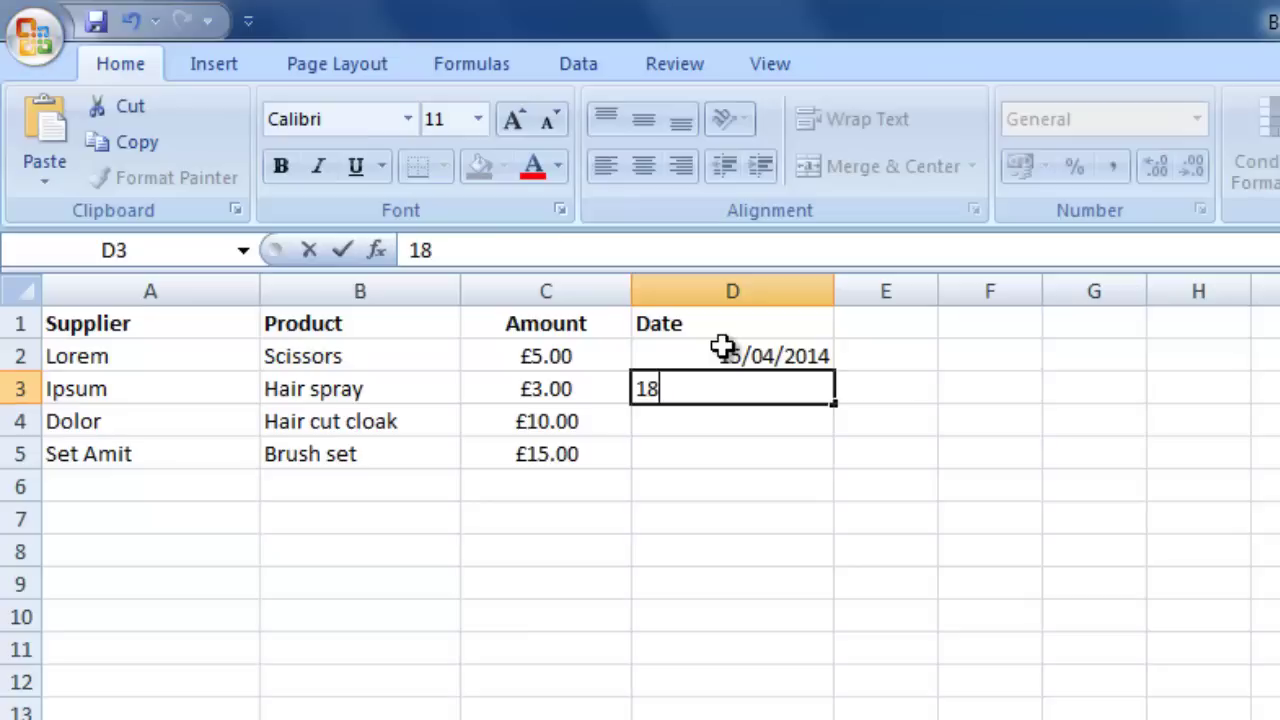
pyautogui.write('/04/2014')
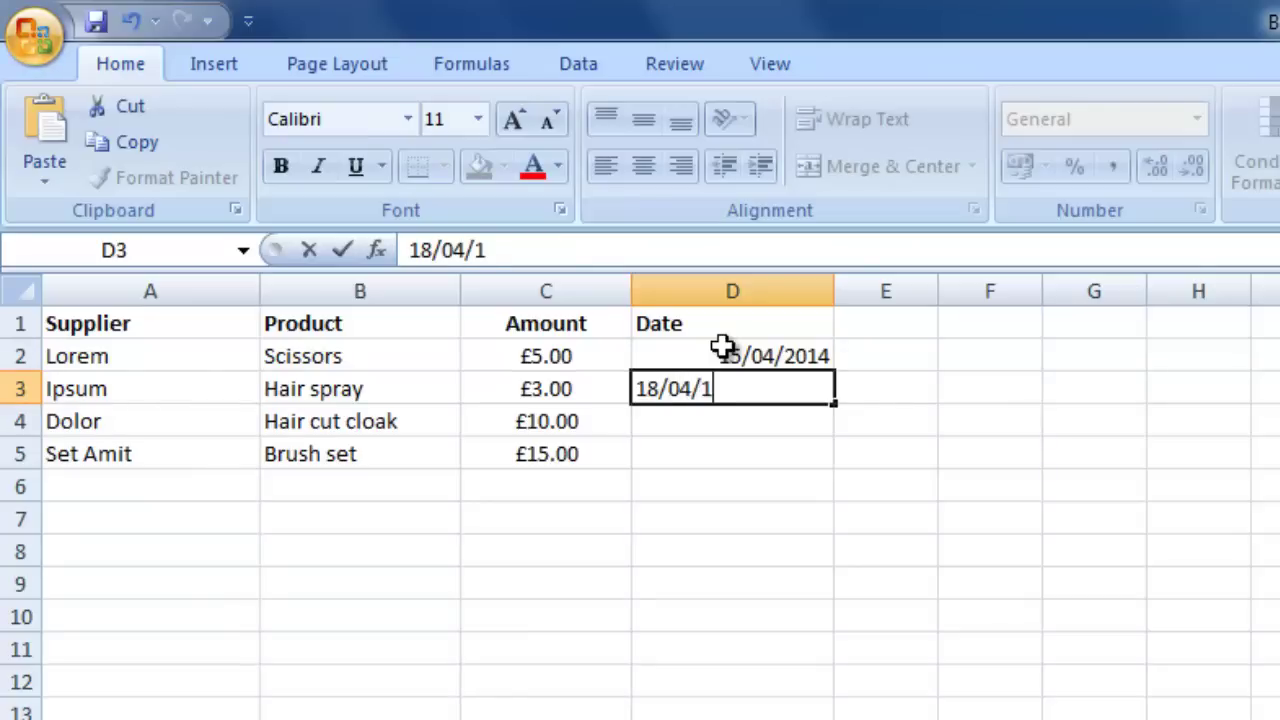
pyautogui.press('Return')
pyautogui.write('21')
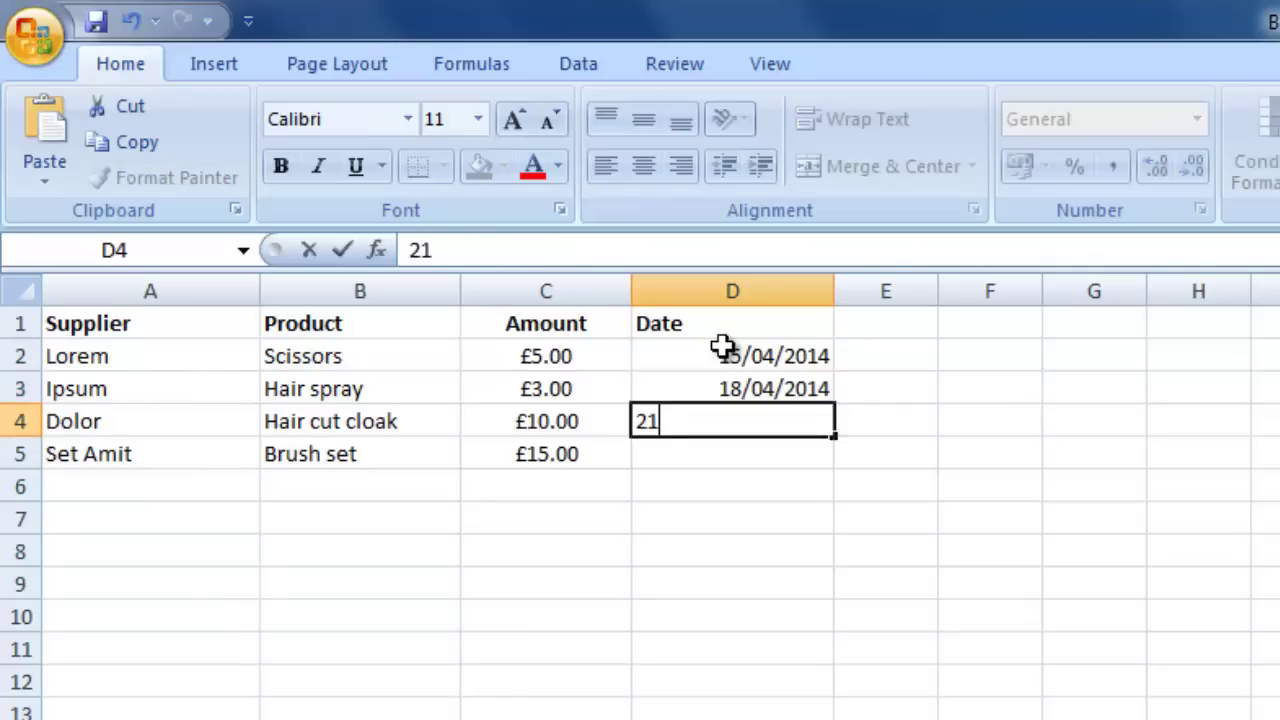
pyautogui.write('/04/201')
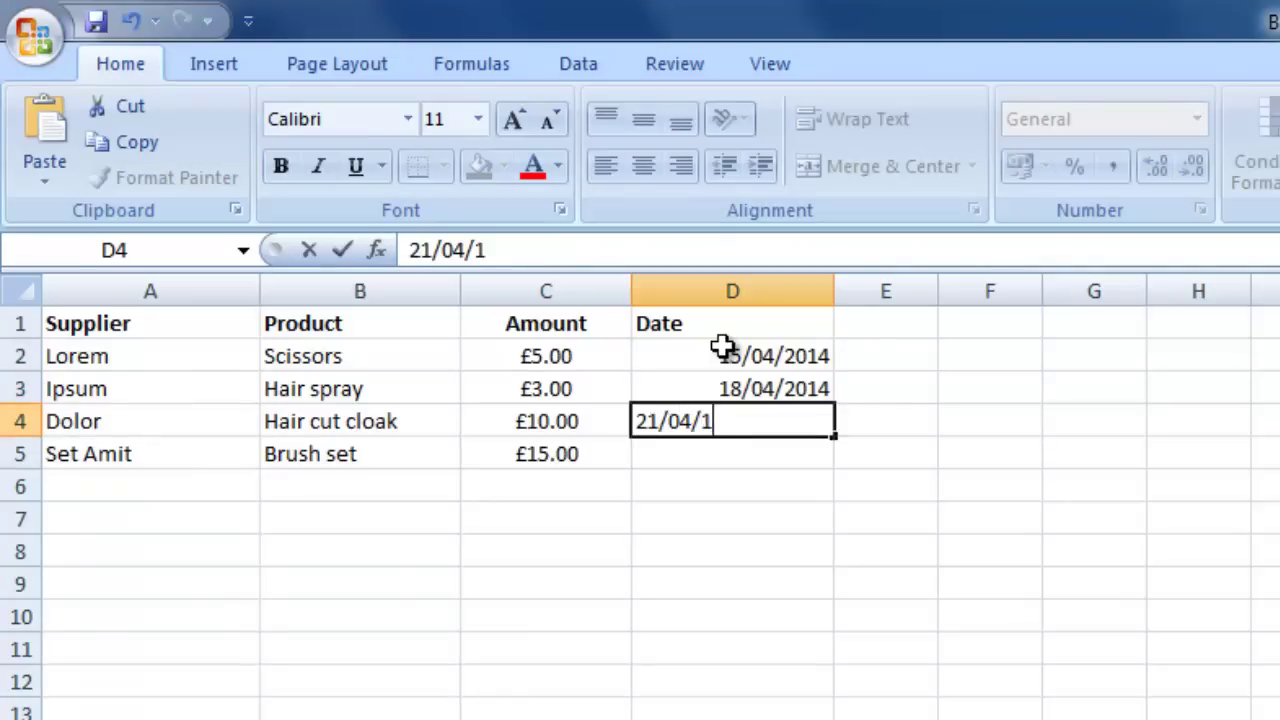
pyautogui.write('4')
pyautogui.press('Return')
pyautogui.write('28')
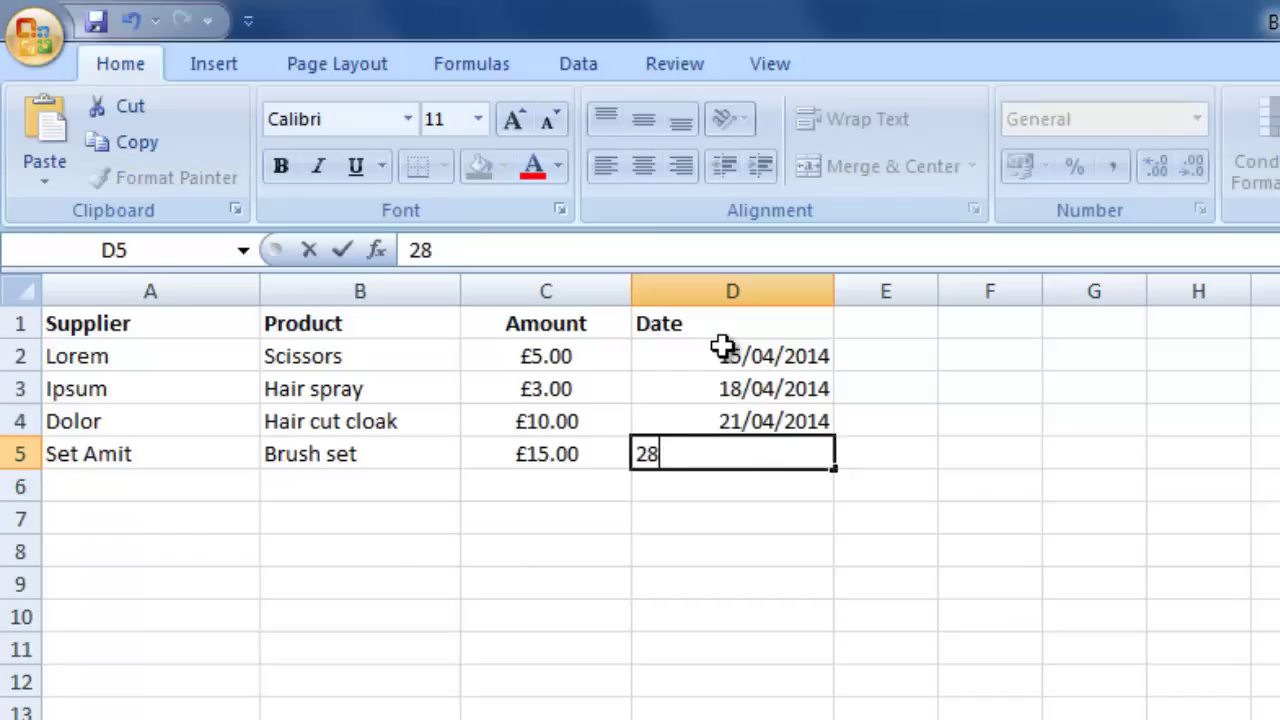
pyautogui.write('/04/')
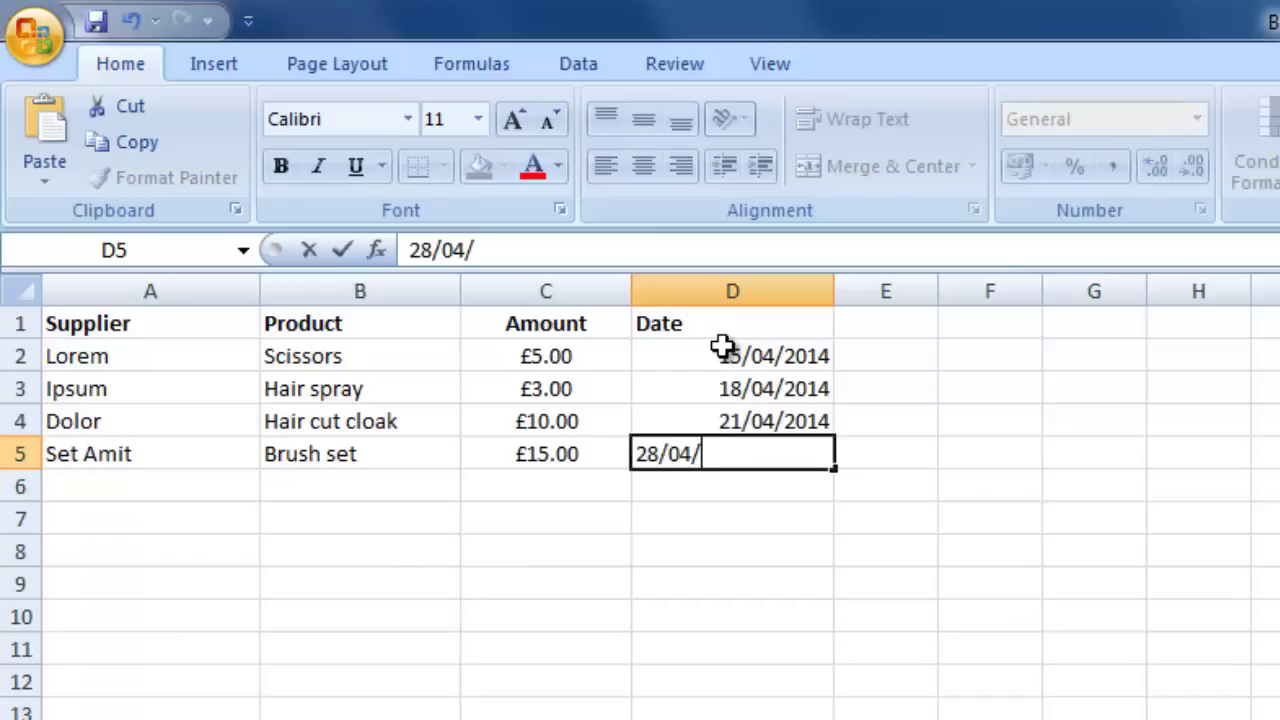
pyautogui.write('2014')
pyautogui.press('Return')
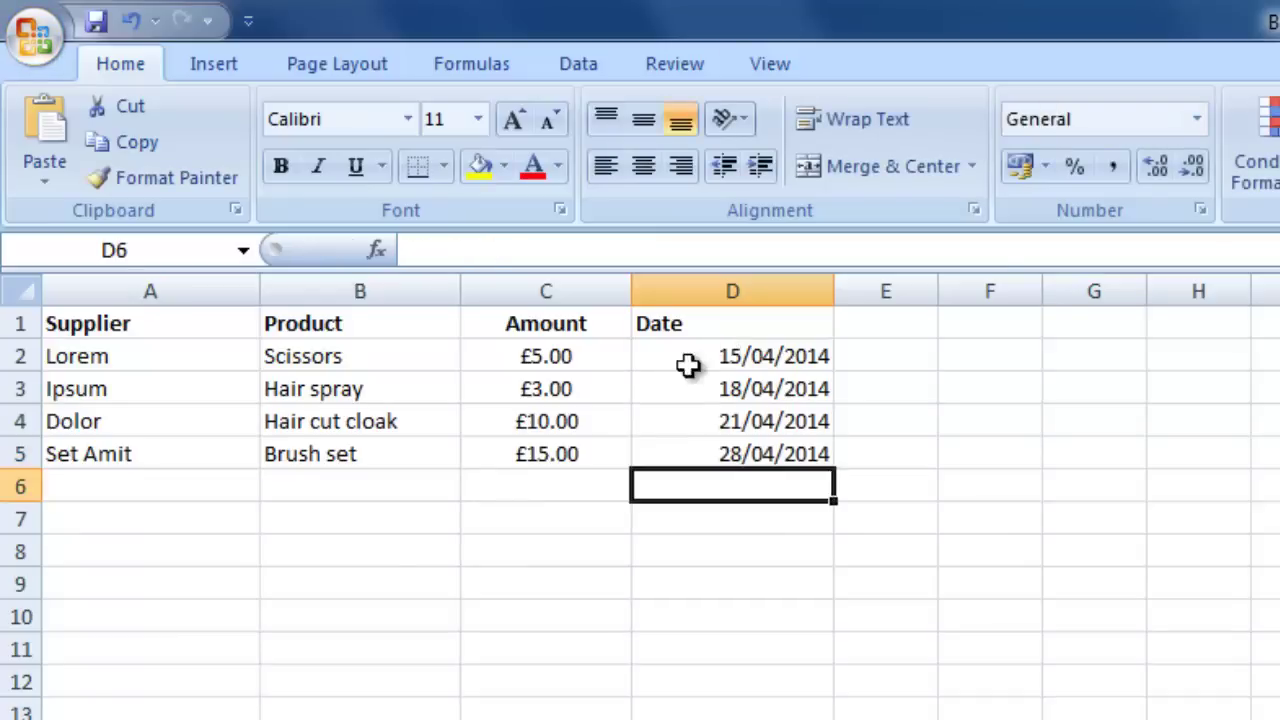
pyautogui.click(732, 719)
# Highlight the empty rows 6–9 beneath the Expenses table.
pyautogui.click(545, 526)
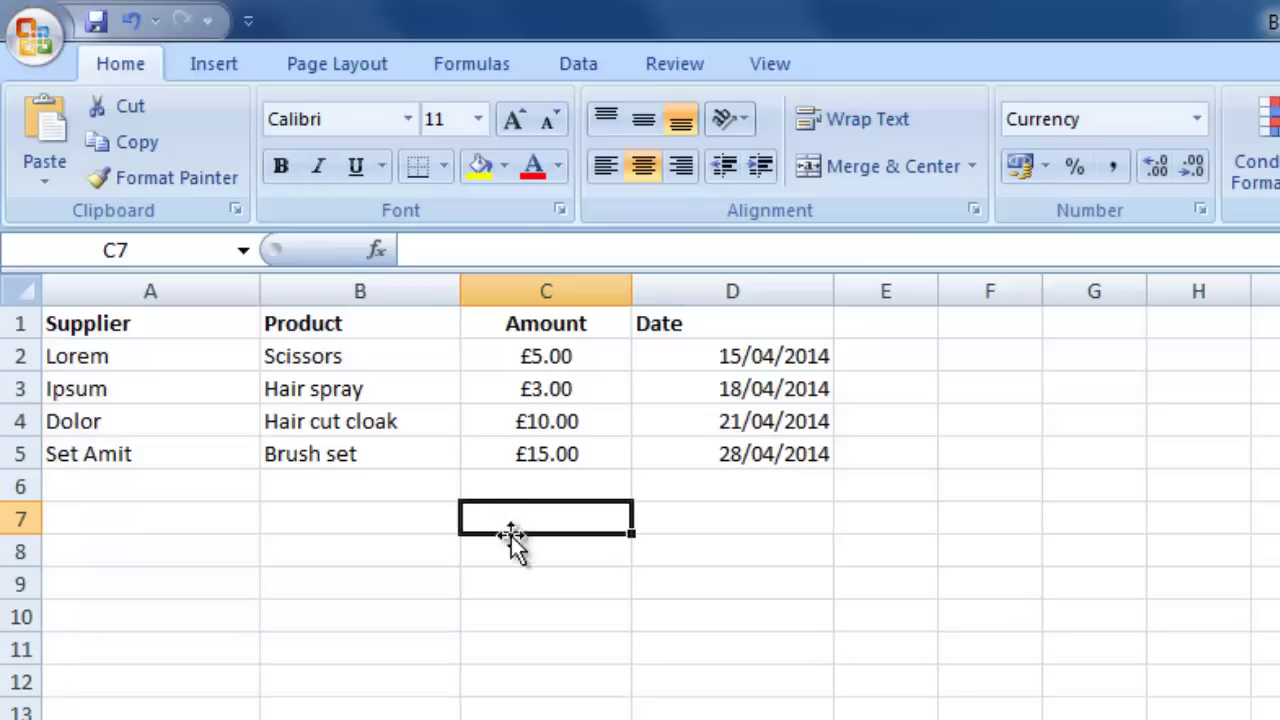
pyautogui.click(134, 474)
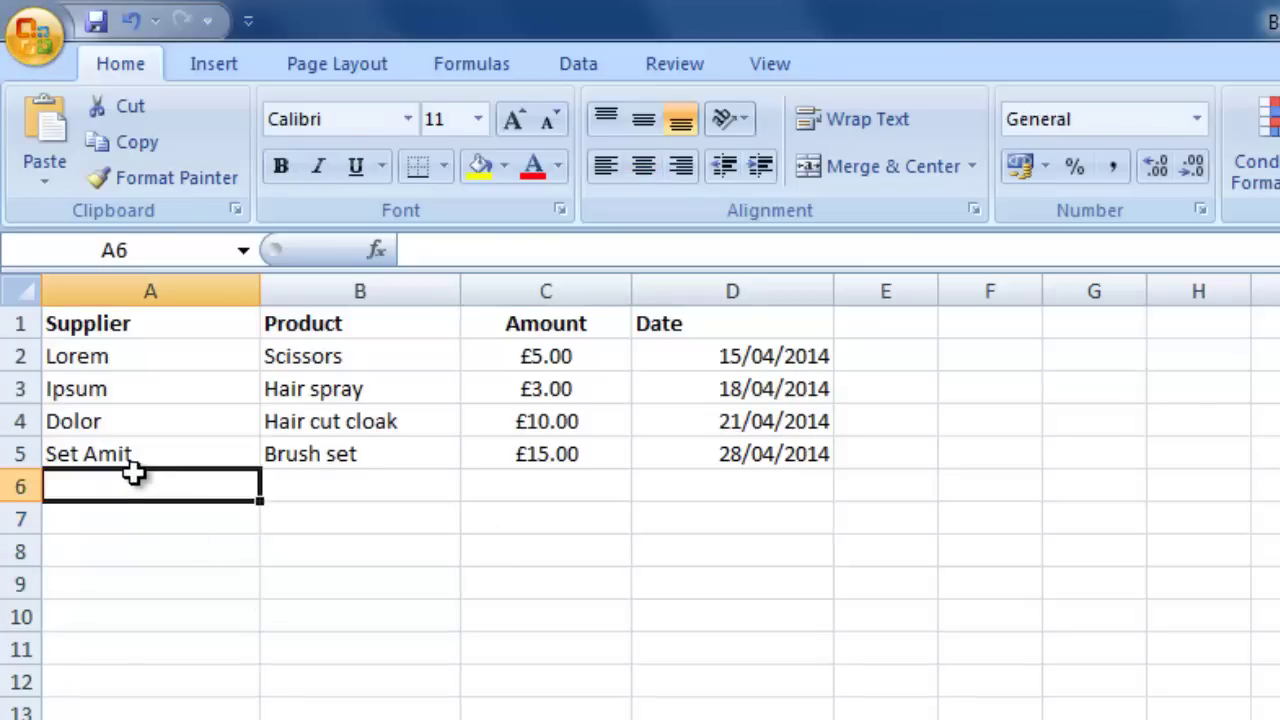
pyautogui.moveTo(122, 492); pyautogui.dragTo(829, 498)
pyautogui.moveTo(185, 521); pyautogui.dragTo(733, 510)
pyautogui.moveTo(165, 550); pyautogui.dragTo(747, 557)
pyautogui.moveTo(246, 577); pyautogui.dragTo(665, 583)
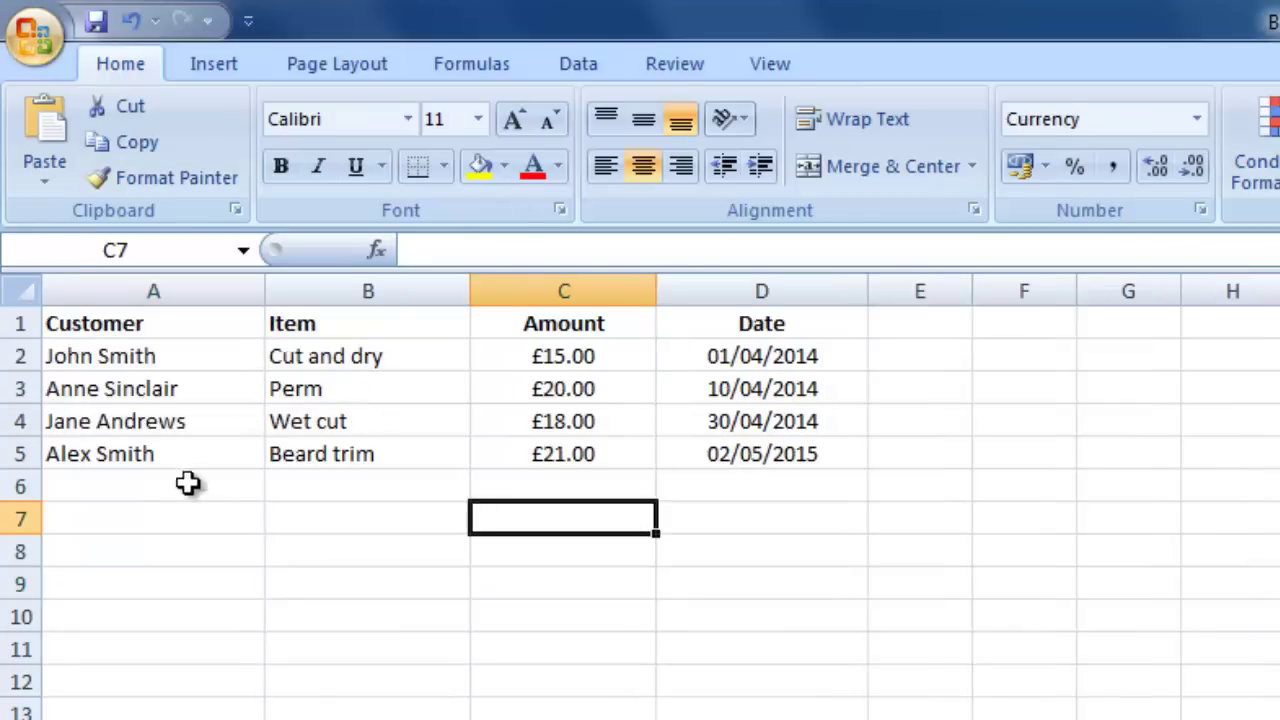
# Highlight the empty rows 6–8 beneath the Income sheet's customer table.
pyautogui.moveTo(186, 483); pyautogui.dragTo(760, 486)
pyautogui.moveTo(166, 520); pyautogui.dragTo(665, 531)
pyautogui.moveTo(163, 545); pyautogui.dragTo(703, 551)
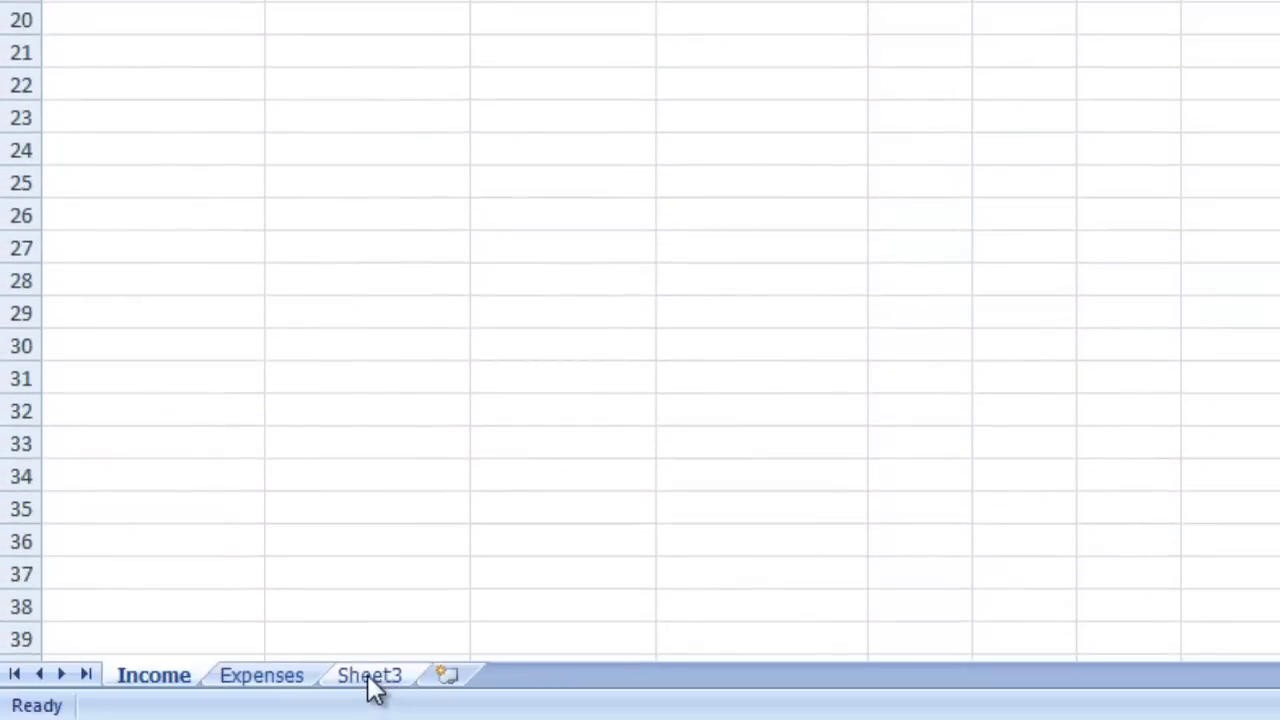
# Begin renaming the third sheet, typing 'Totals' as its new name.
pyautogui.click(368, 677)
pyautogui.doubleClick(368, 678)
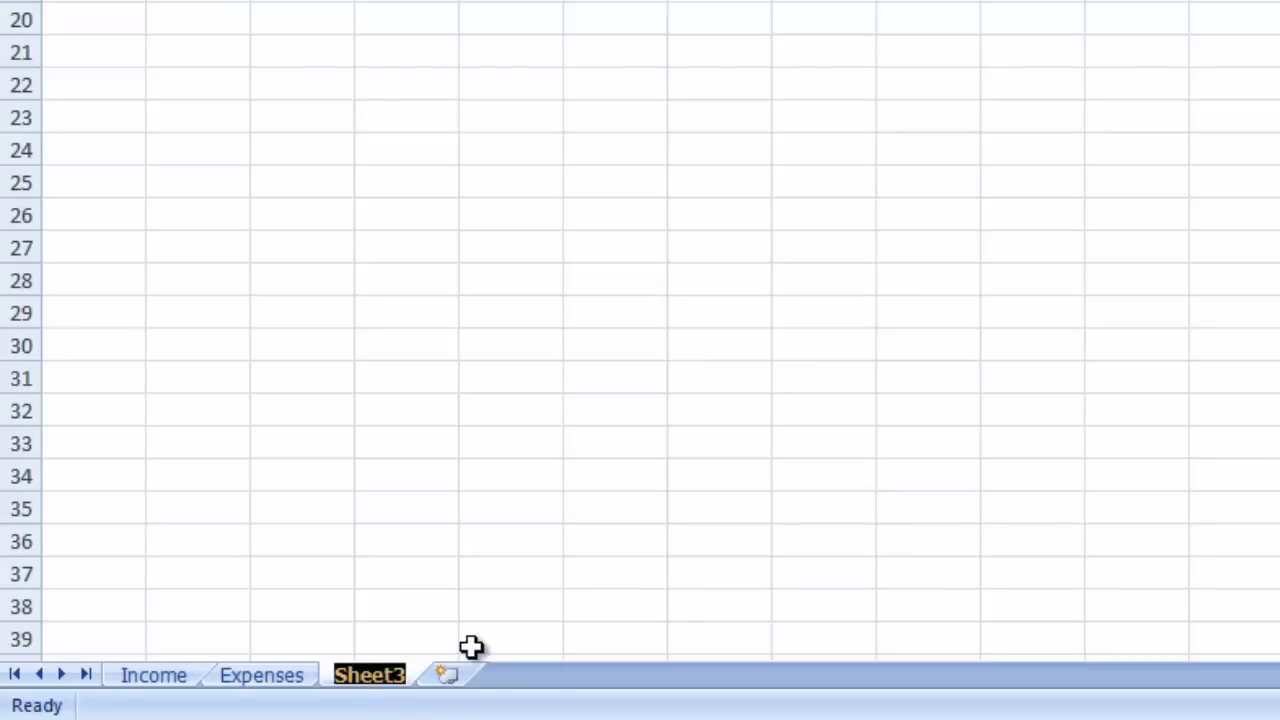
pyautogui.write('Totals')
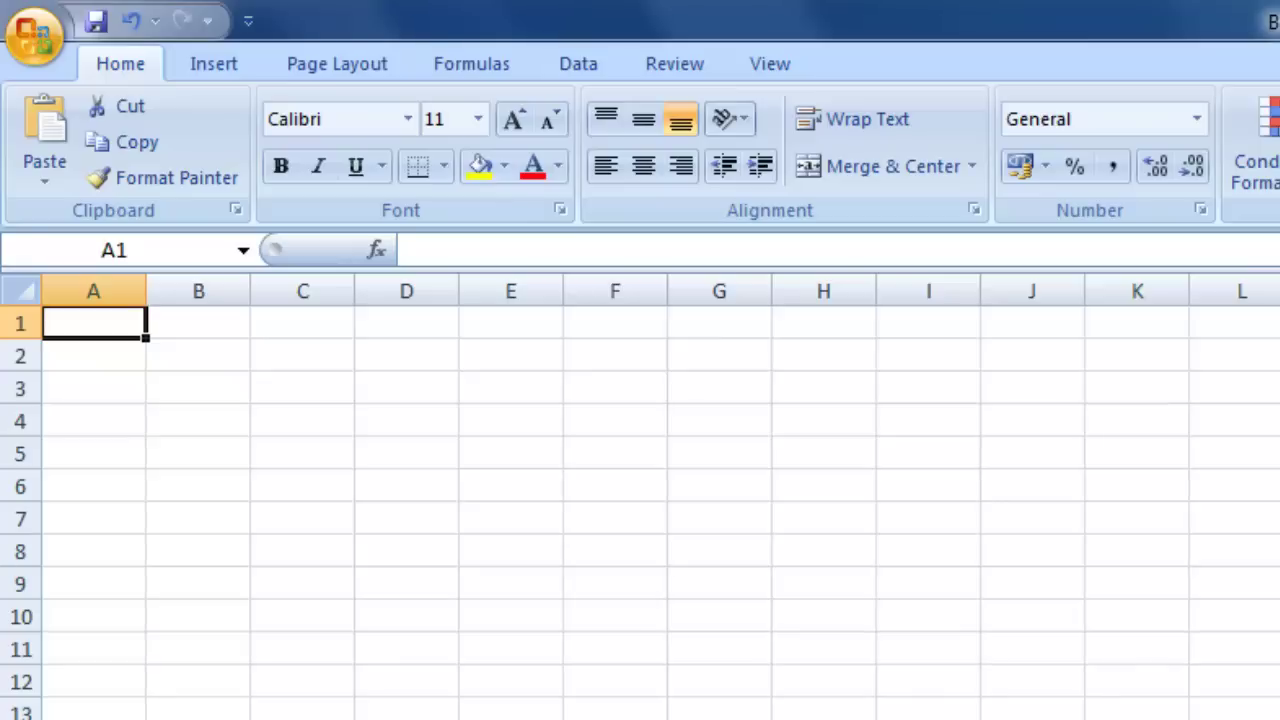
# Label cell B2 'Total Income' and cell B3 'Total Expenses', widening column B to fit.
pyautogui.click(223, 357)
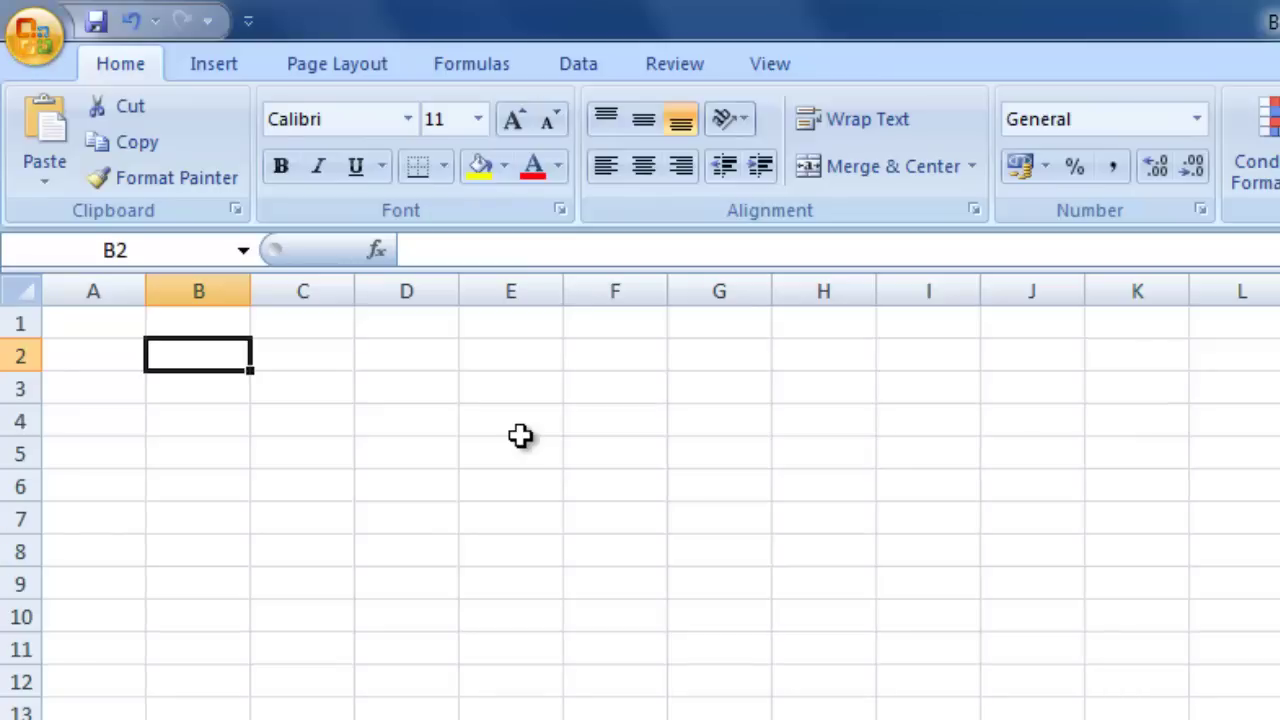
pyautogui.write('Total ')
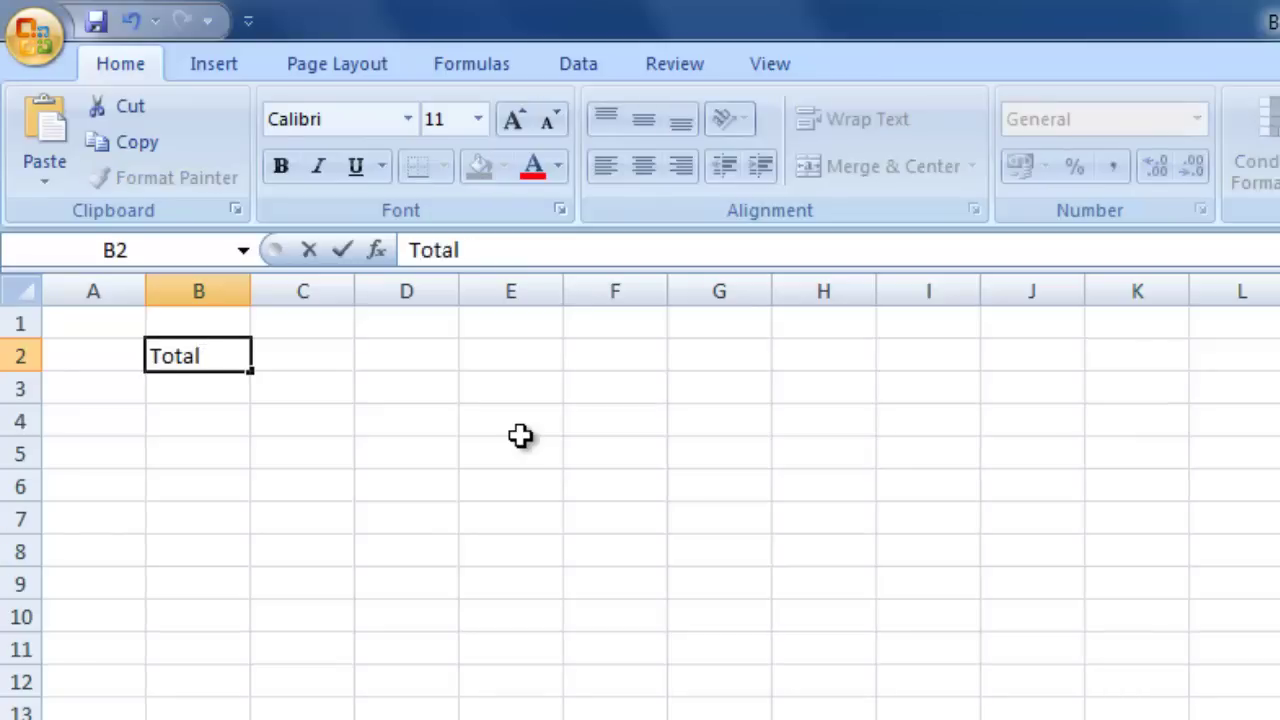
pyautogui.write('Income')
pyautogui.press('Return')
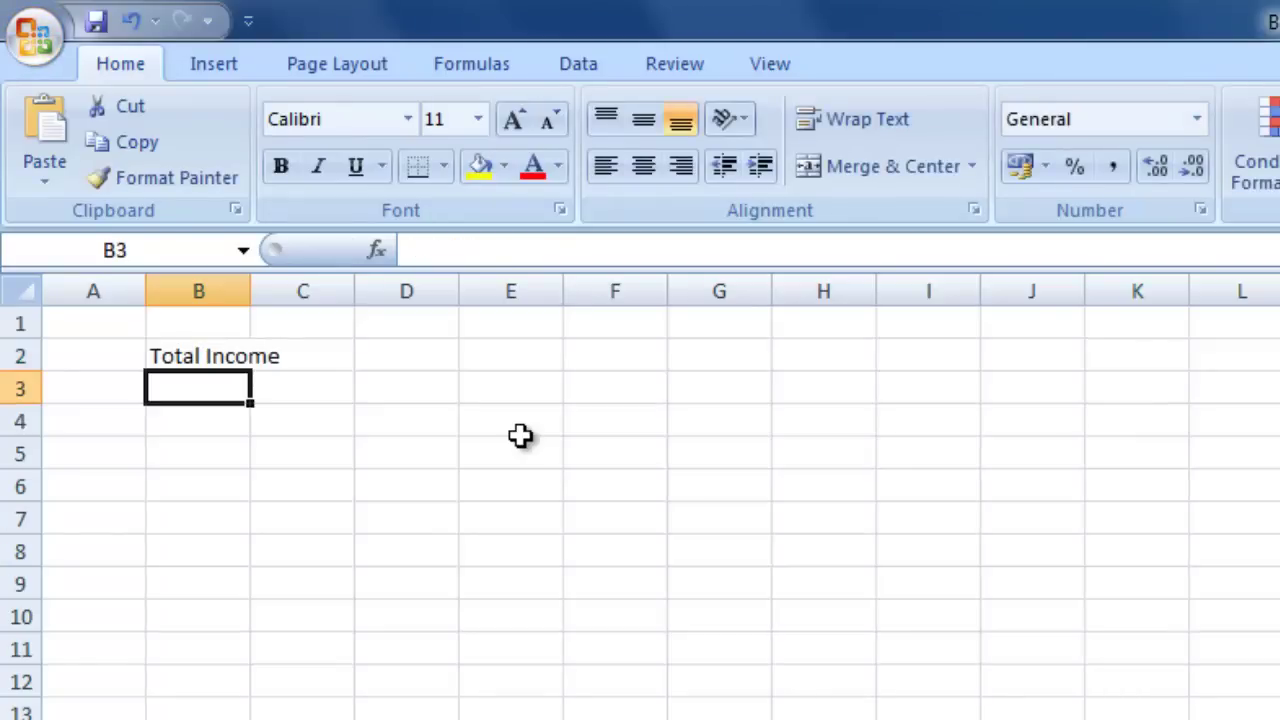
pyautogui.moveTo(251, 280); pyautogui.dragTo(349, 280)
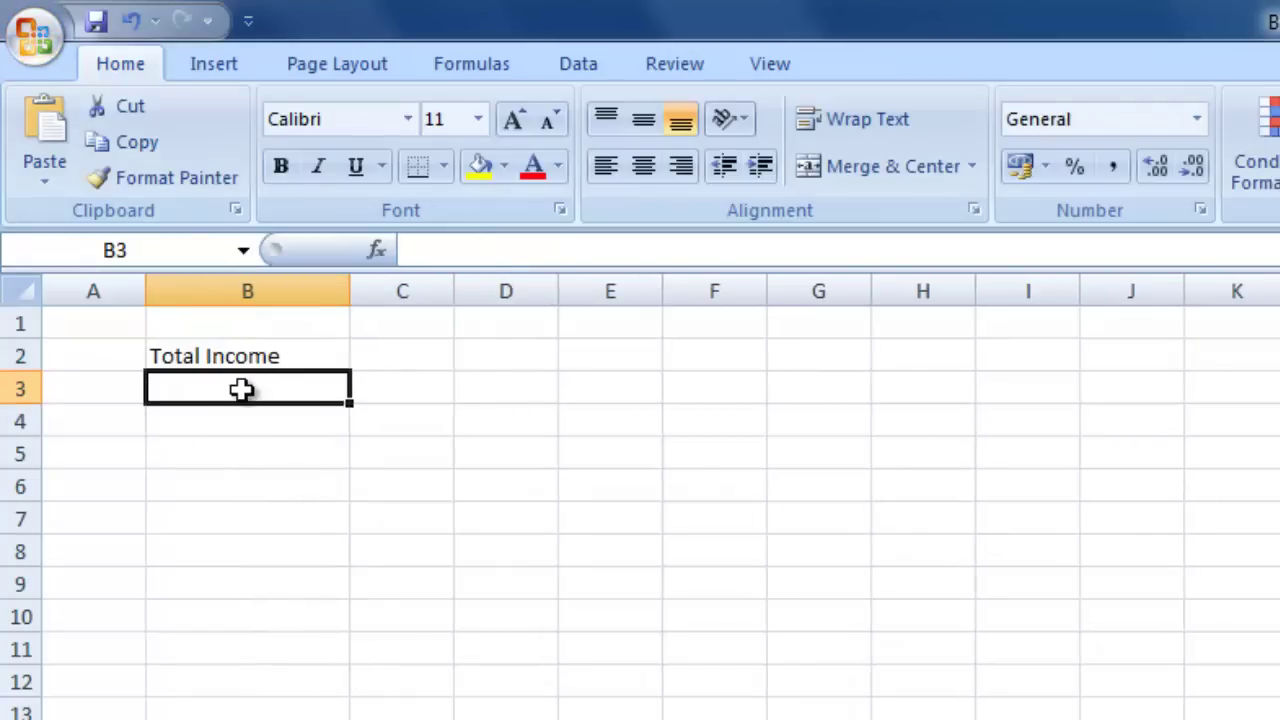
pyautogui.hotkey('shift', 'Right')
pyautogui.hotkey('shift', 'Right')
pyautogui.hotkey('shift', 'Right')
pyautogui.hotkey('shift', 'Right')
pyautogui.hotkey('shift', 'Right')
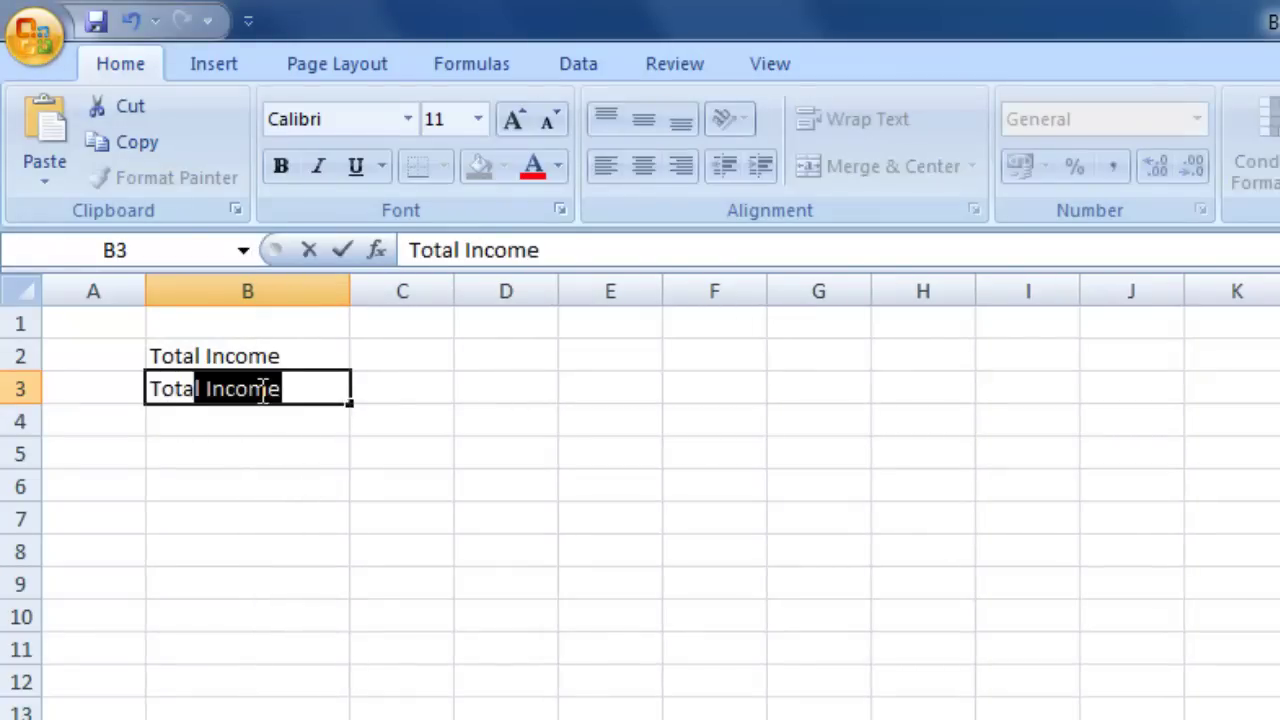
pyautogui.write('Ex')
pyautogui.press('BackSpace')
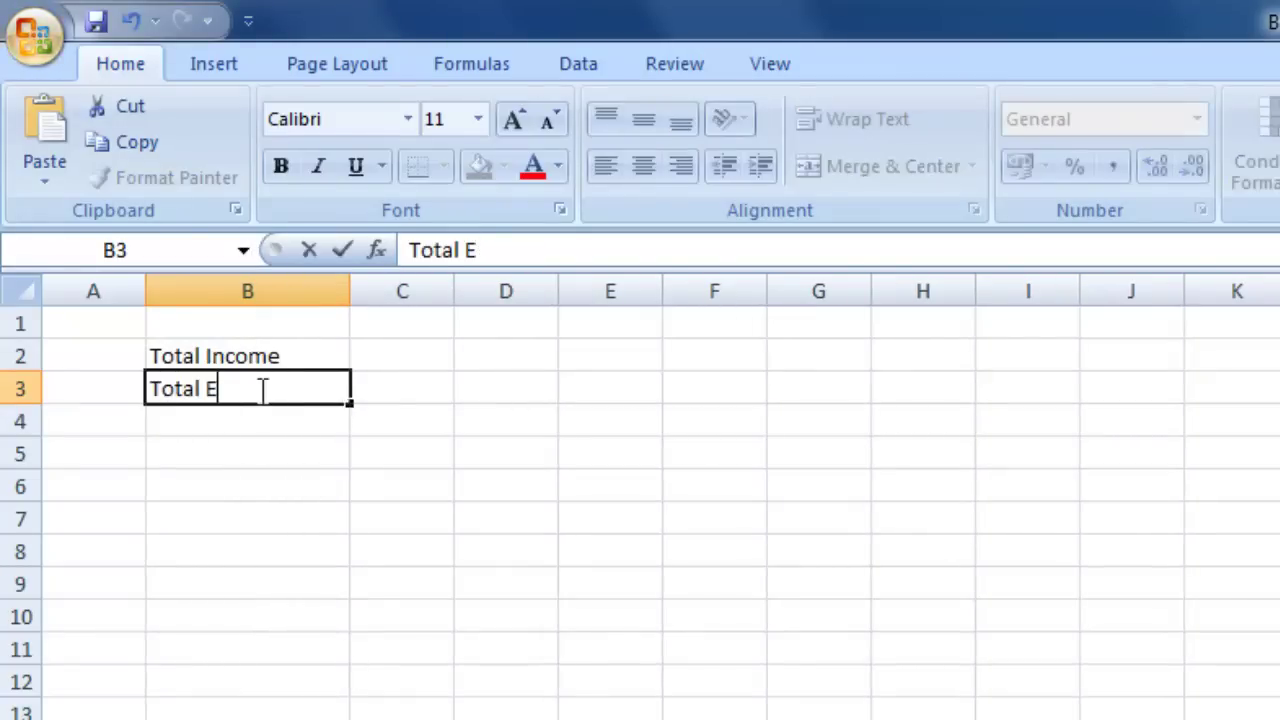
pyautogui.write('xpenses')
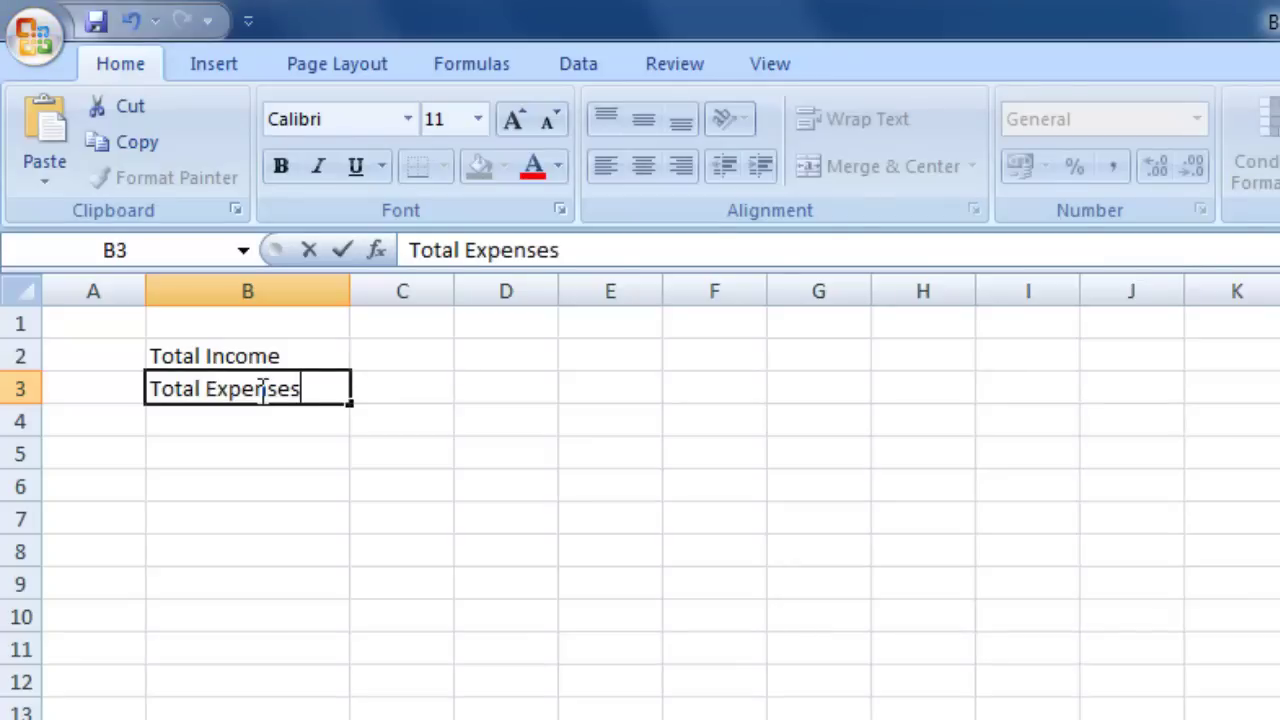
pyautogui.click(295, 517)
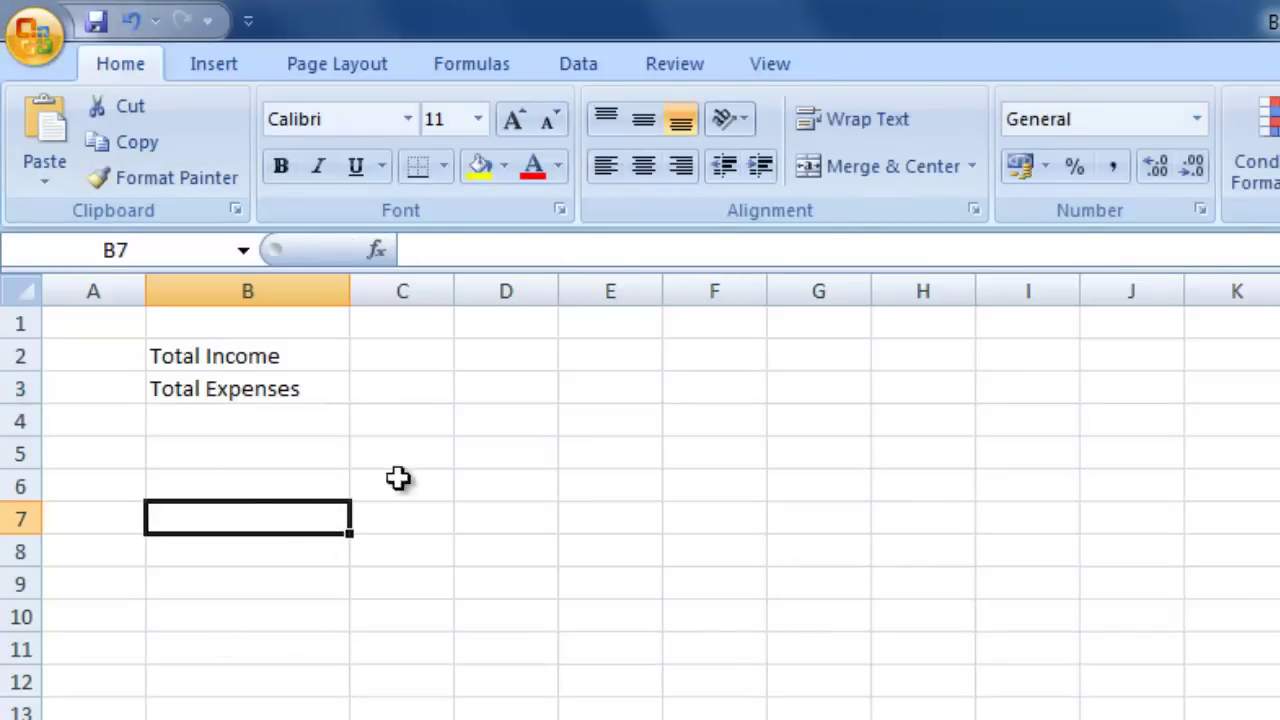
pyautogui.click(413, 358)
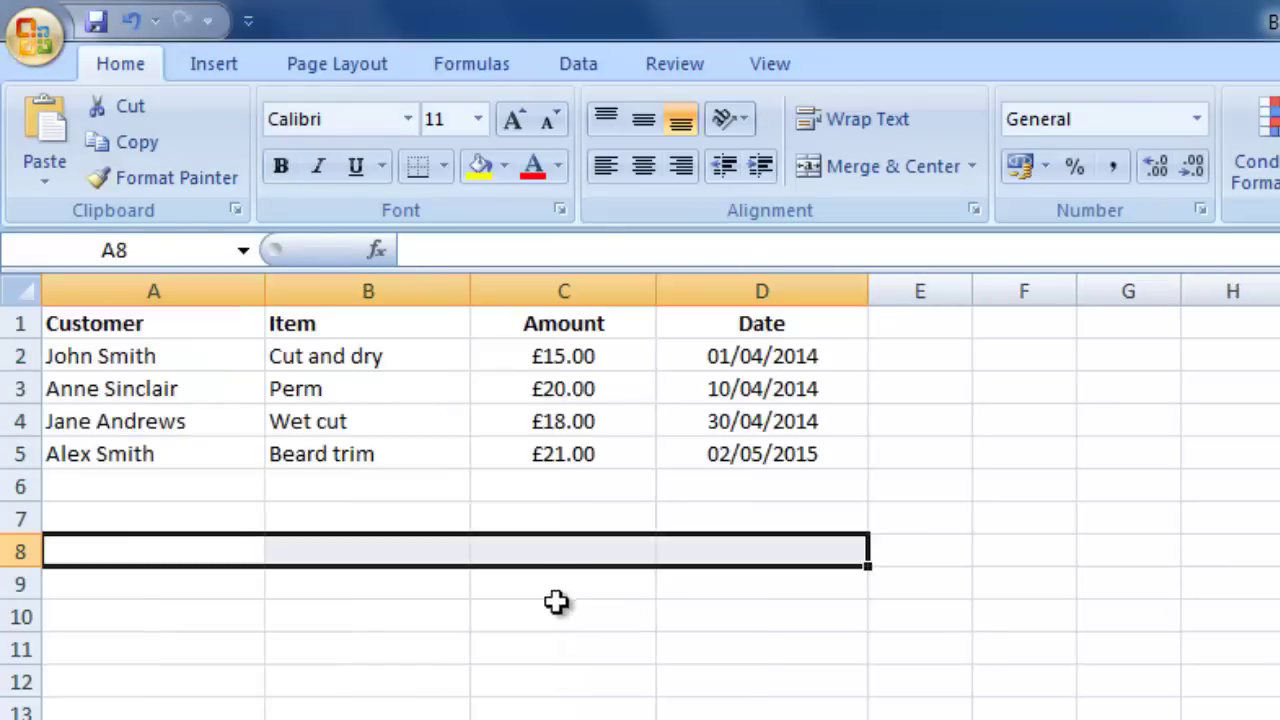
# Total the Income amounts with =SUM(C2:C5) in cell C7, then clear that cell.
pyautogui.click(540, 571)
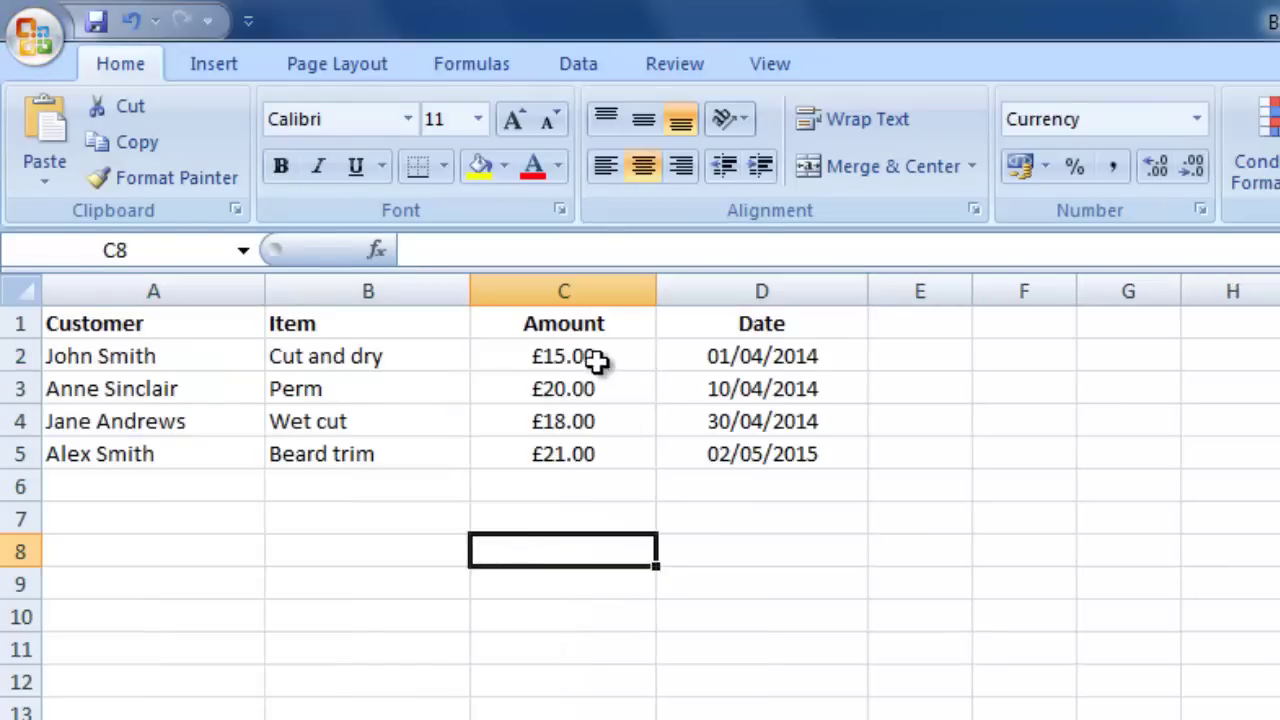
pyautogui.moveTo(594, 366); pyautogui.dragTo(590, 454)
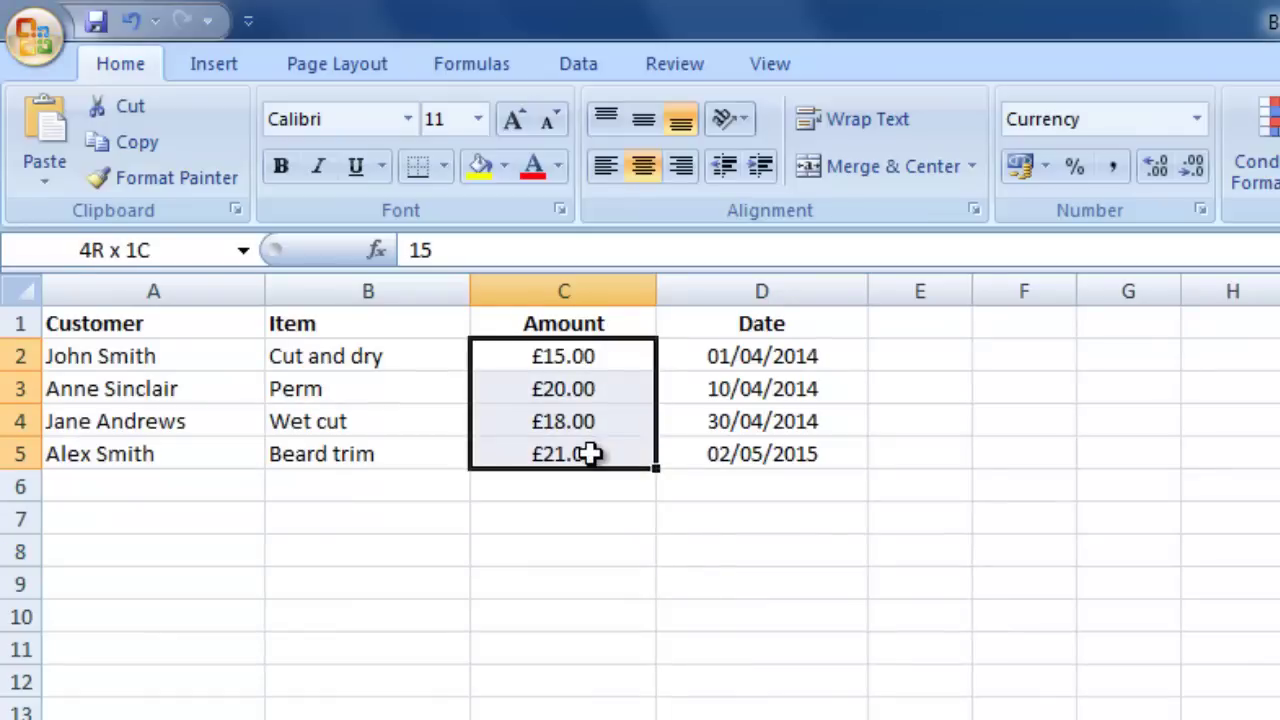
pyautogui.click(570, 513)
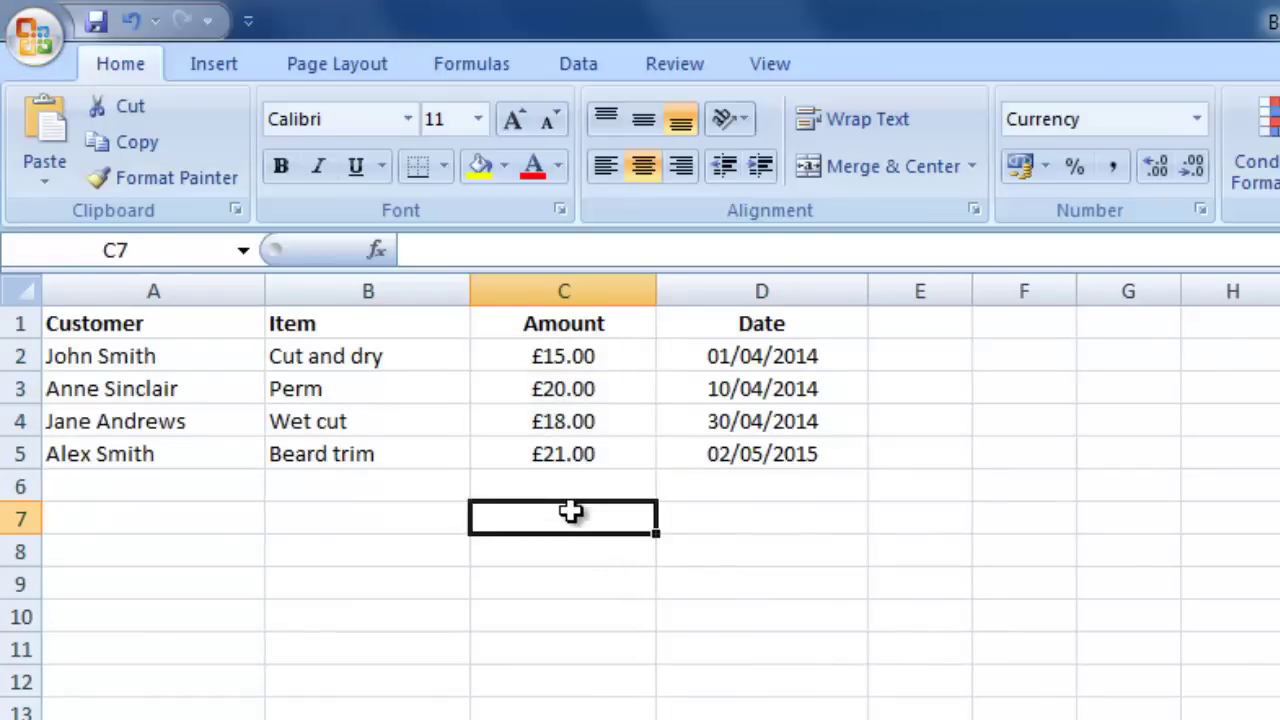
pyautogui.write('=sum')
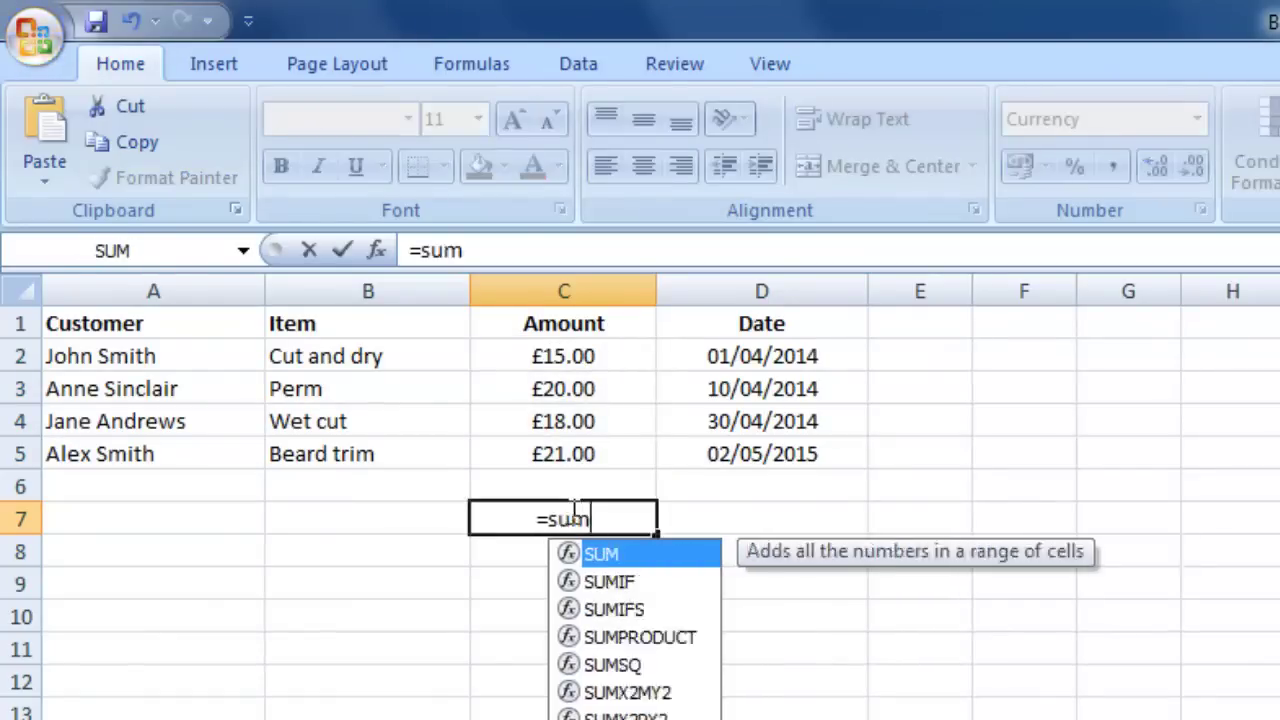
pyautogui.write('(')
pyautogui.moveTo(585, 356); pyautogui.dragTo(601, 466)
pyautogui.write(')')
pyautogui.press('Return')
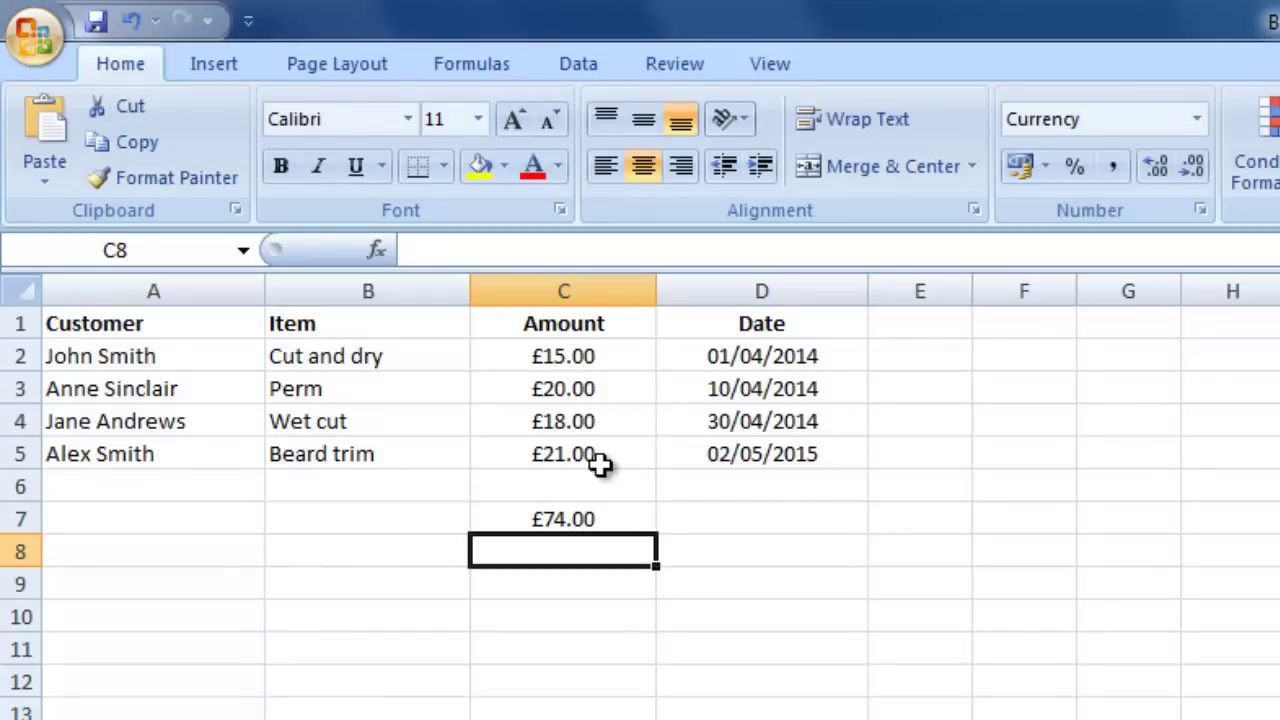
pyautogui.press('Up')
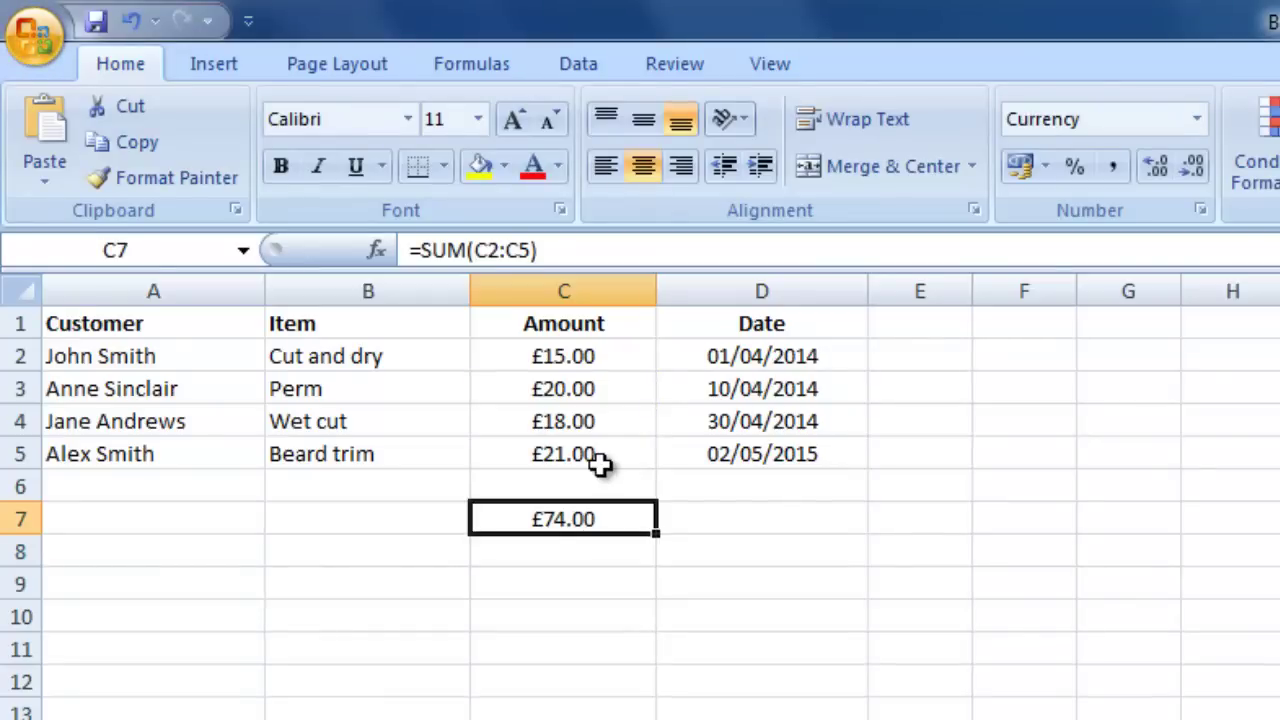
pyautogui.press('Delete')
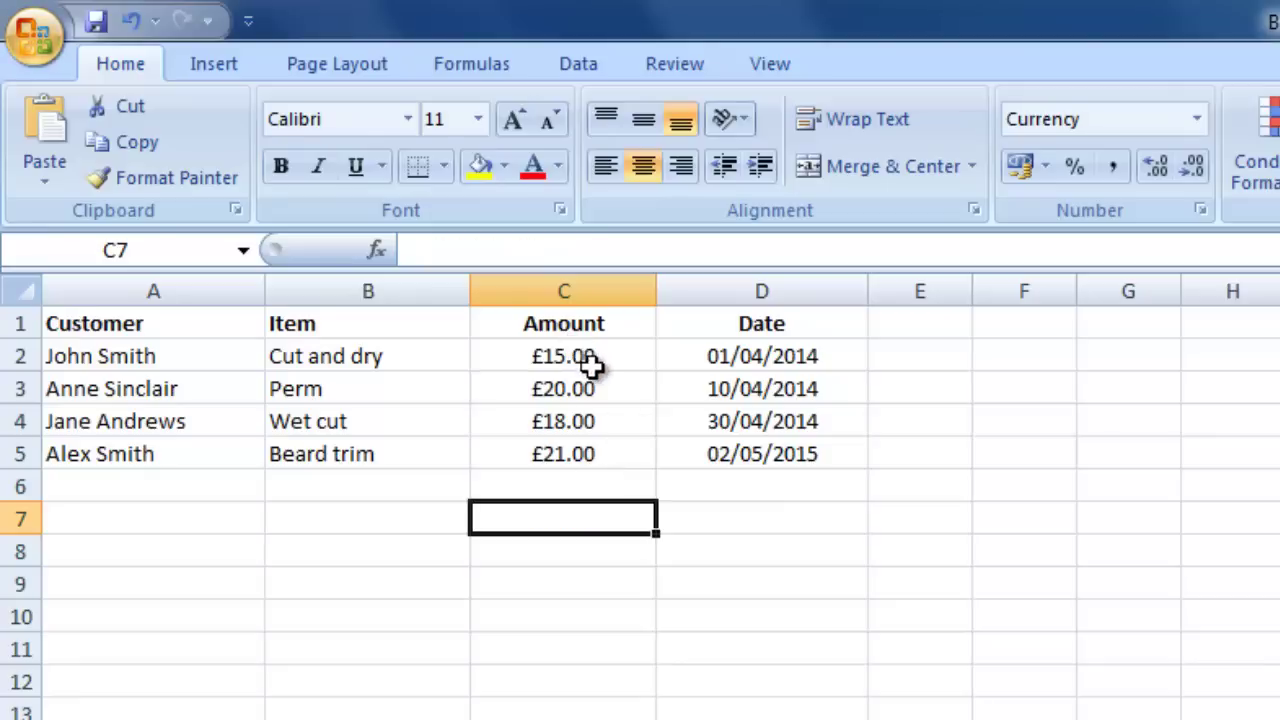
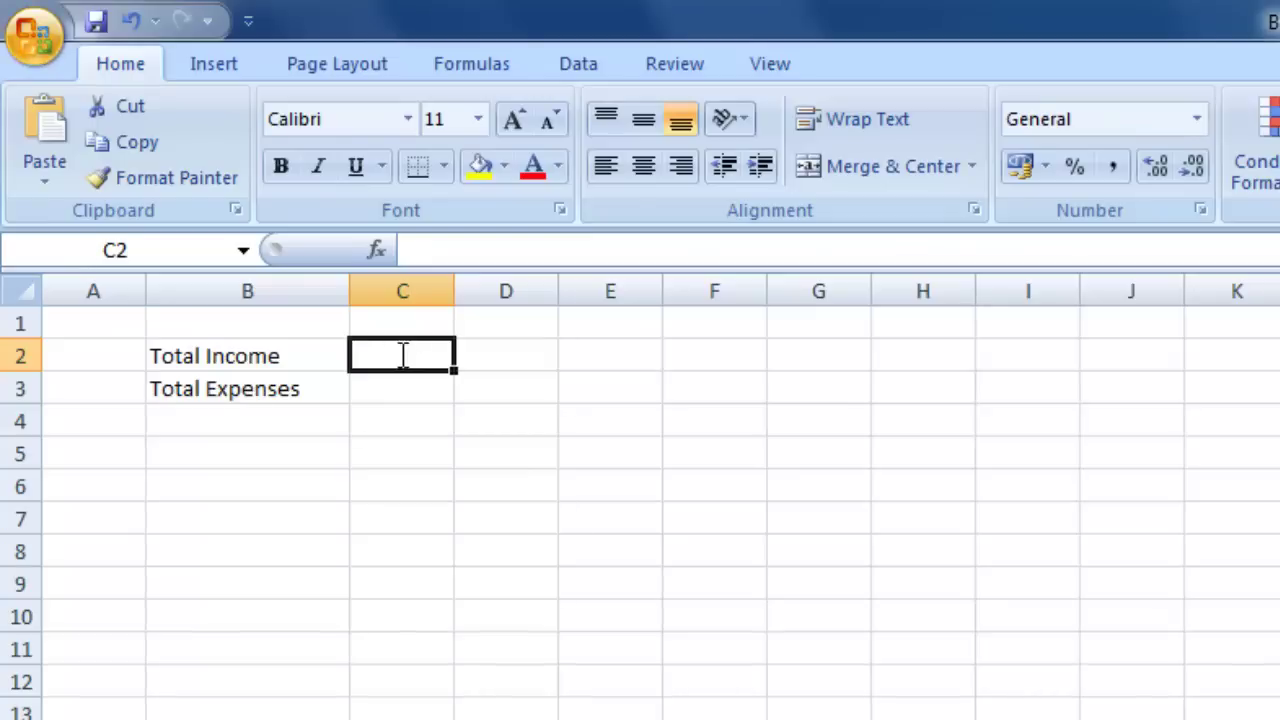
# Enter =SUM(Income!C2:Income!C5) in C2 so Total Income shows 74.
pyautogui.write('=')
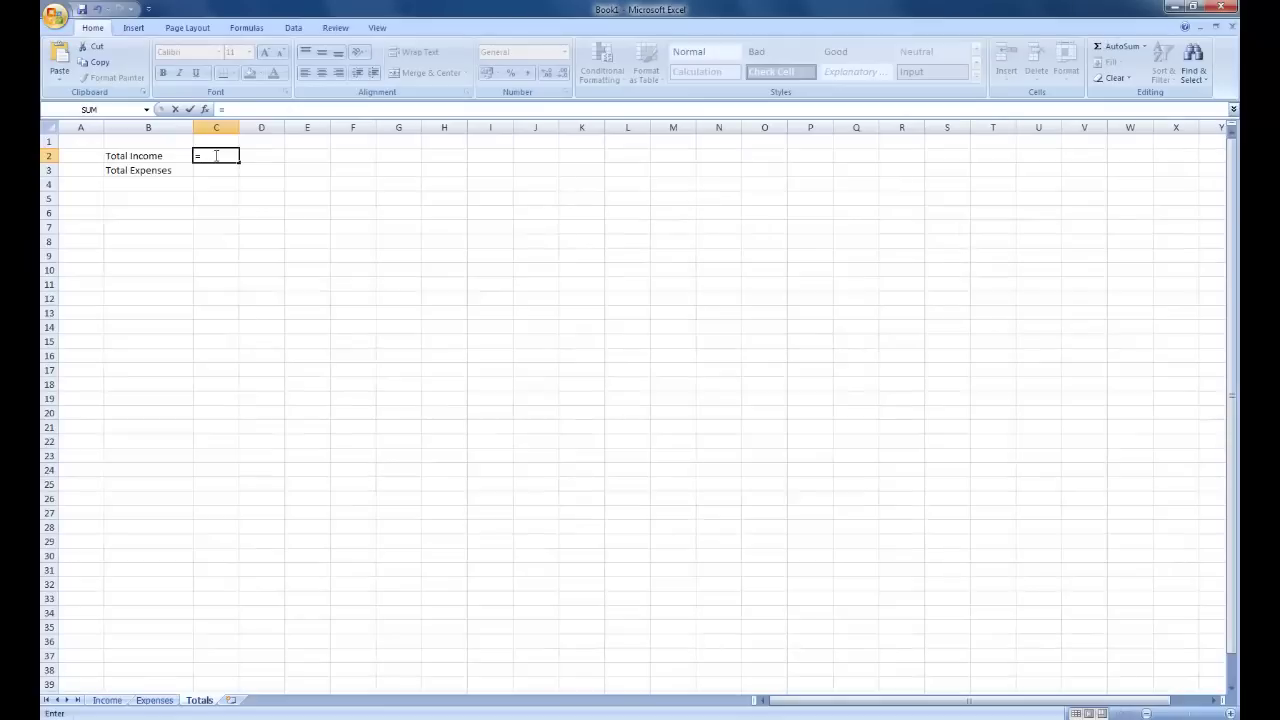
pyautogui.write('sum')
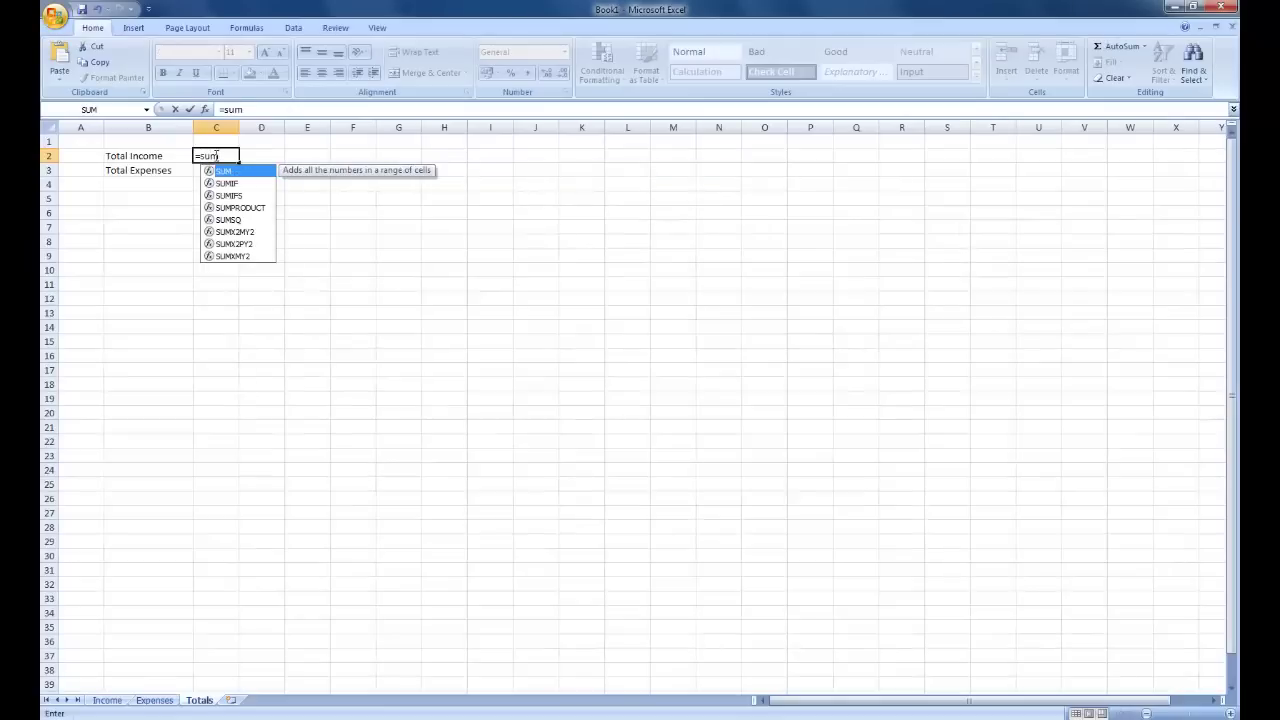
pyautogui.write('(')
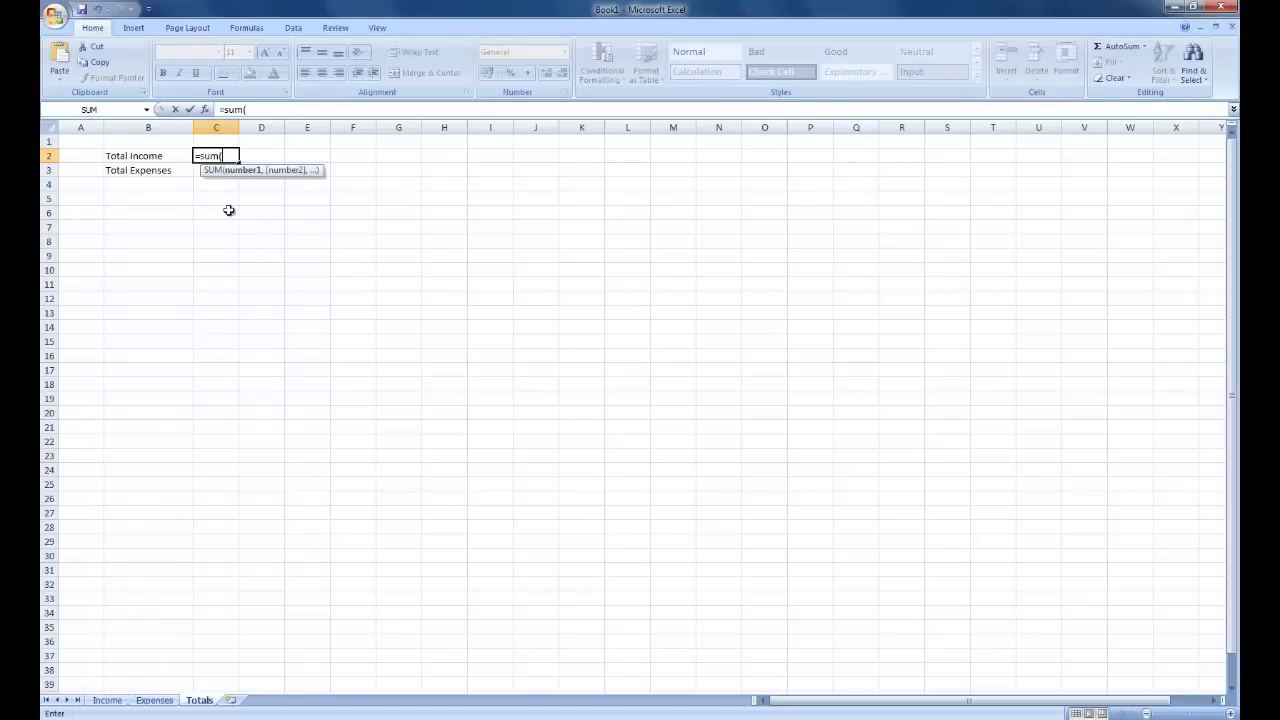
pyautogui.click(107, 700)
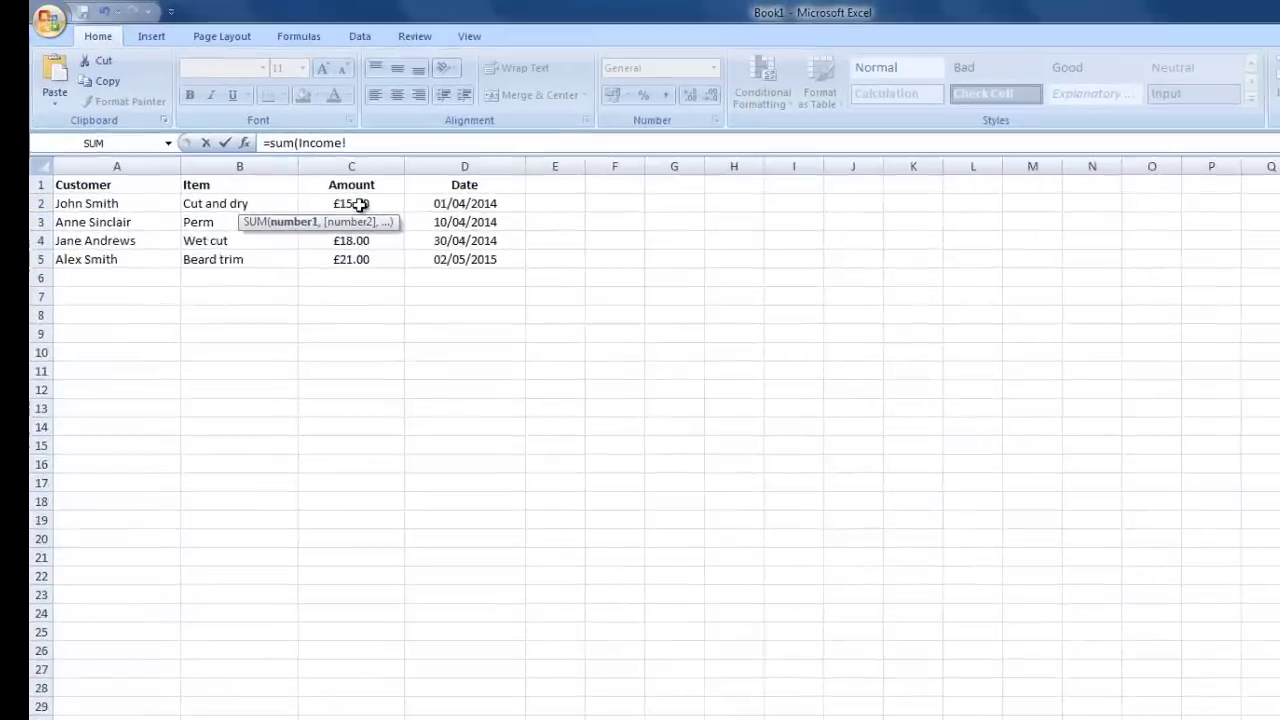
pyautogui.click(303, 155)
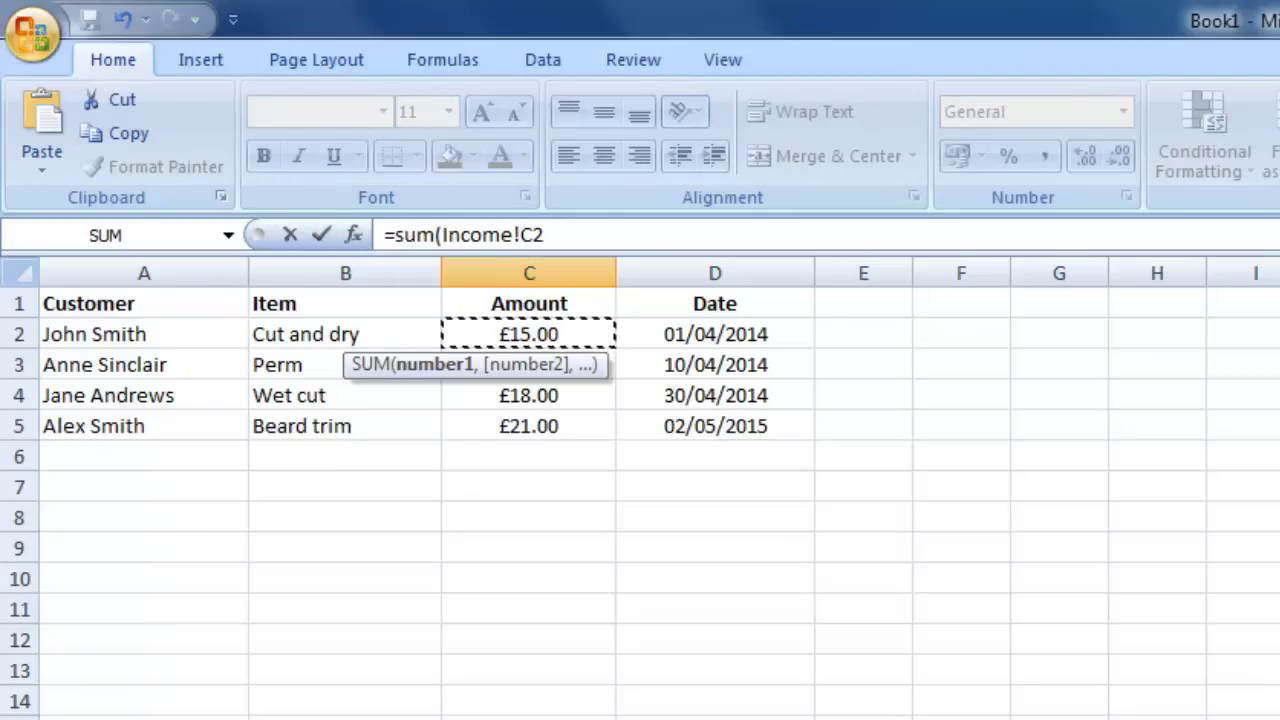
pyautogui.click(566, 234)
pyautogui.click(566, 234)
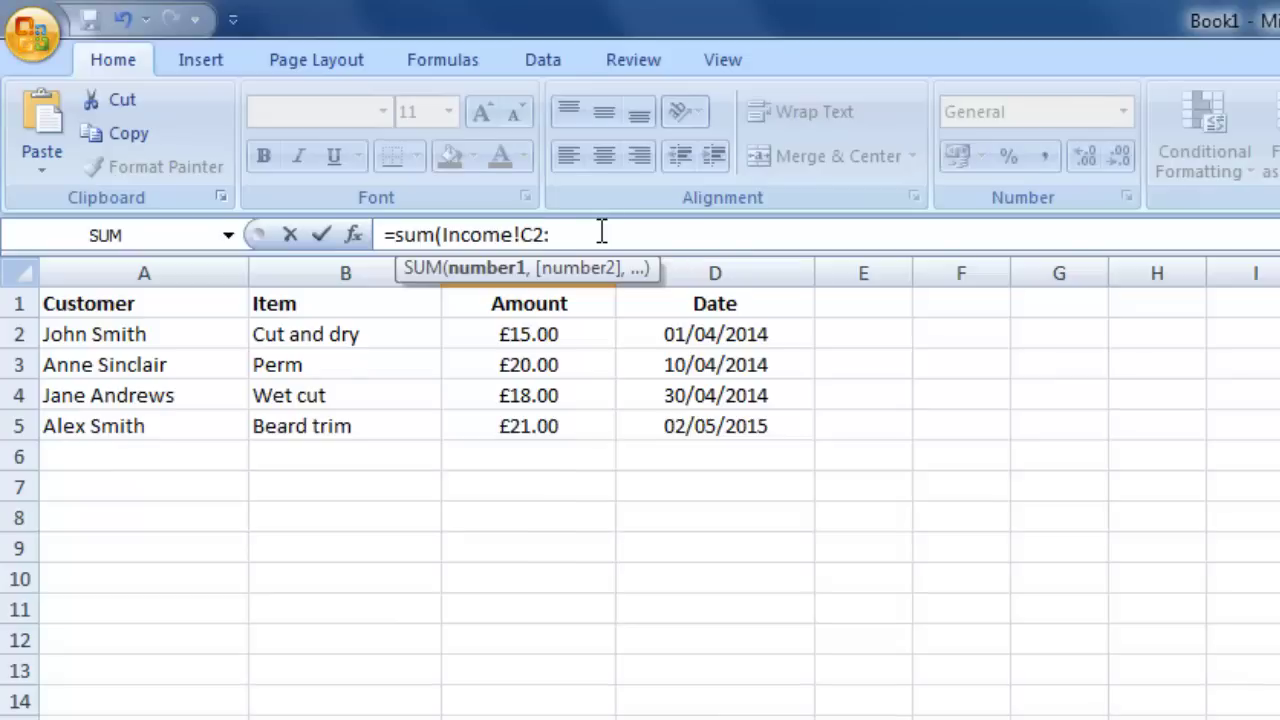
pyautogui.click(545, 428)
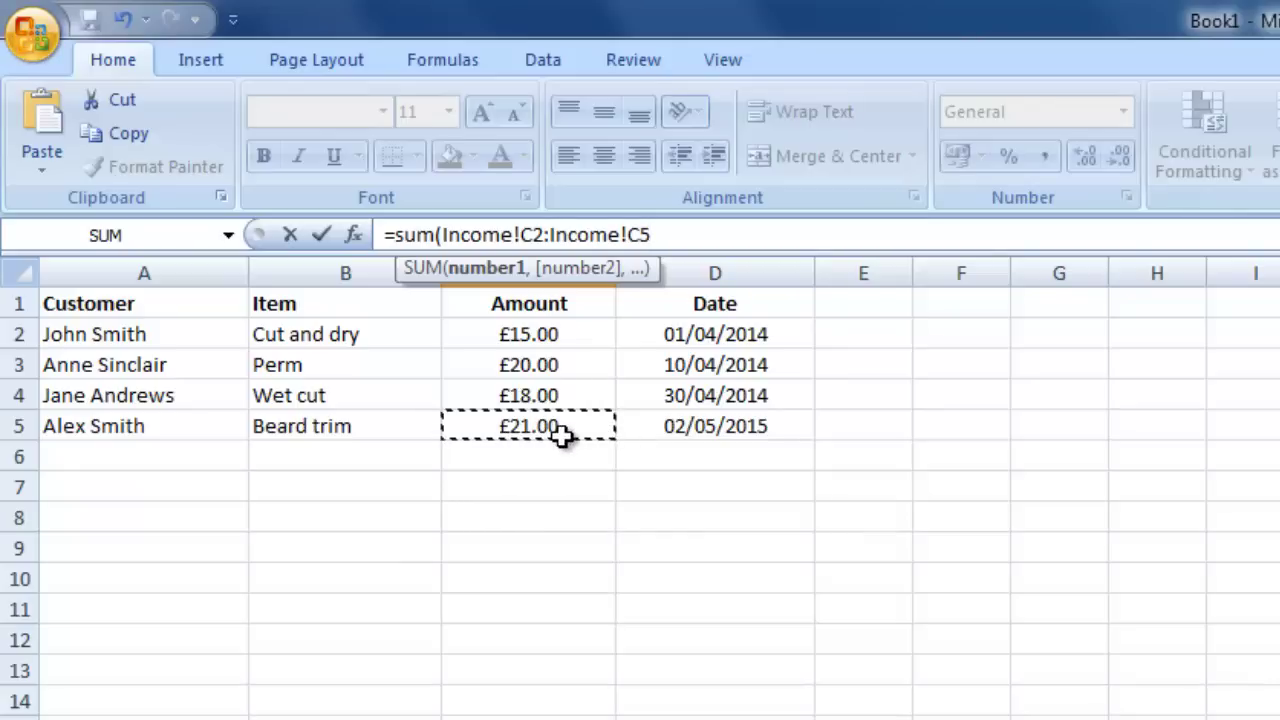
pyautogui.write(')')
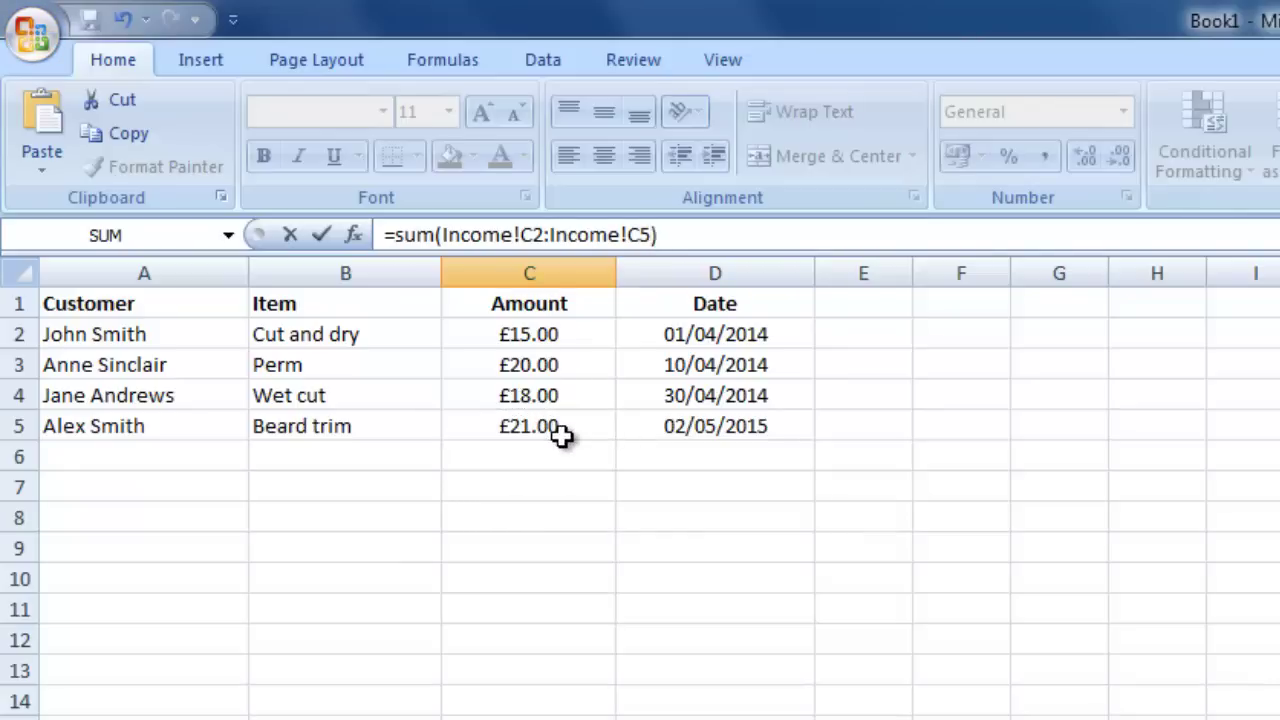
pyautogui.press('Return')
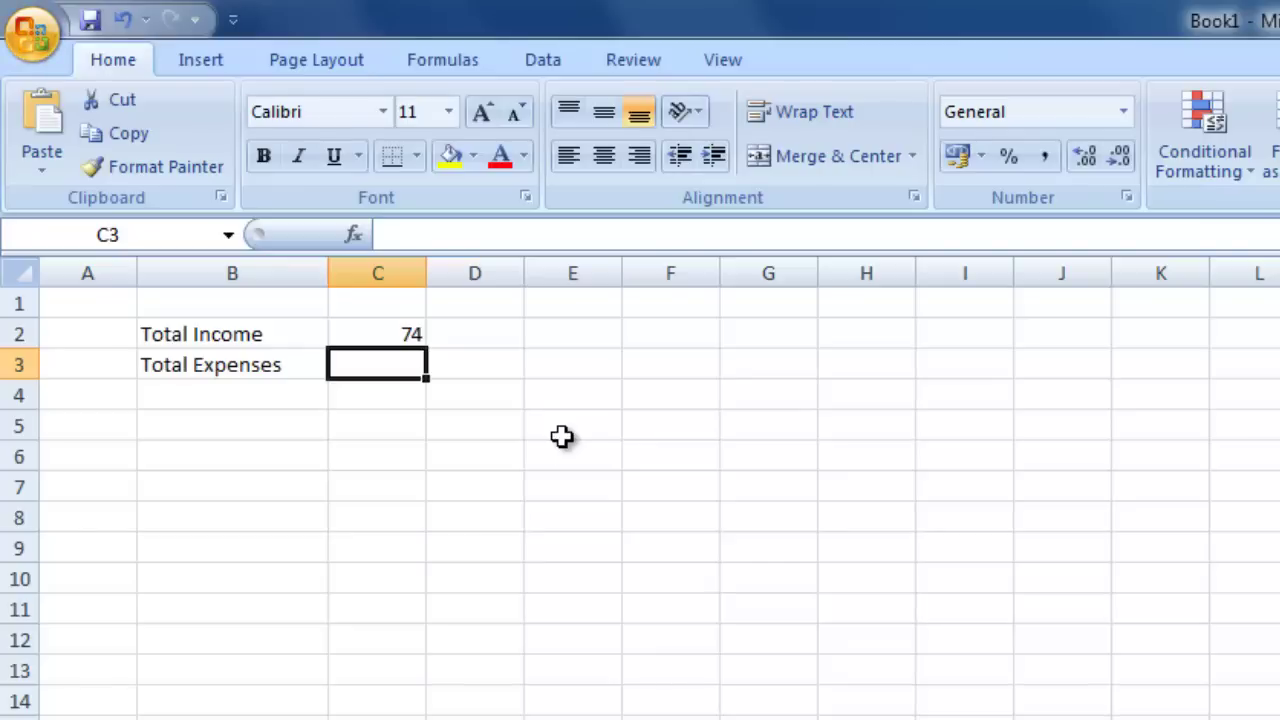
# Inspect the Total Income formula's Income sheet references and the last amount in C5.
pyautogui.click(389, 334)
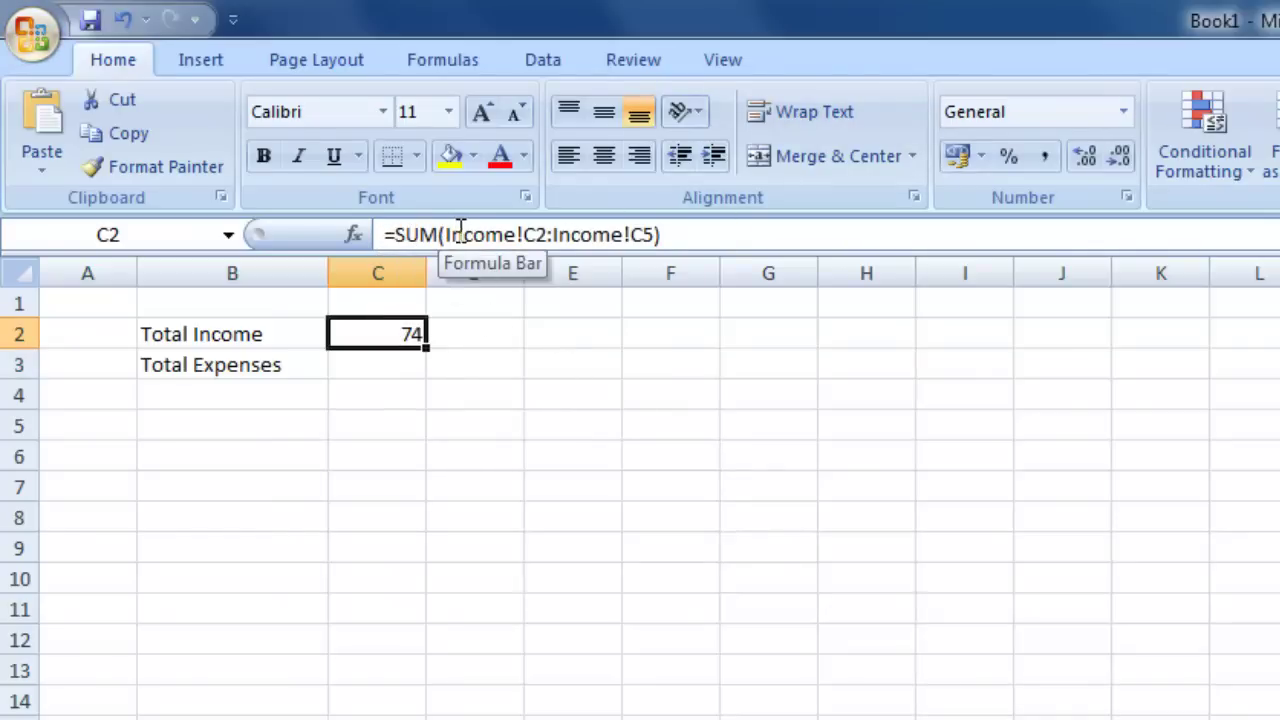
pyautogui.moveTo(515, 234)
pyautogui.mouseDown()
pyautogui.moveTo(447, 234)
pyautogui.moveTo(523, 234)
pyautogui.mouseUp()
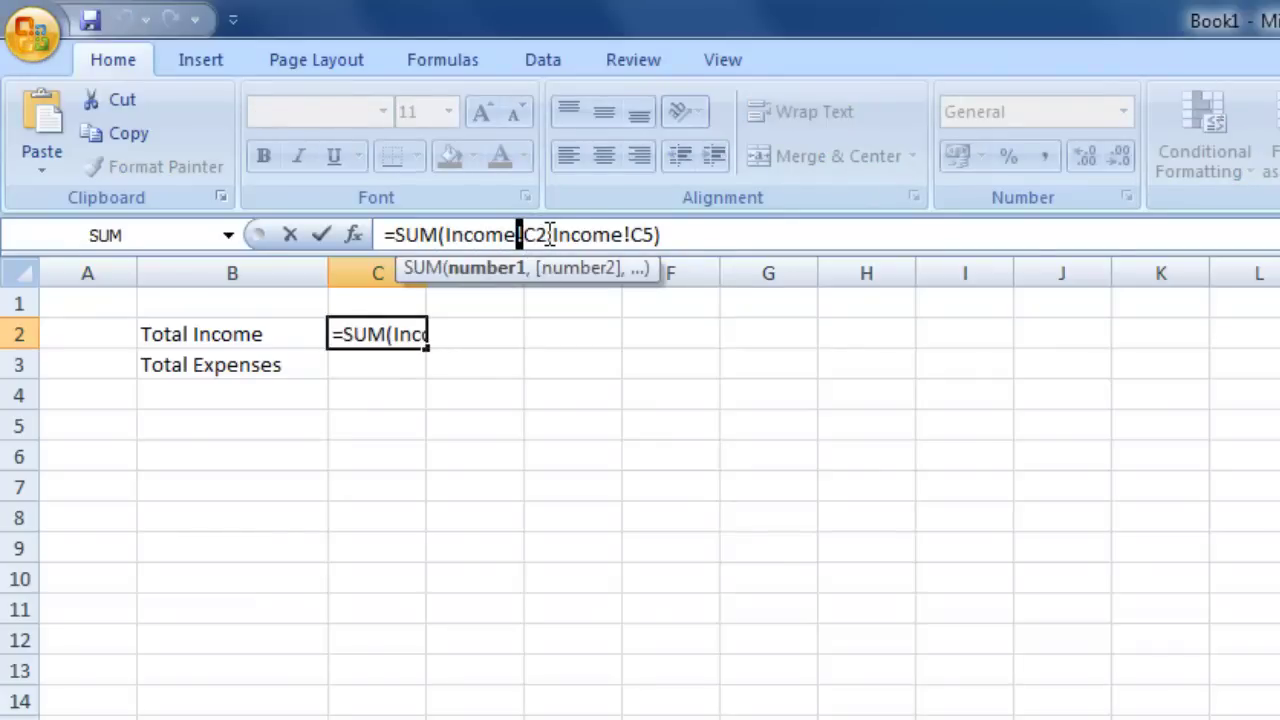
pyautogui.moveTo(546, 234); pyautogui.dragTo(553, 234)
pyautogui.click(560, 234)
pyautogui.doubleClick(575, 234)
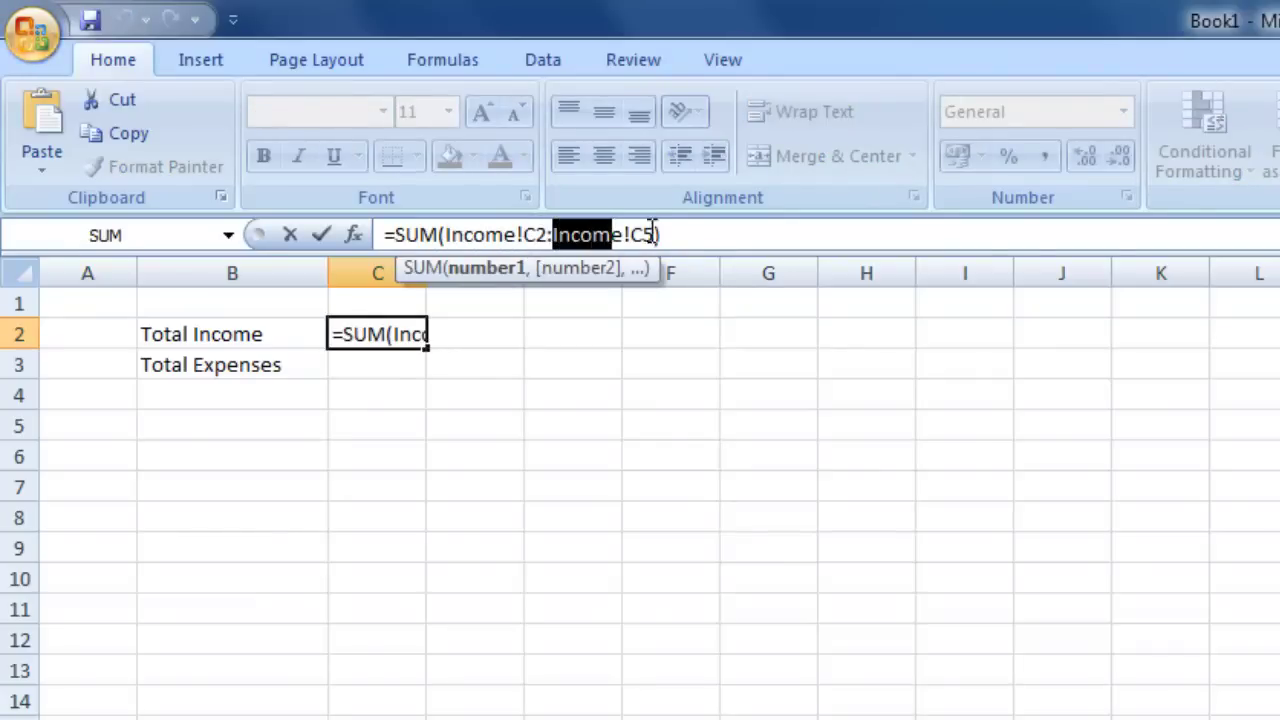
pyautogui.click(652, 234)
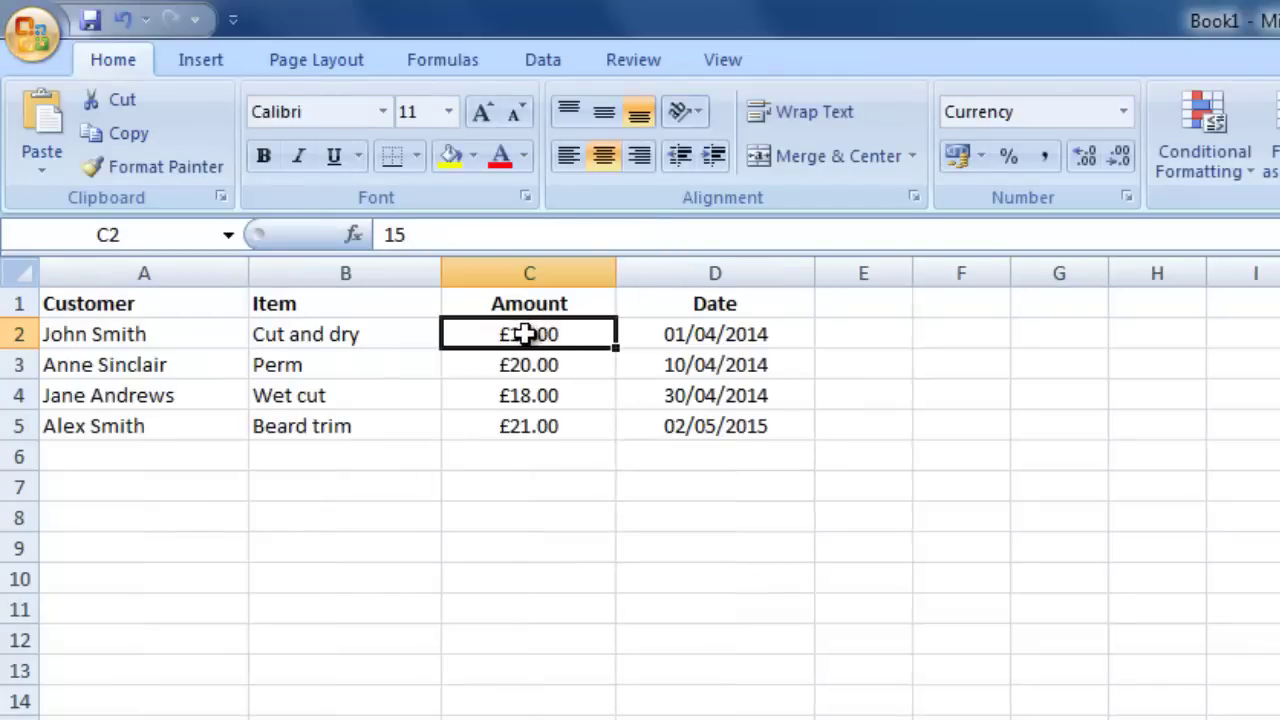
pyautogui.click(525, 426)
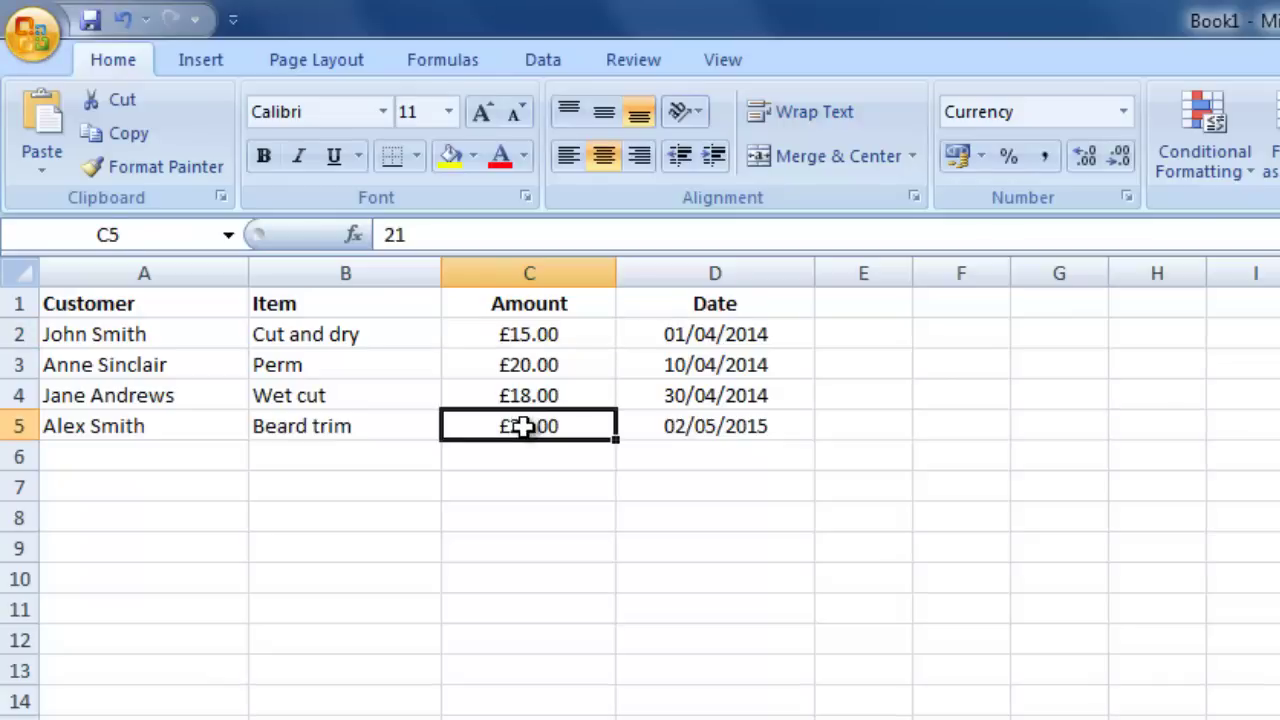
pyautogui.hotkey('ctrl', 'pageup')
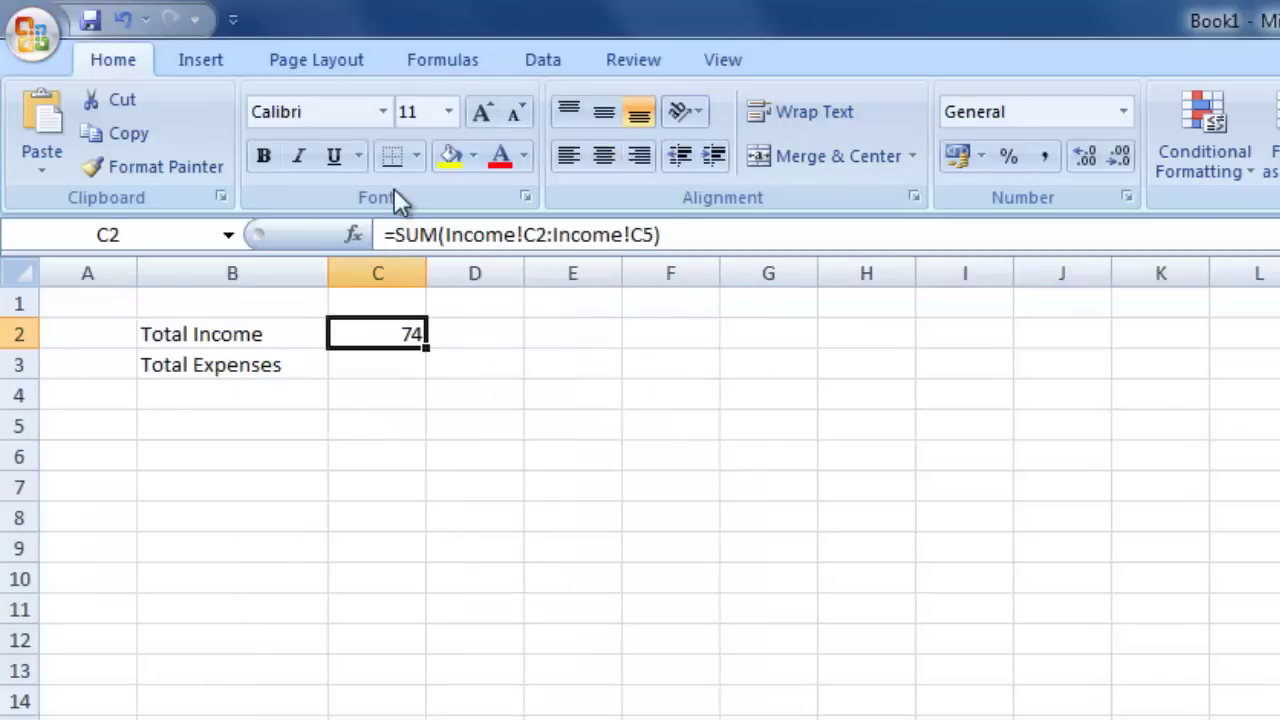
# Extend the Total Income range end from C5 to C1000.
pyautogui.click(645, 234)
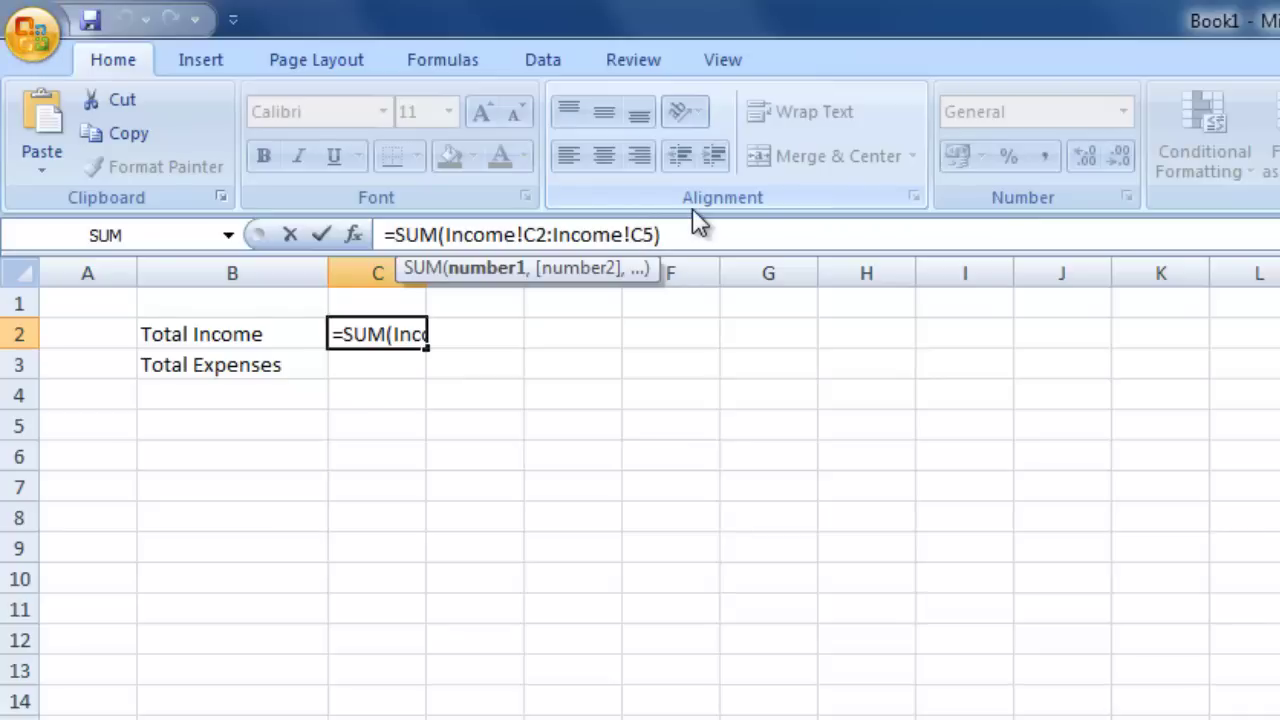
pyautogui.hotkey('shift', 'Right')
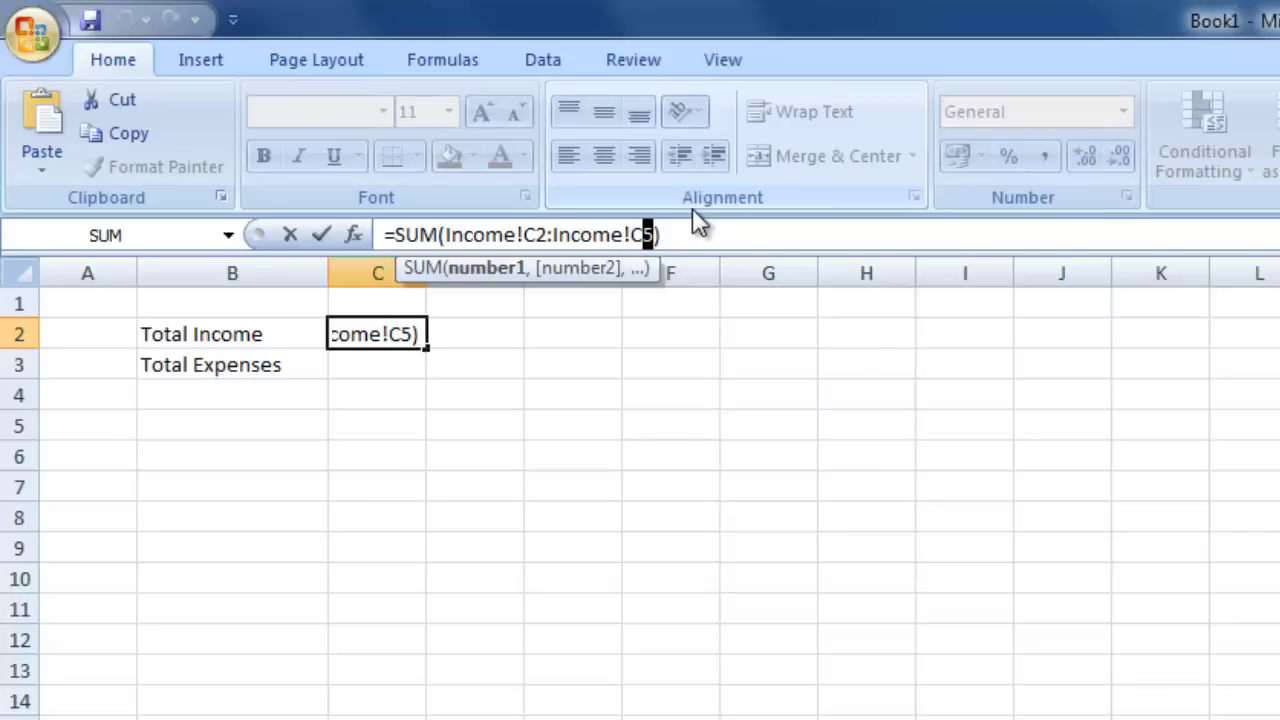
pyautogui.write('1000')
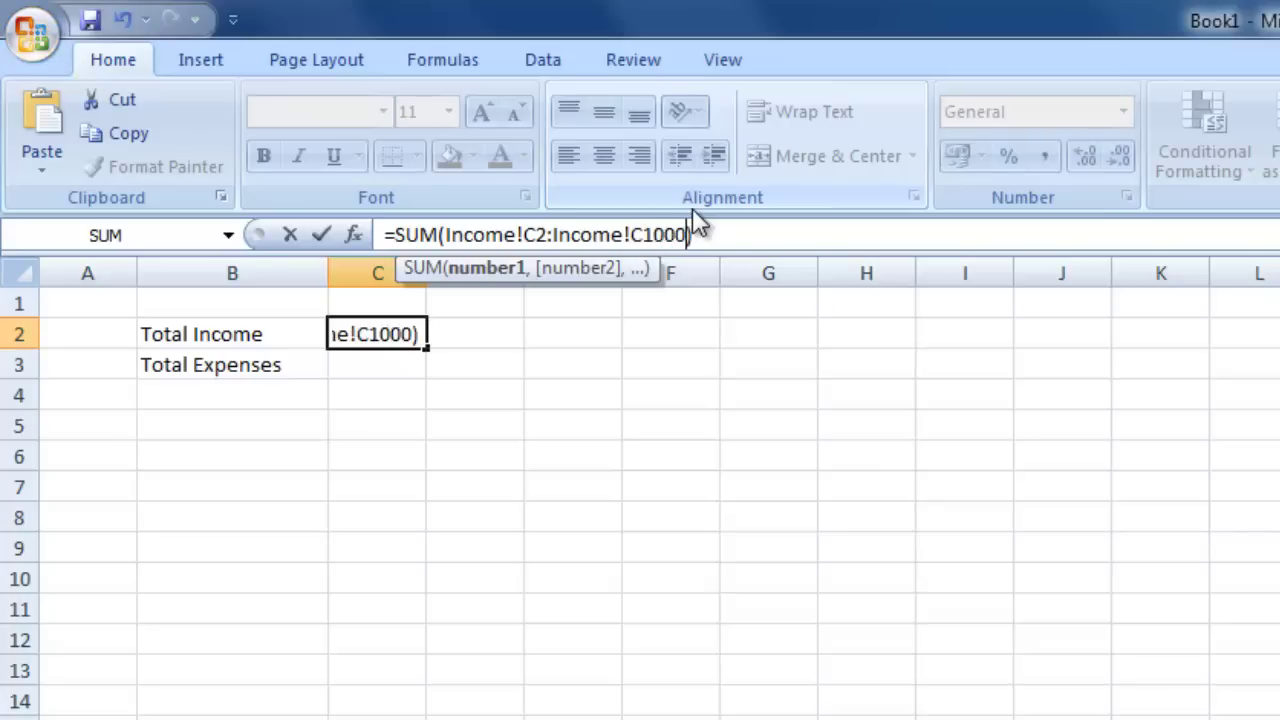
pyautogui.press('Return')
pyautogui.click(366, 331)
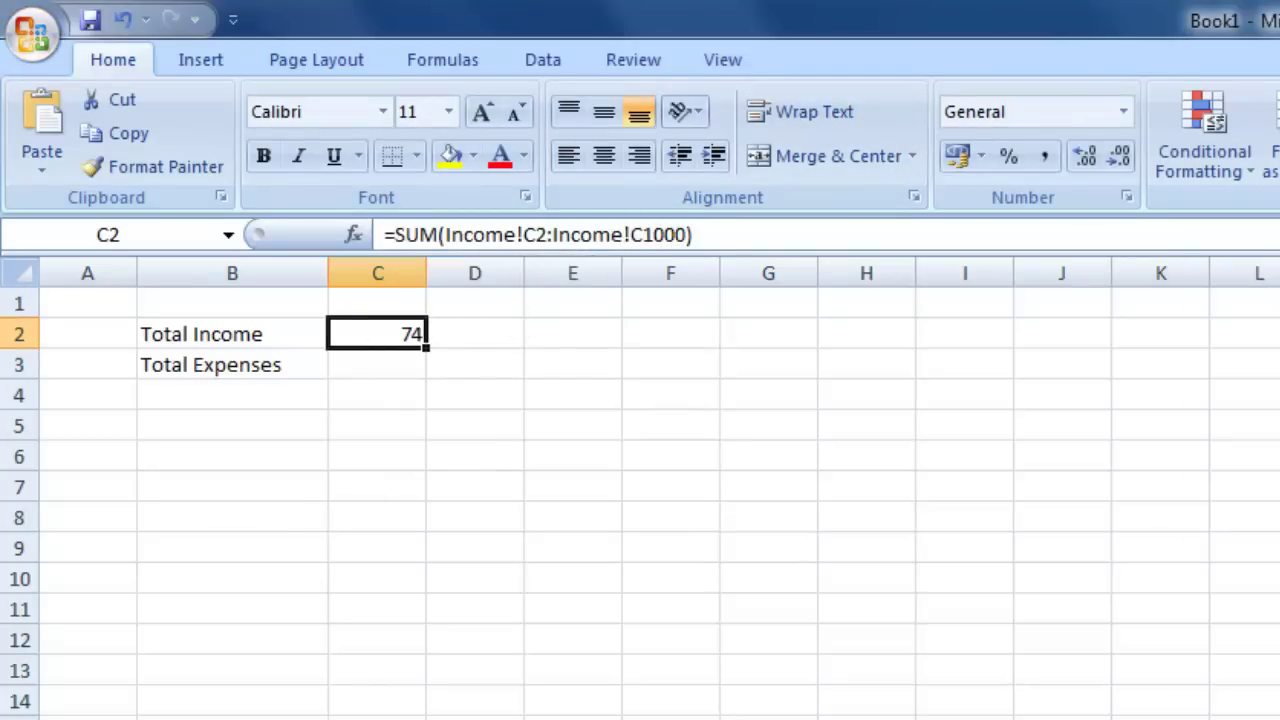
# Add an Income row with the customer's name, Hair cut, 10 and date 04/05/14.
pyautogui.hotkey('ctrl', 'pageup')
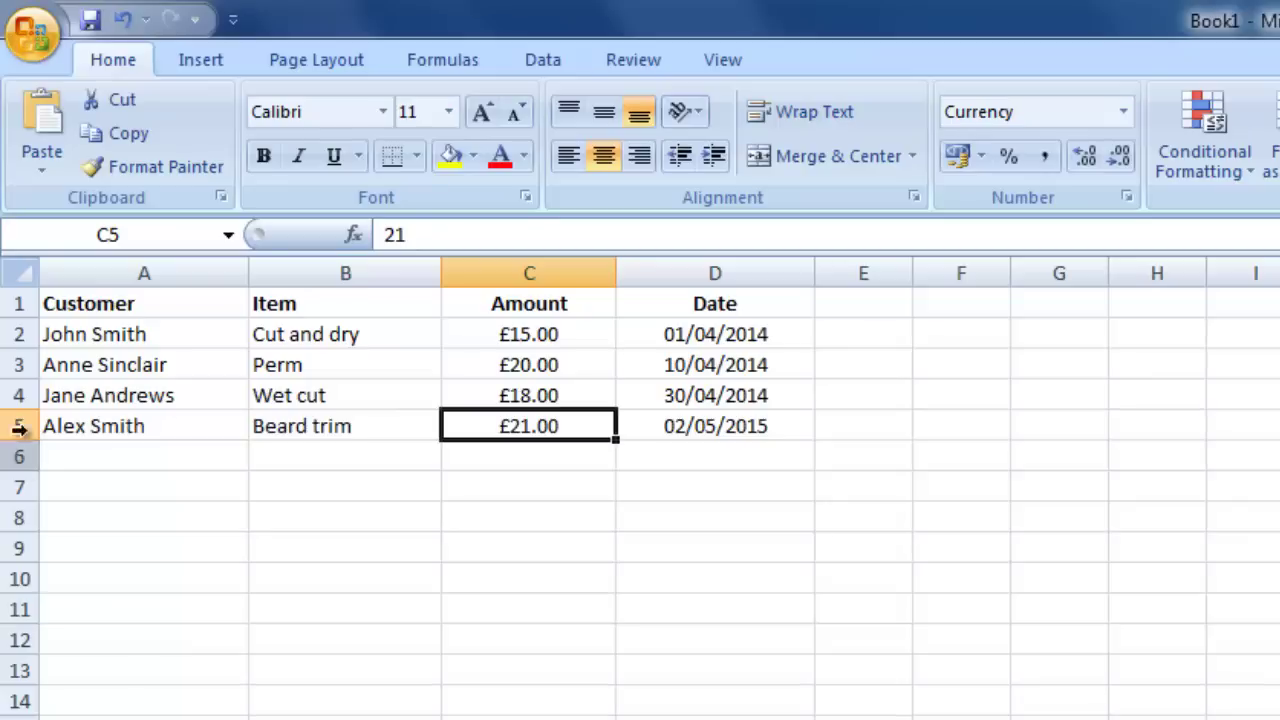
pyautogui.click(105, 463)
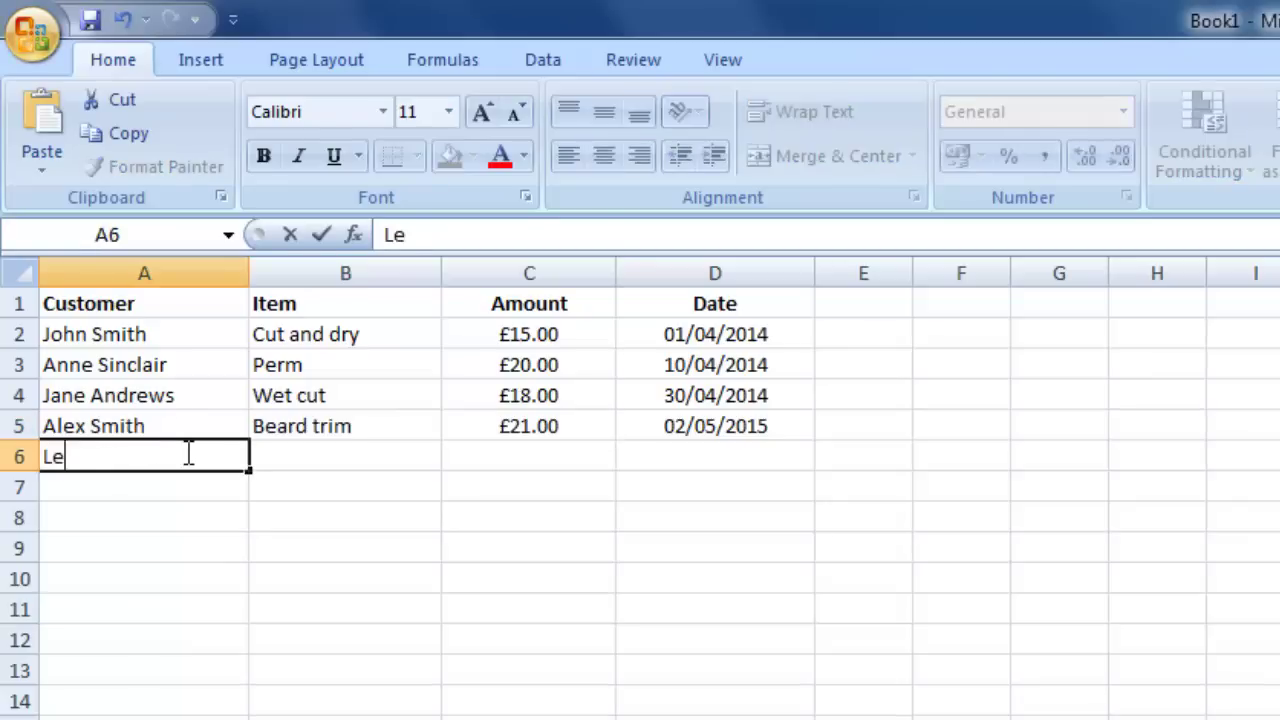
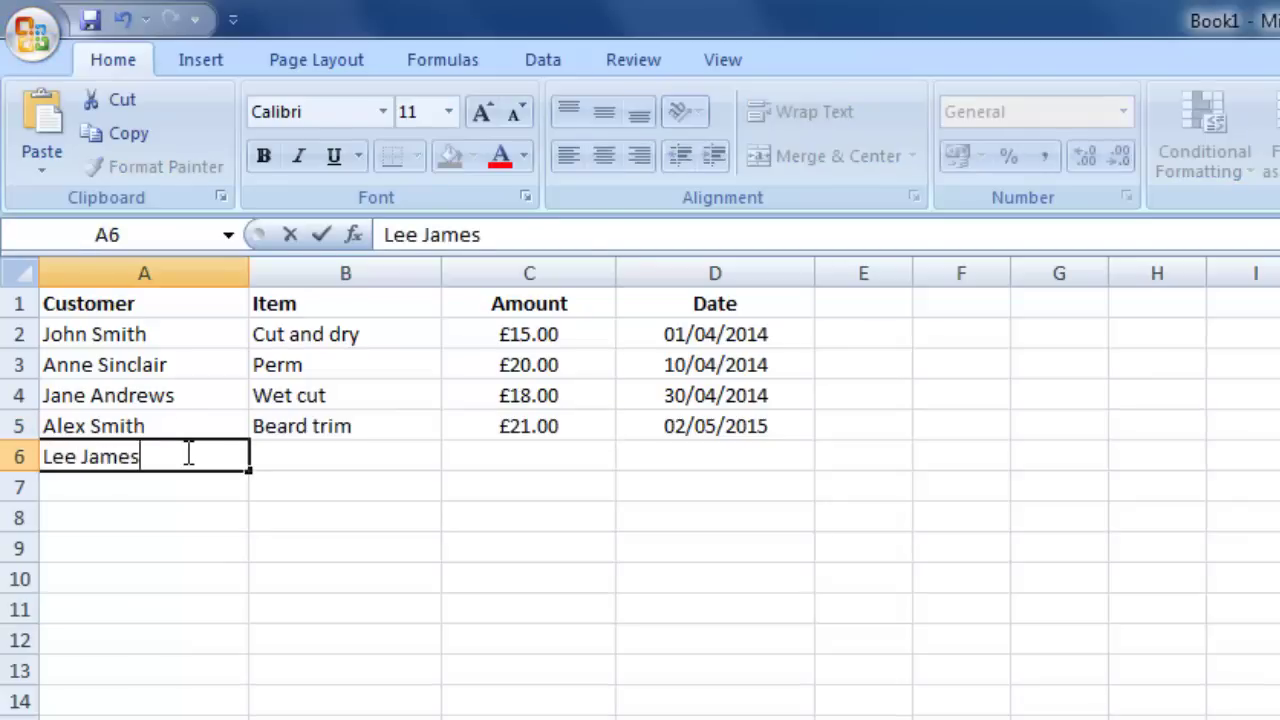
pyautogui.press('Tab')
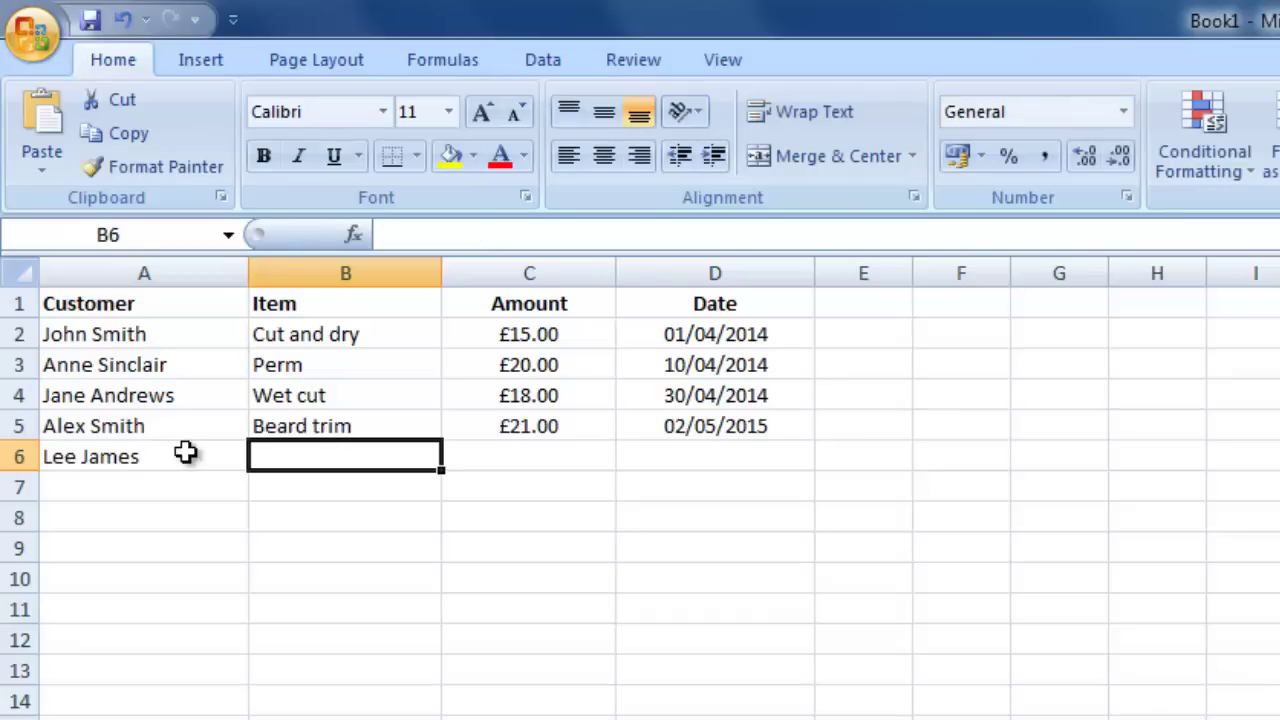
pyautogui.write('Hari')
pyautogui.press('BackSpace')
pyautogui.press('BackSpace')
pyautogui.write('ir')
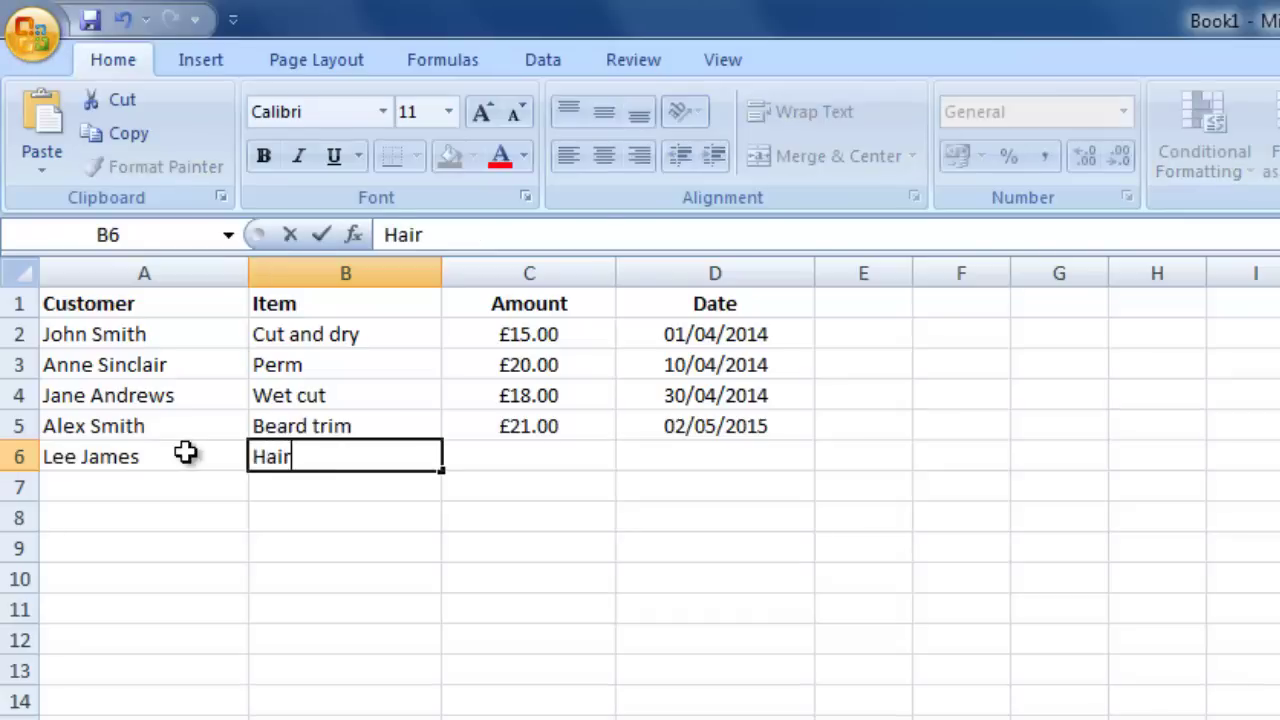
pyautogui.write(' cut')
pyautogui.press('Tab')
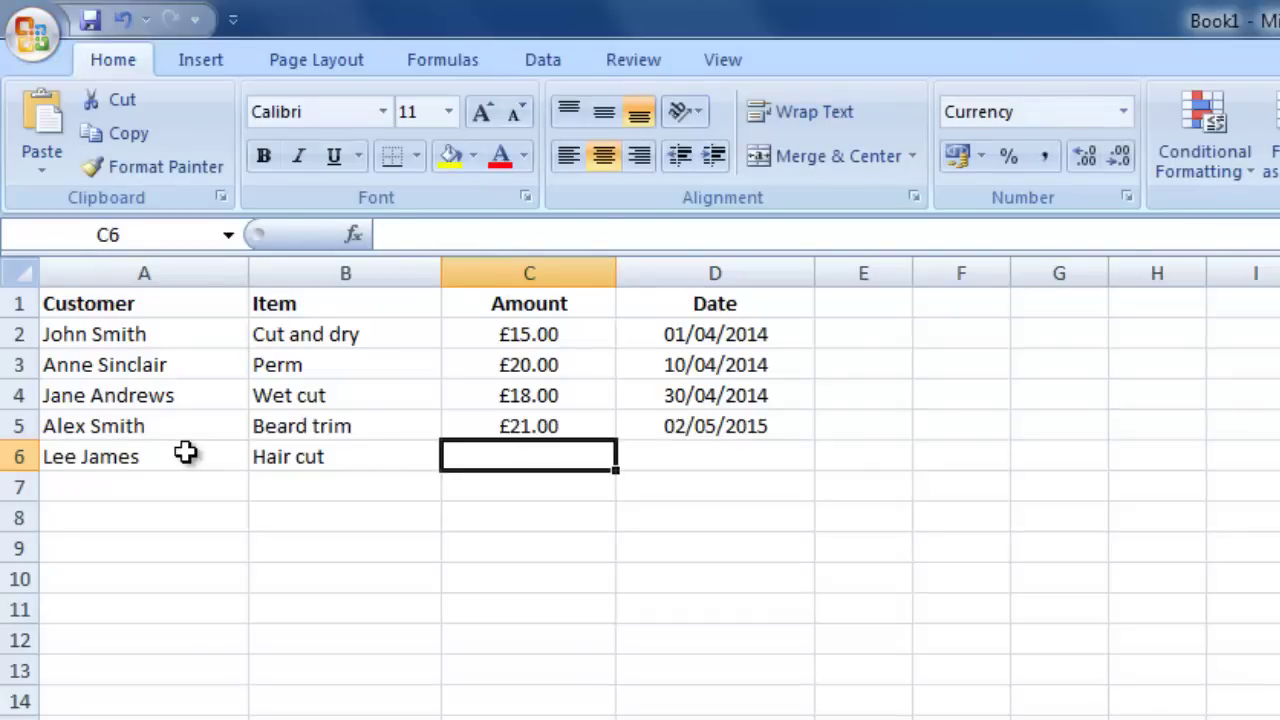
pyautogui.write('10')
pyautogui.press('Tab')
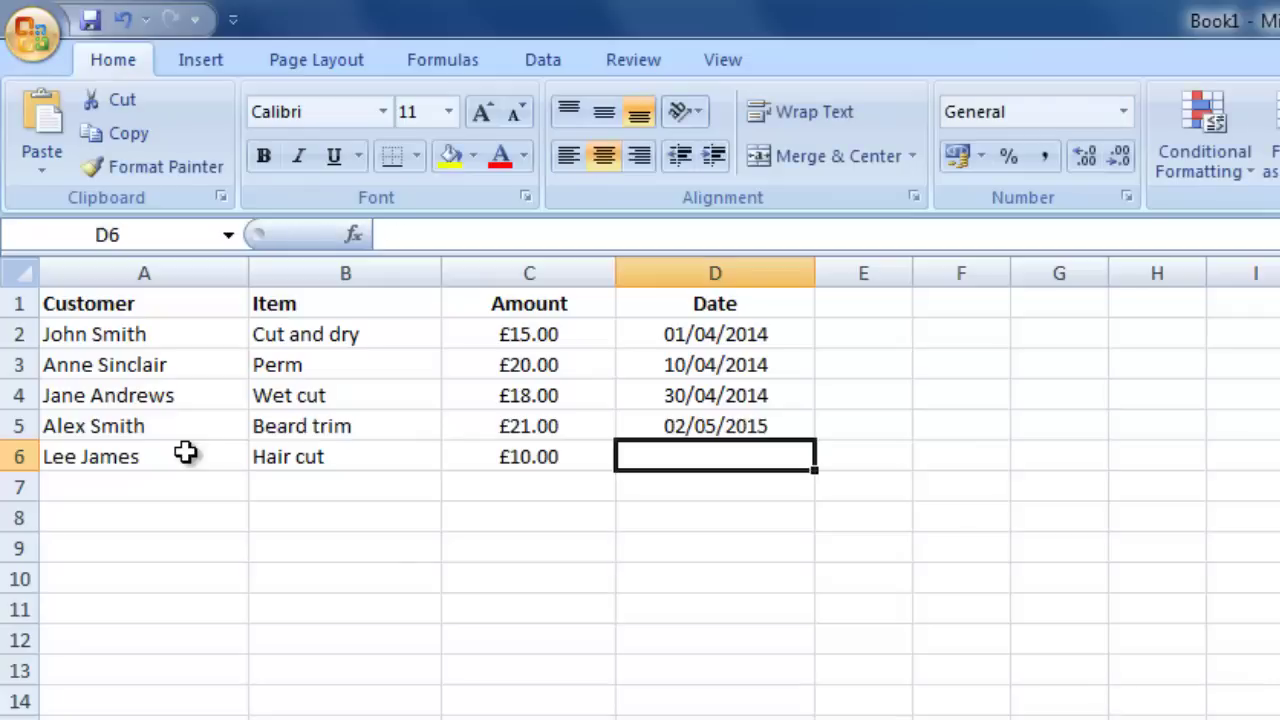
pyautogui.write('0')
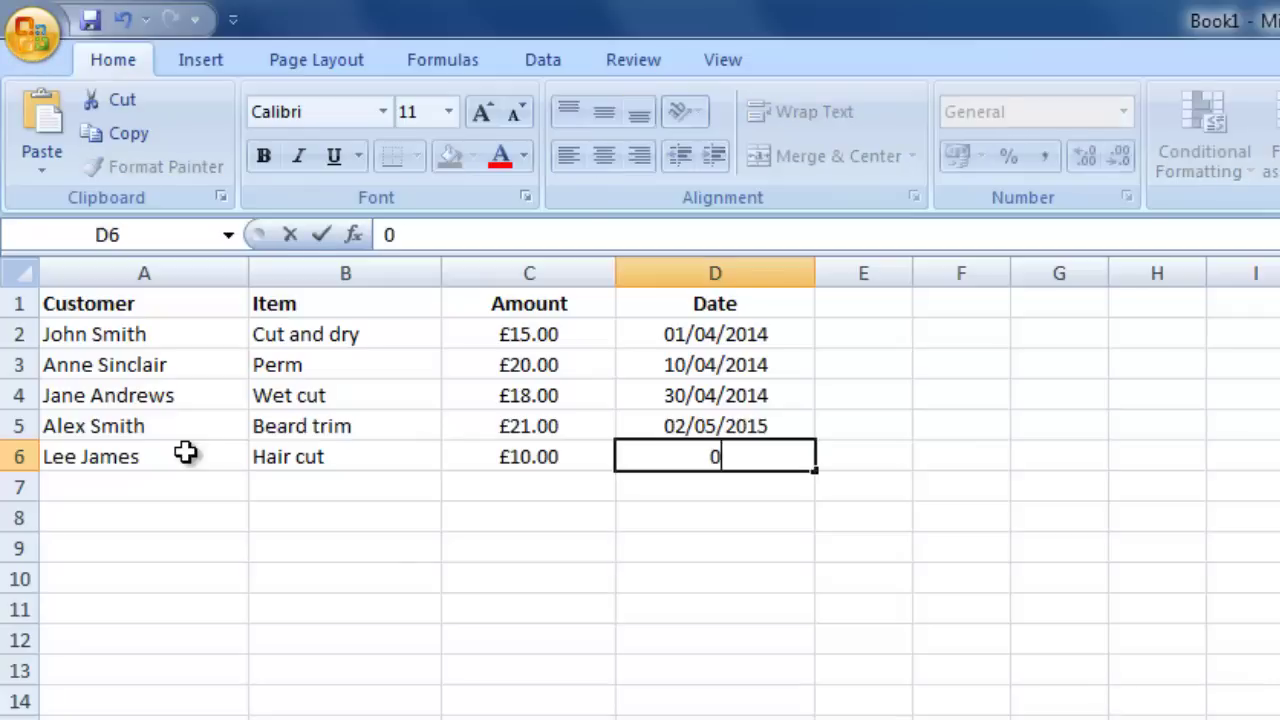
pyautogui.write('4/05/14')
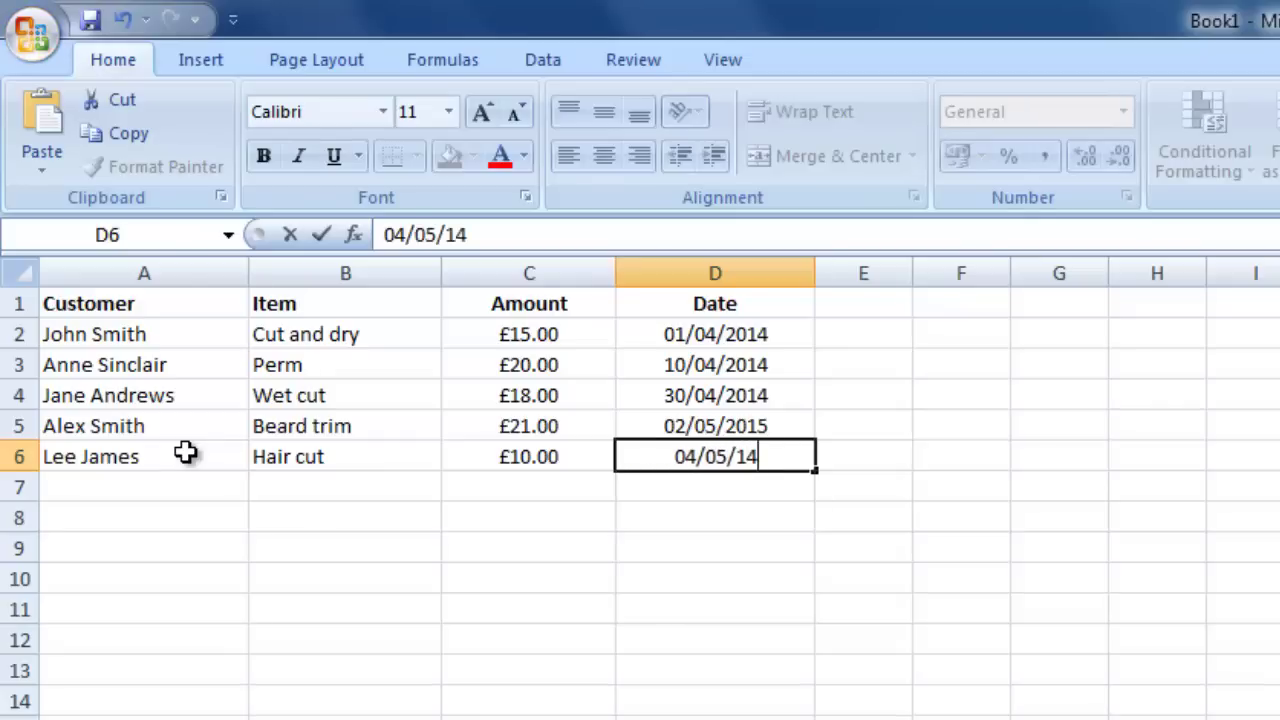
pyautogui.press('Return')
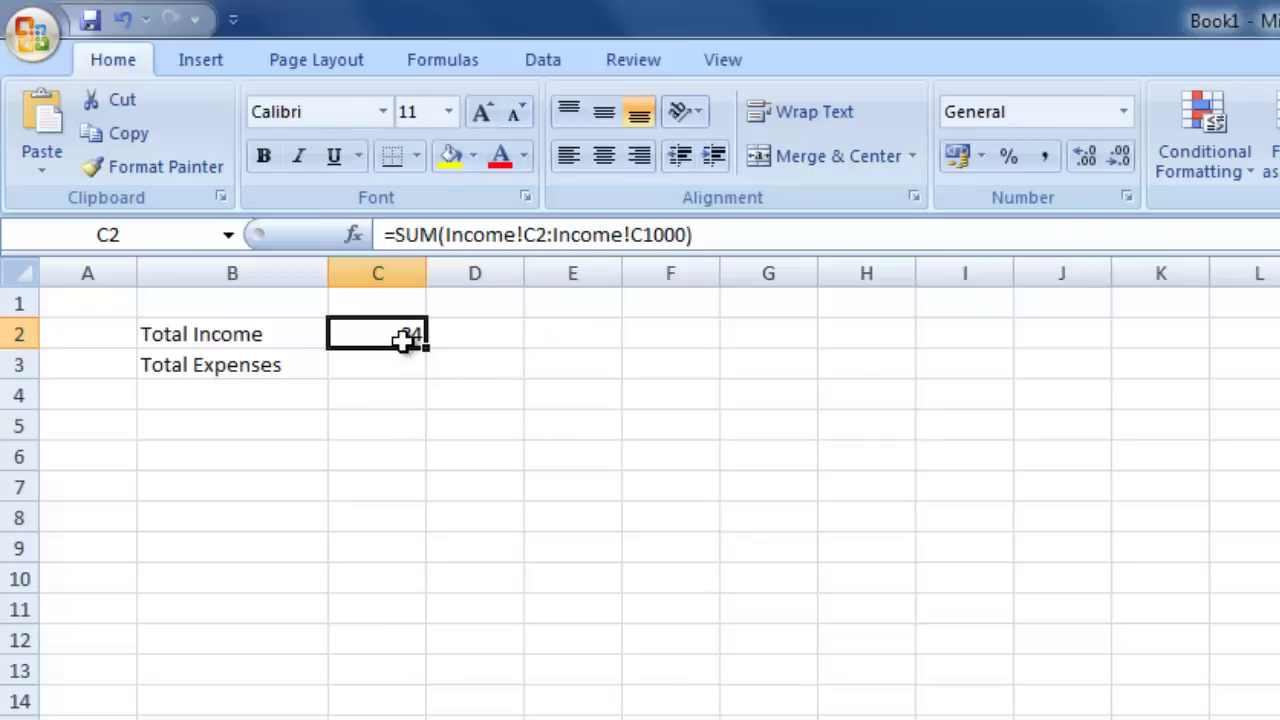
# Apply Currency format to column C so Total Income reads £84.00.
pyautogui.click(367, 262)
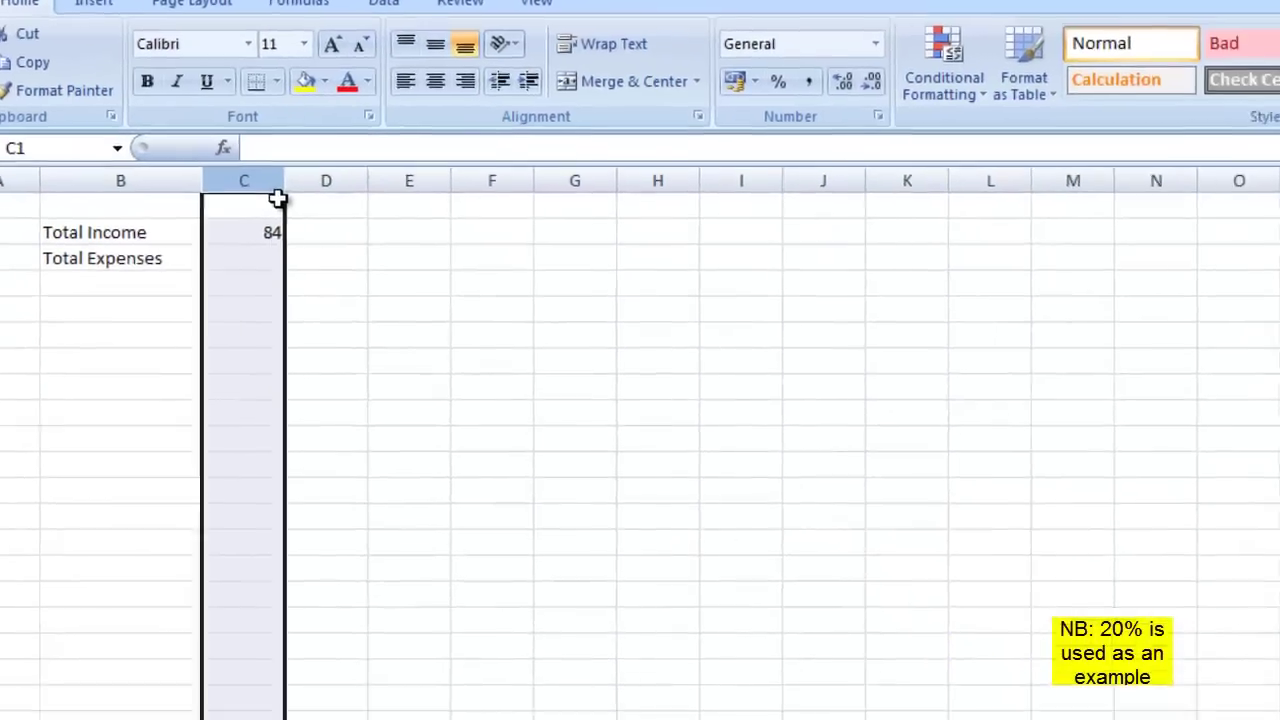
pyautogui.hotkey('ctrl', '1')
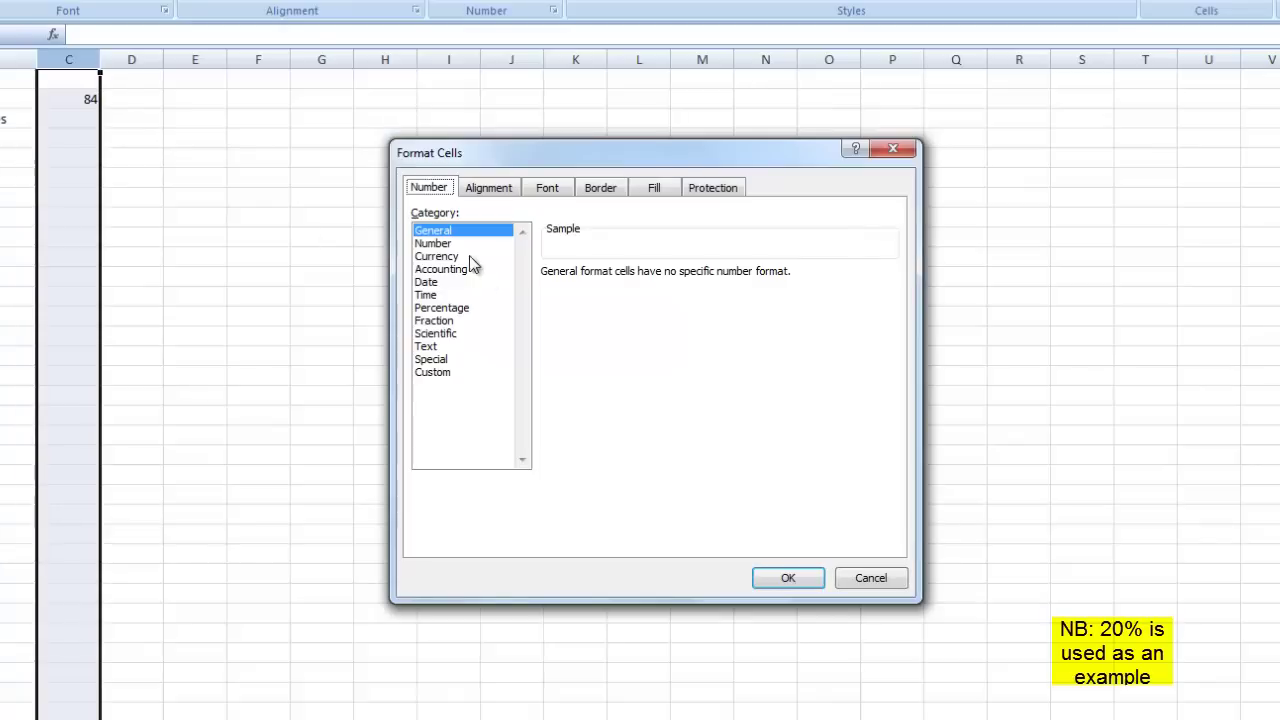
pyautogui.click(440, 256)
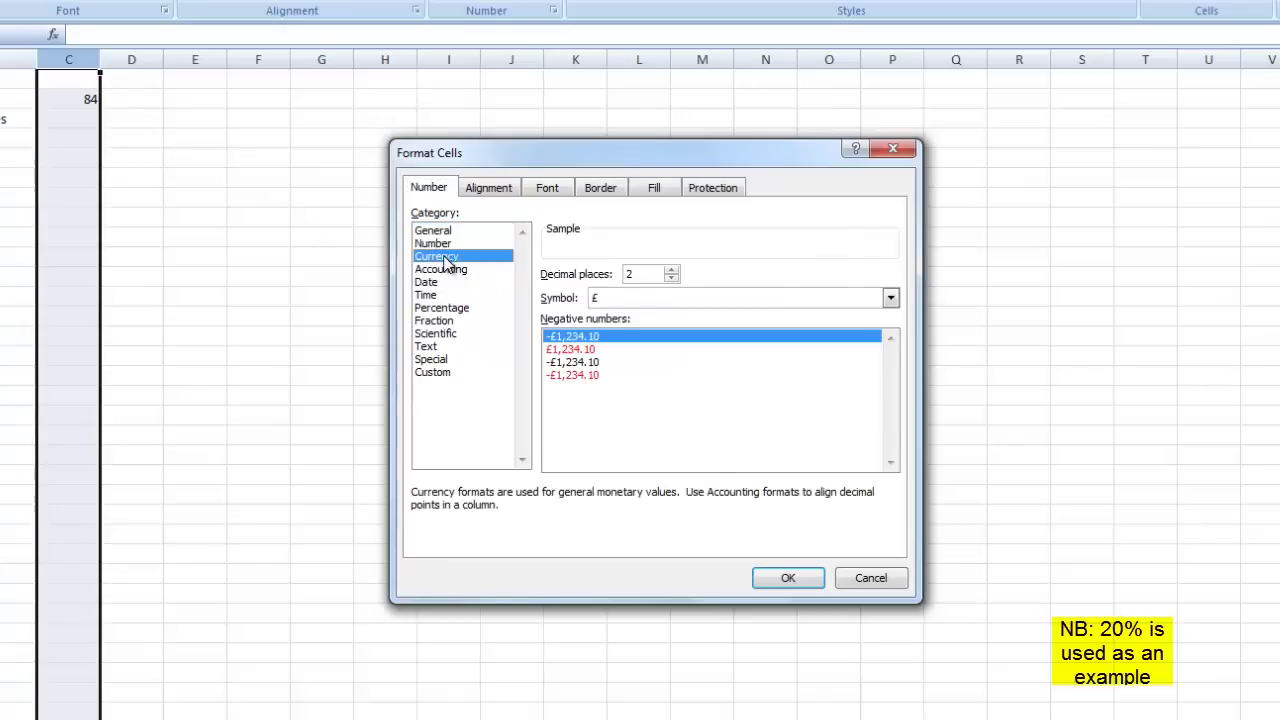
pyautogui.click(790, 579)
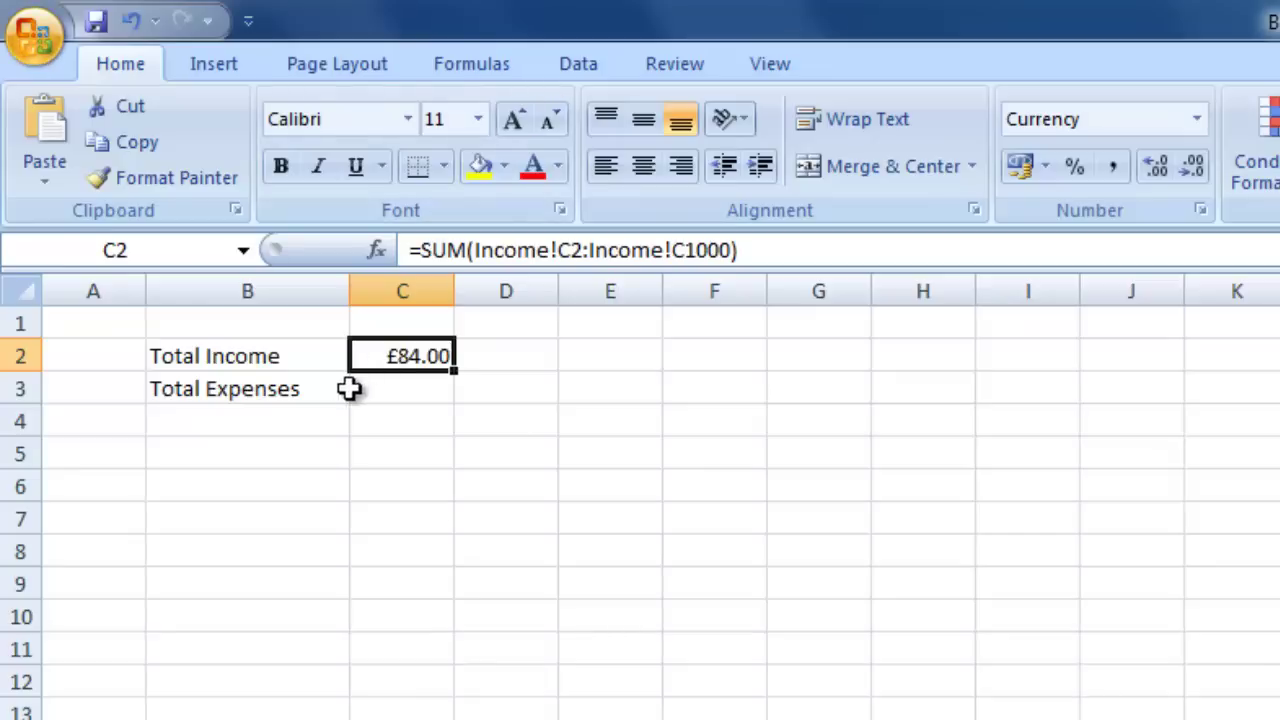
# Enter =SUM(Expenses!C2:C1000) in C3 so Total Expenses shows £33.00.
pyautogui.click(411, 388)
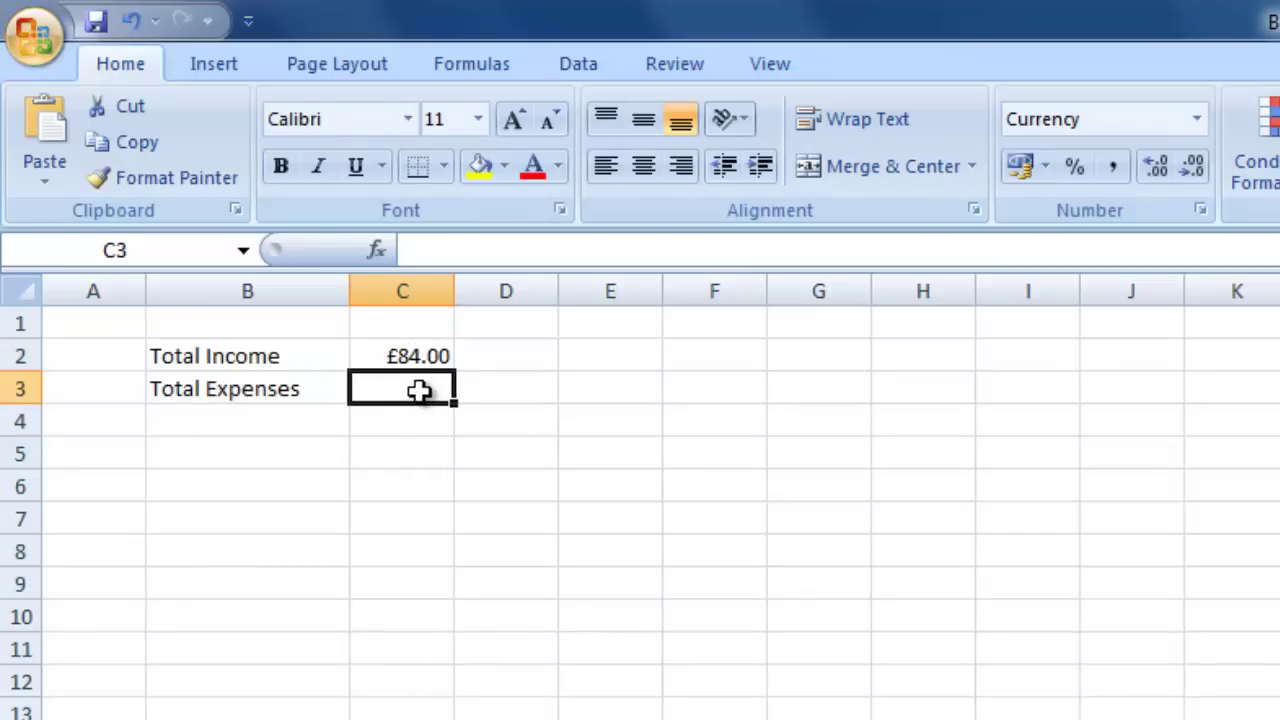
pyautogui.write('=')
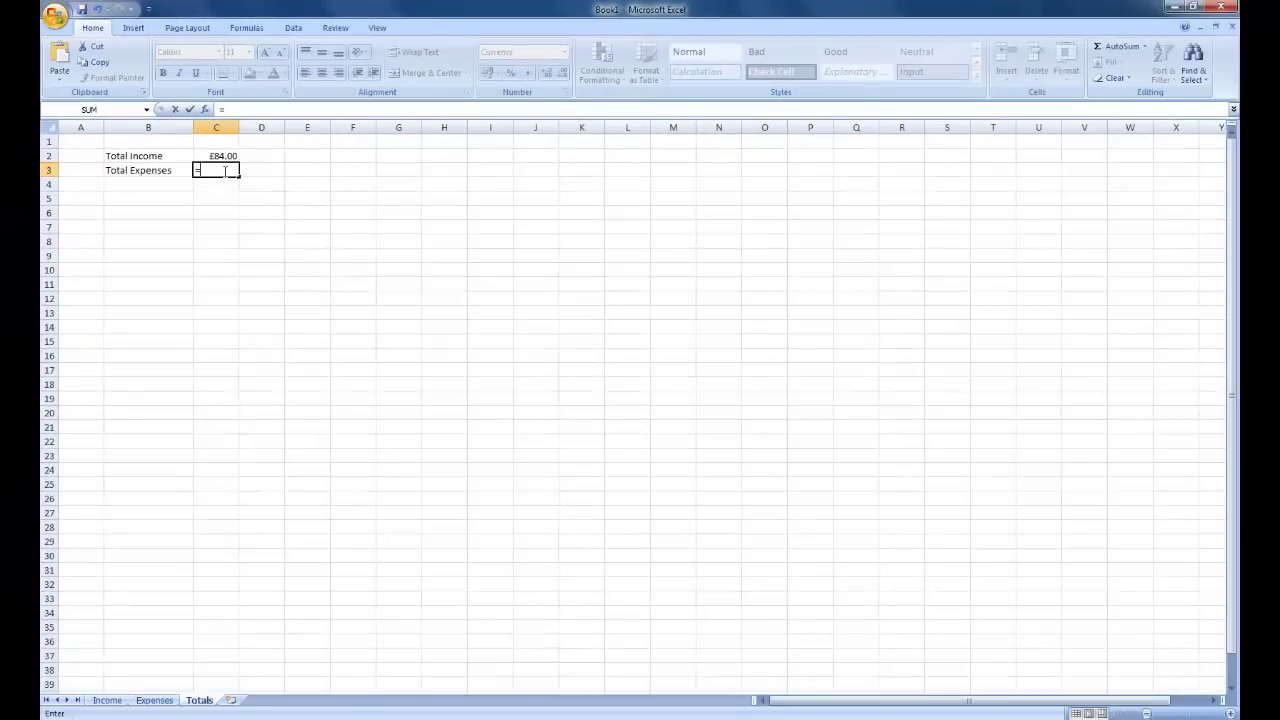
pyautogui.write('sum')
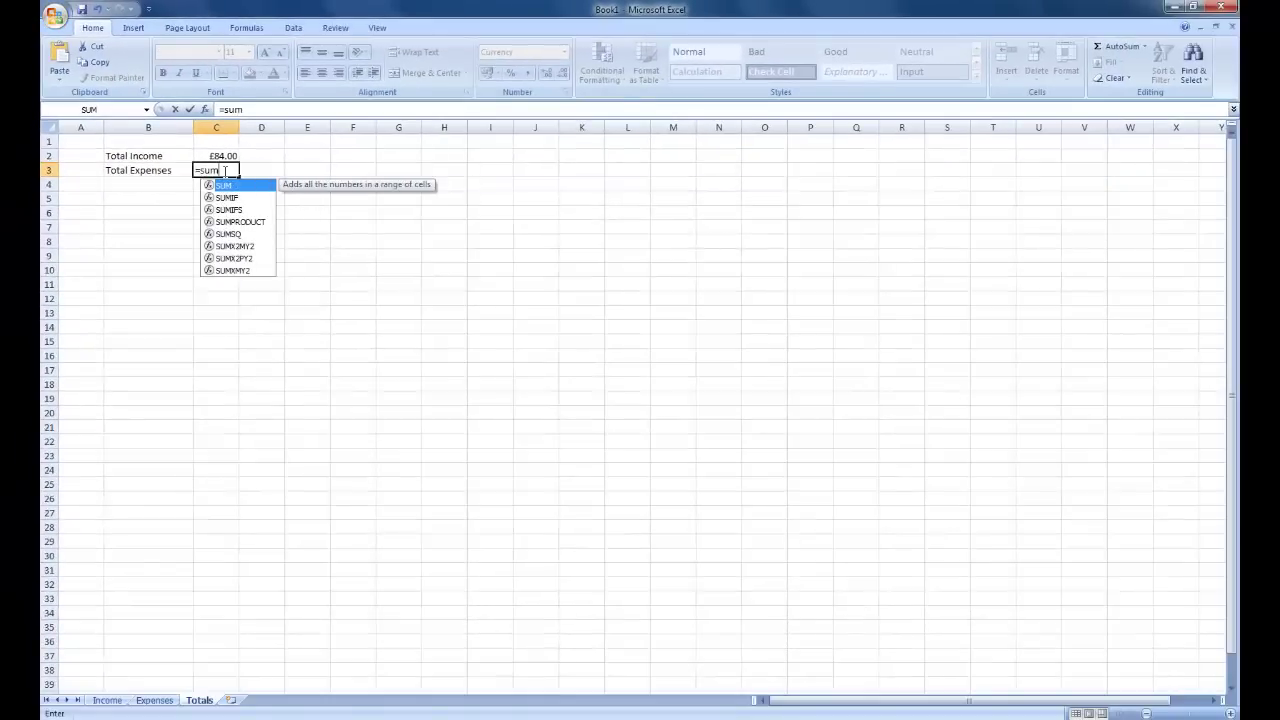
pyautogui.write('(')
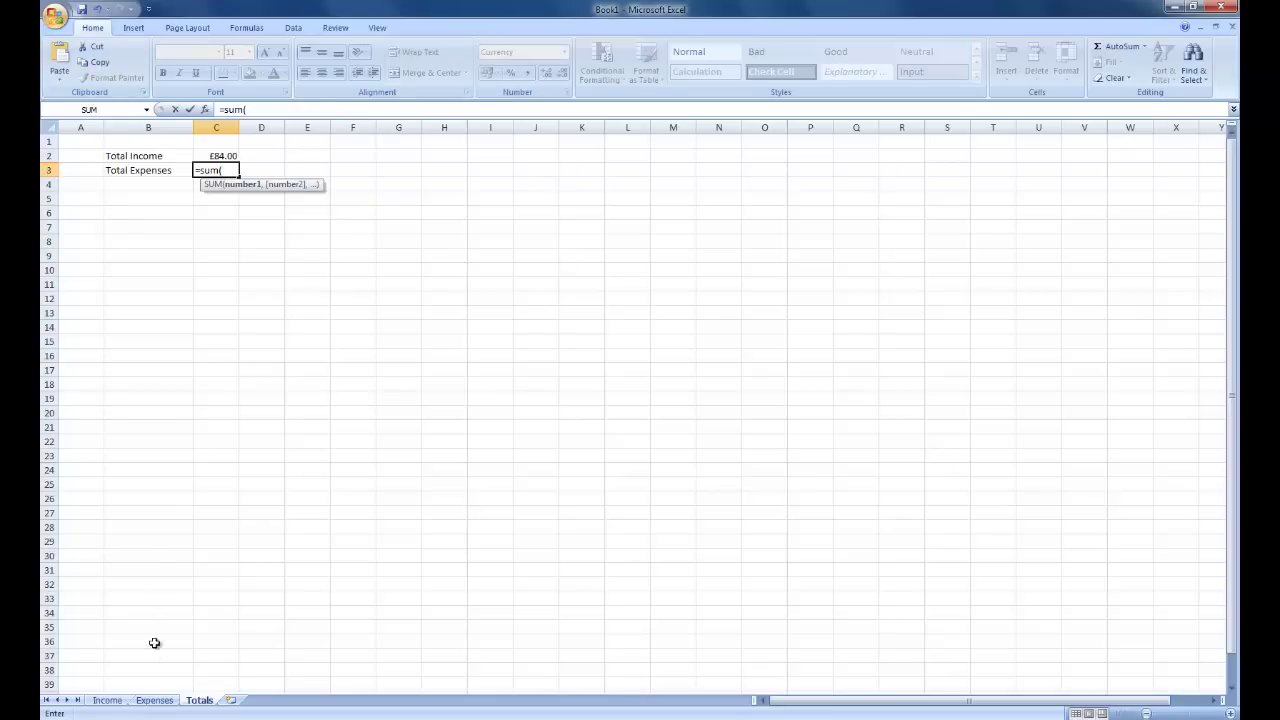
pyautogui.click(155, 701)
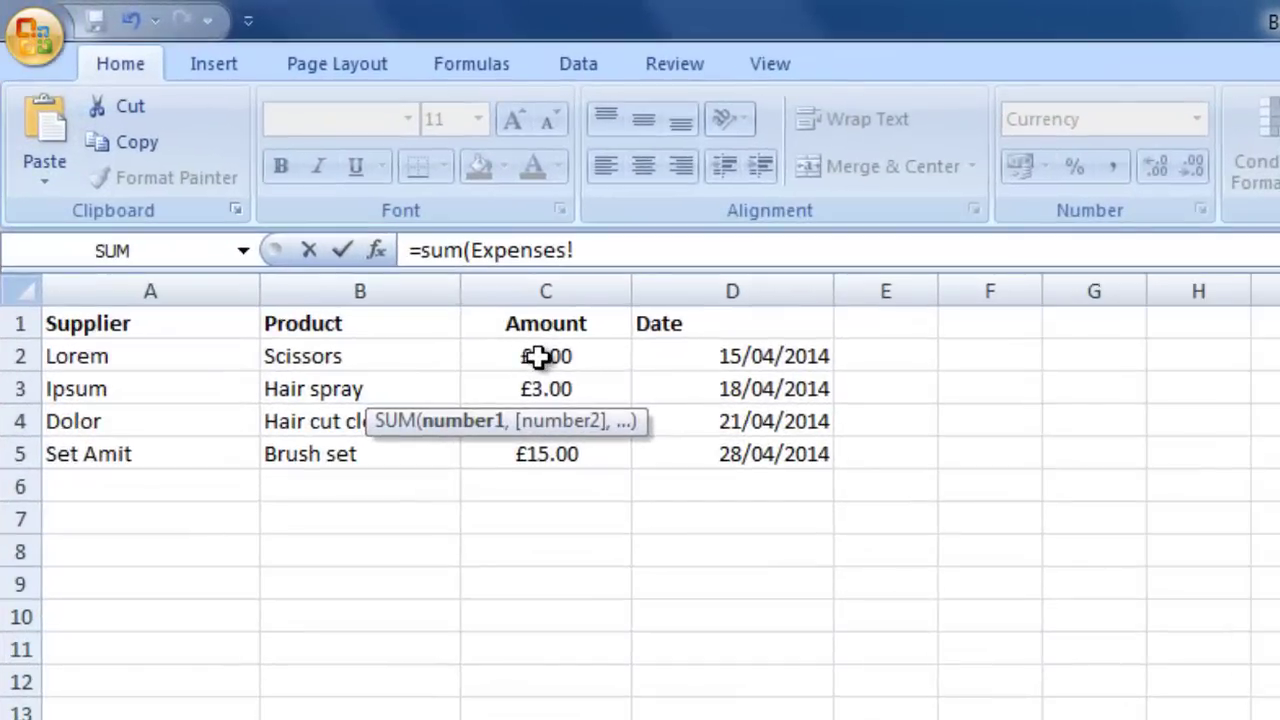
pyautogui.click(537, 357)
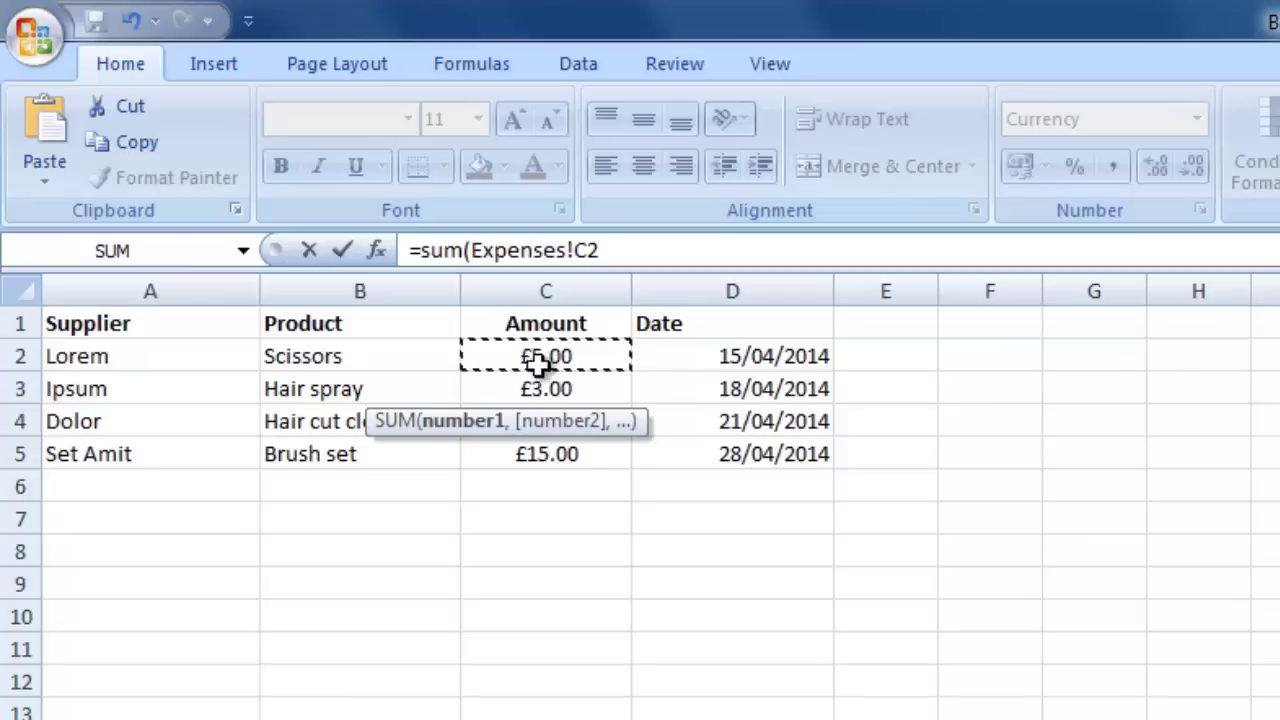
pyautogui.moveTo(568, 462)
pyautogui.mouseDown()
pyautogui.moveTo(557, 457)
pyautogui.moveTo(570, 457)
pyautogui.mouseUp()
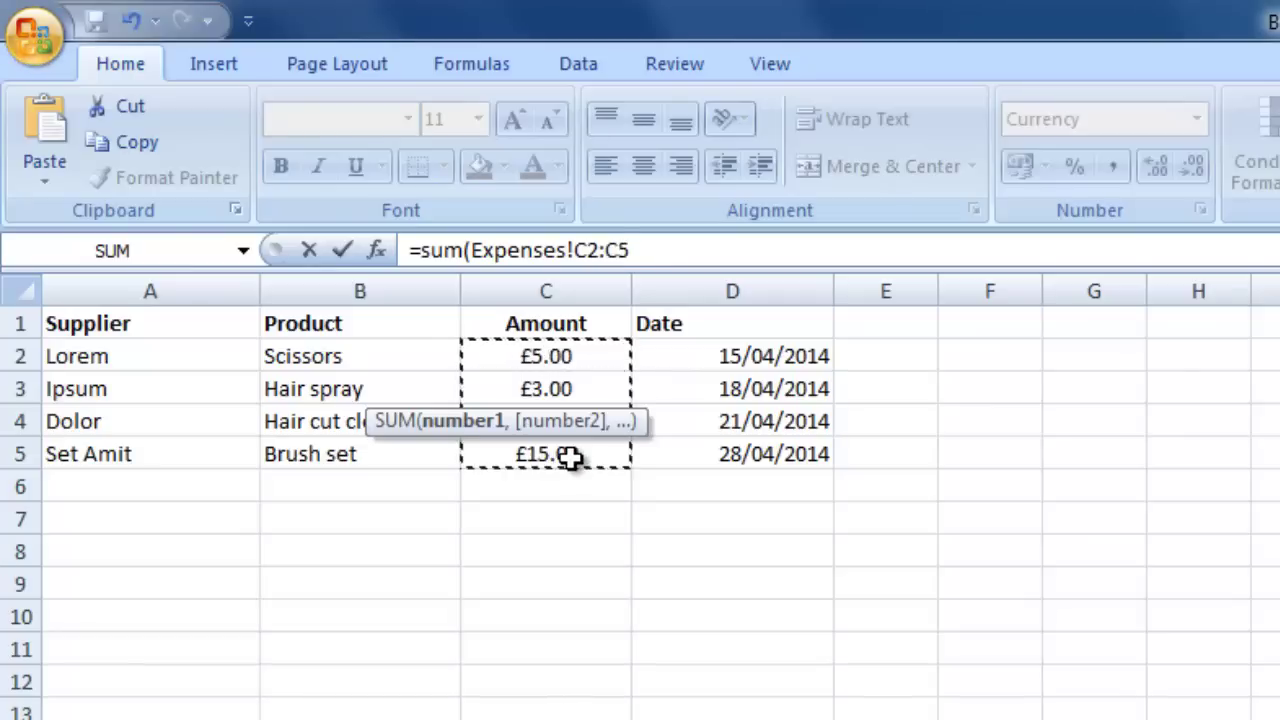
pyautogui.click(648, 249)
pyautogui.press('BackSpace')
pyautogui.press('BackSpace')
pyautogui.write('C1000')
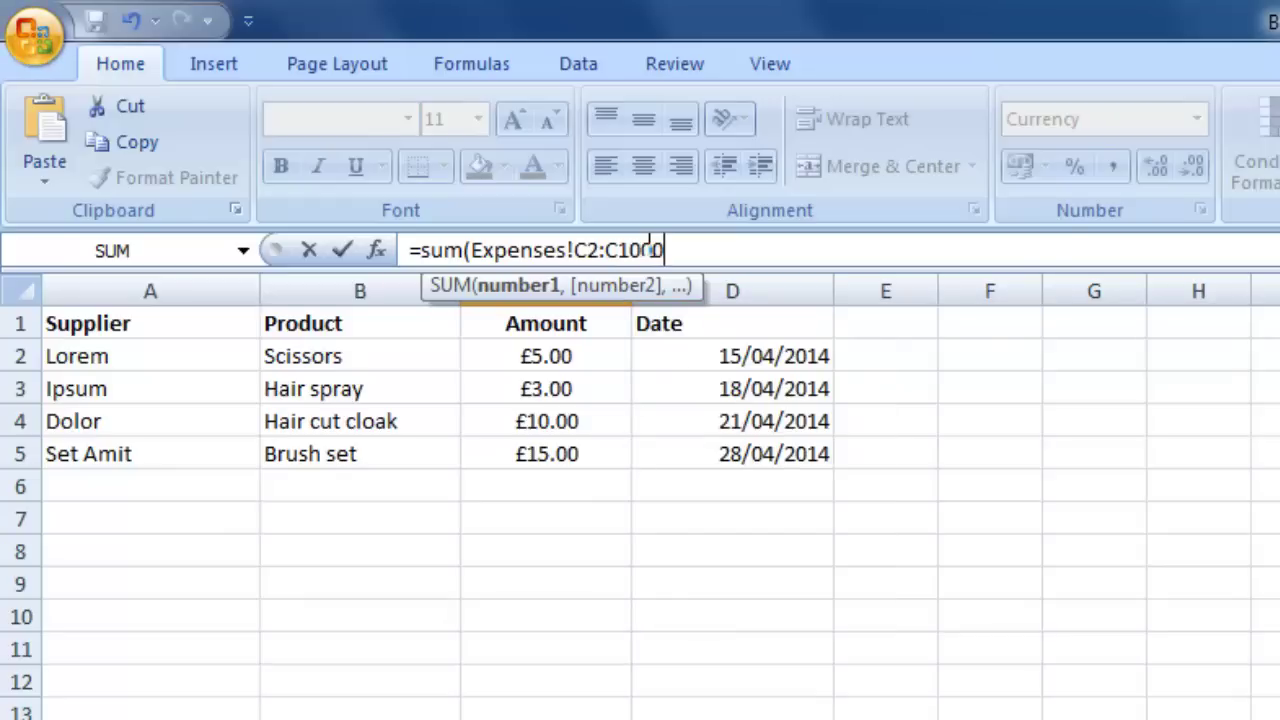
pyautogui.write(')')
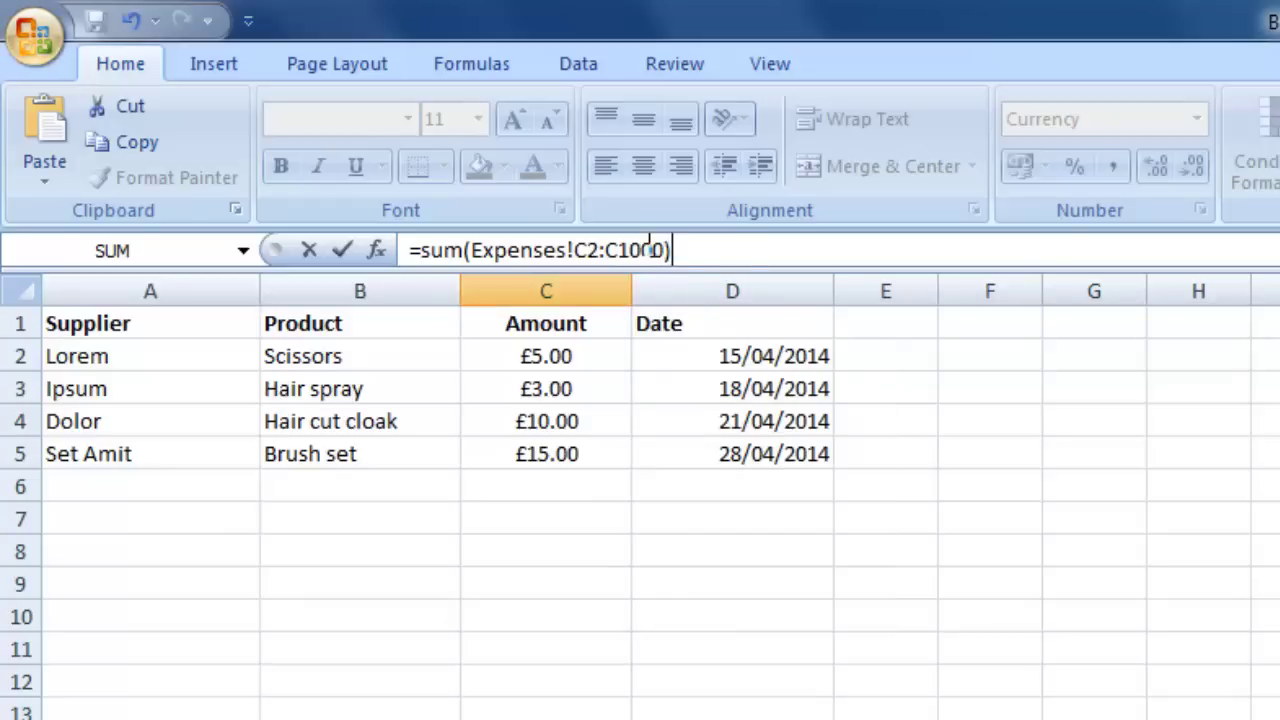
pyautogui.press('Return')
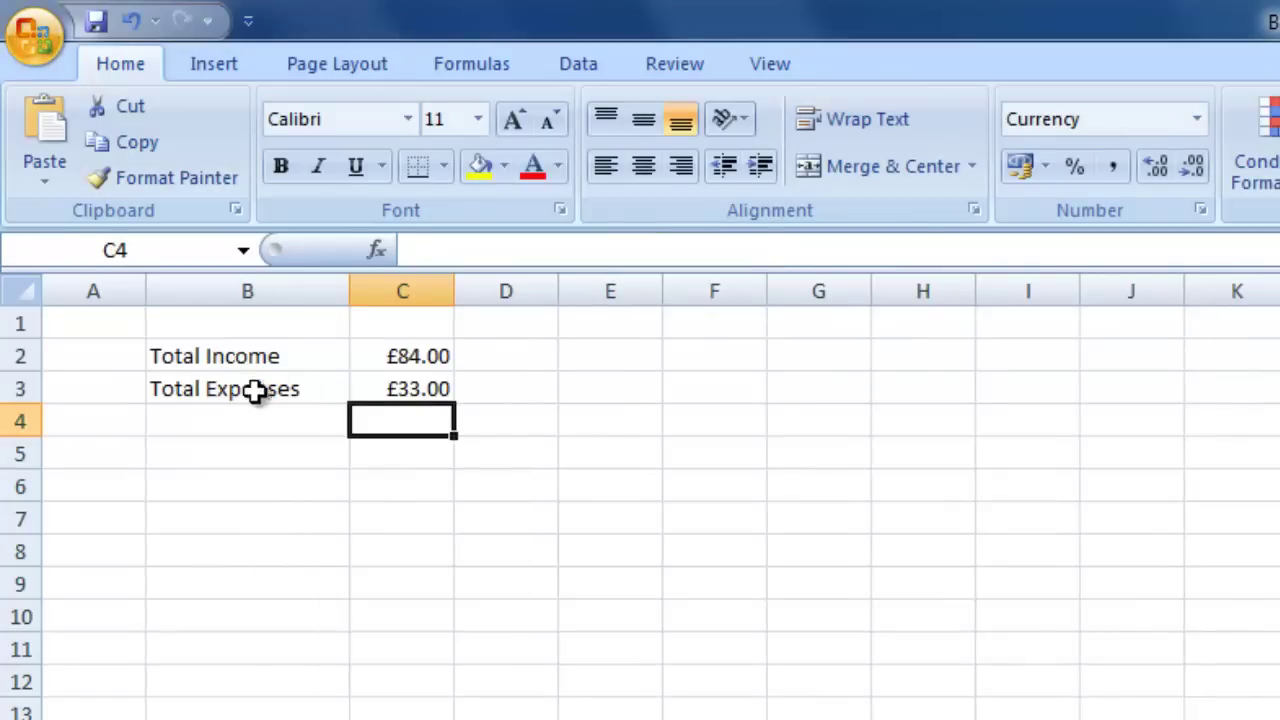
pyautogui.click(432, 392)
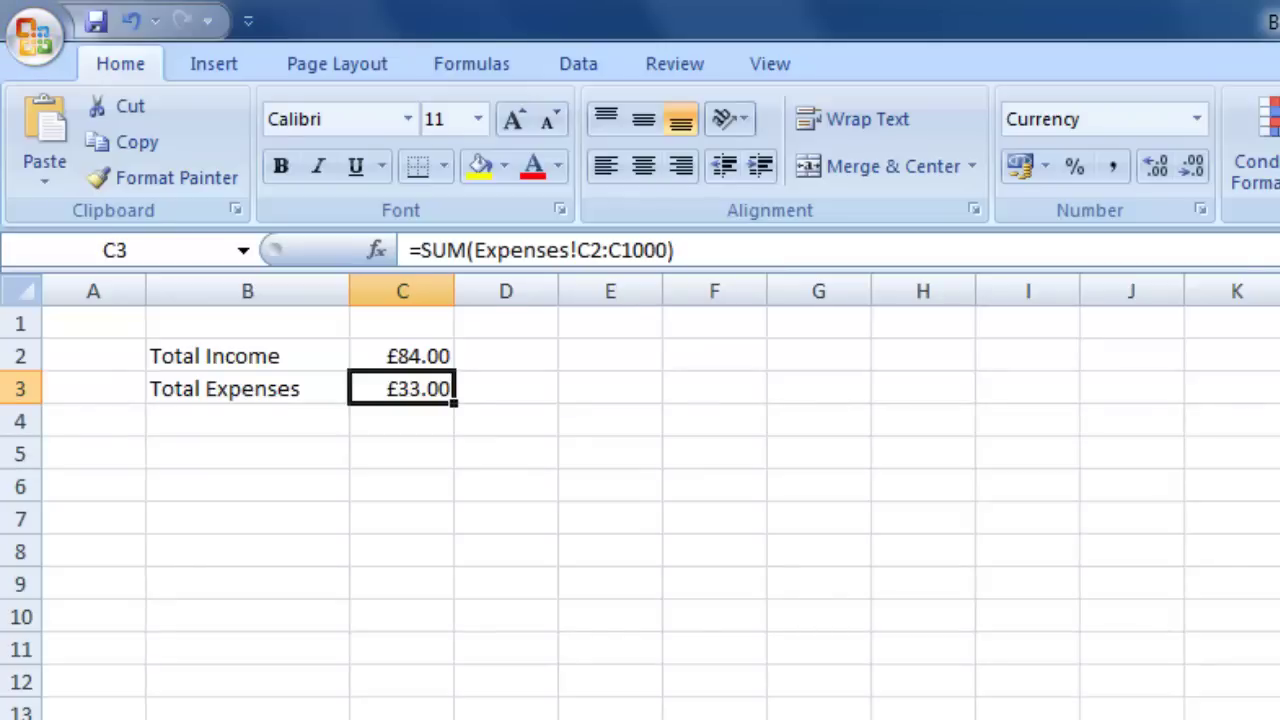
pyautogui.hotkey('ctrl', 'pagedown')
# Add expense row 6: Lorem, Bulk Hair Gel, 25, dated 29/04/2014.
pyautogui.click(158, 480)
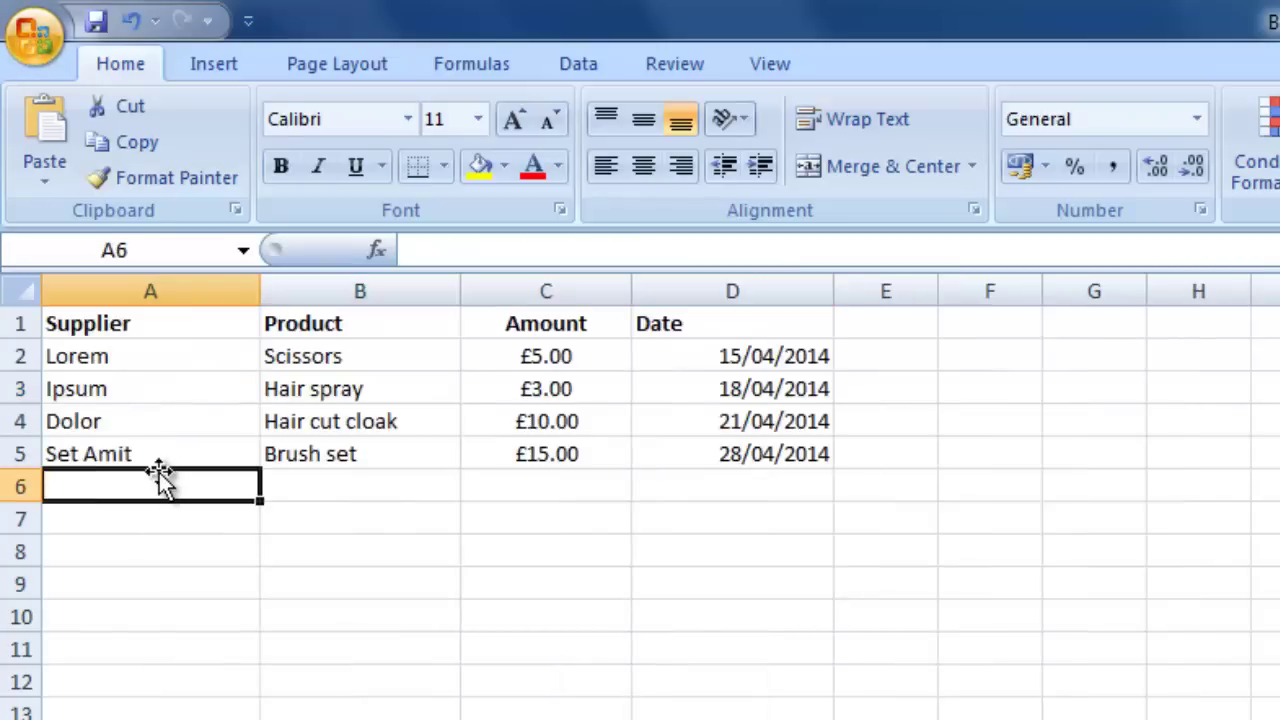
pyautogui.write('Lorem')
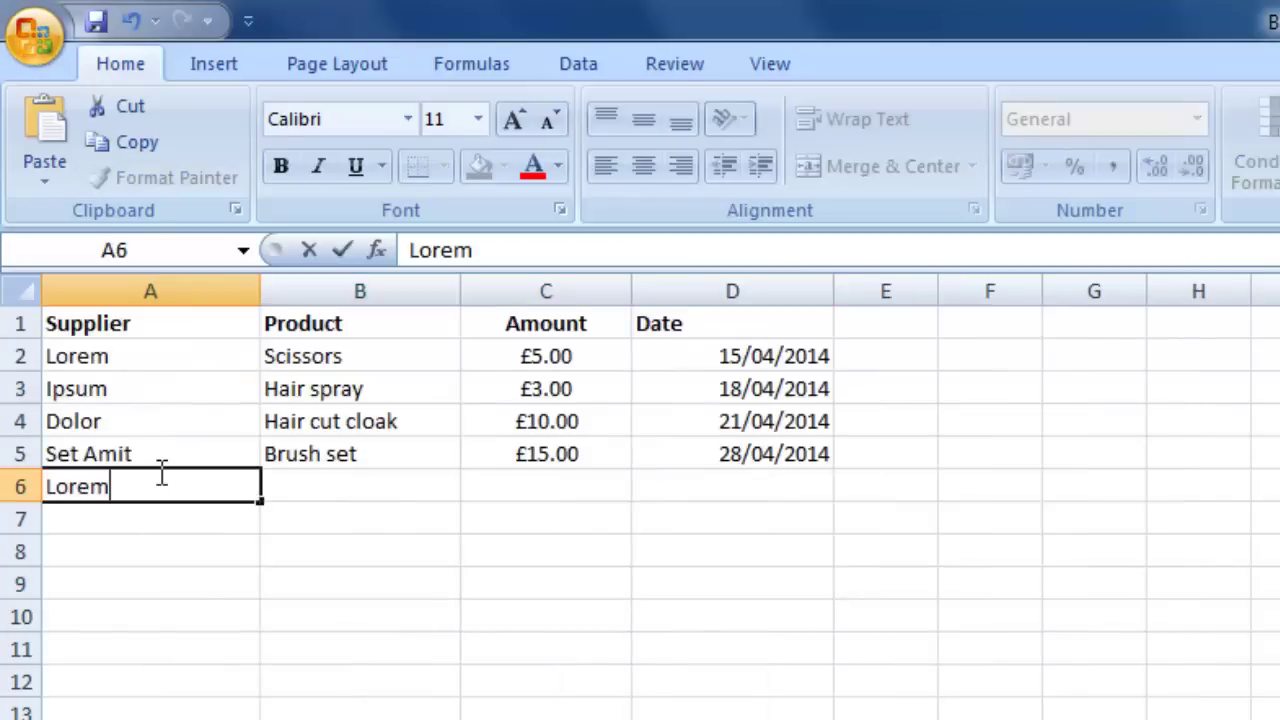
pyautogui.press('Tab')
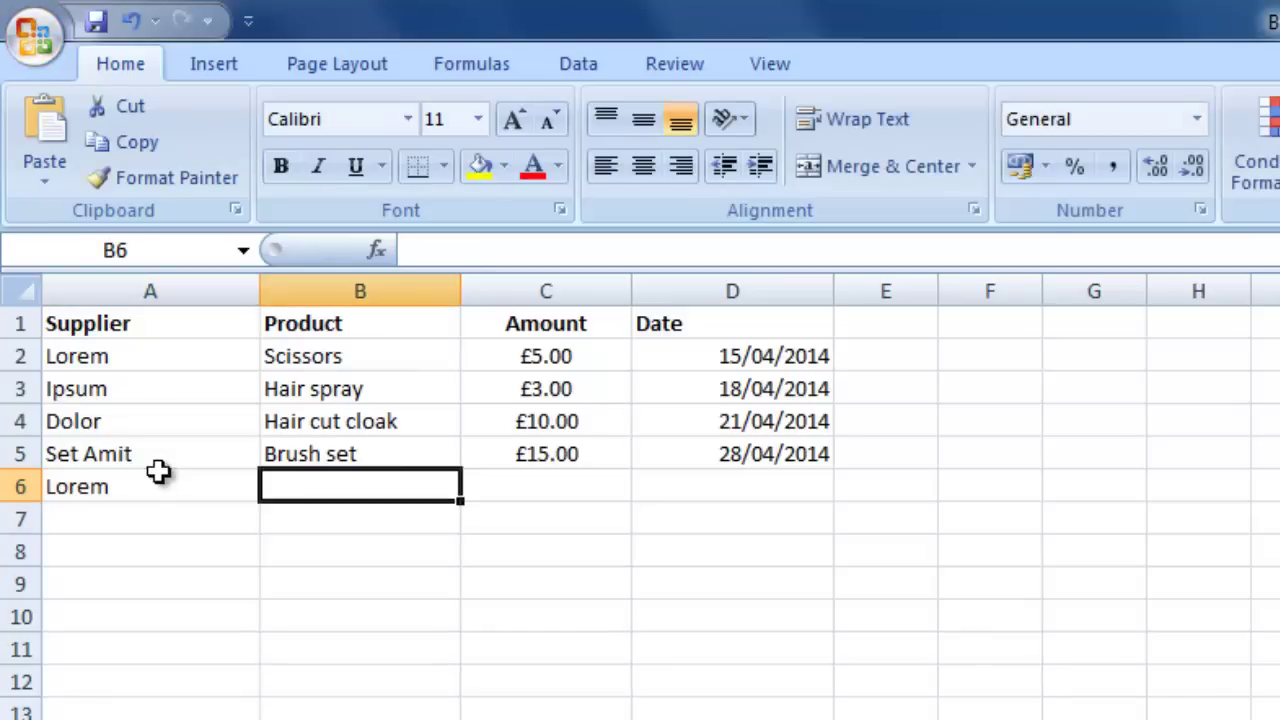
pyautogui.write('Bulk')
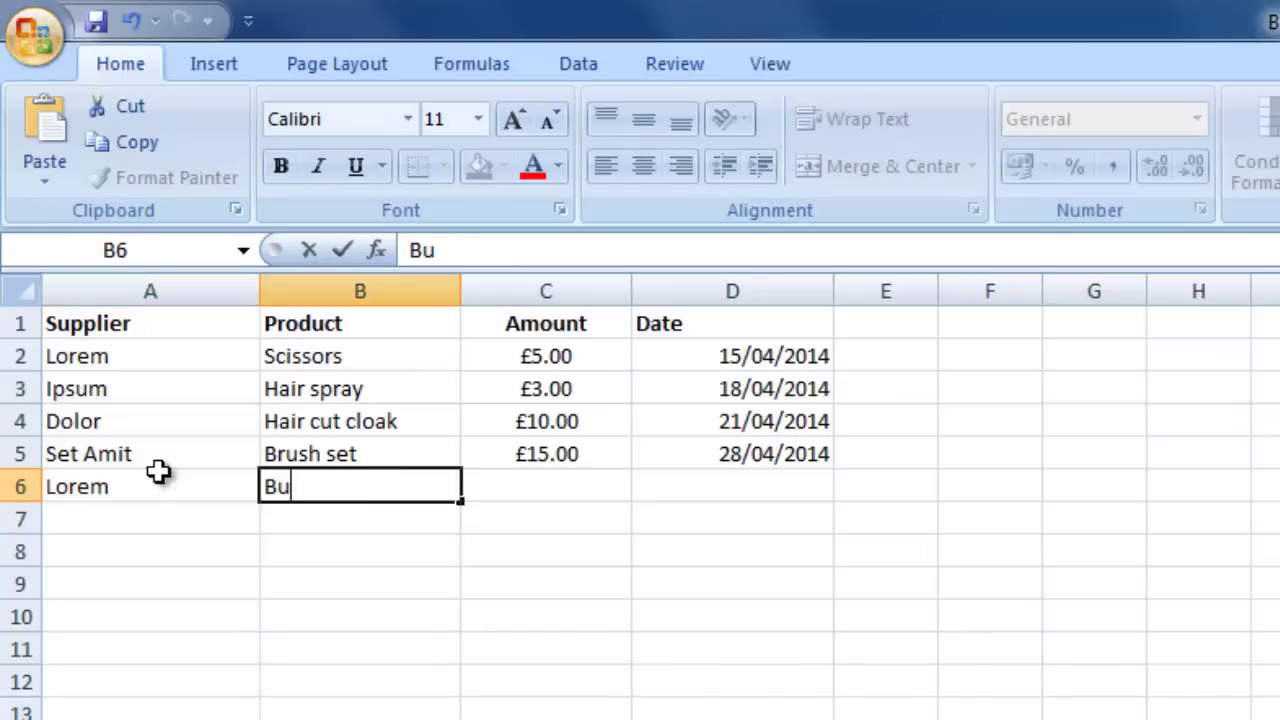
pyautogui.write('Gel')
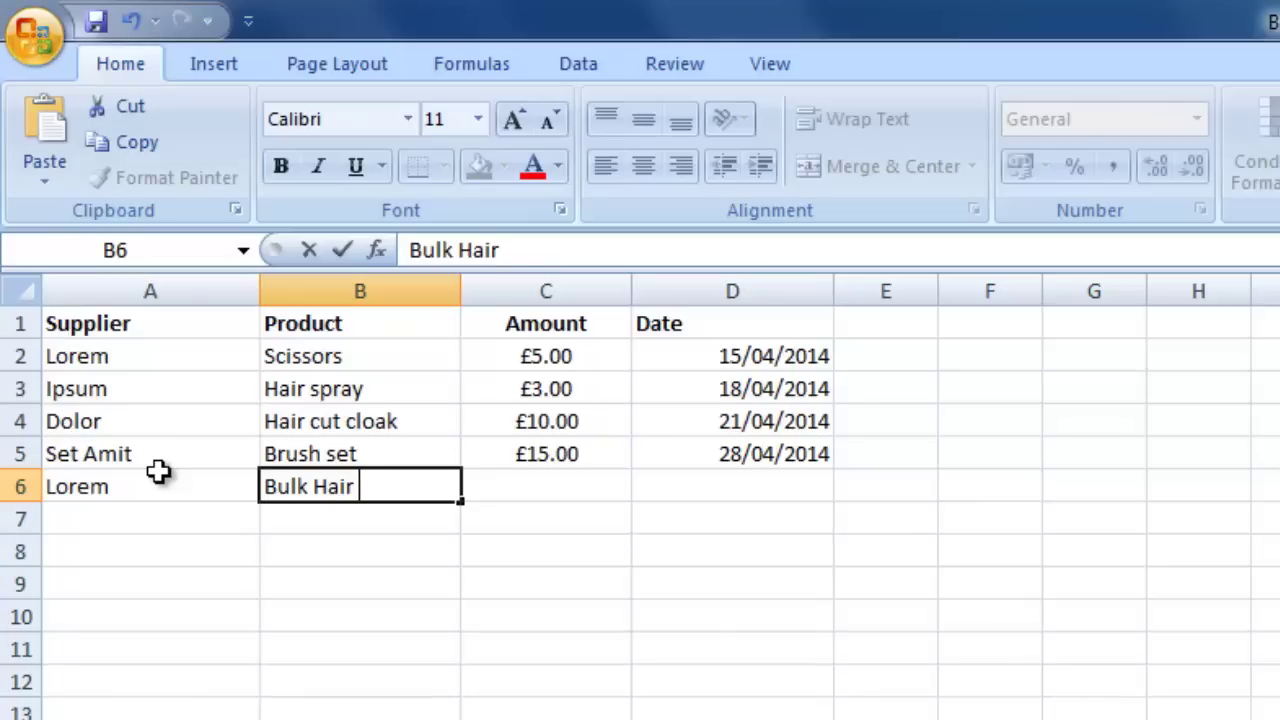
pyautogui.press('Tab')
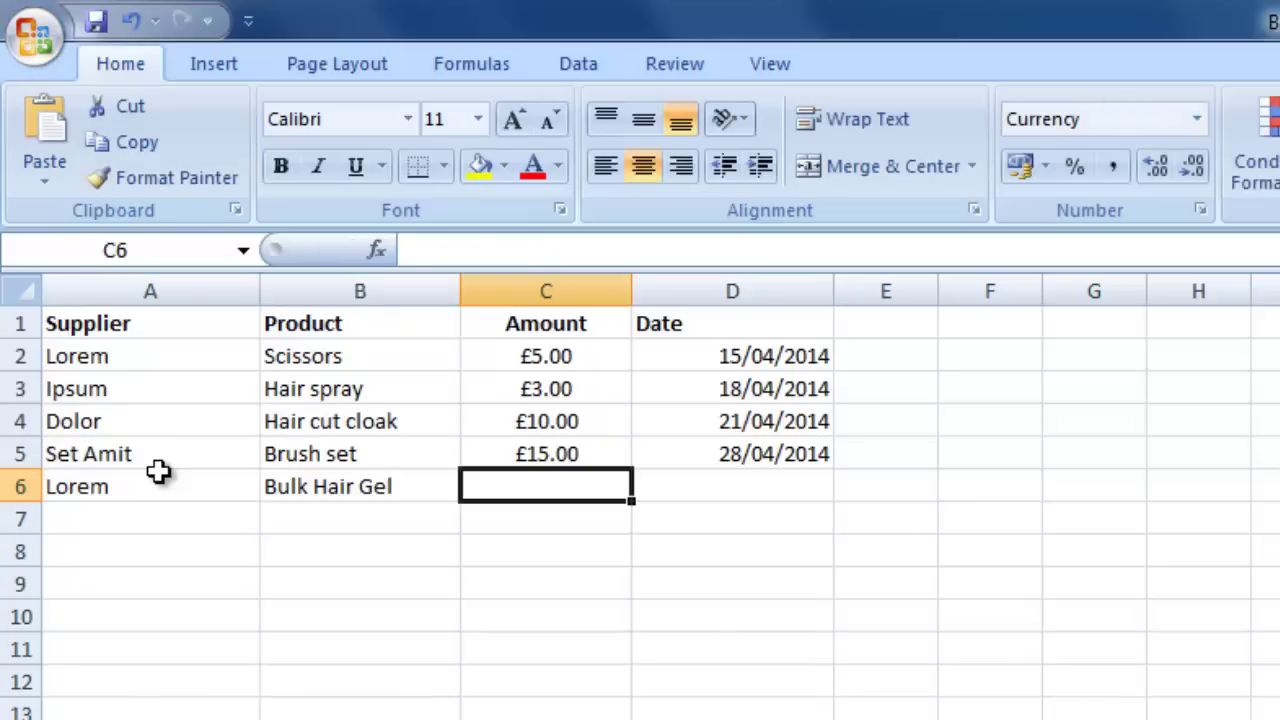
pyautogui.write('25')
pyautogui.press('Tab')
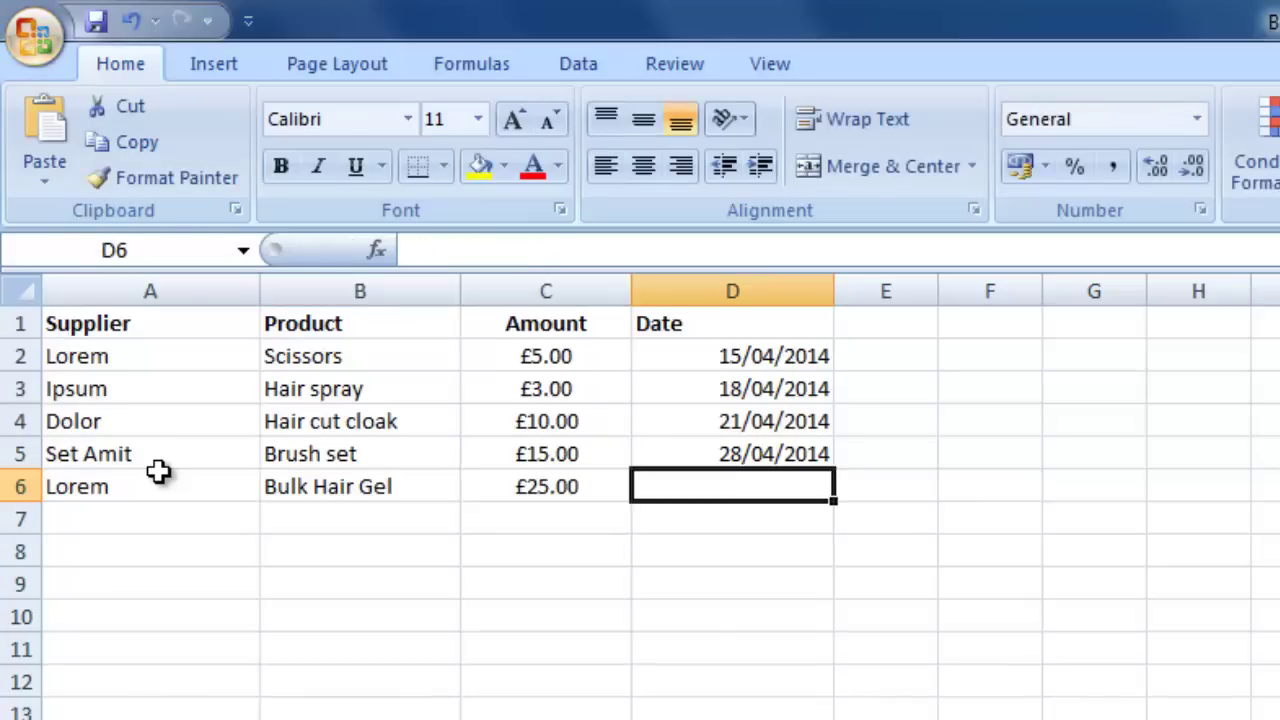
pyautogui.write('29')
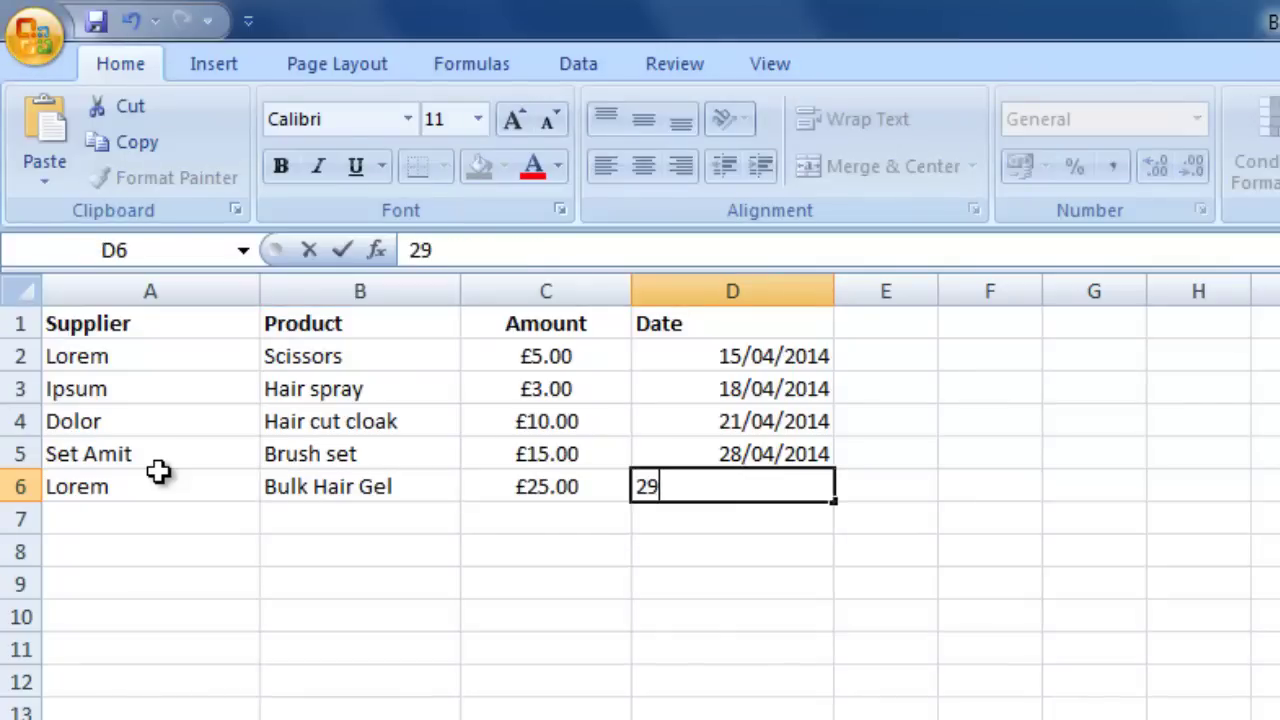
pyautogui.write('/04/2014')
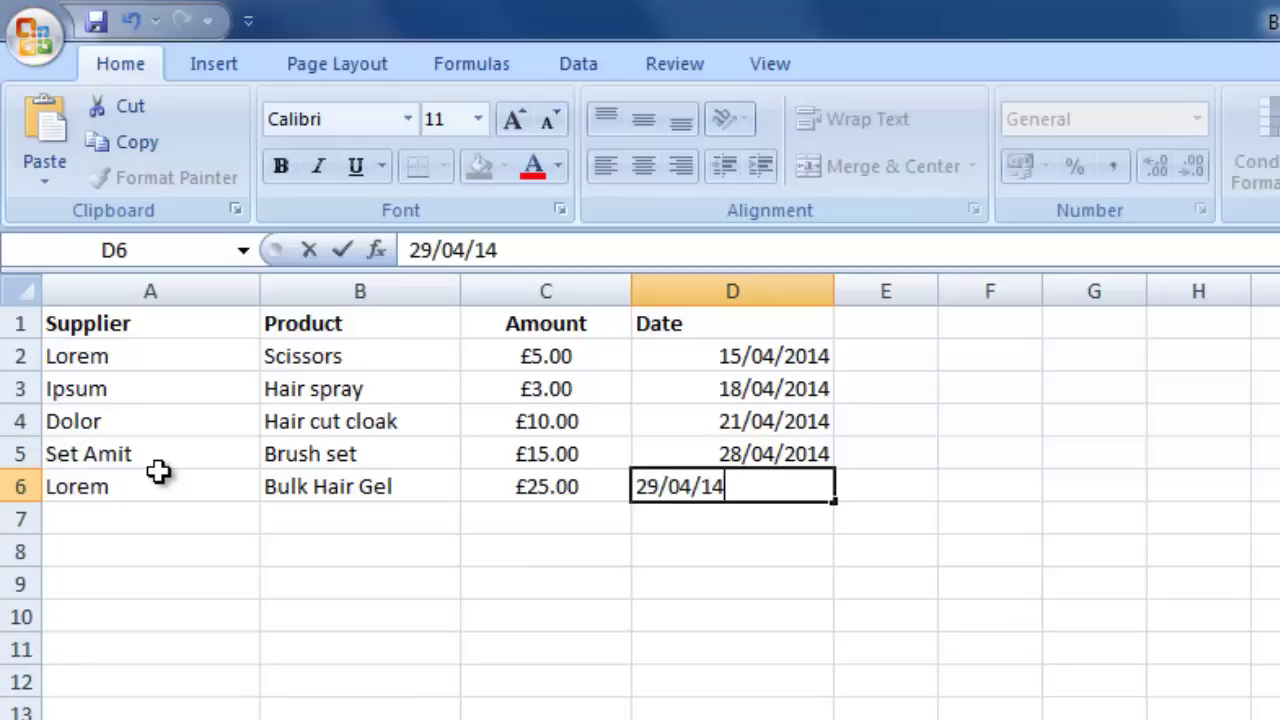
pyautogui.press('Return')
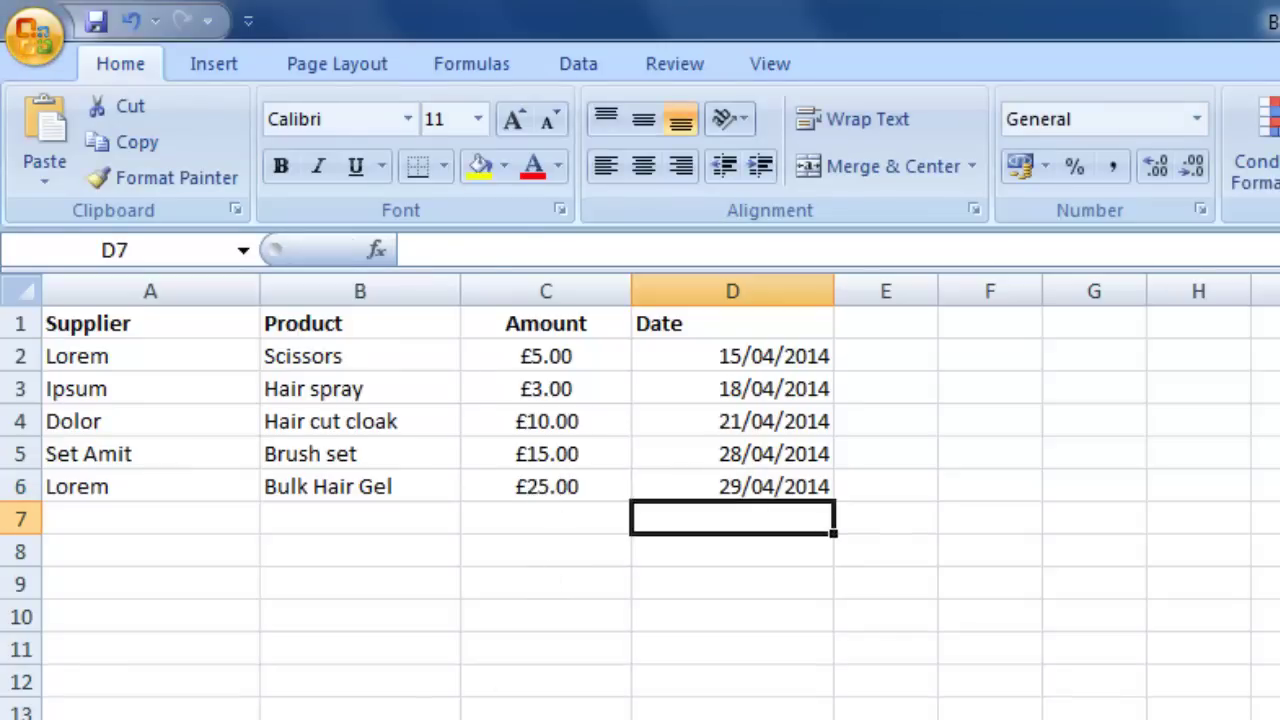
pyautogui.hotkey('ctrl', 'pagedown')
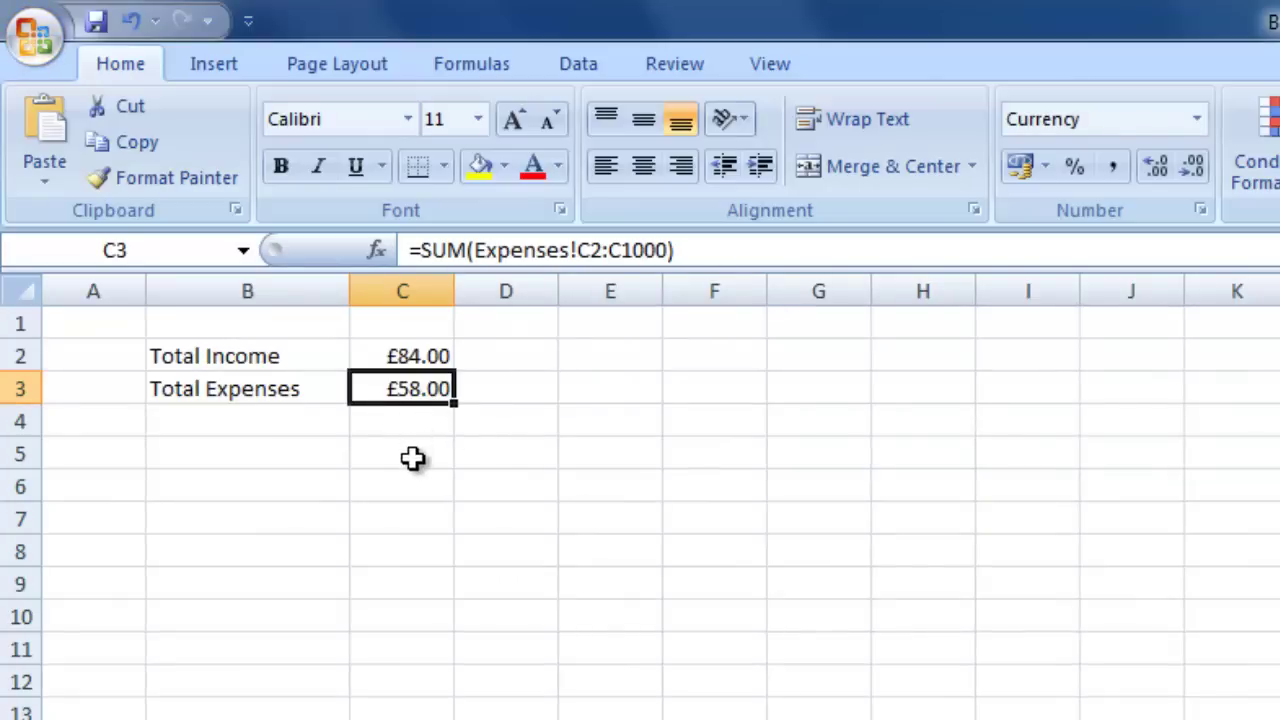
pyautogui.click(415, 457)
pyautogui.click(417, 390)
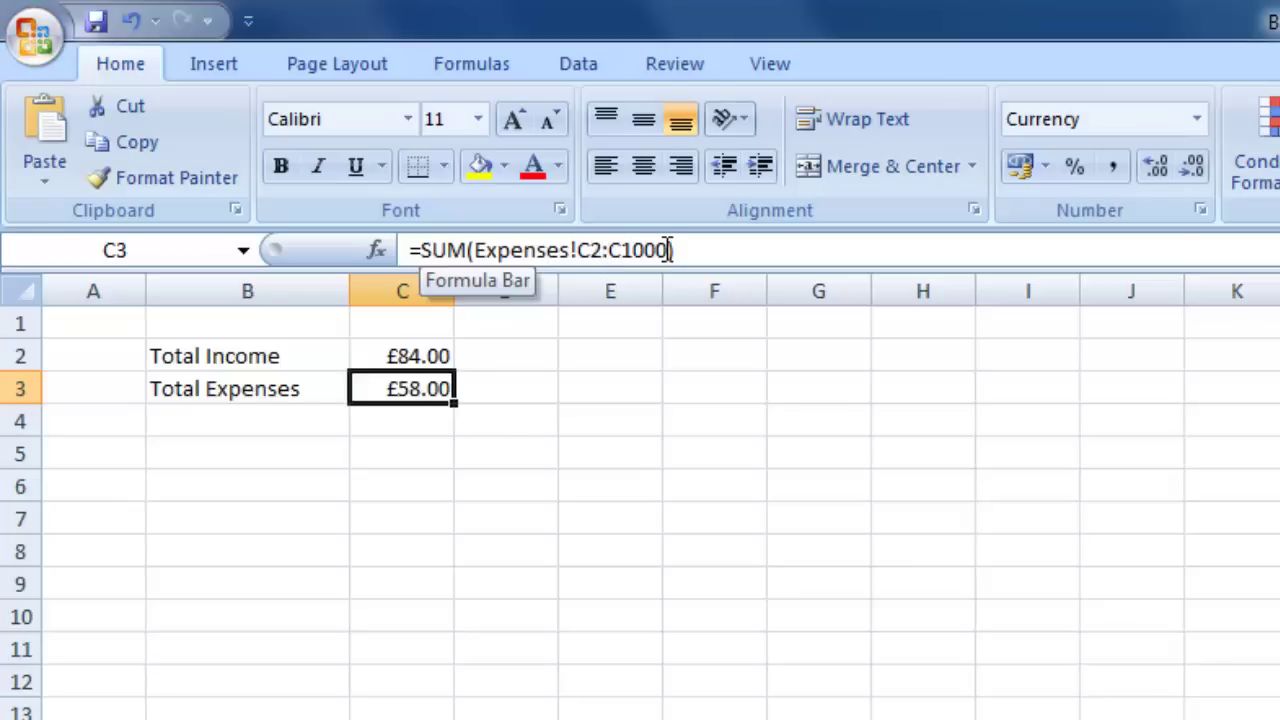
pyautogui.click(425, 358)
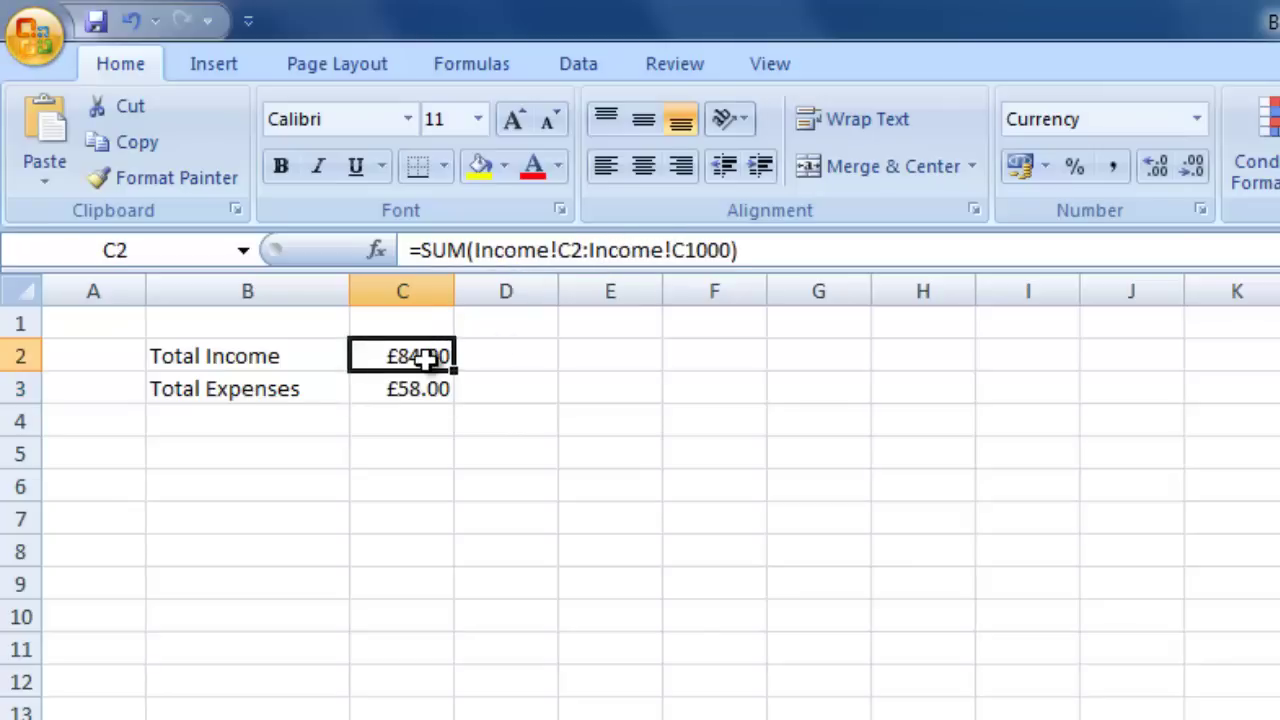
pyautogui.click(428, 381)
pyautogui.click(431, 355)
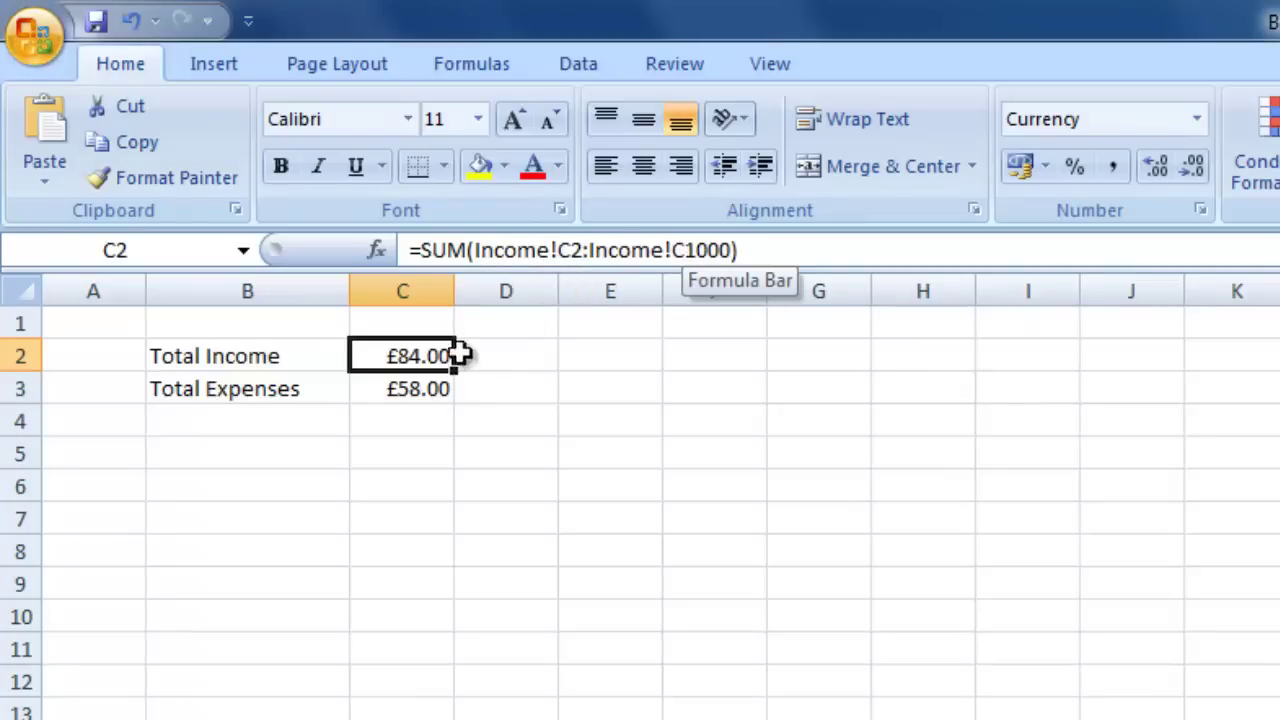
pyautogui.click(409, 390)
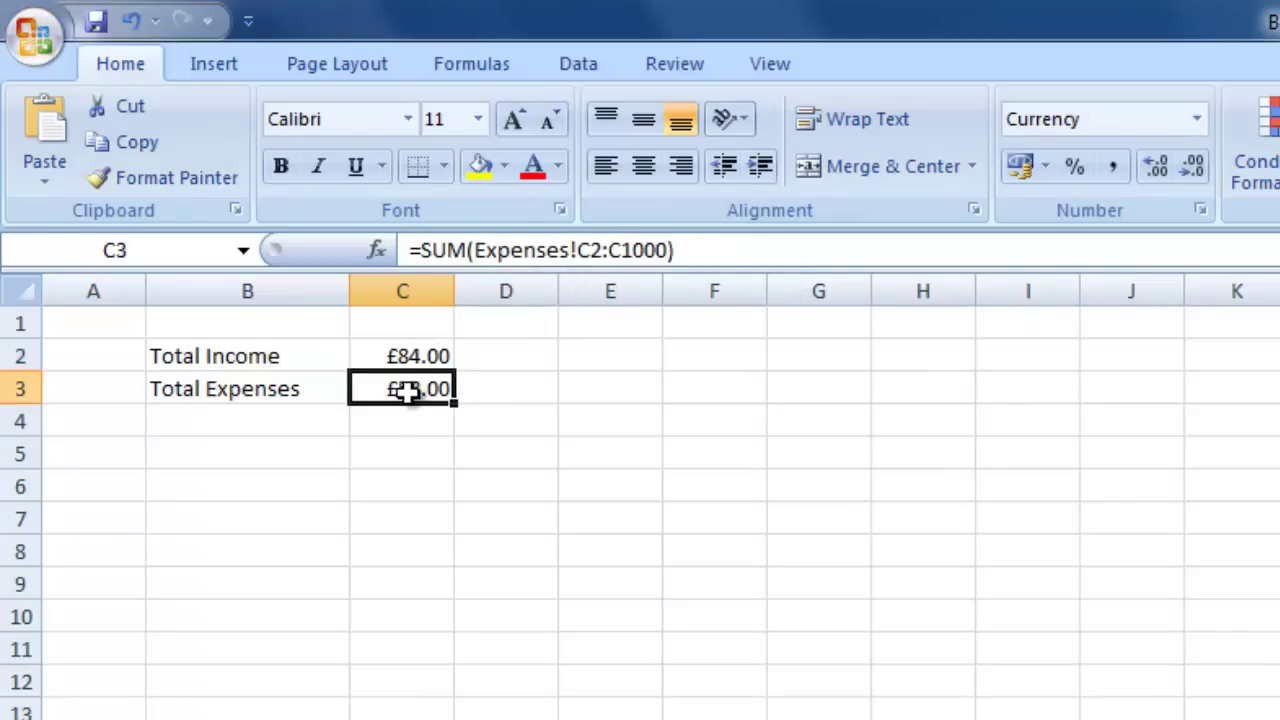
pyautogui.click(611, 248)
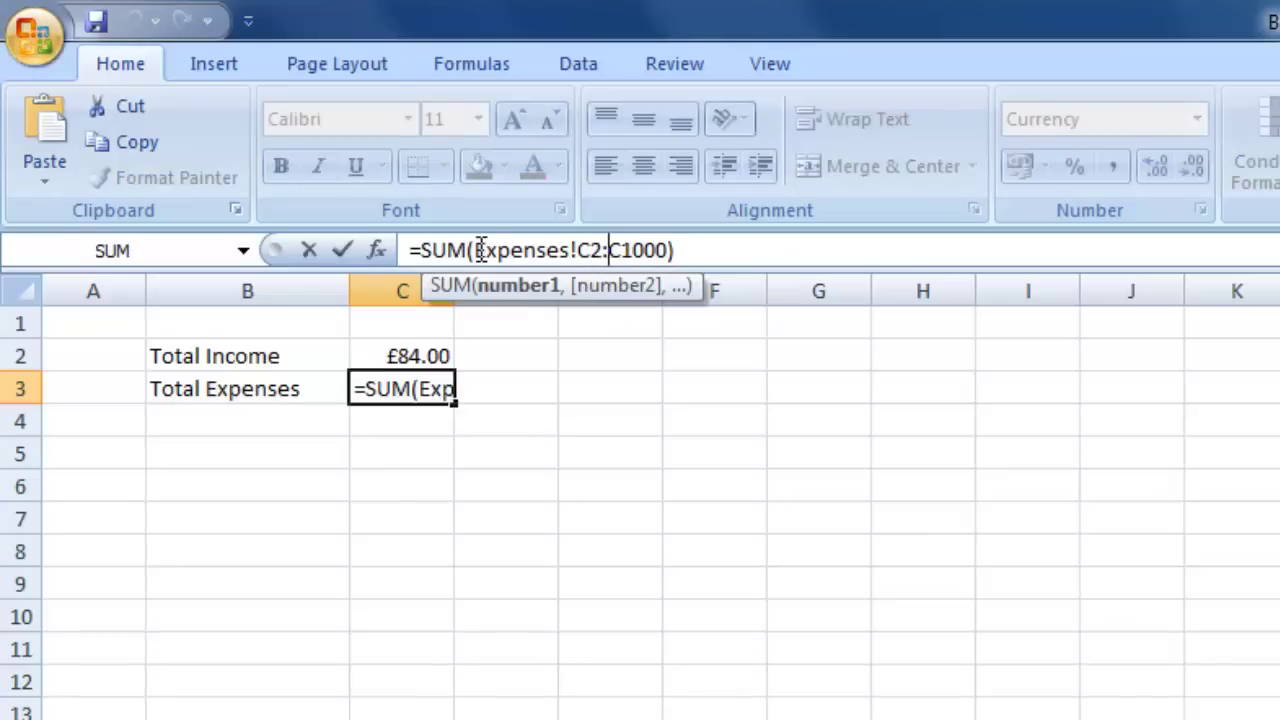
pyautogui.moveTo(476, 250); pyautogui.dragTo(562, 250)
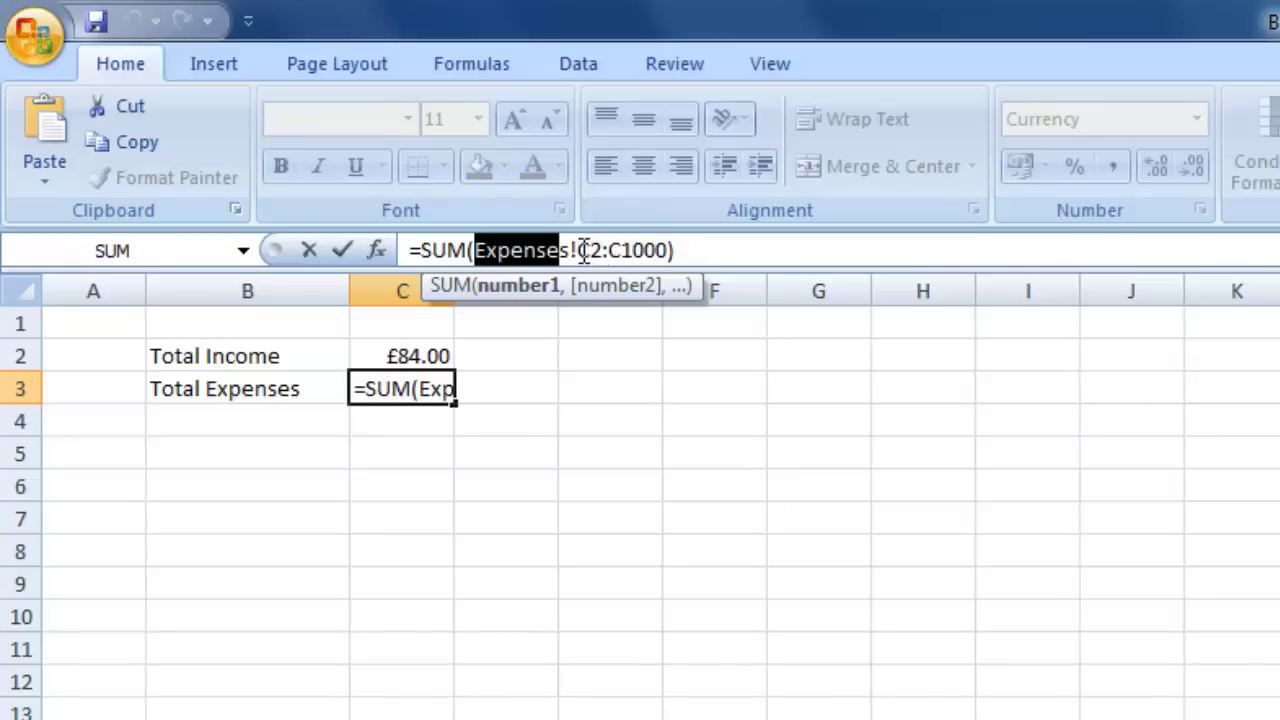
pyautogui.moveTo(578, 250); pyautogui.dragTo(622, 250)
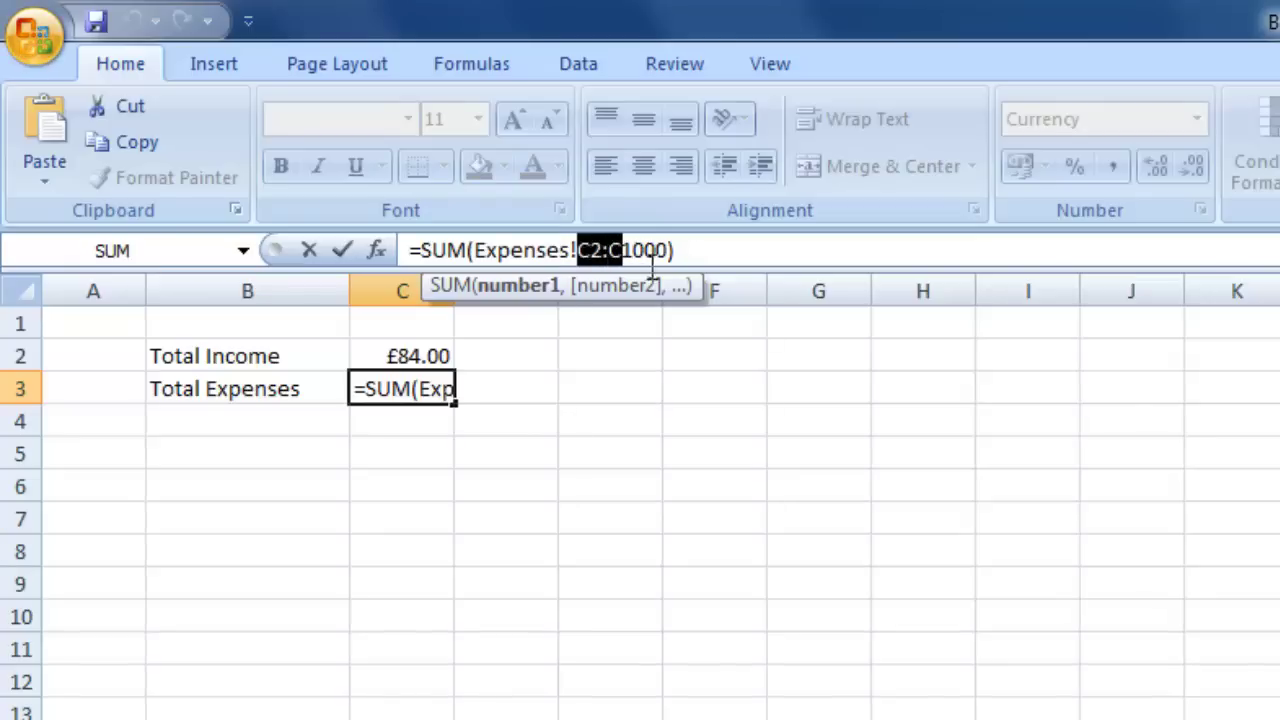
pyautogui.click(376, 441)
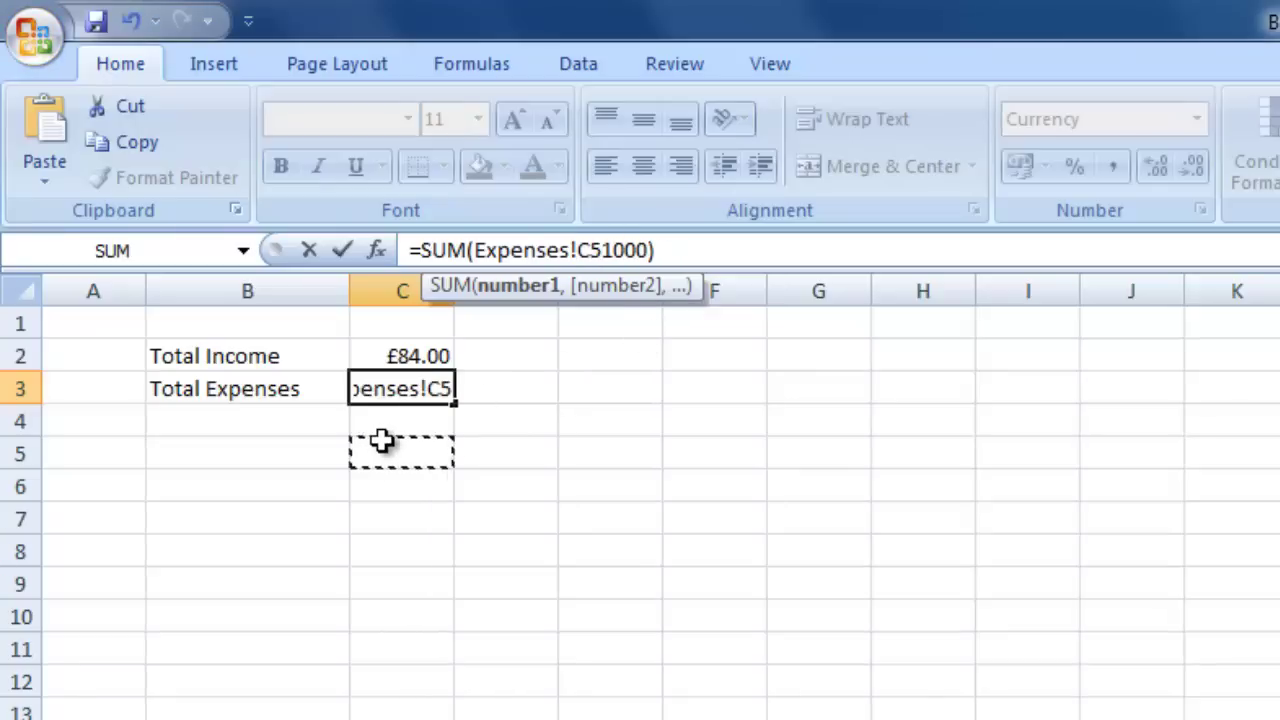
pyautogui.press('Escape')
pyautogui.press('Return')
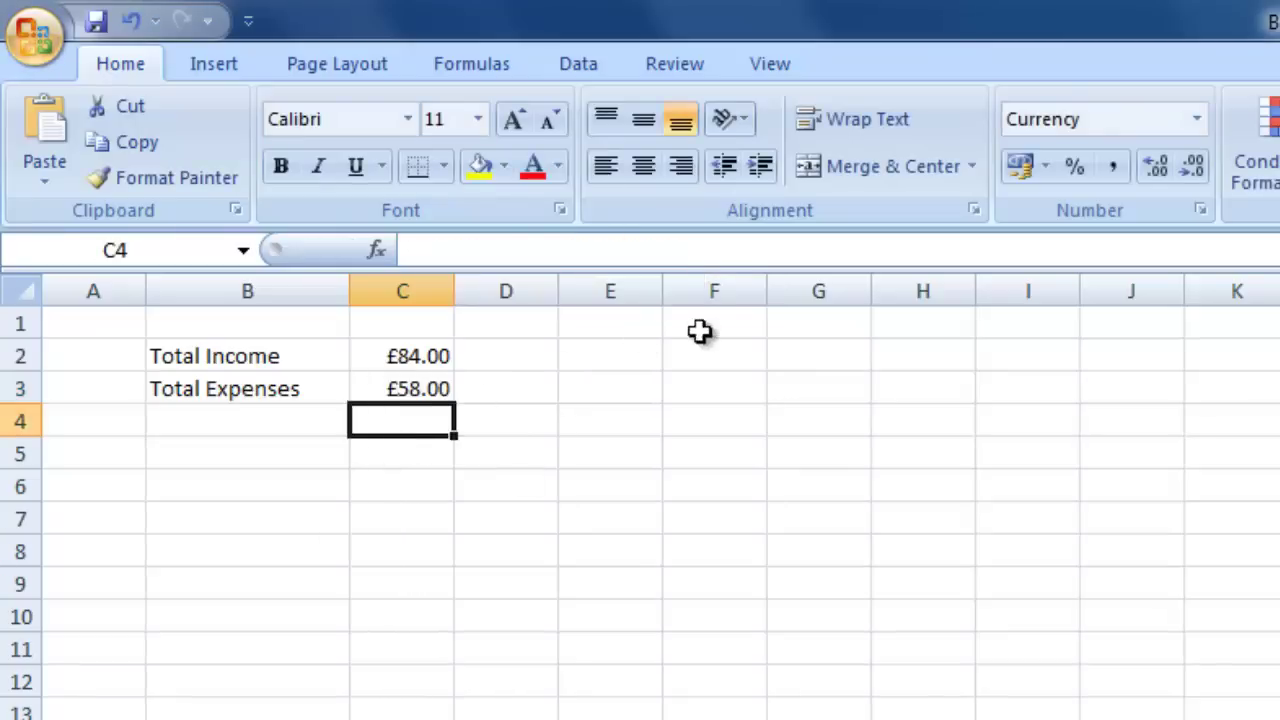
pyautogui.click(414, 390)
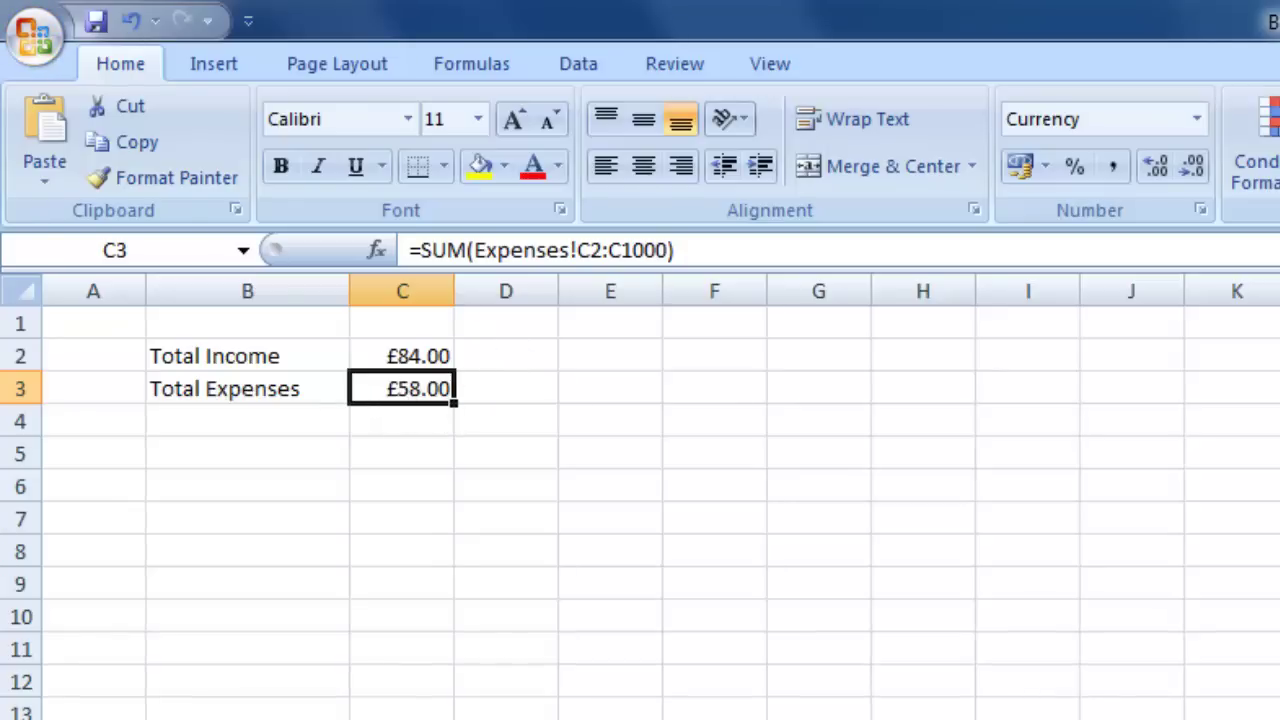
pyautogui.hotkey('ctrl', 'pagedown')
# Change the Bulk Hair Gel amount to 15 and check Total Expenses drops to £48.00.
pyautogui.click(560, 489)
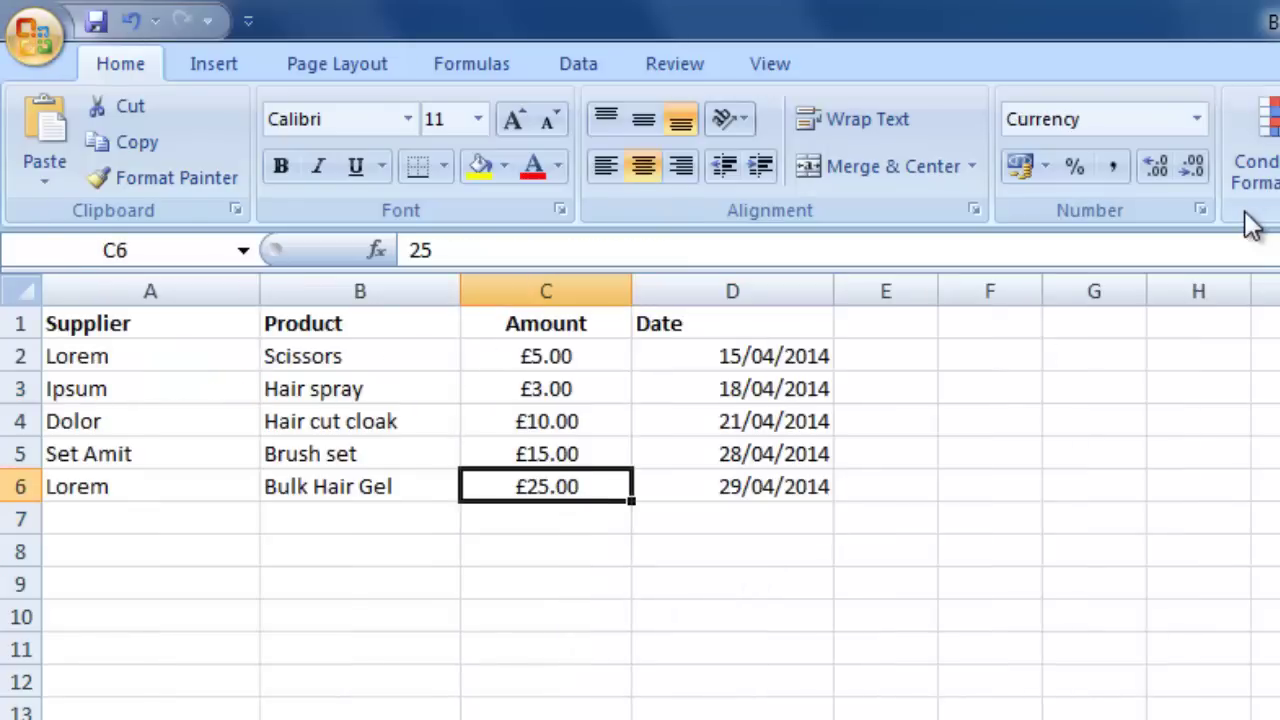
pyautogui.write('15')
pyautogui.press('Return')
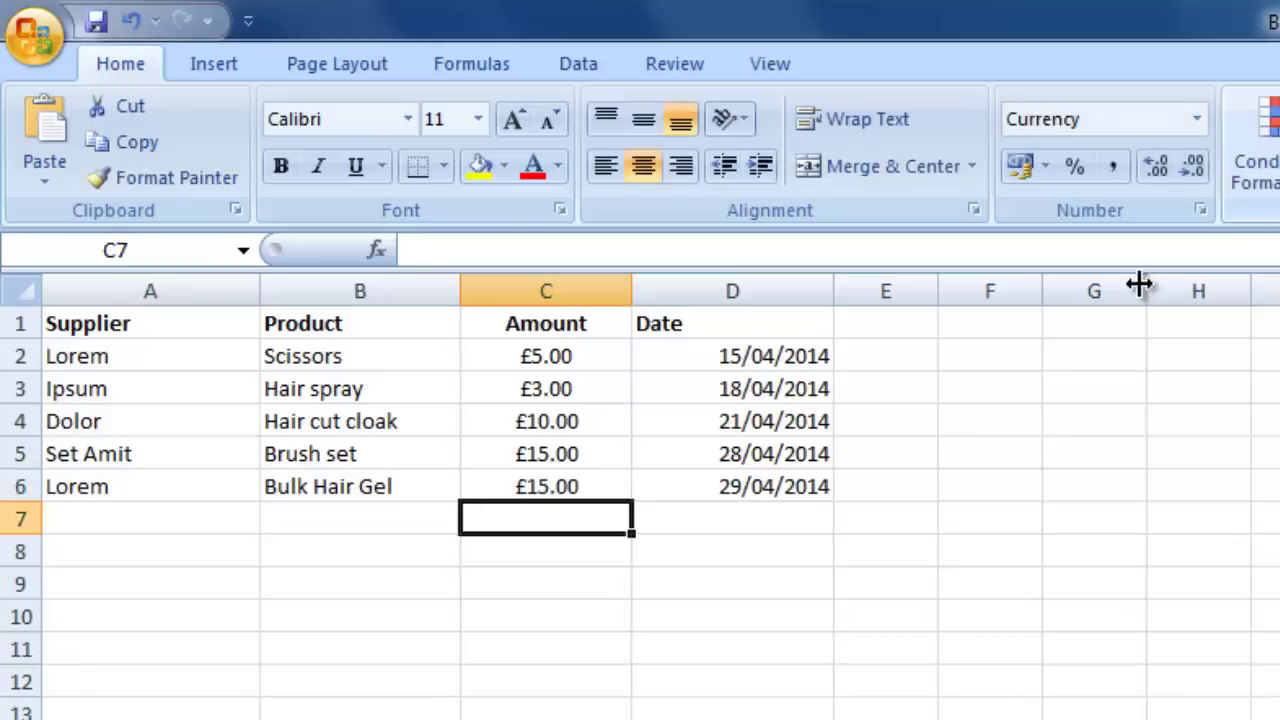
pyautogui.hotkey('ctrl', 'pageup')
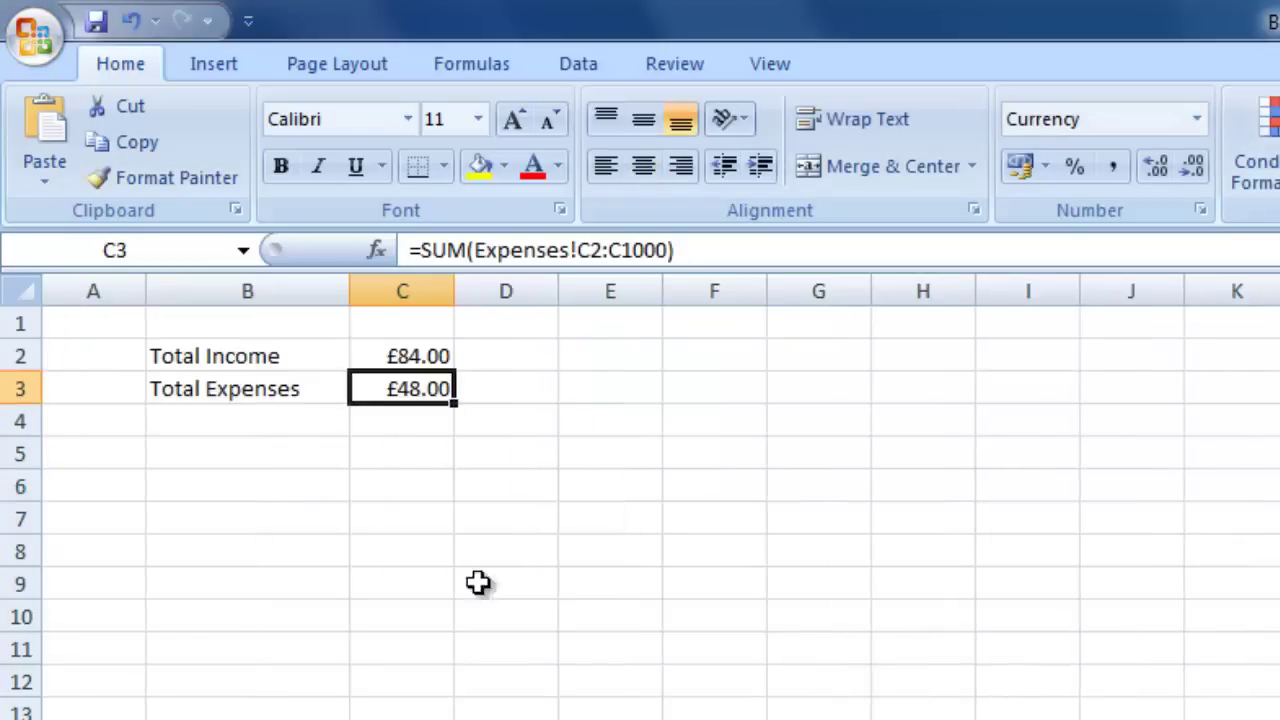
pyautogui.click(414, 350)
pyautogui.click(418, 391)
pyautogui.click(420, 356)
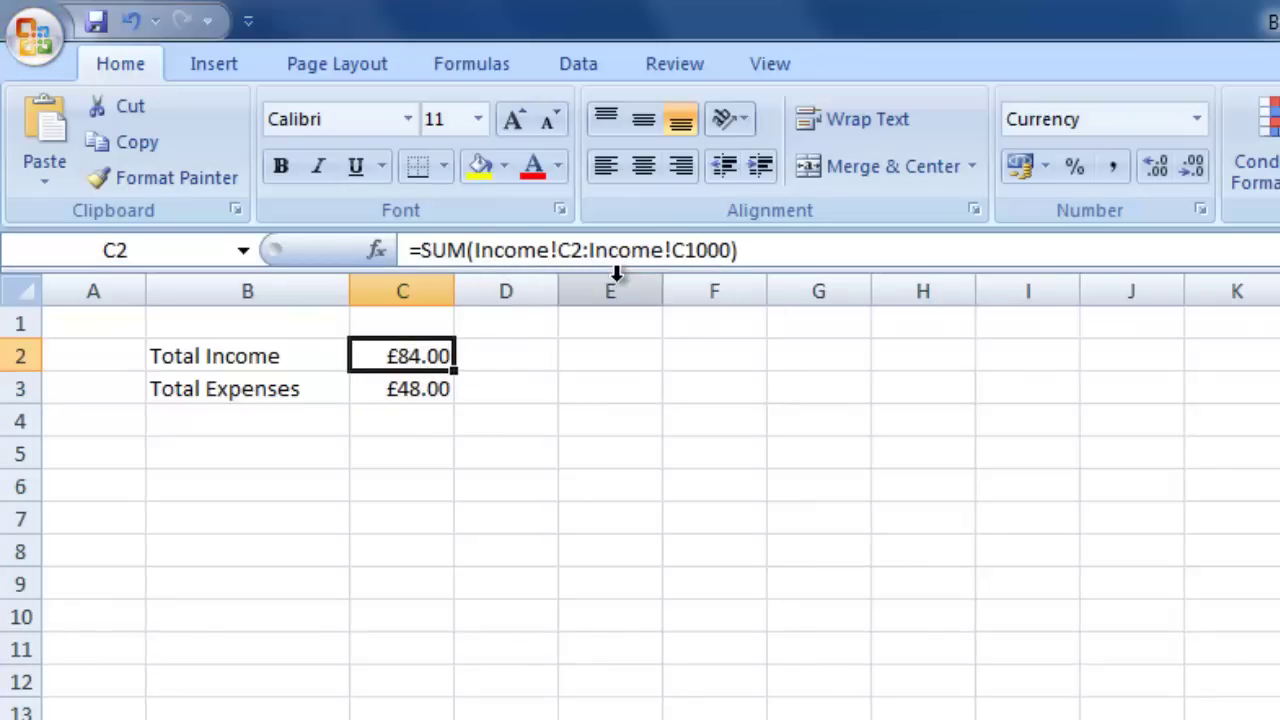
pyautogui.click(425, 389)
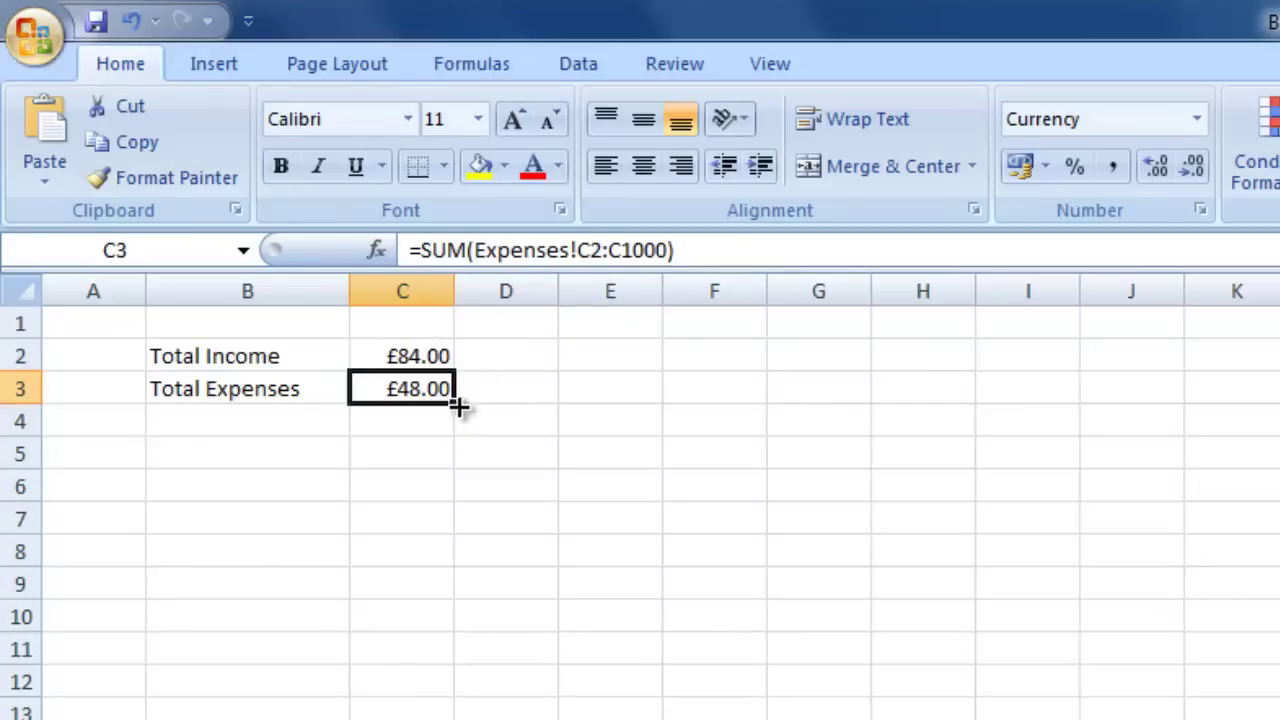
# Type the label Profit in B4.
pyautogui.click(400, 452)
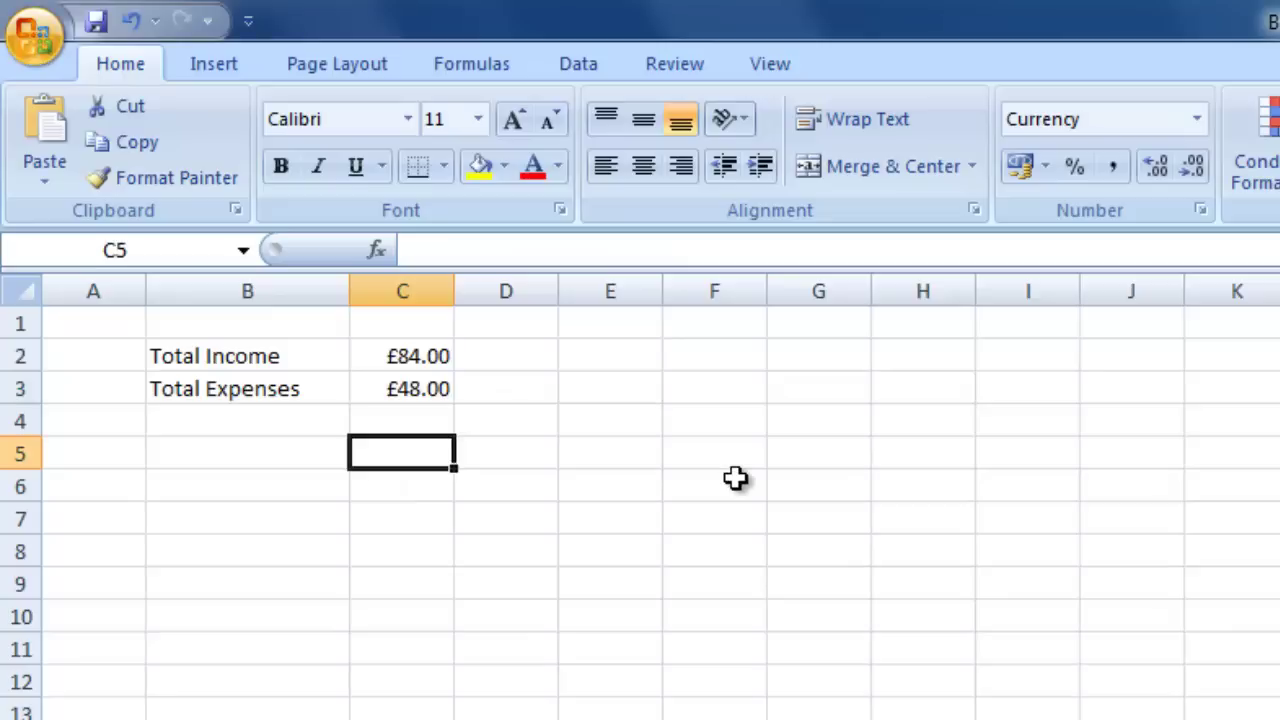
pyautogui.press('Up')
pyautogui.press('Left')
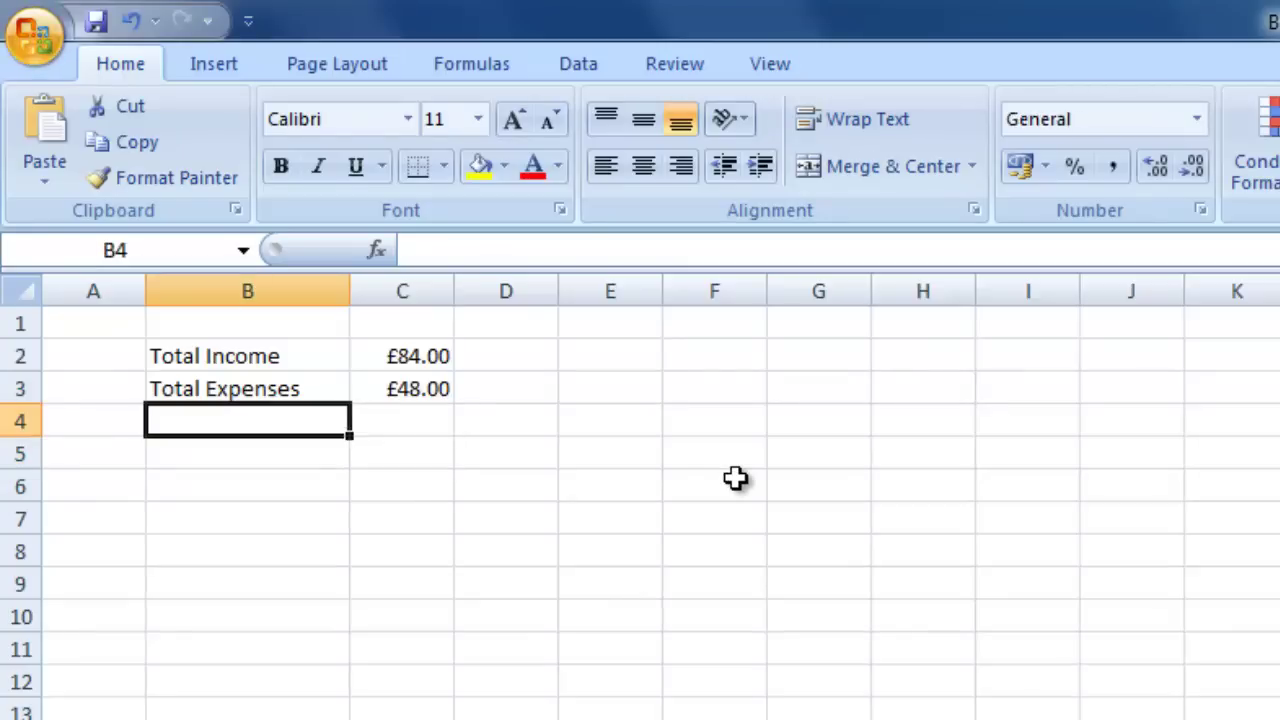
pyautogui.write('Profit')
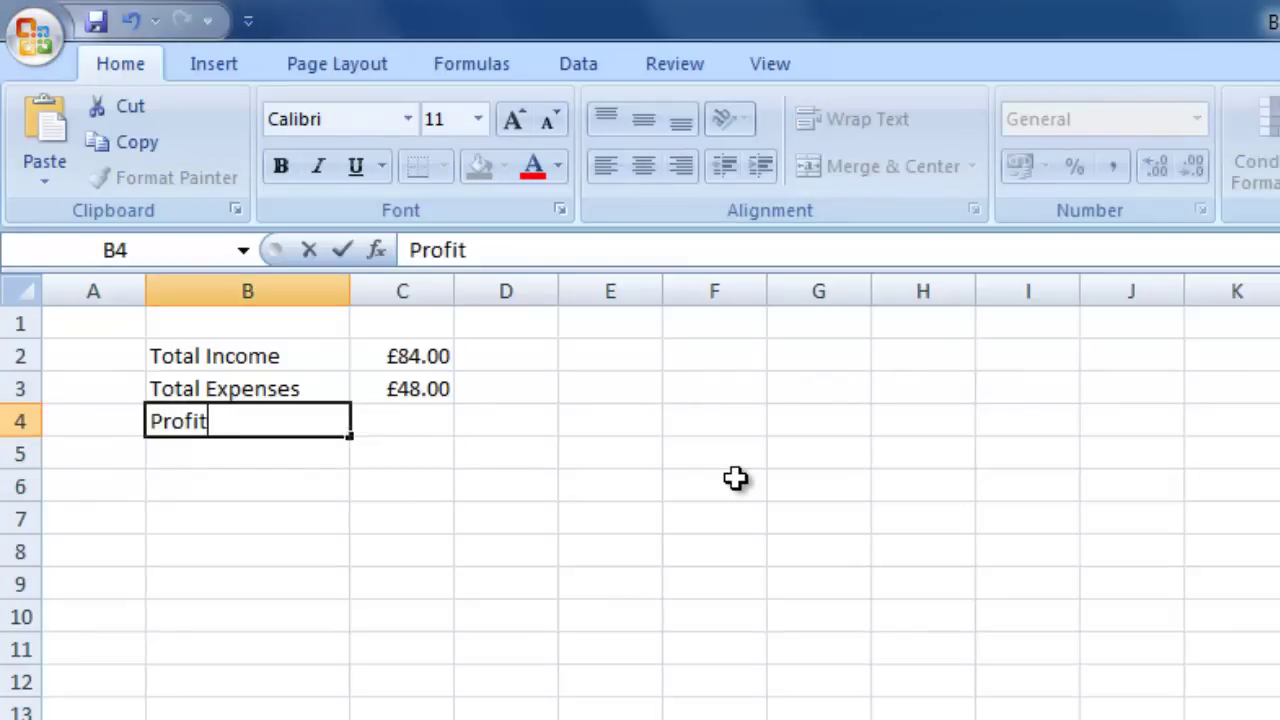
pyautogui.press('Tab')
# Enter =C2-C3 in C4 so Profit shows £36.00.
pyautogui.press('Up')
pyautogui.press('Up')
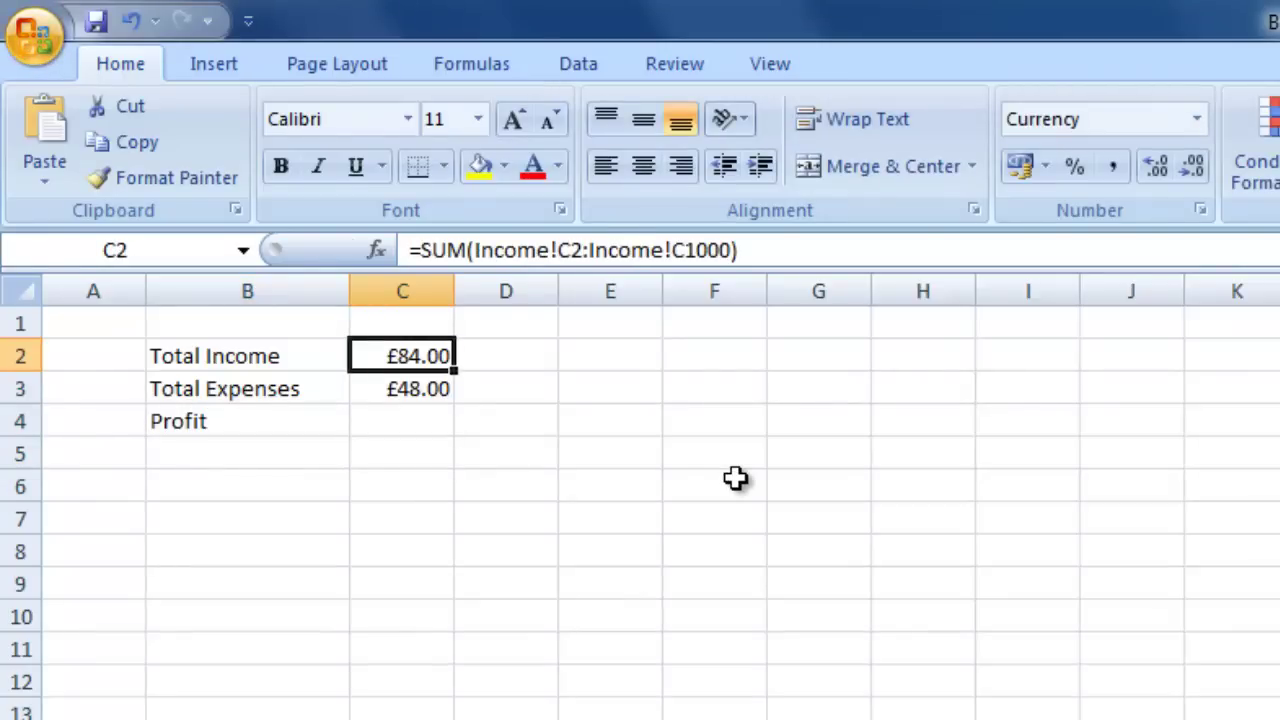
pyautogui.press('Down')
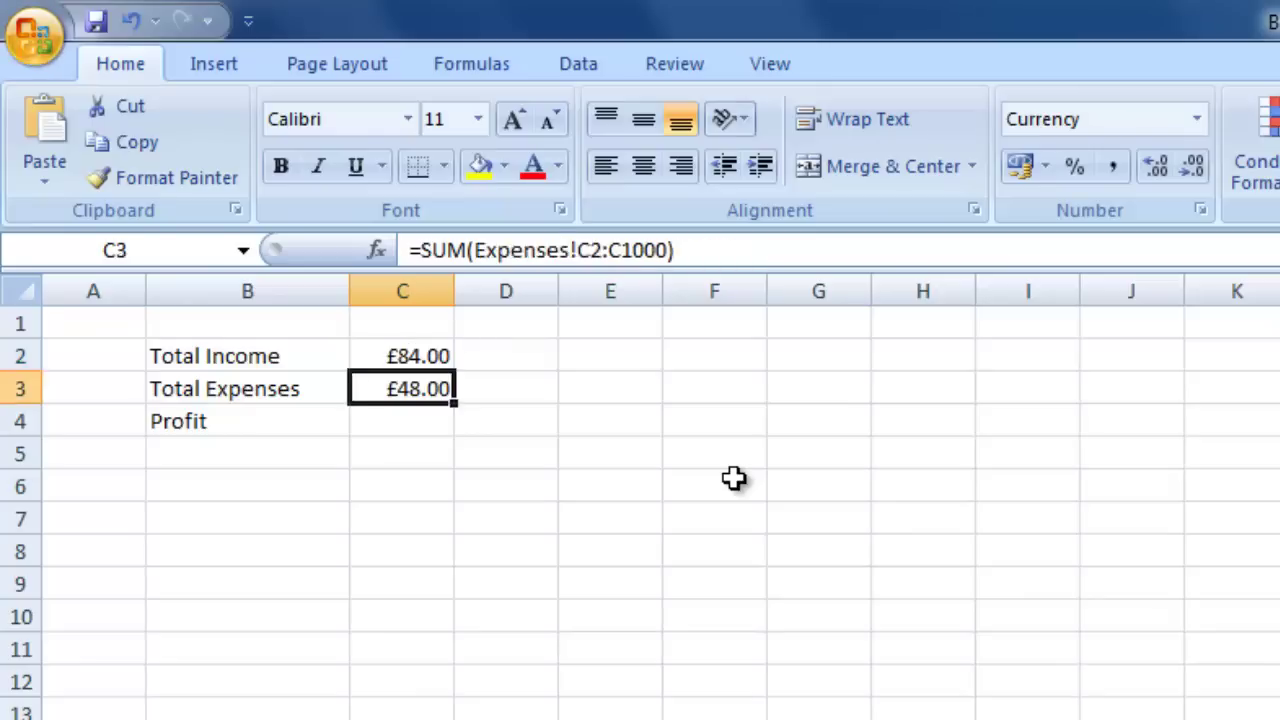
pyautogui.press('Down')
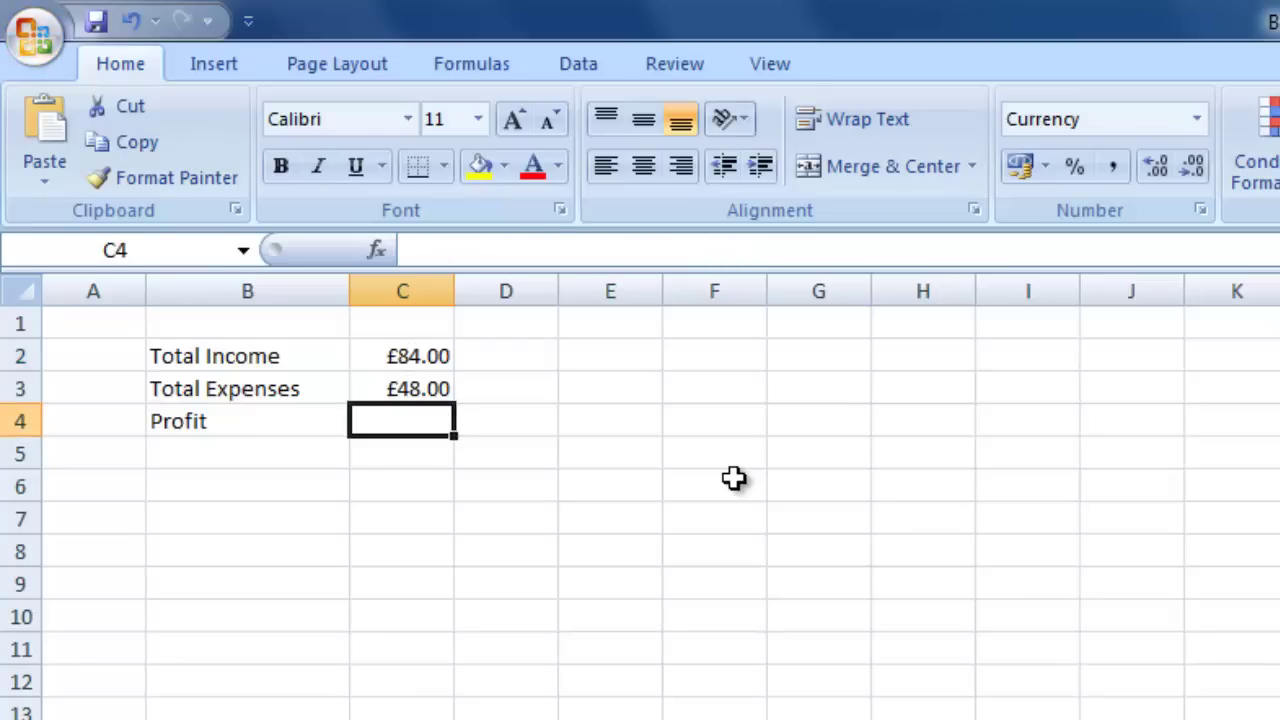
pyautogui.write('=')
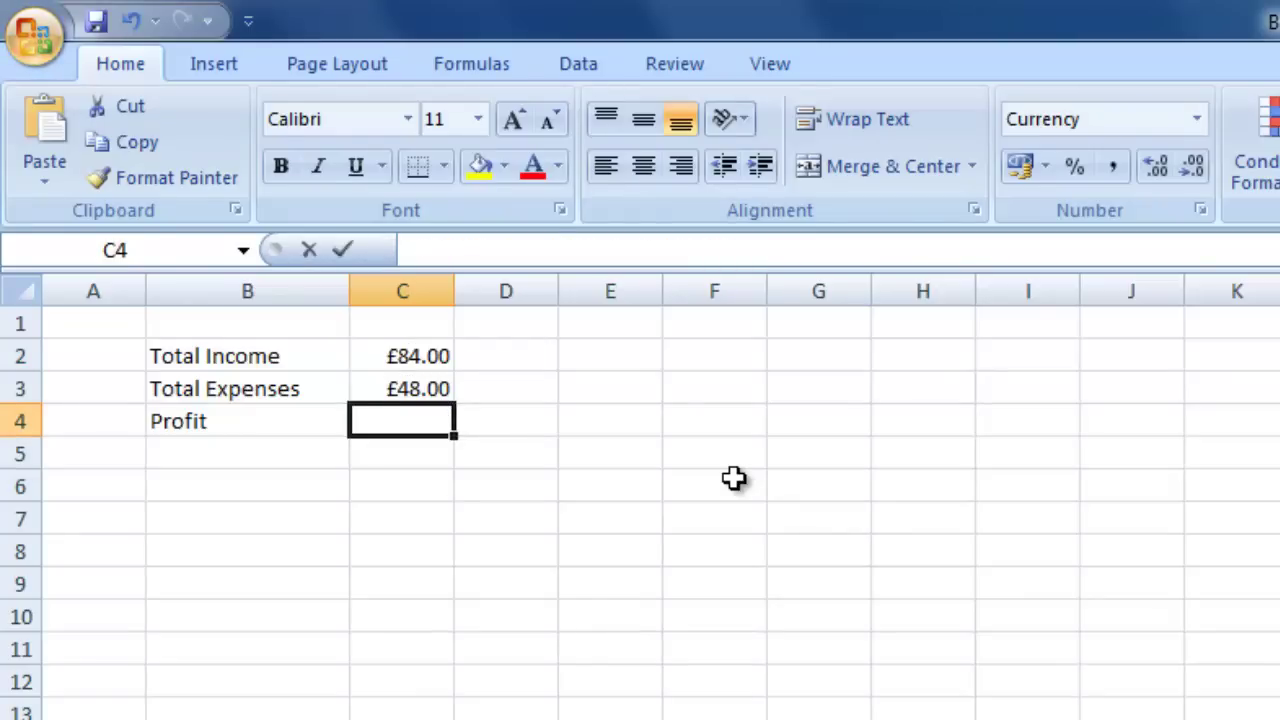
pyautogui.click(417, 357)
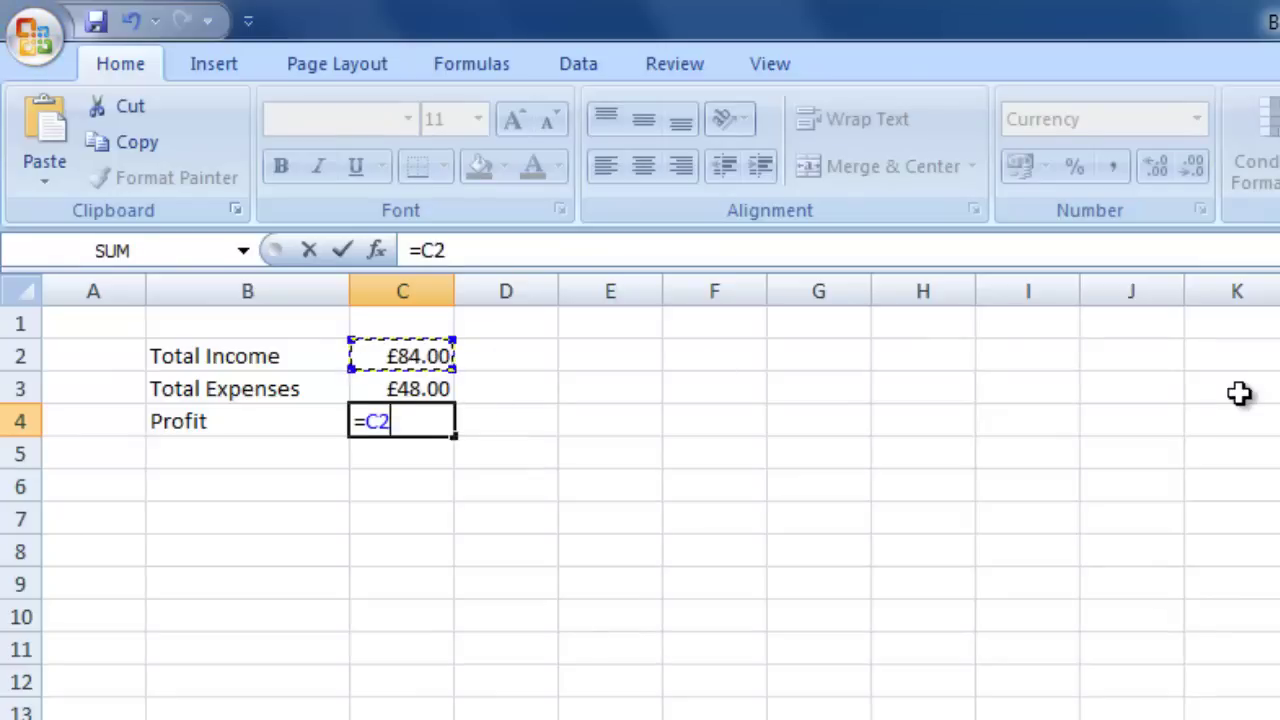
pyautogui.write('-')
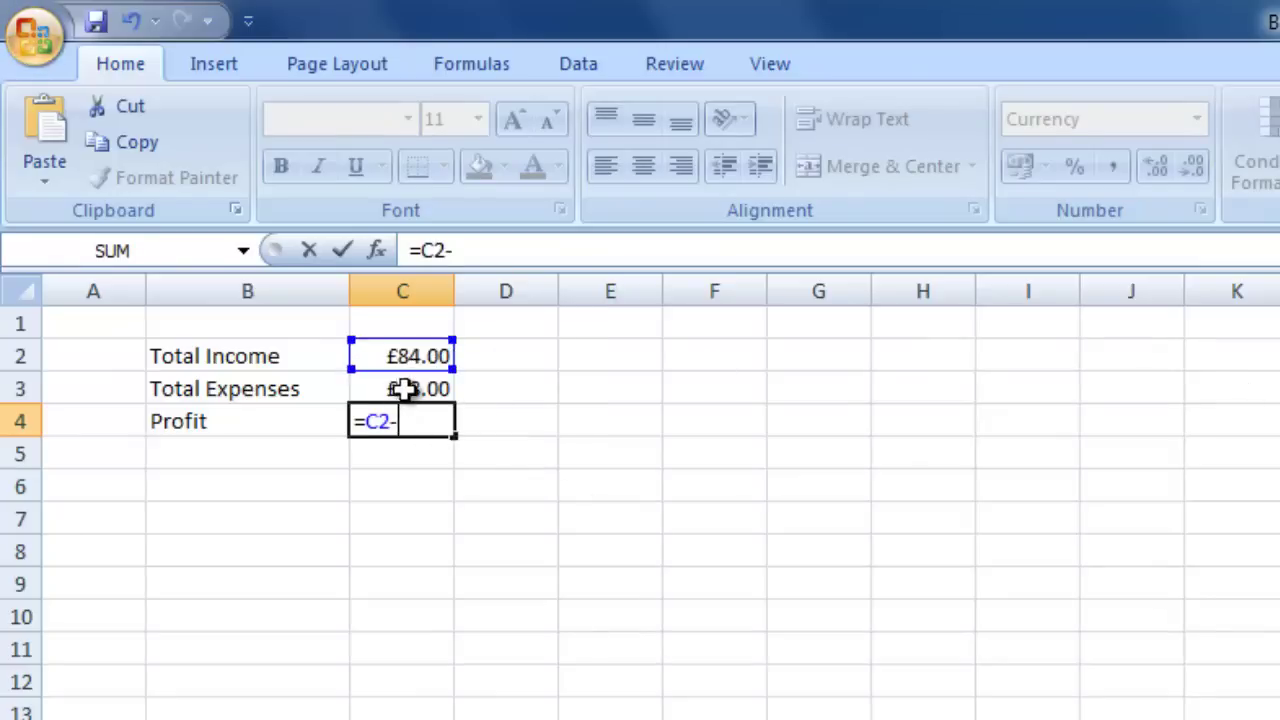
pyautogui.click(410, 389)
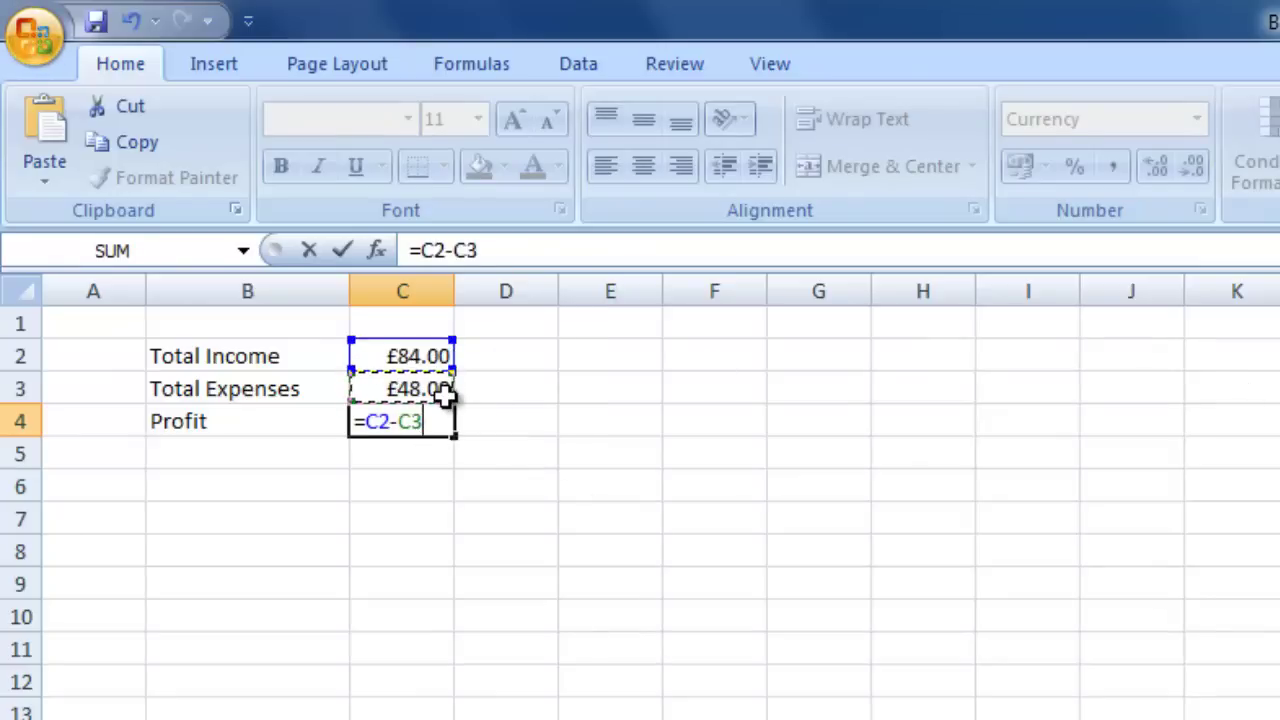
pyautogui.press('Return')
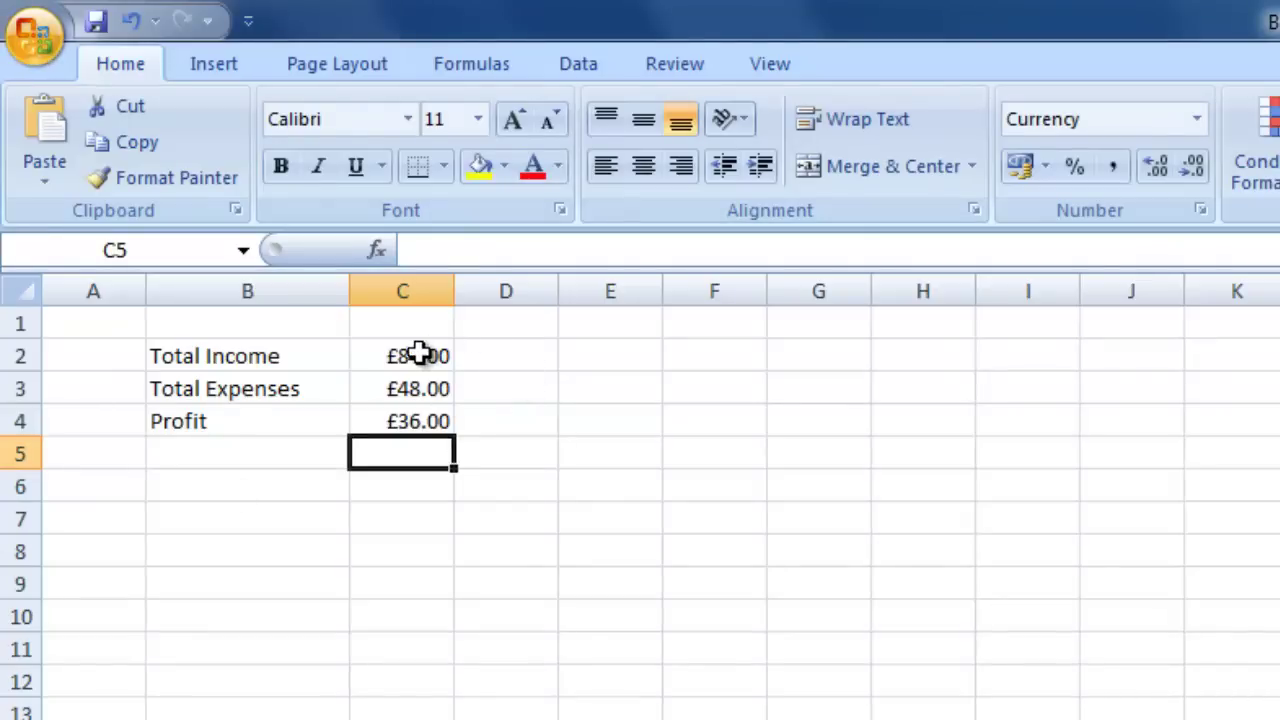
# Review the Total Income, Total Expenses and Profit formulas.
pyautogui.click(420, 355)
pyautogui.click(410, 393)
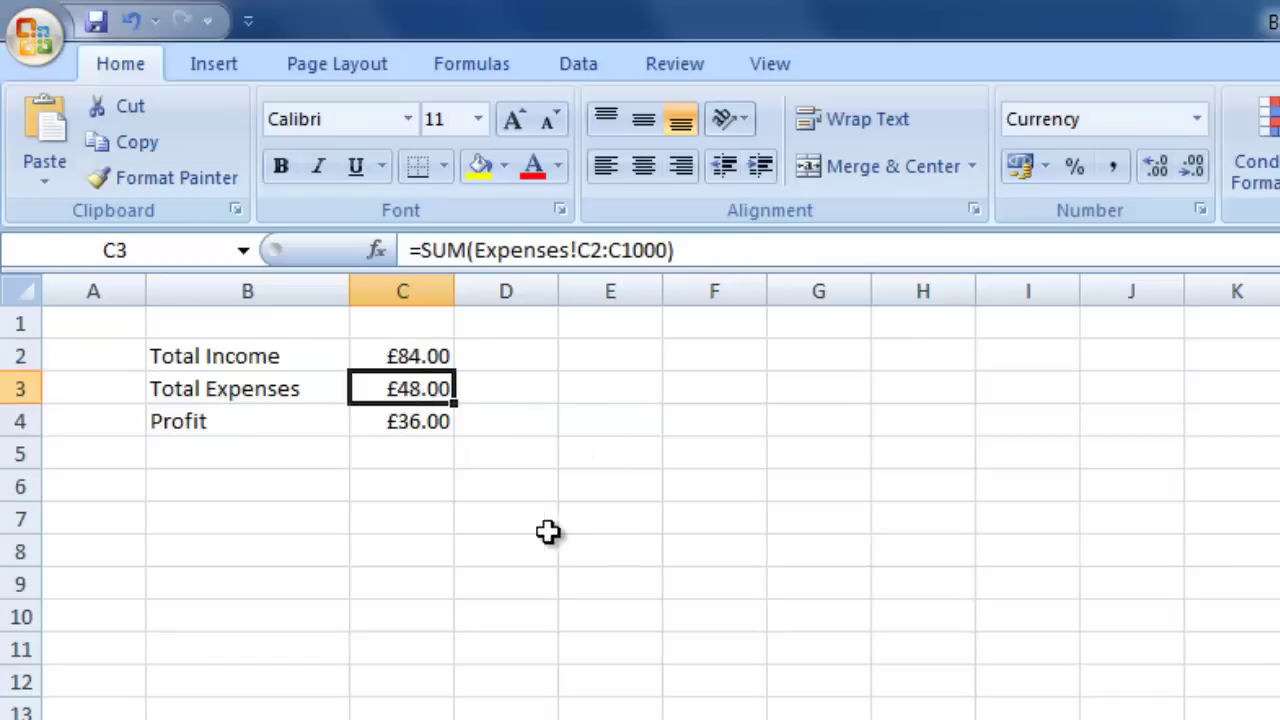
pyautogui.click(400, 425)
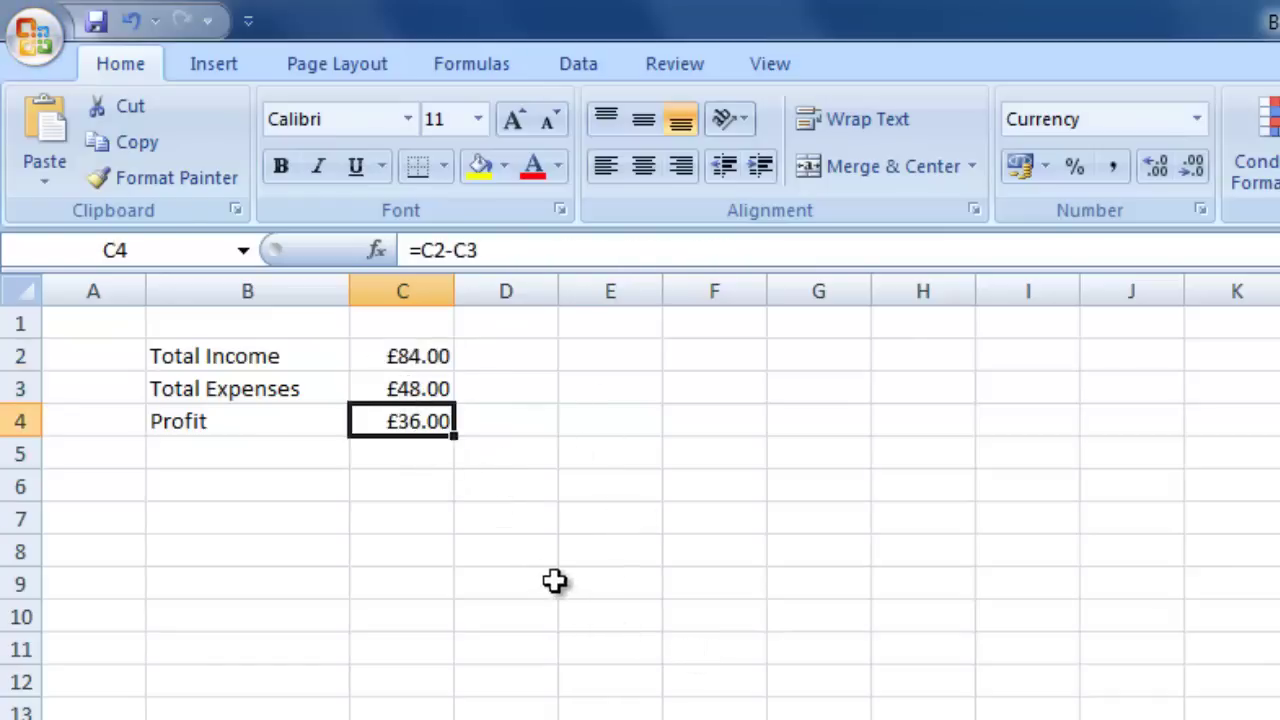
pyautogui.click(424, 356)
# Start Income row 7 with the customer's name and item Wedding Package.
pyautogui.hotkey('ctrl', 'pageup')
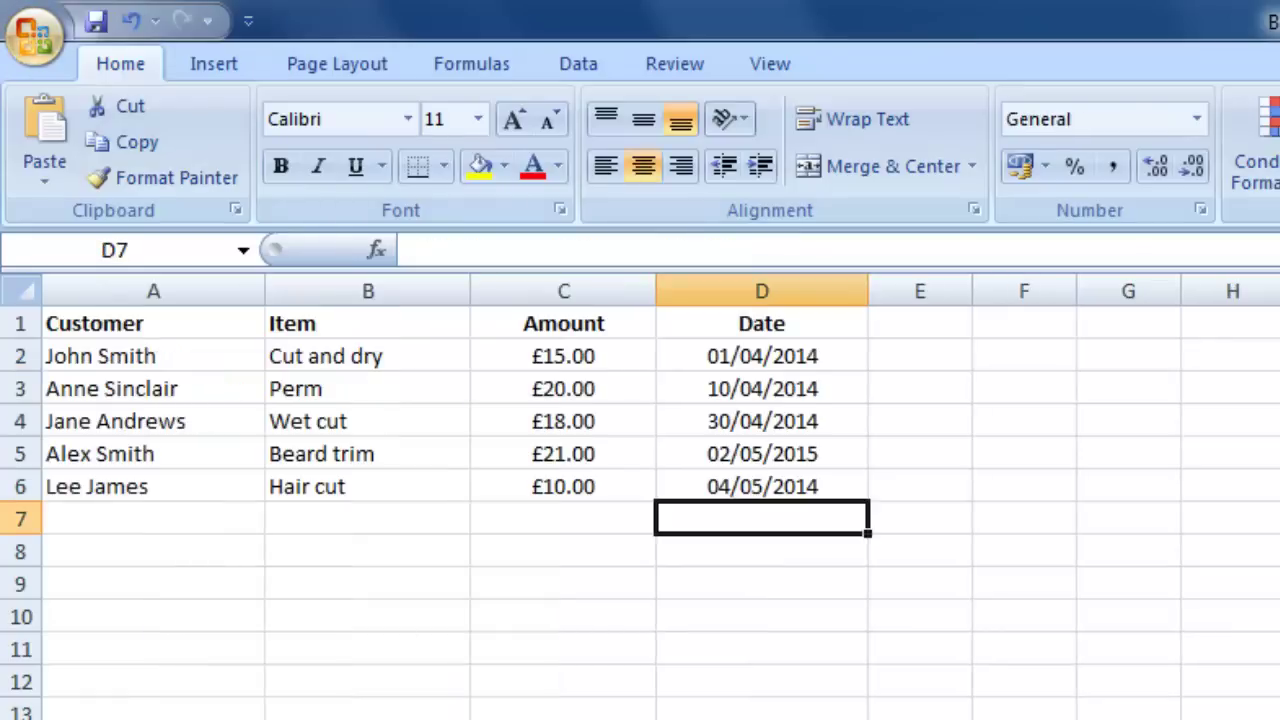
pyautogui.click(163, 519)
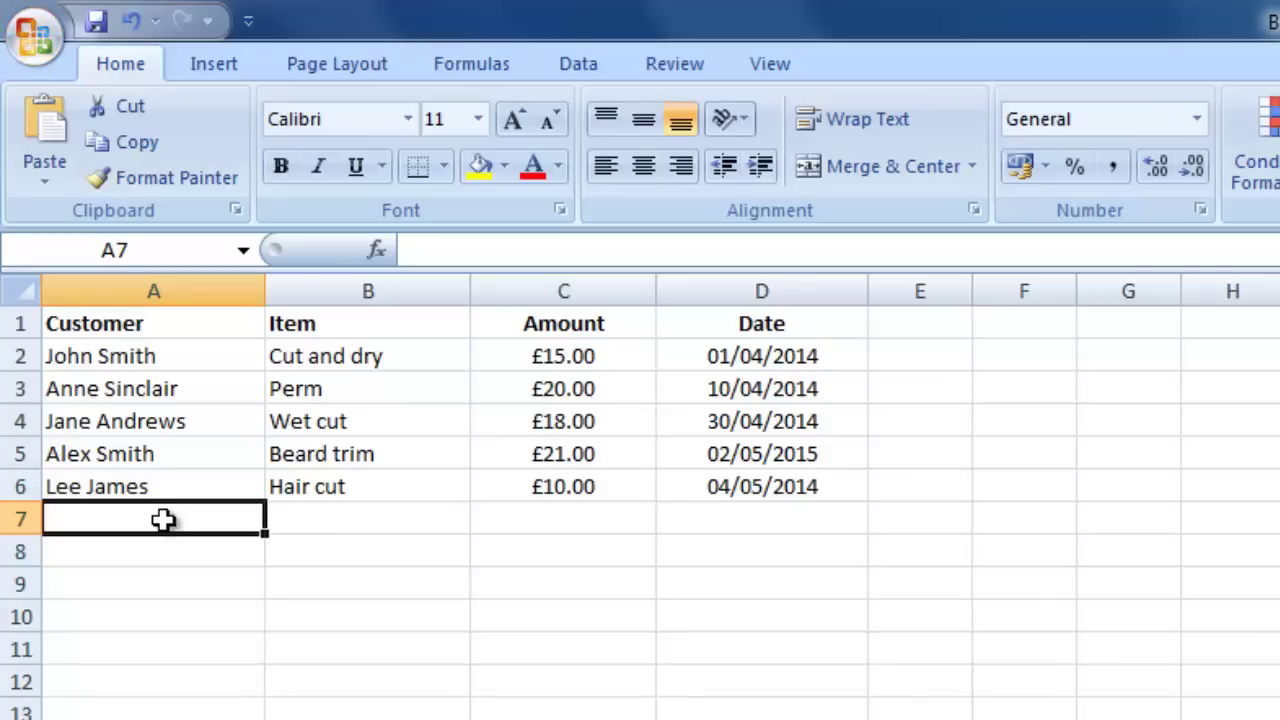
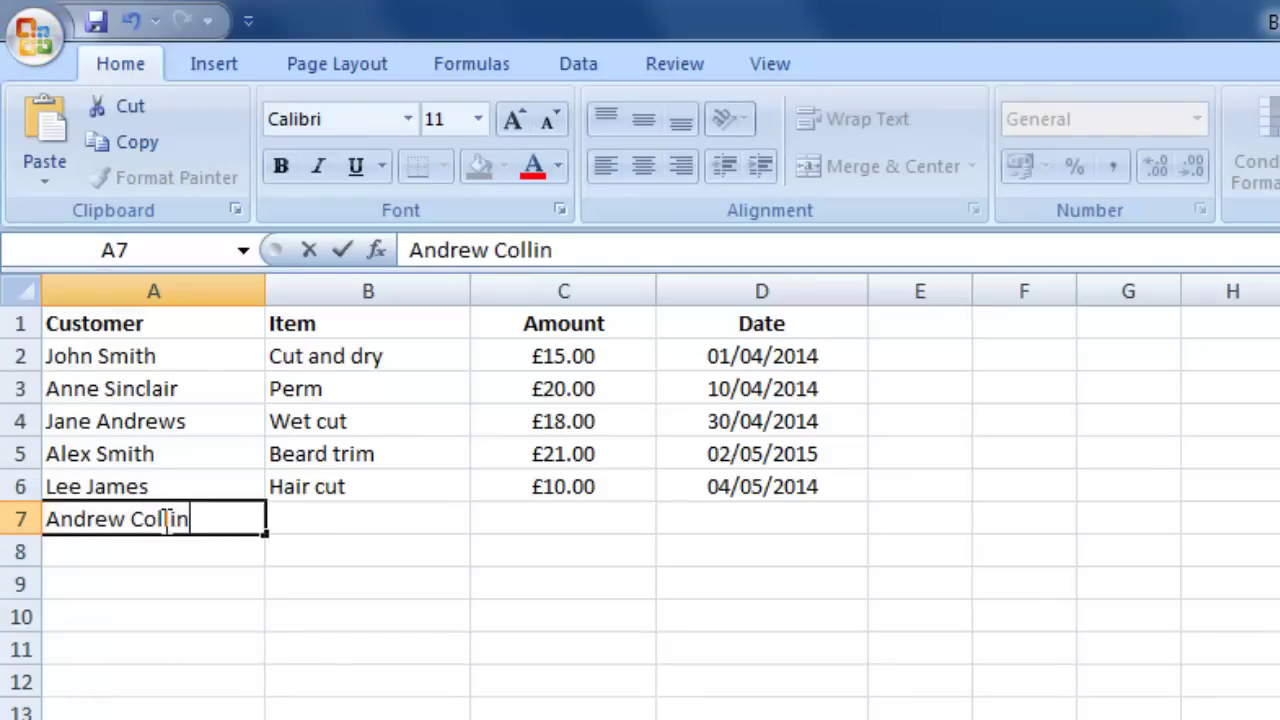
pyautogui.press('Tab')
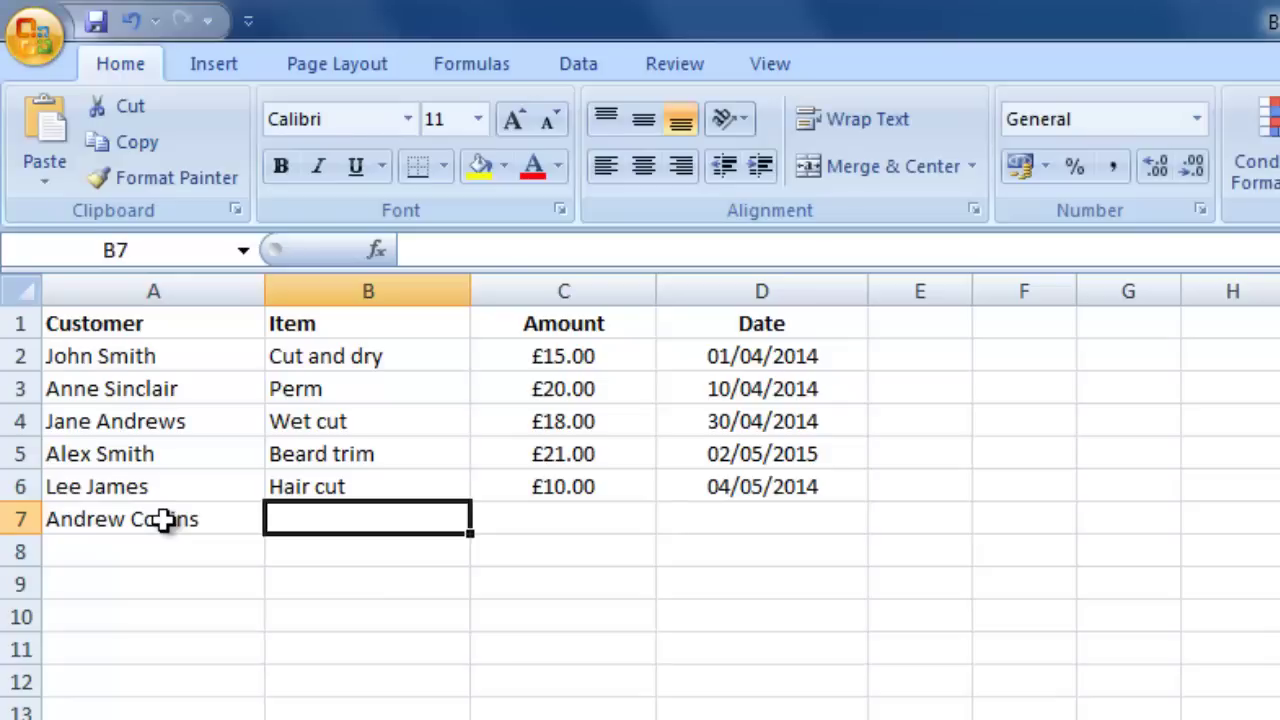
pyautogui.write('Wedding ')
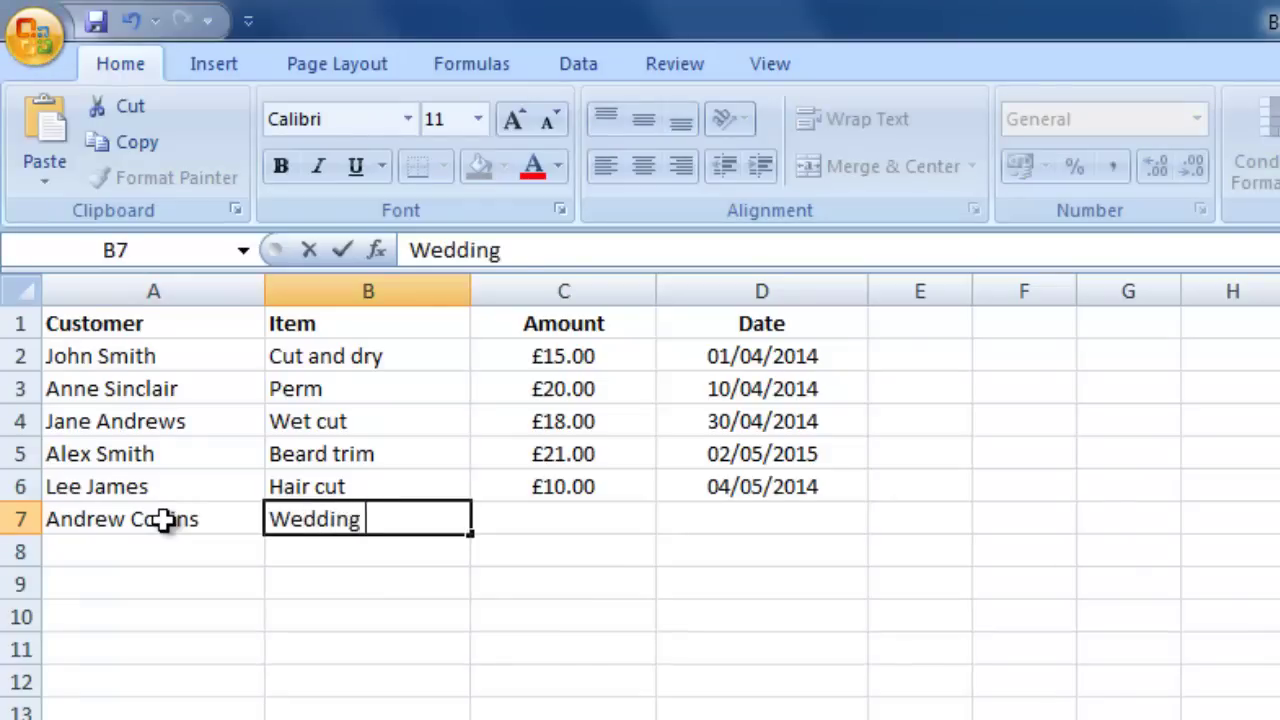
pyautogui.write('Package')
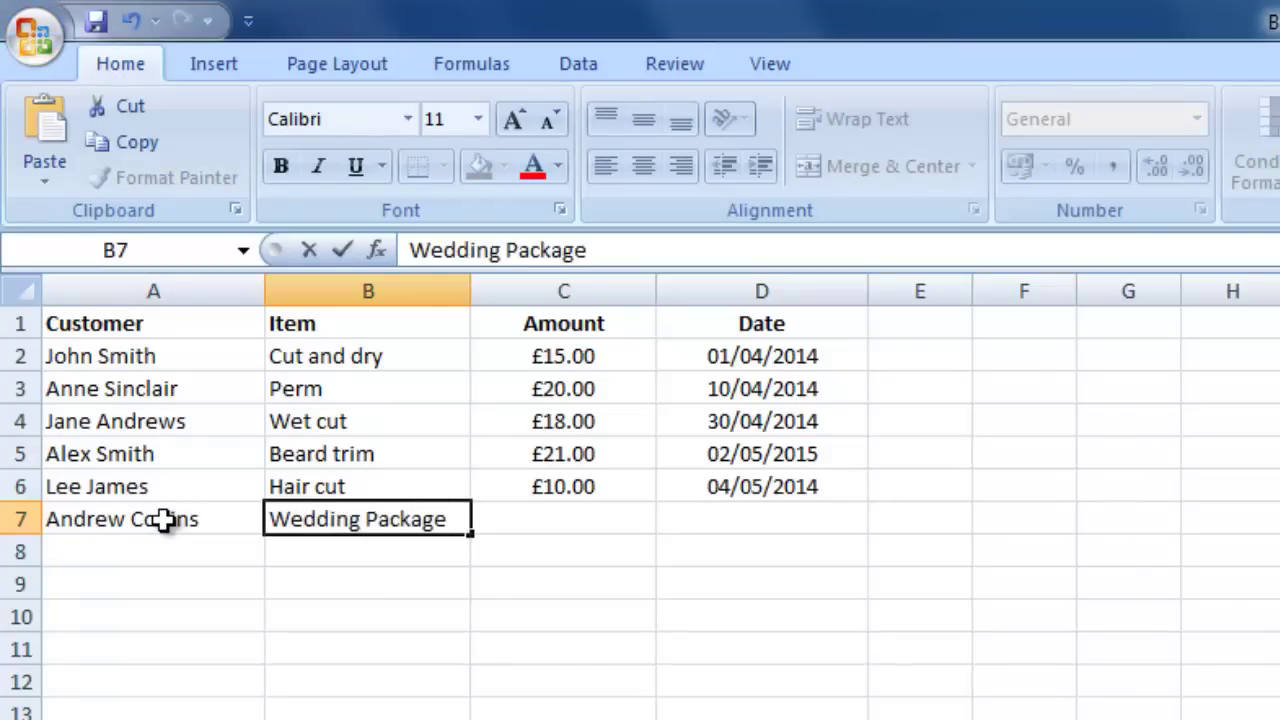
pyautogui.press('Tab')
# Give the new row amount 100 and date 05/05/2014.
pyautogui.write('100')
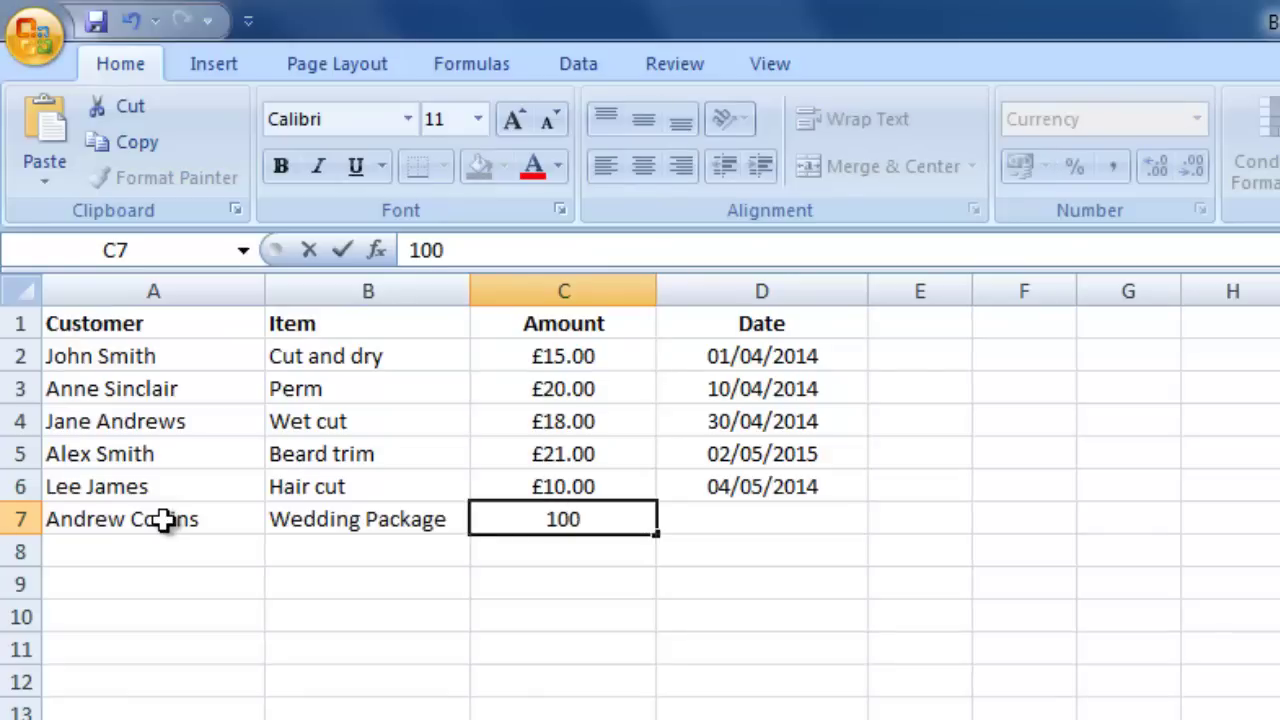
pyautogui.press('Return')
pyautogui.press('Up')
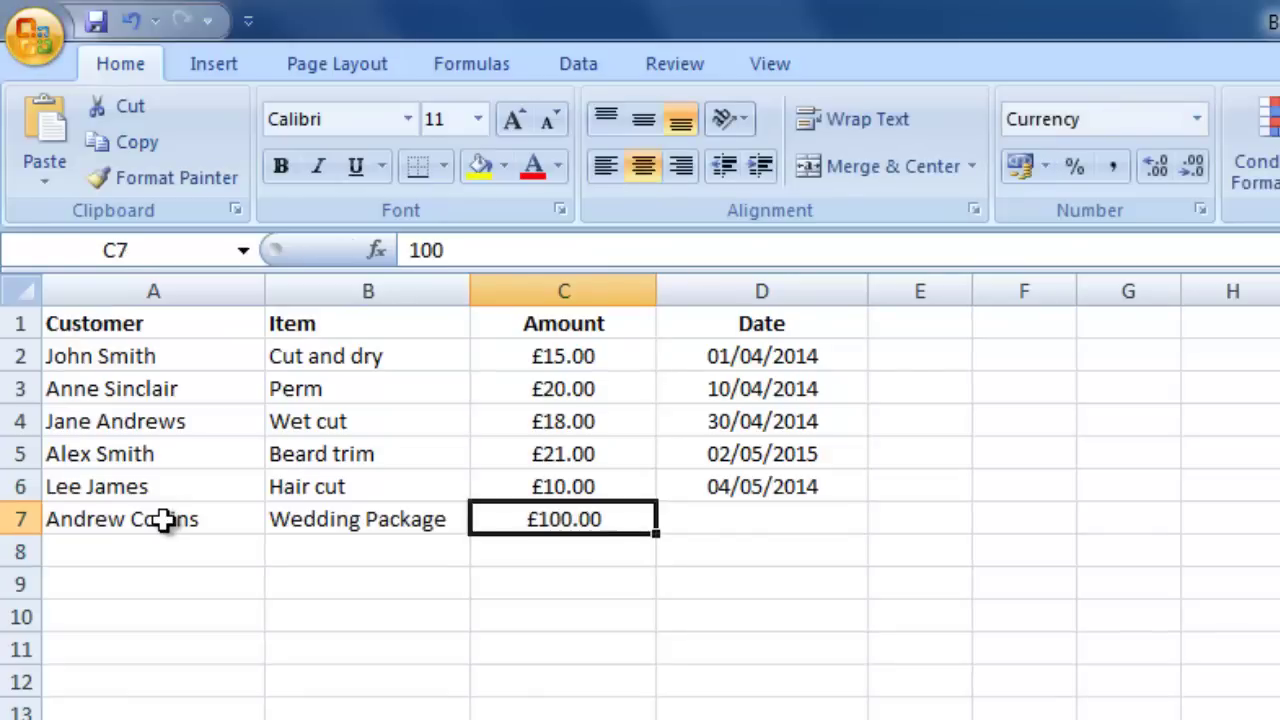
pyautogui.press('Right')
pyautogui.write('05/05/2014')
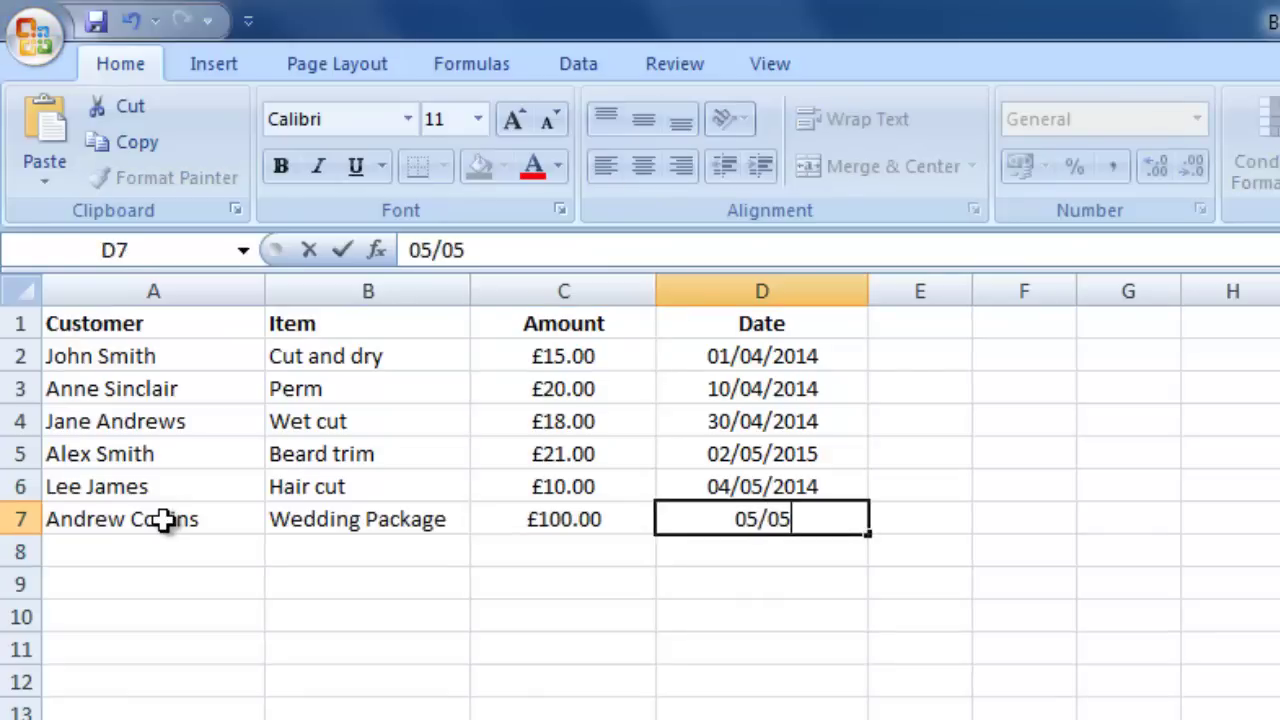
pyautogui.press('Return')
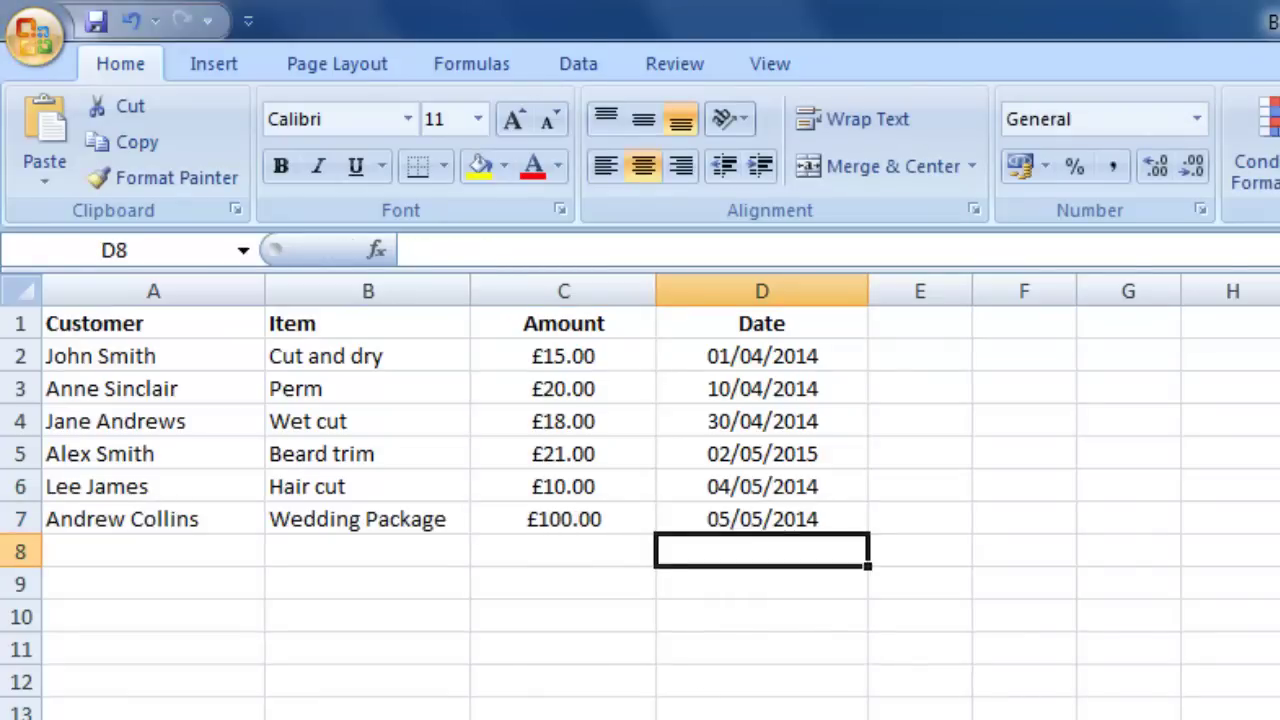
pyautogui.hotkey('ctrl', 'pagedown')
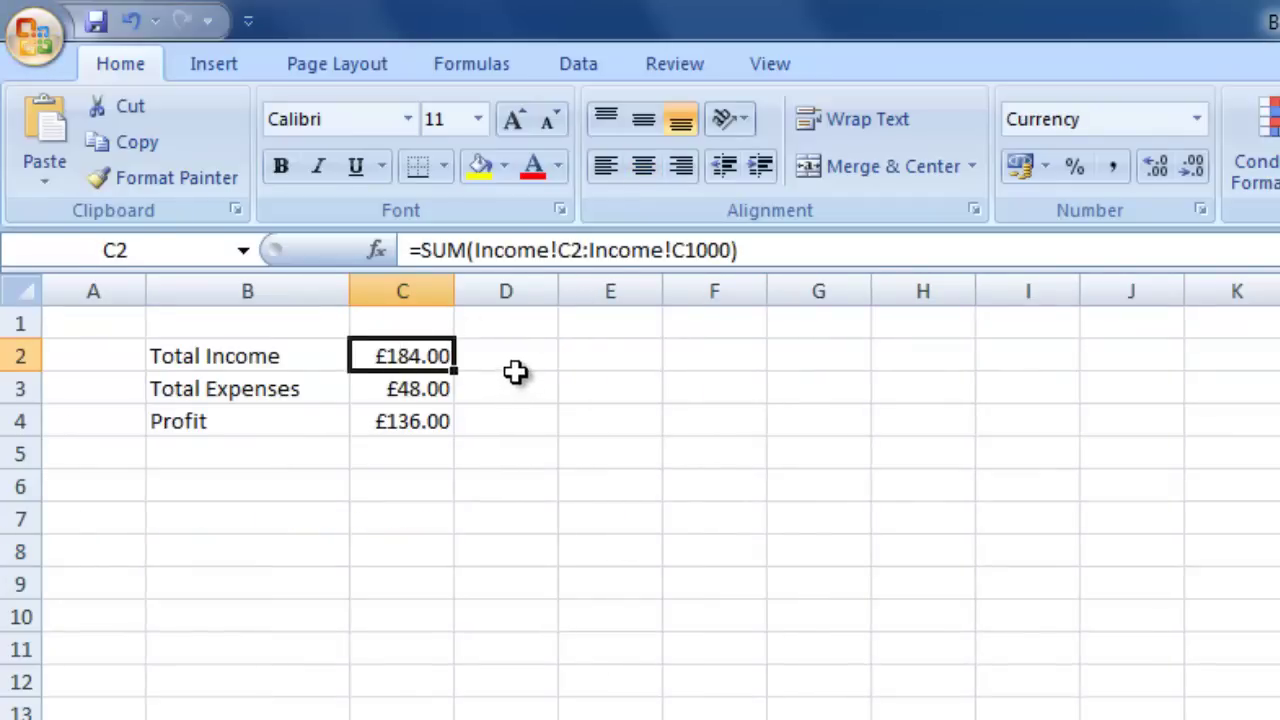
pyautogui.click(431, 385)
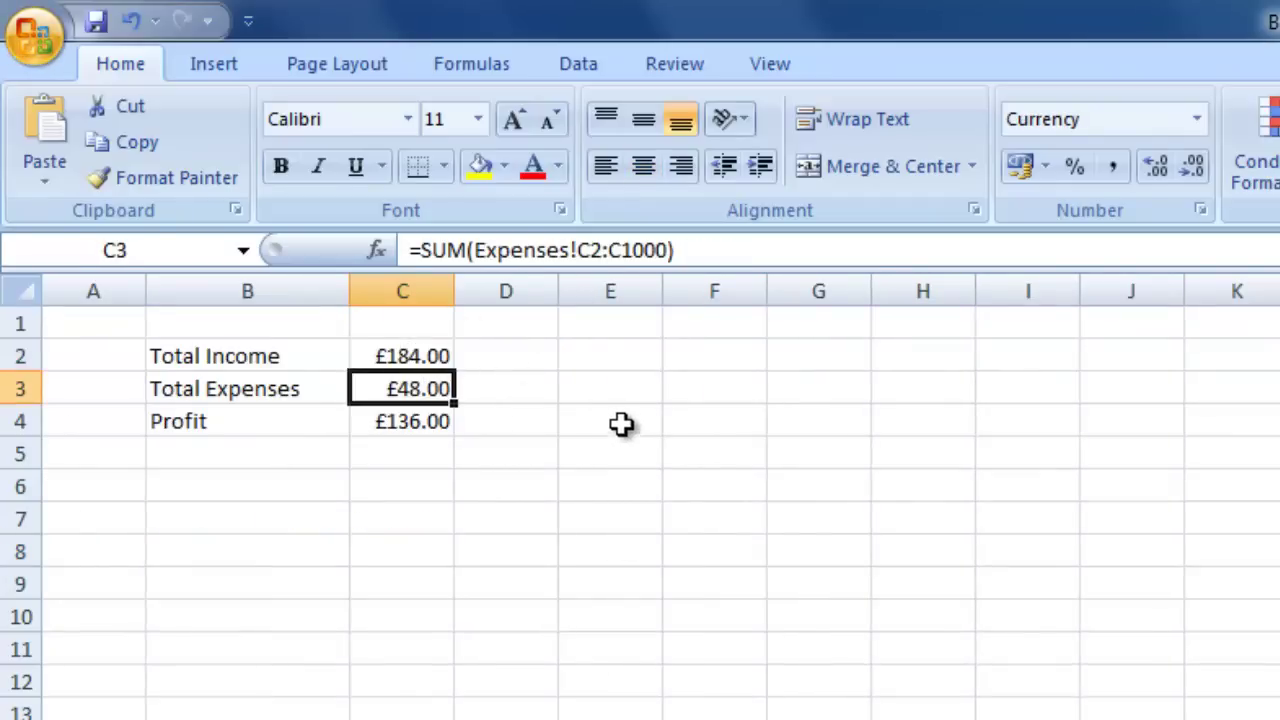
pyautogui.click(403, 416)
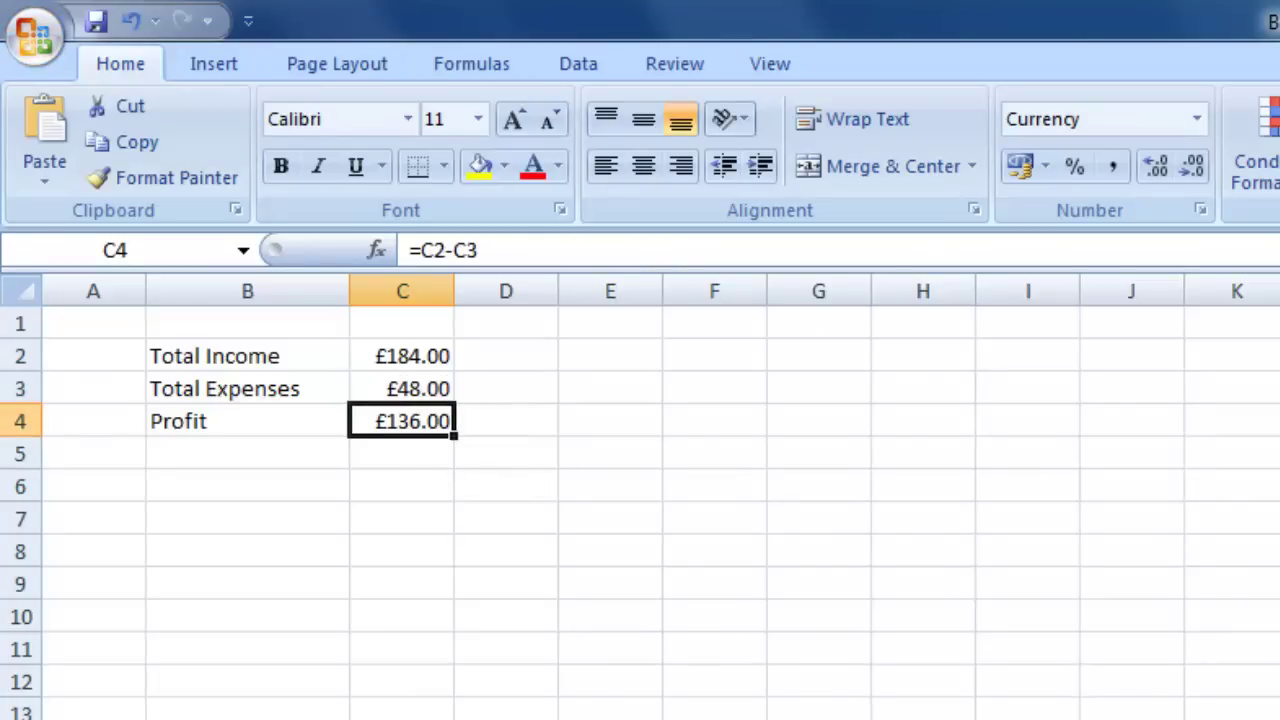
pyautogui.click(305, 447)
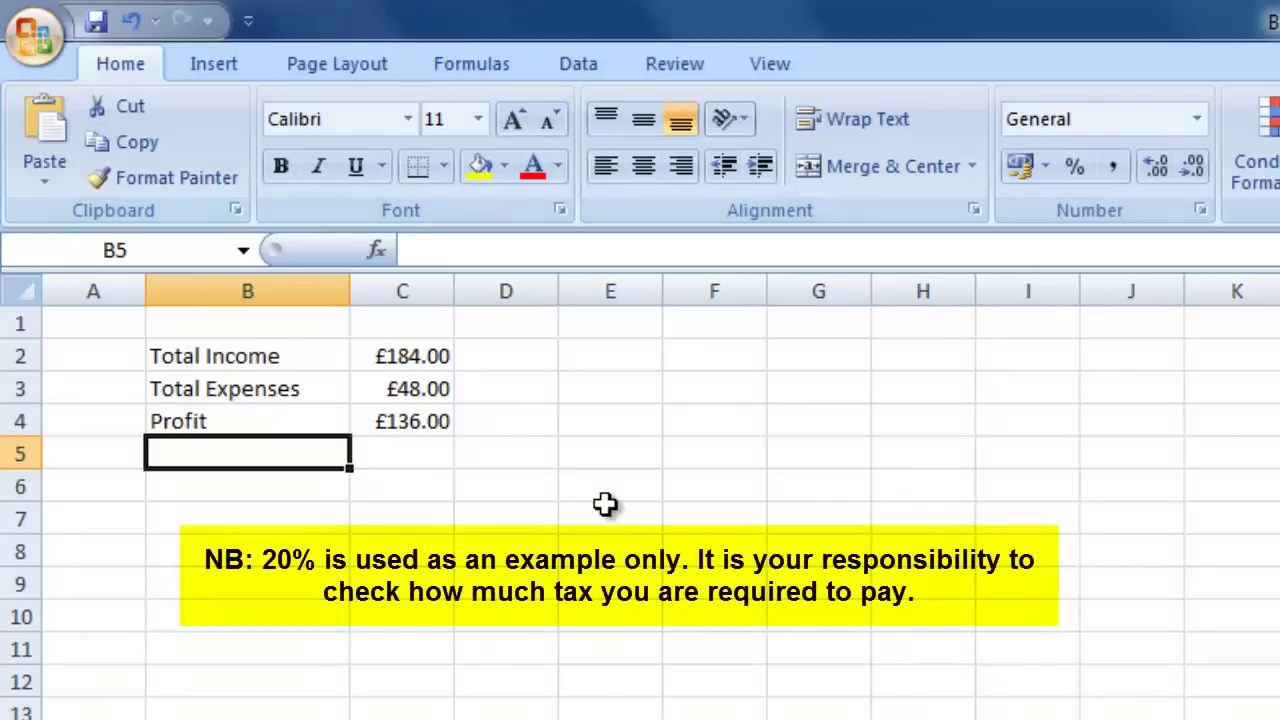
# Label B5 Approx Tax and enter =C4*0.2 in C5, giving £27.20.
pyautogui.write('Approx ')
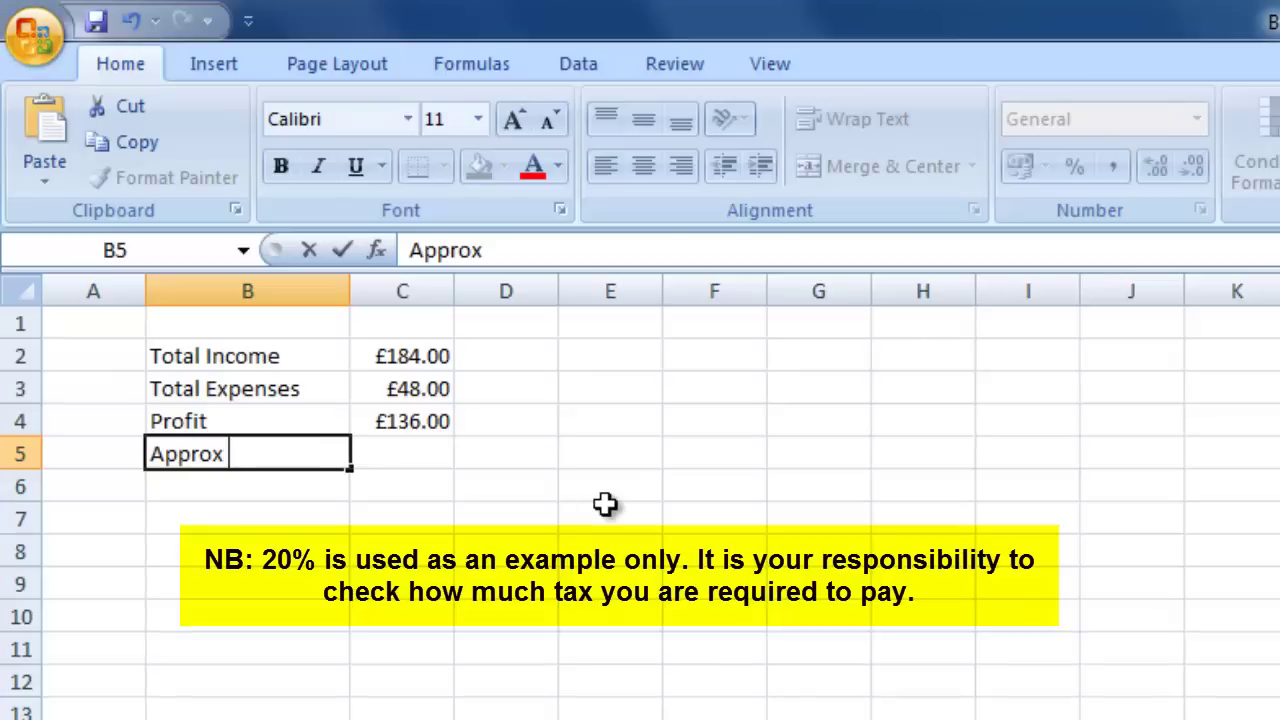
pyautogui.write('Tax')
pyautogui.press('Tab')
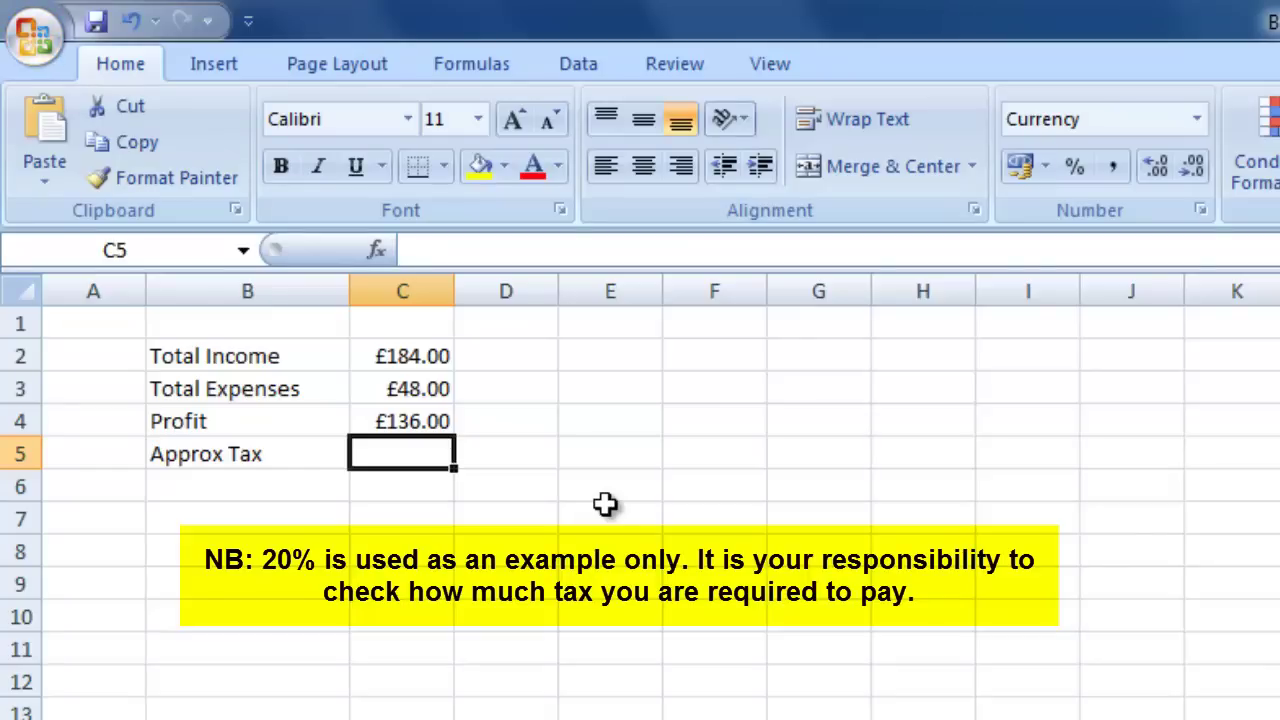
pyautogui.write('=')
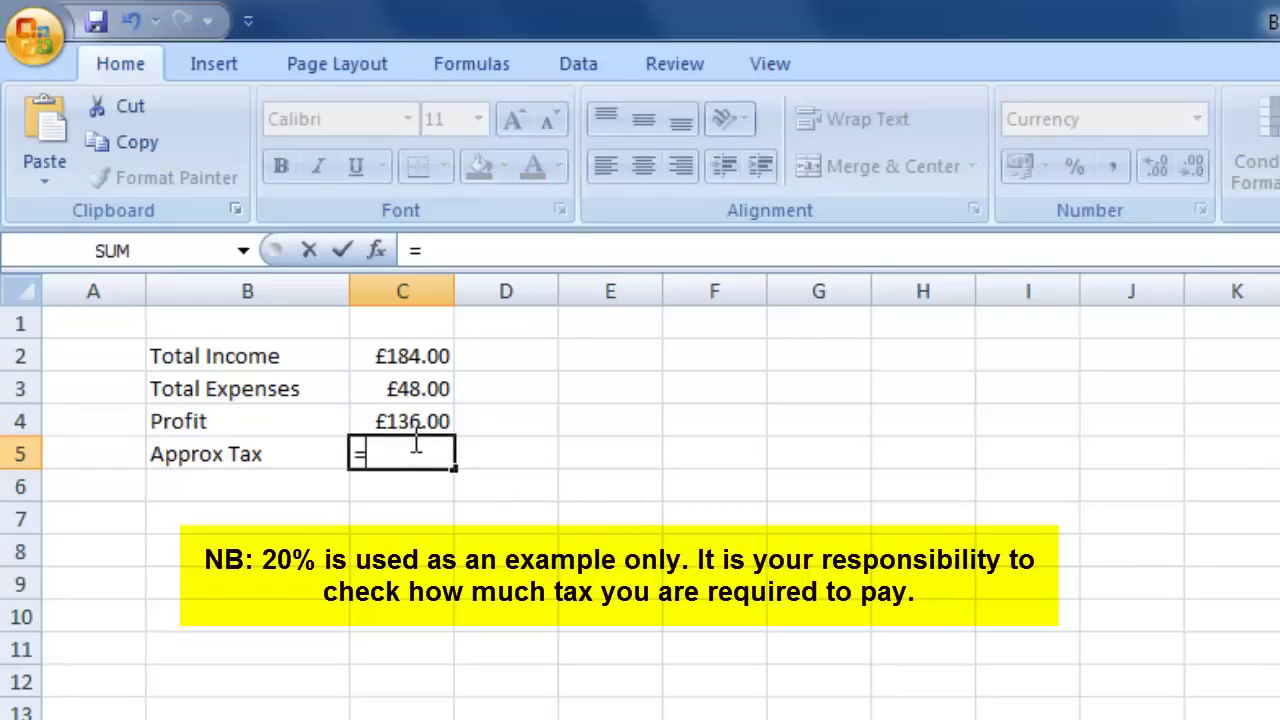
pyautogui.click(412, 422)
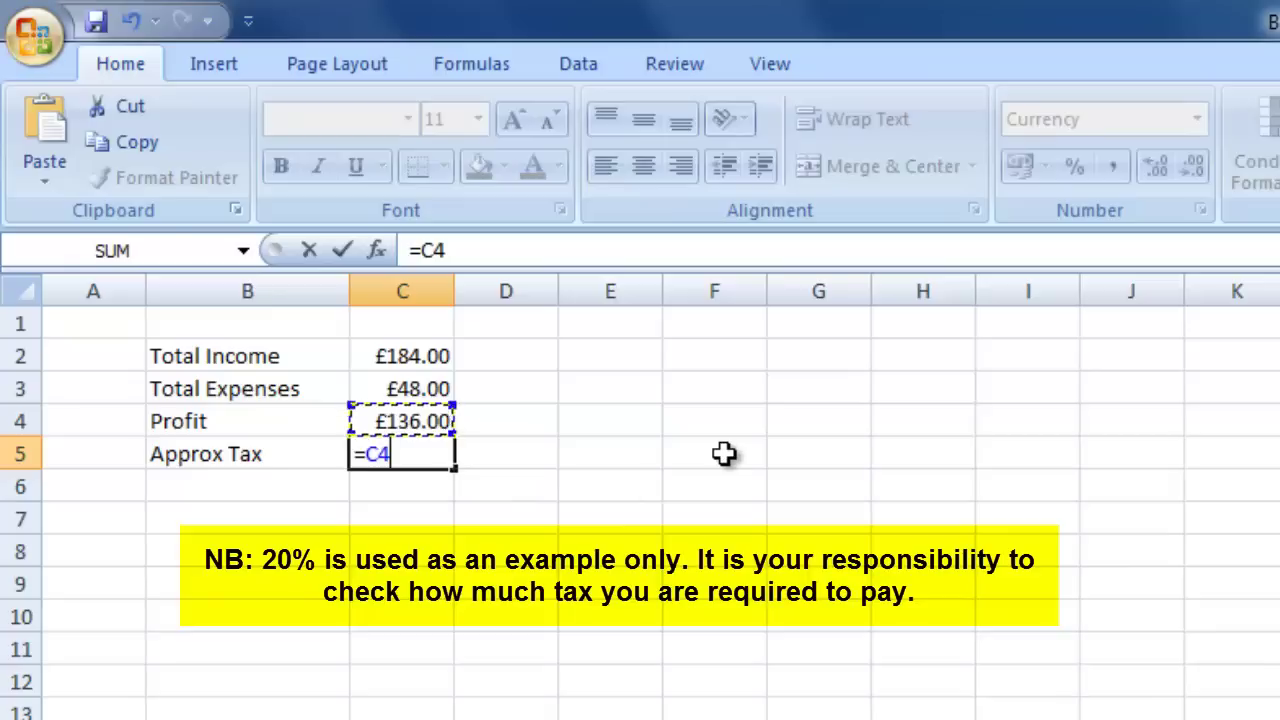
pyautogui.write('*')
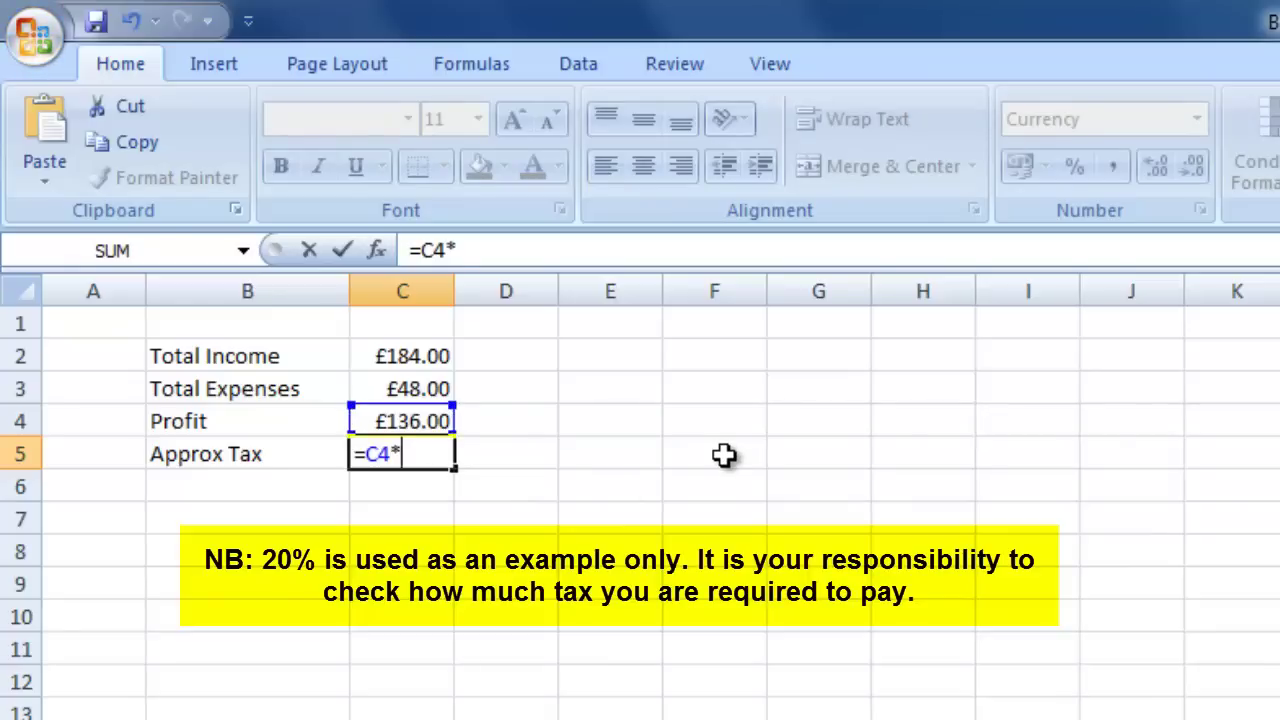
pyautogui.write('0.2')
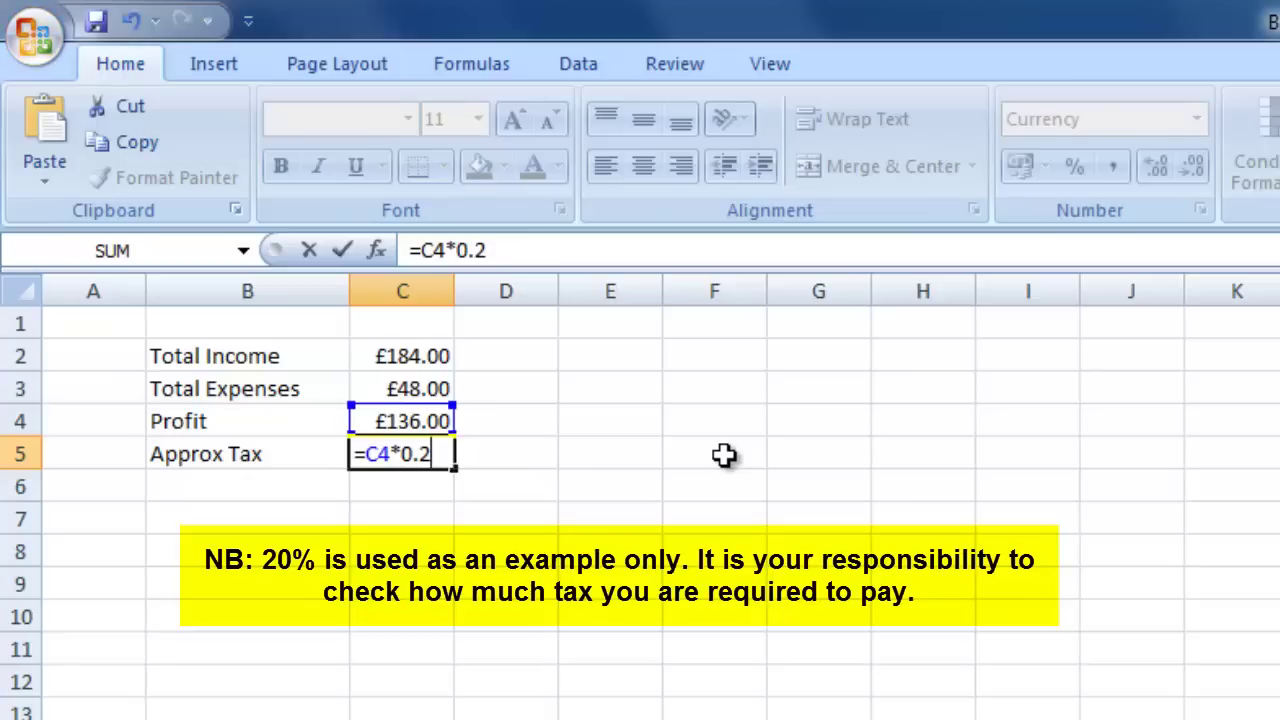
pyautogui.press('Return')
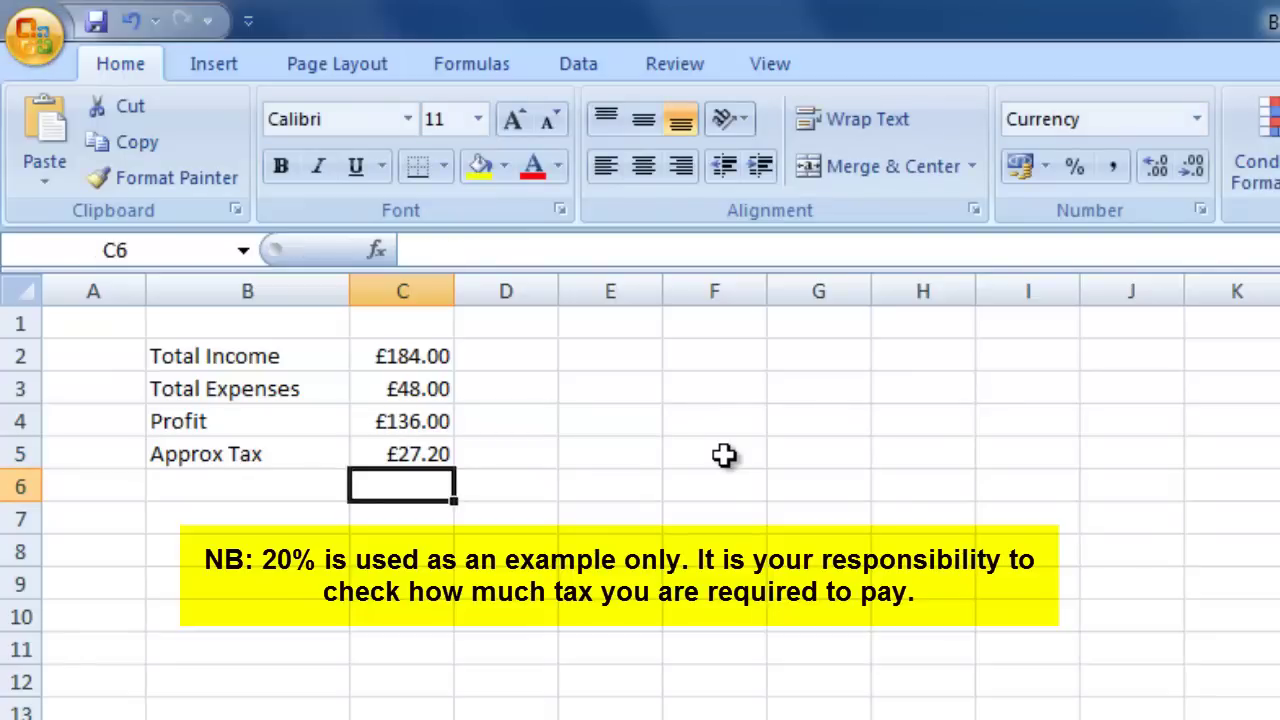
pyautogui.press('Up')
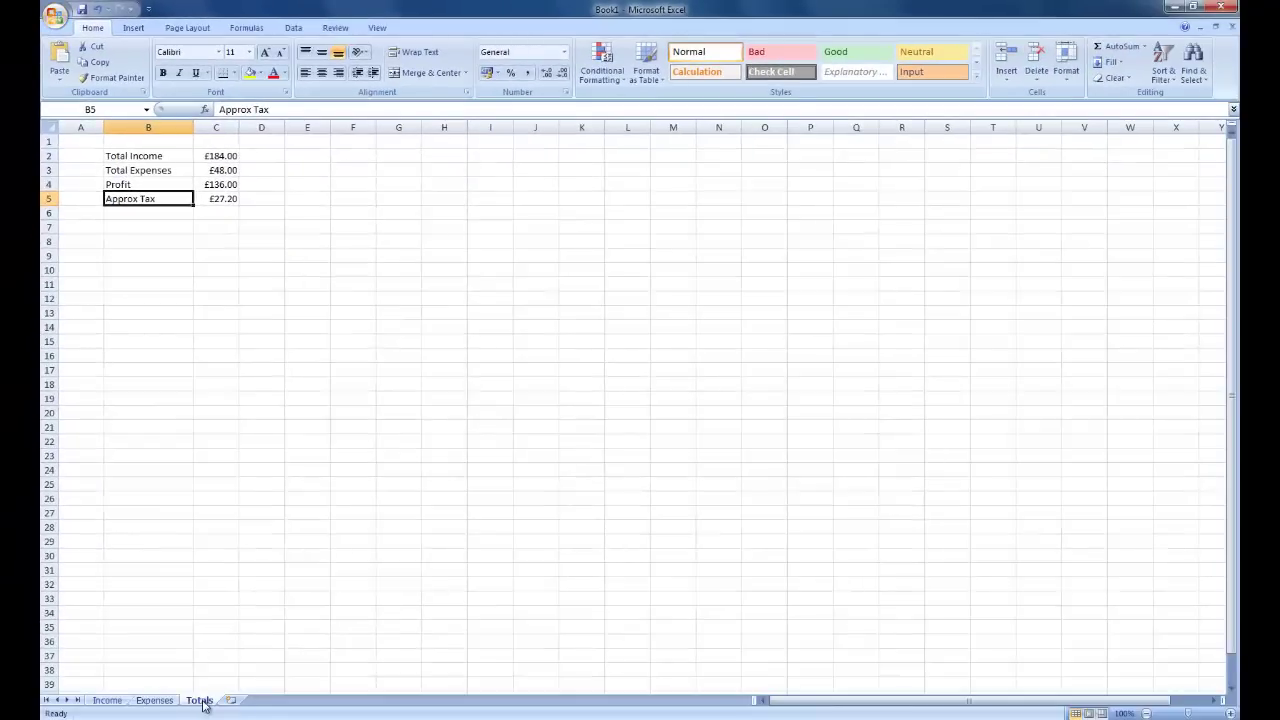
pyautogui.click(154, 700)
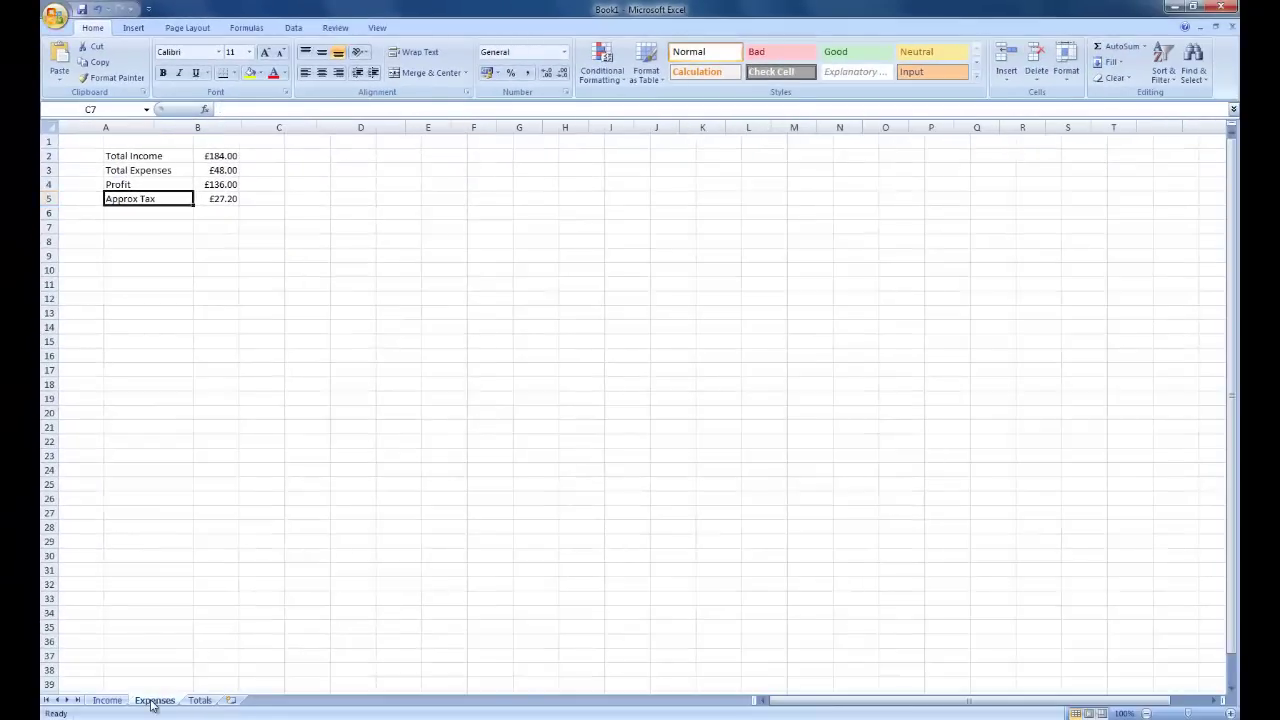
pyautogui.click(105, 700)
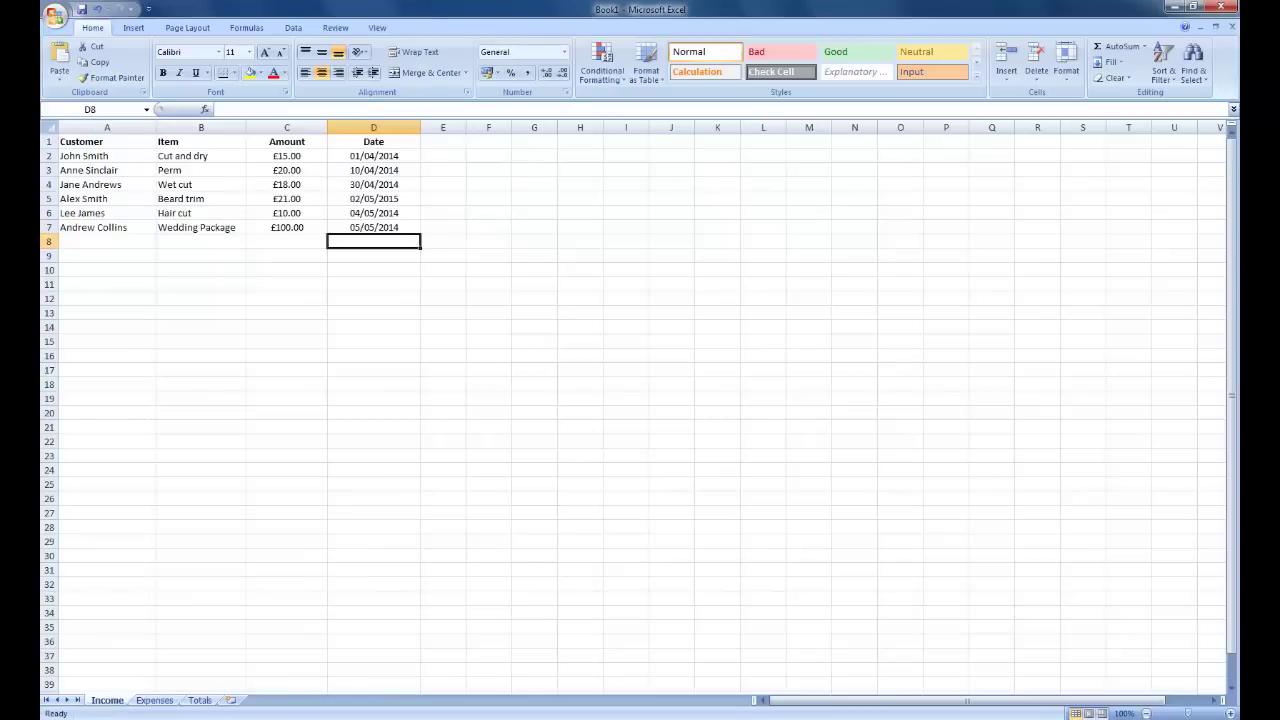